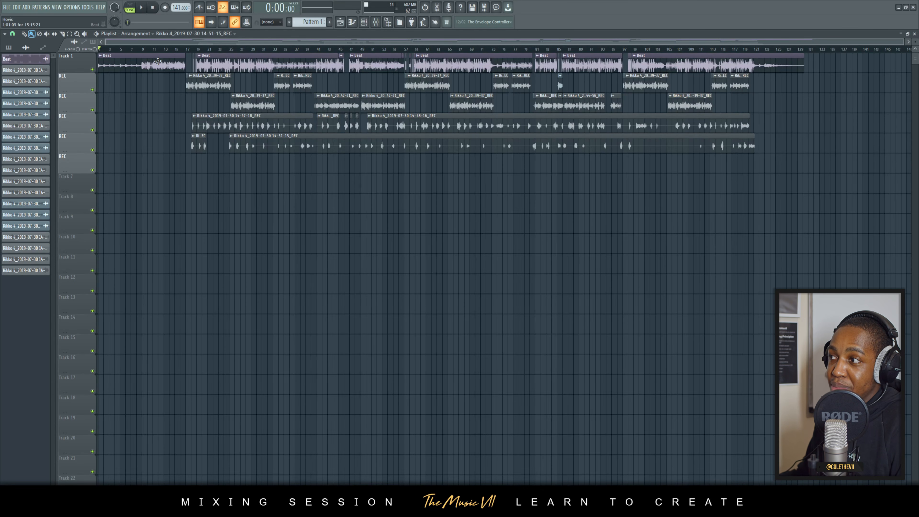
Place the playhead at about 0:19 and check the project's creation and working-time information.
click(163, 50)
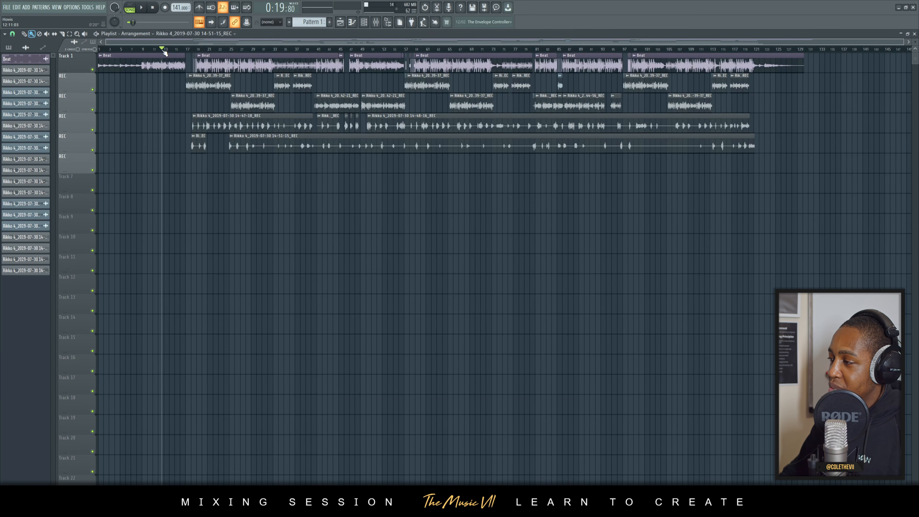
key(F11)
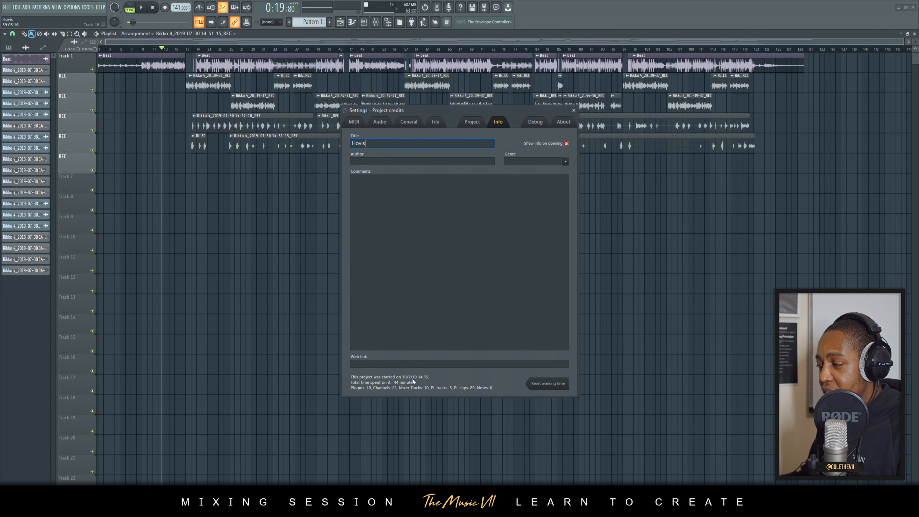
click(574, 110)
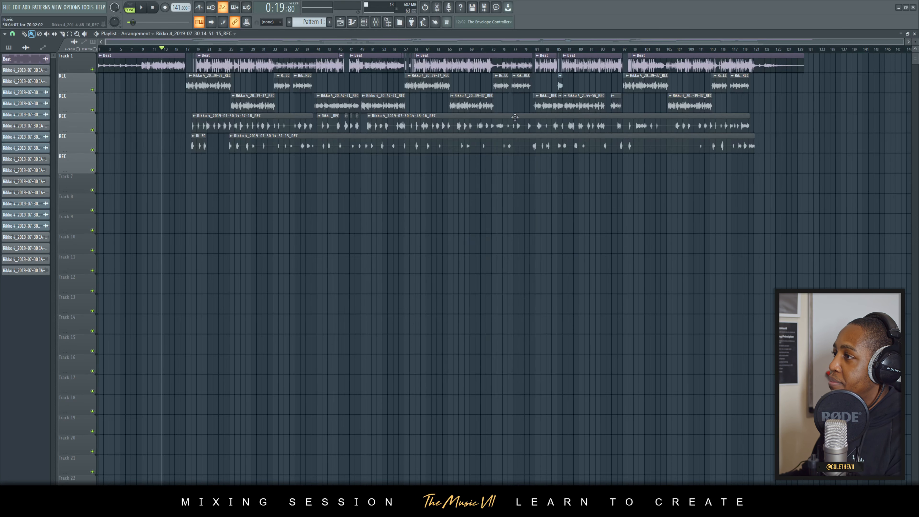
Play the song from 0:19 to audition the current mix, closing the project info window.
key(space)
key(F11)
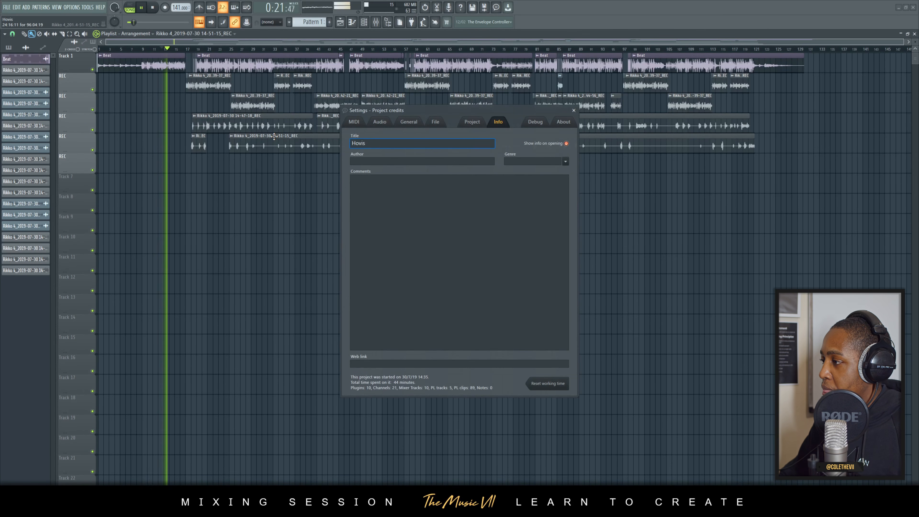
key(F11)
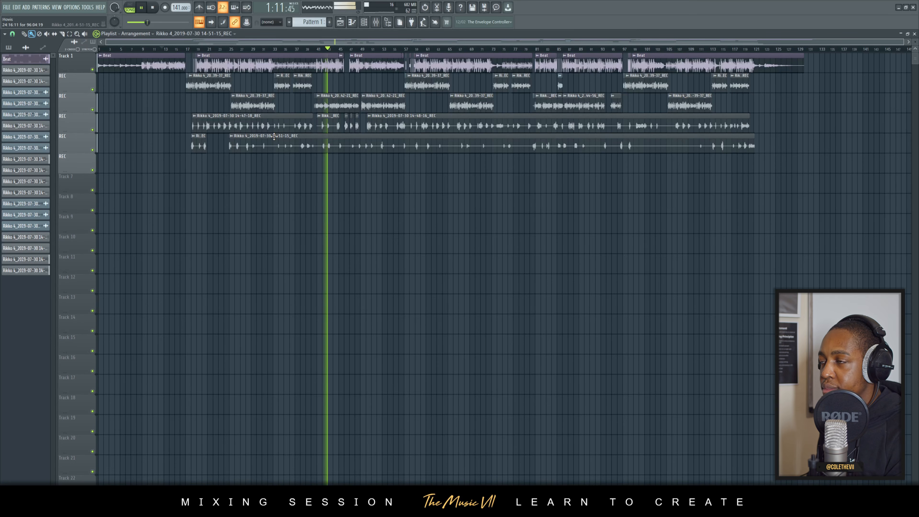
key(space)
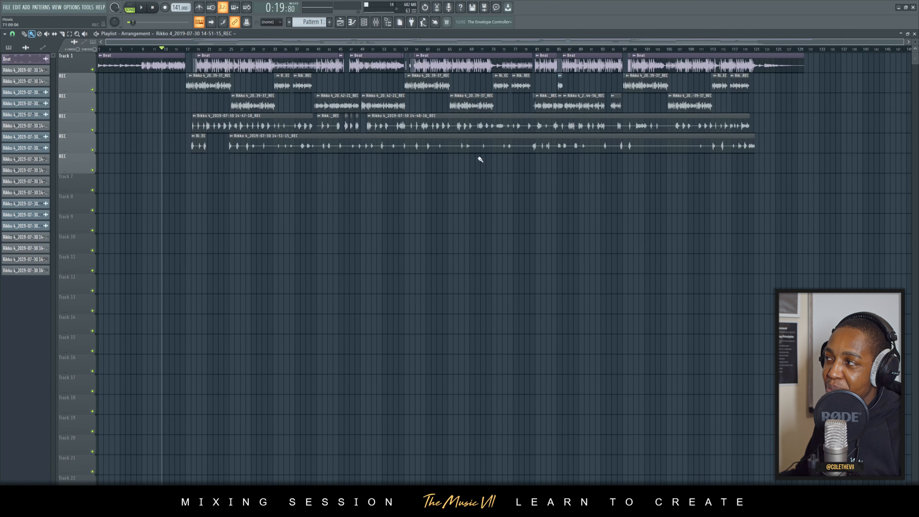
Open the mixer and arrange its window below the audio clips in the playlist.
click(376, 23)
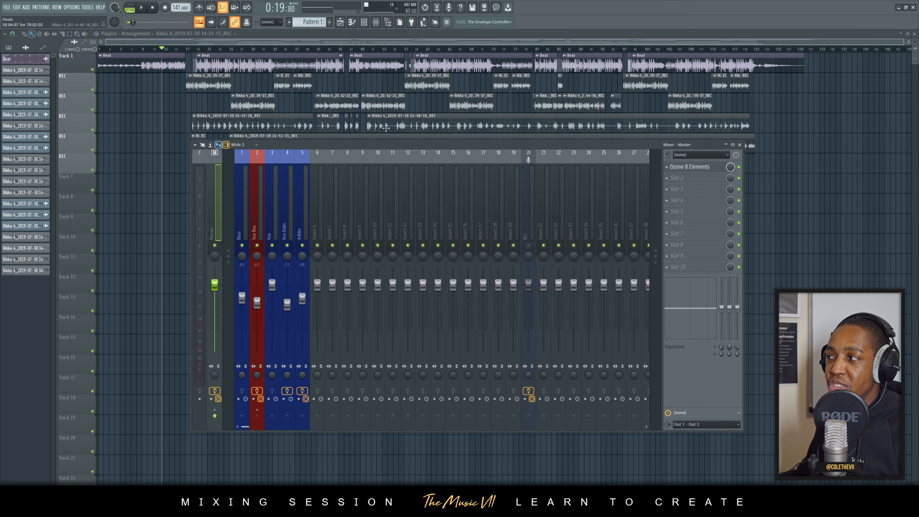
drag(372, 145, 444, 165)
click(811, 165)
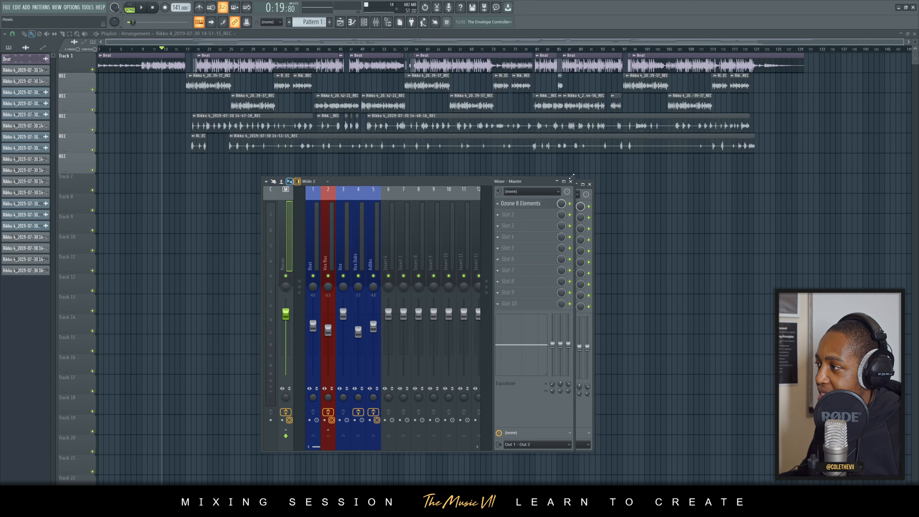
drag(437, 178, 455, 169)
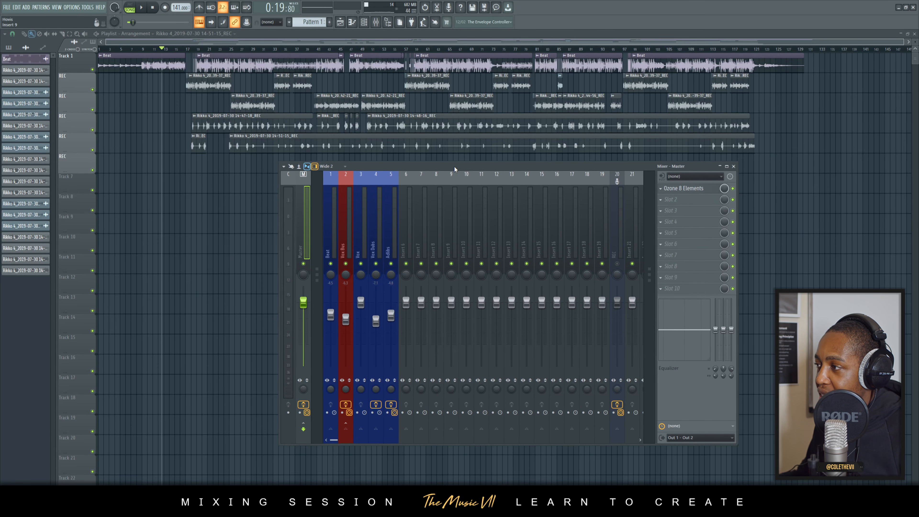
Examine the effect chains on the Beat, Vox Bus, Vox, Vox Dubs and Adlibs mixer tracks.
click(339, 208)
click(334, 209)
click(388, 225)
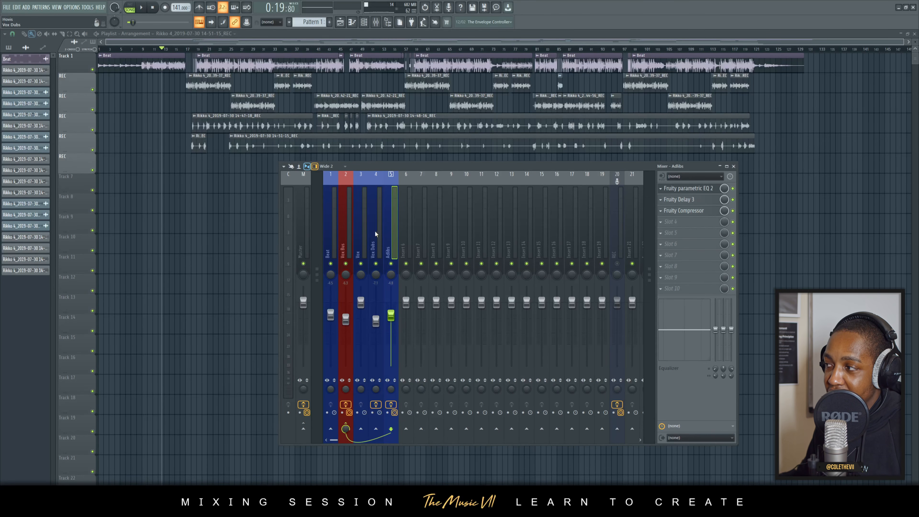
click(332, 233)
click(348, 229)
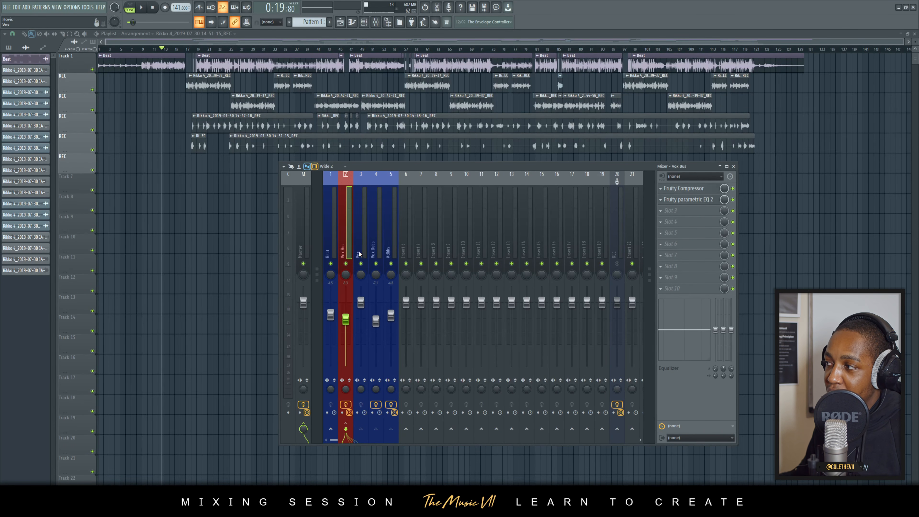
click(365, 235)
click(374, 233)
click(387, 235)
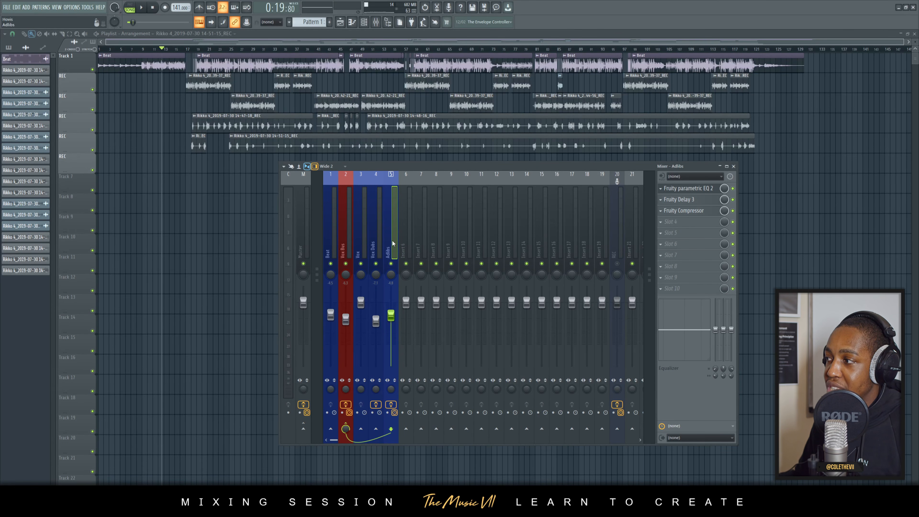
Compare the inserts on the Vox, Vox Dubs and Adlibs tracks, and check the Beat and Master tracks.
click(361, 247)
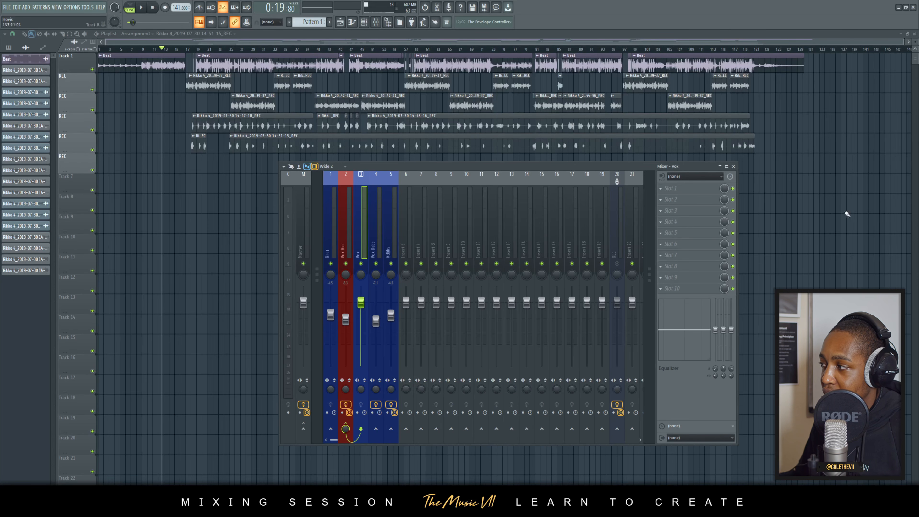
click(374, 236)
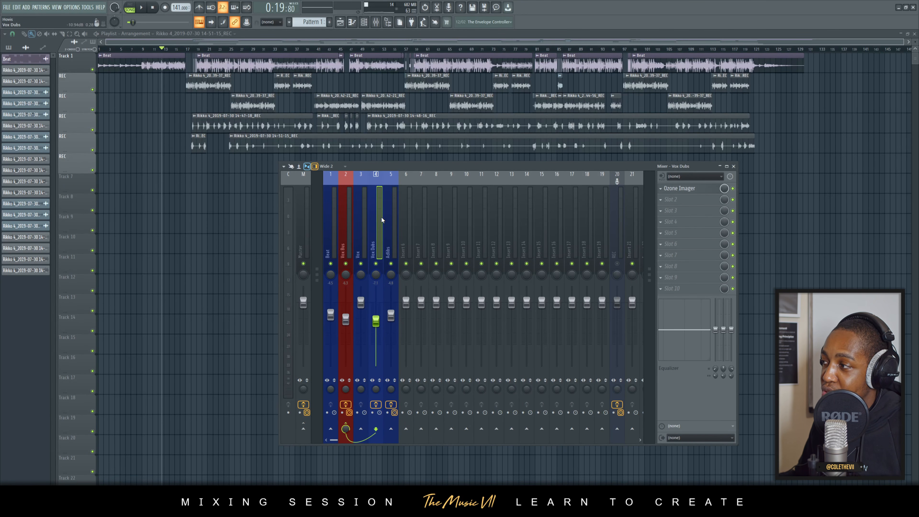
click(387, 225)
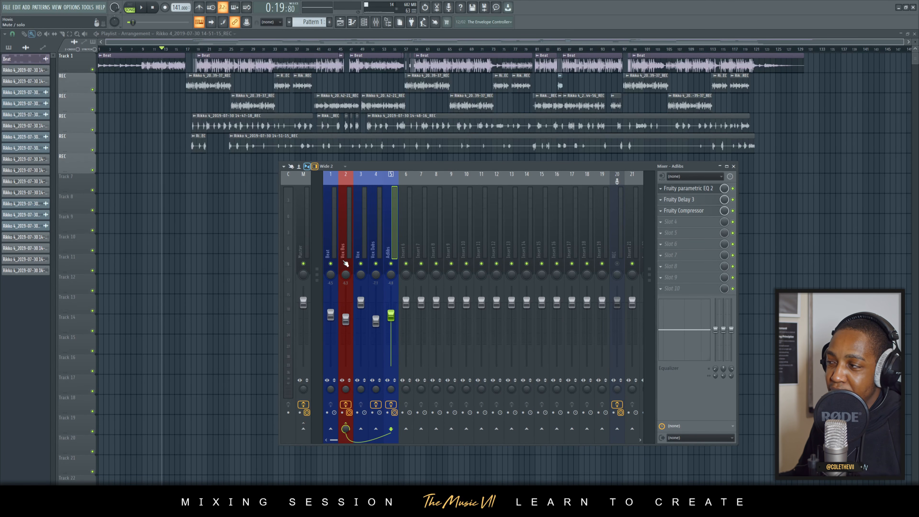
click(329, 241)
click(303, 219)
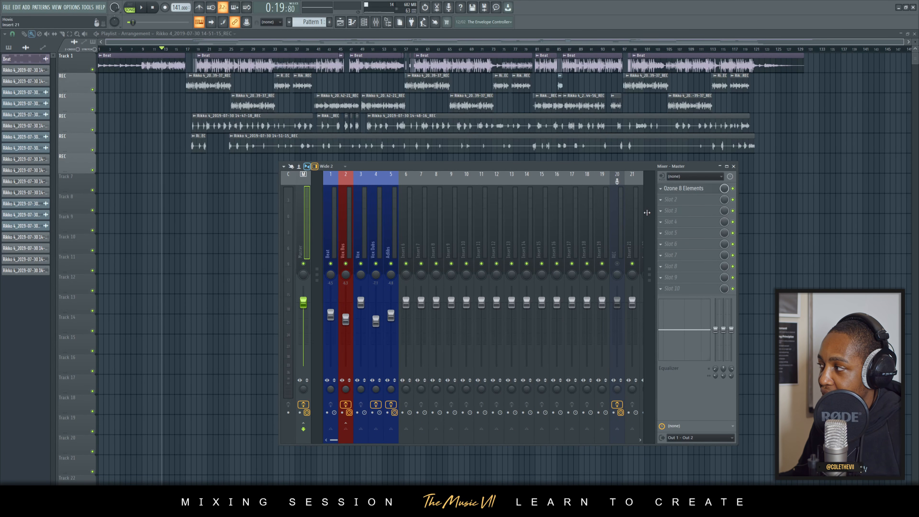
Inspect the settings of FabFilter Pro-Q, Pro-C and Pro-G on the REC mixer track.
click(610, 224)
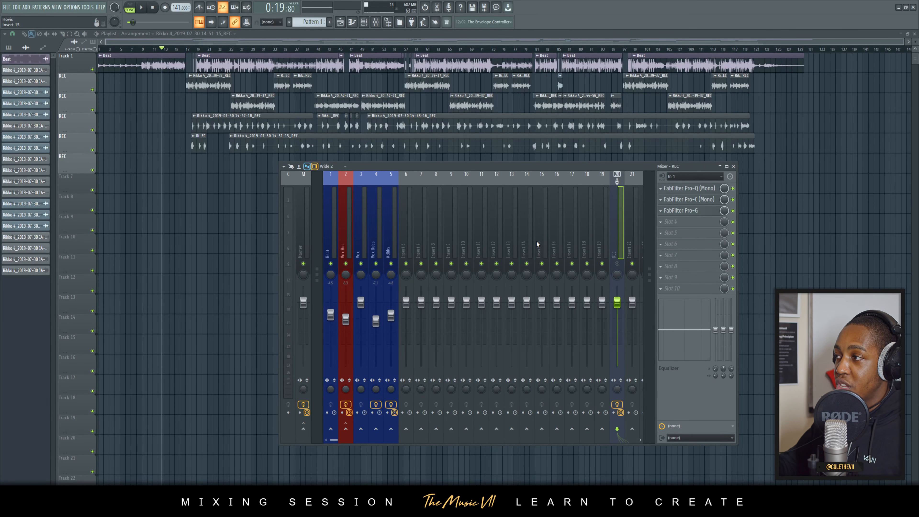
click(700, 190)
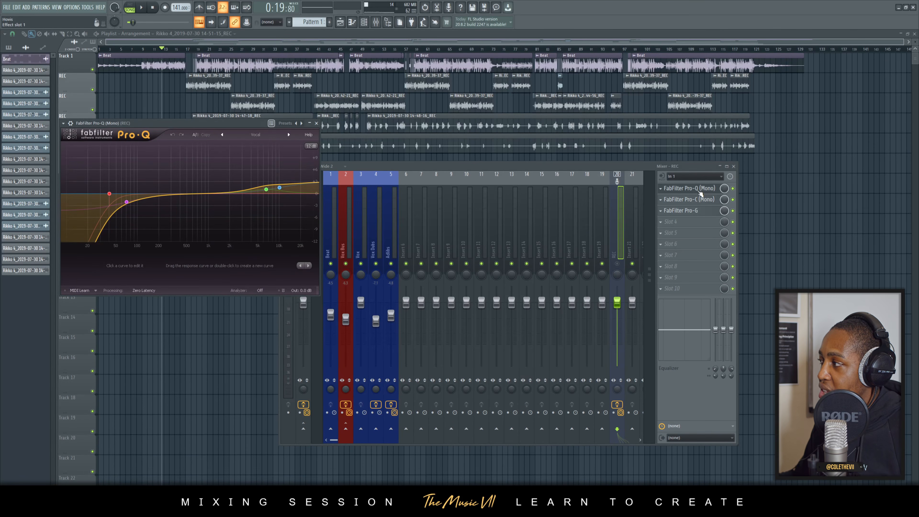
click(316, 123)
click(689, 199)
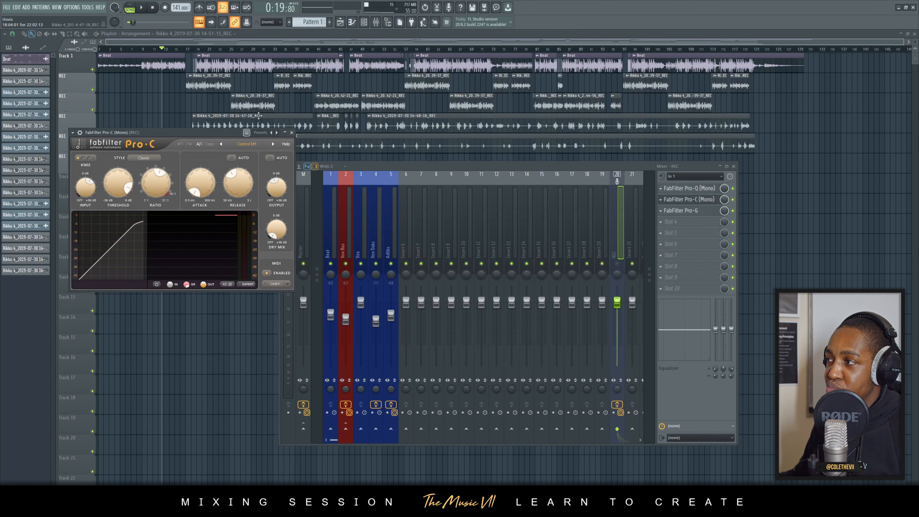
click(292, 133)
click(682, 211)
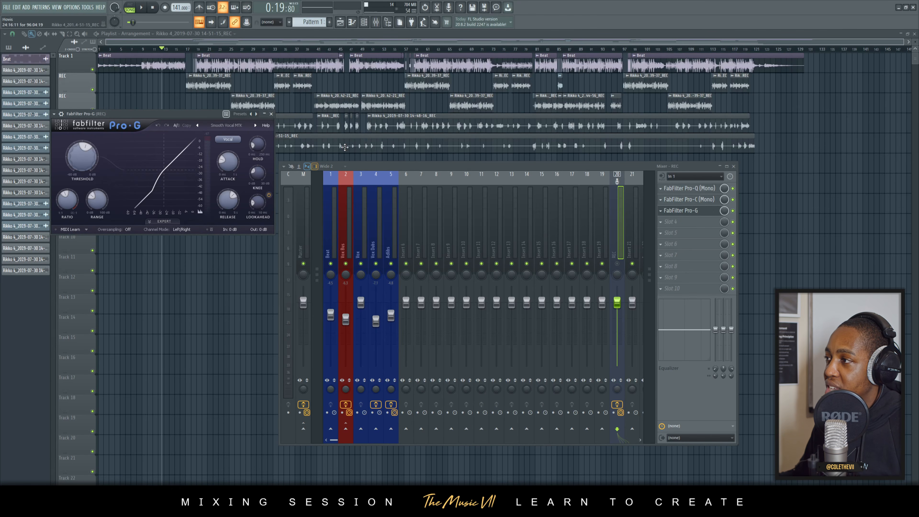
click(275, 114)
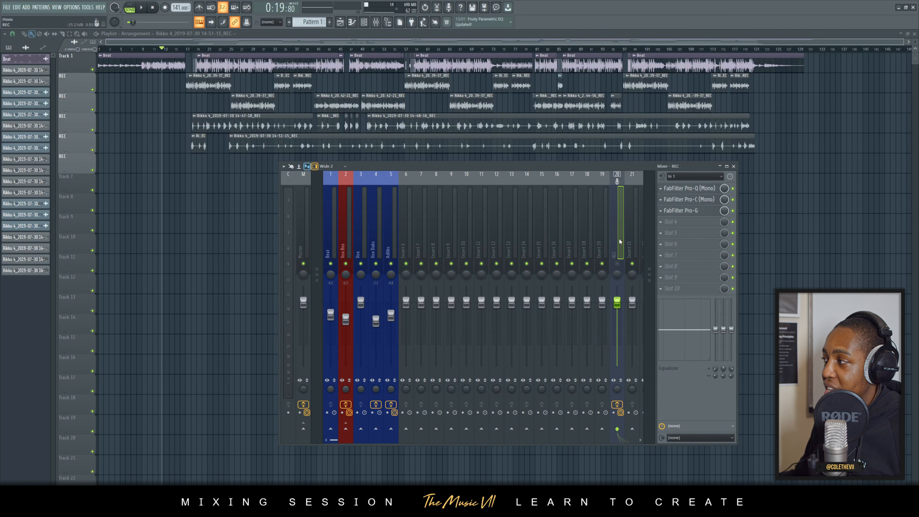
click(689, 188)
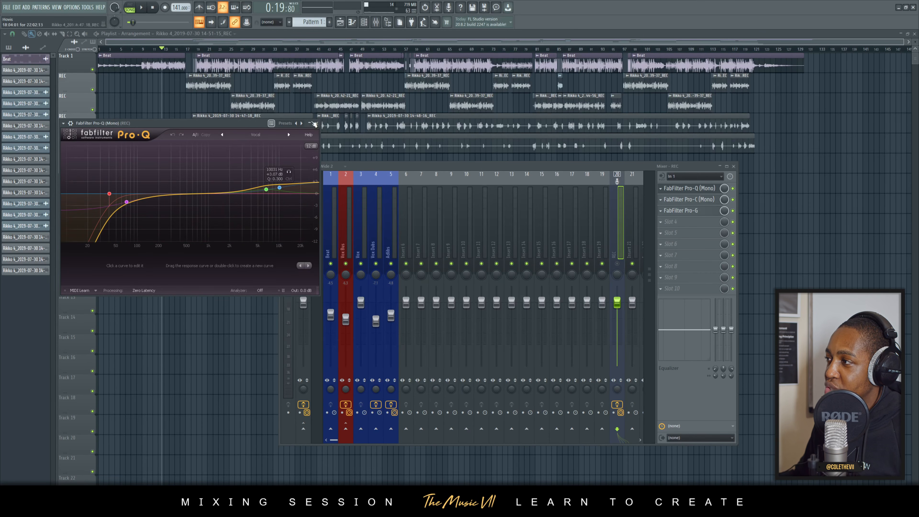
click(316, 123)
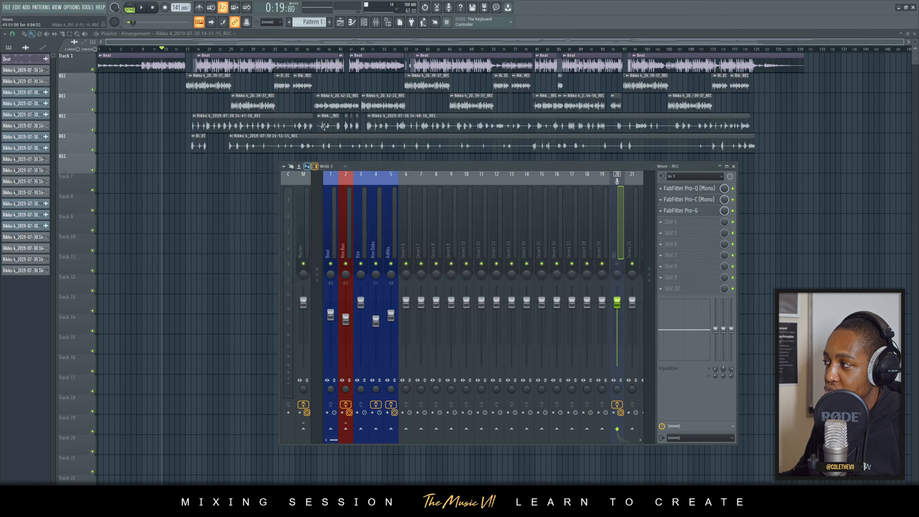
Play the song from about 1:32 and check the mixer levels, including the Master track.
click(356, 233)
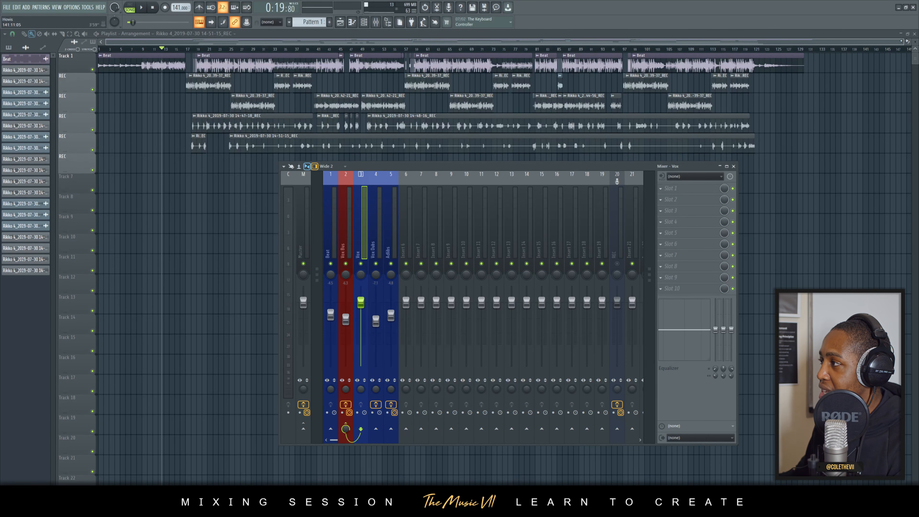
drag(904, 41, 592, 42)
drag(420, 41, 532, 43)
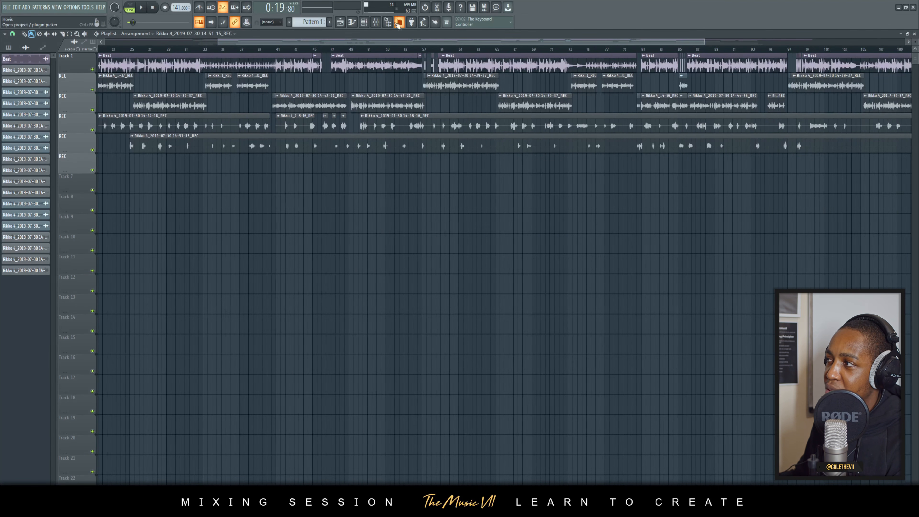
click(388, 23)
click(388, 23)
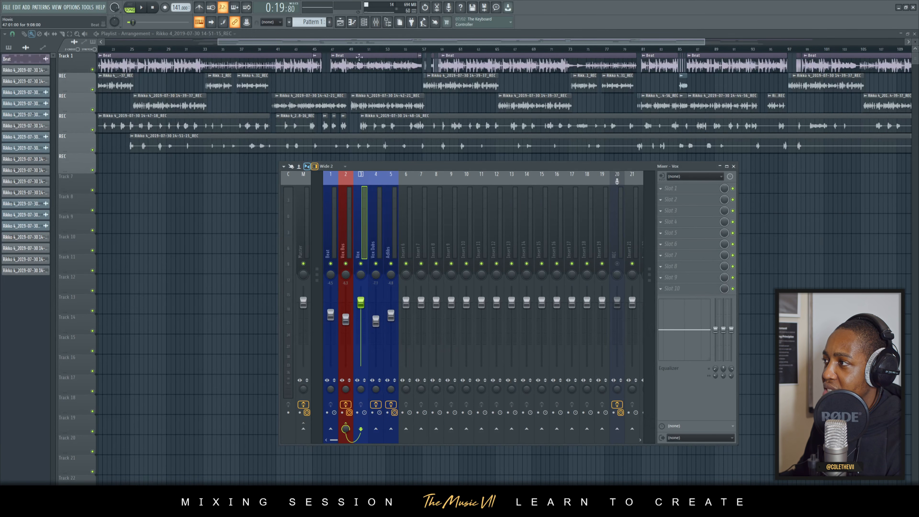
click(406, 49)
key(space)
click(376, 23)
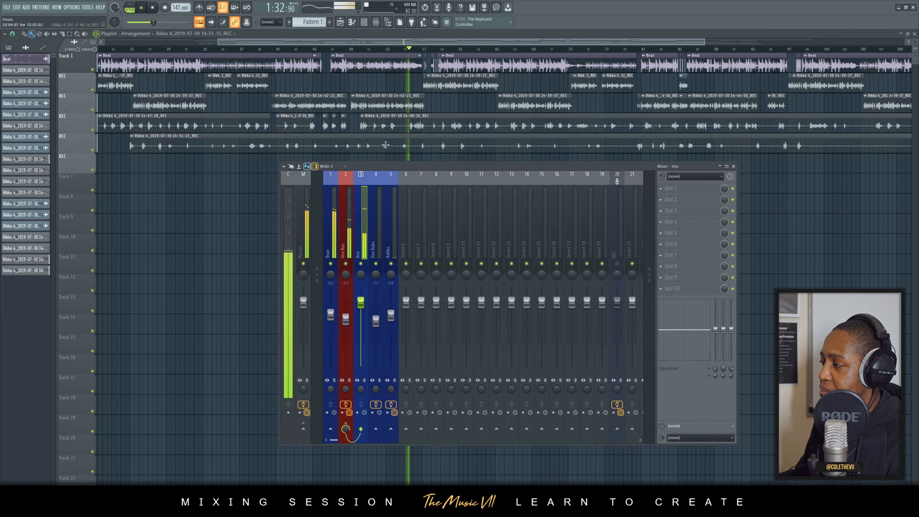
click(300, 242)
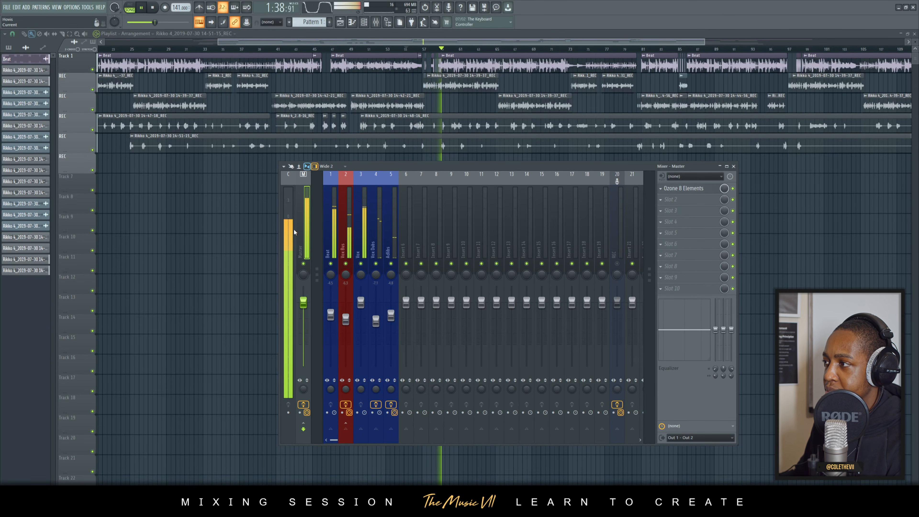
key(space)
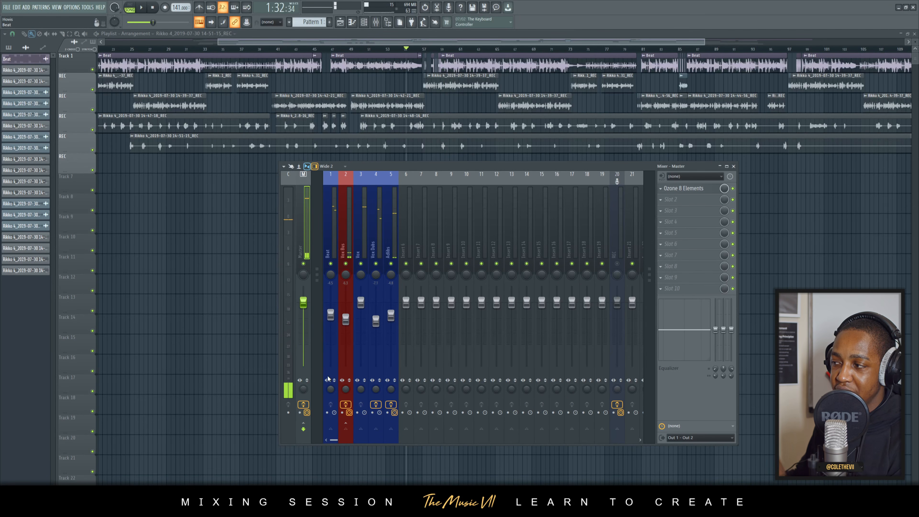
Bypass the effects on the Master, Vox Bus, Vox Dubs and Adlibs tracks and audition the unprocessed mix from 1:32.
click(303, 405)
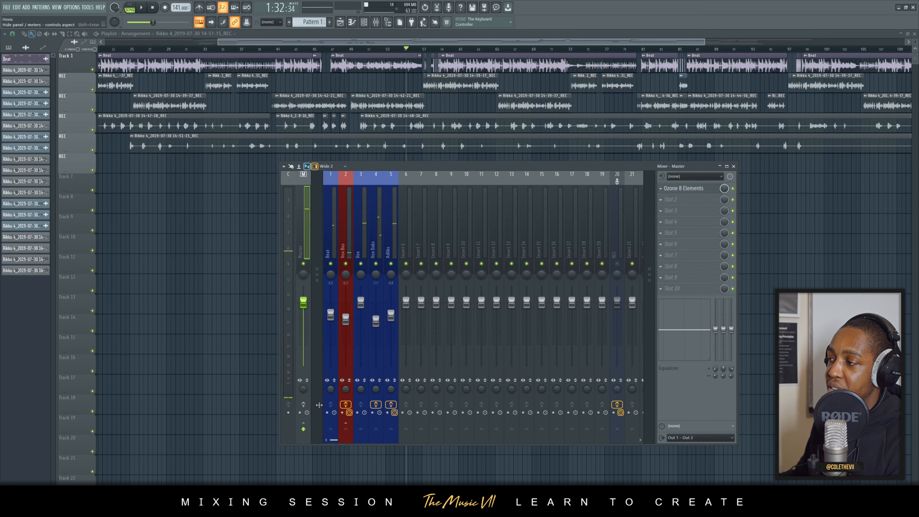
click(345, 404)
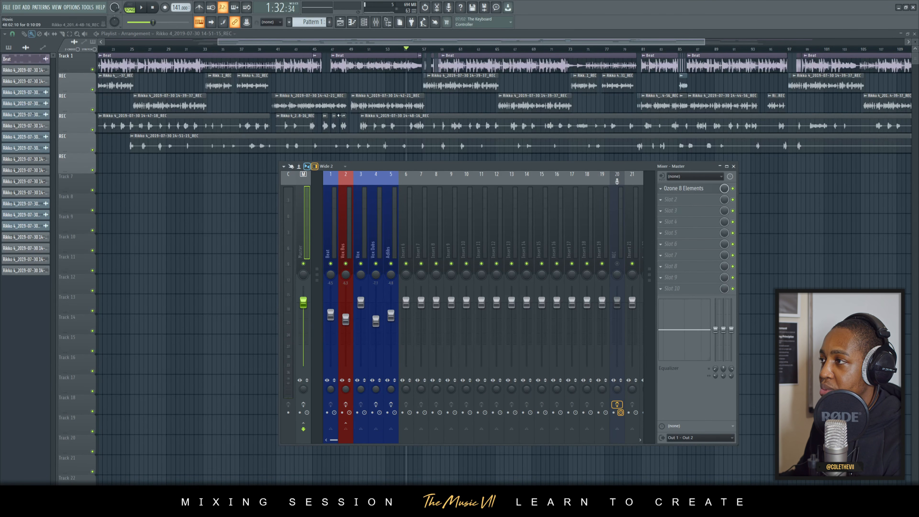
scroll(340, 107, down, 2)
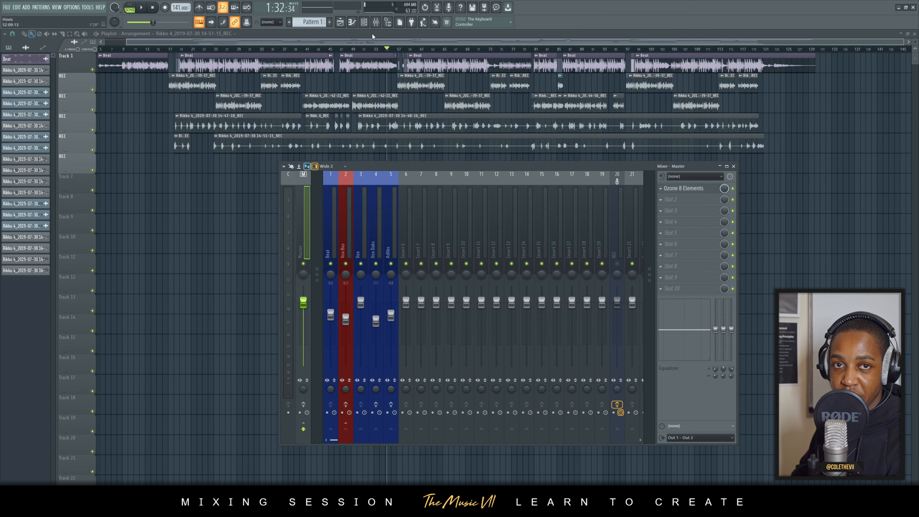
key(space)
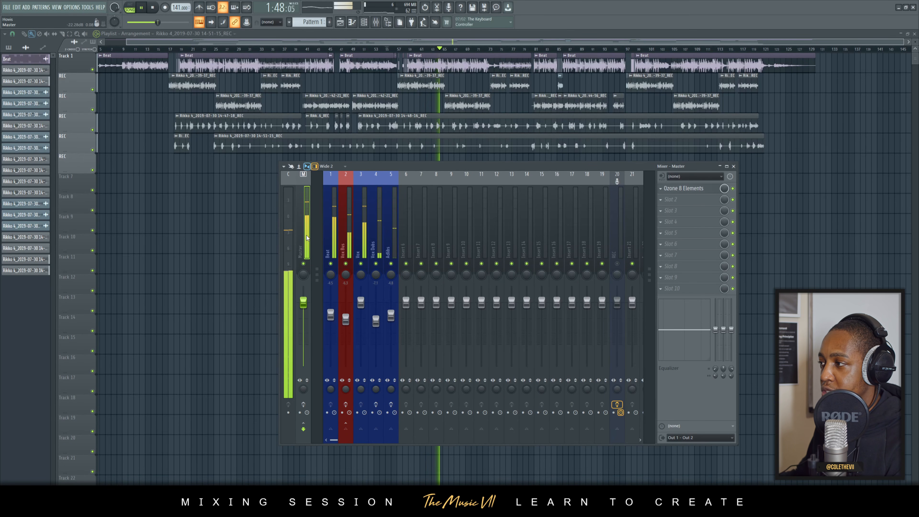
key(space)
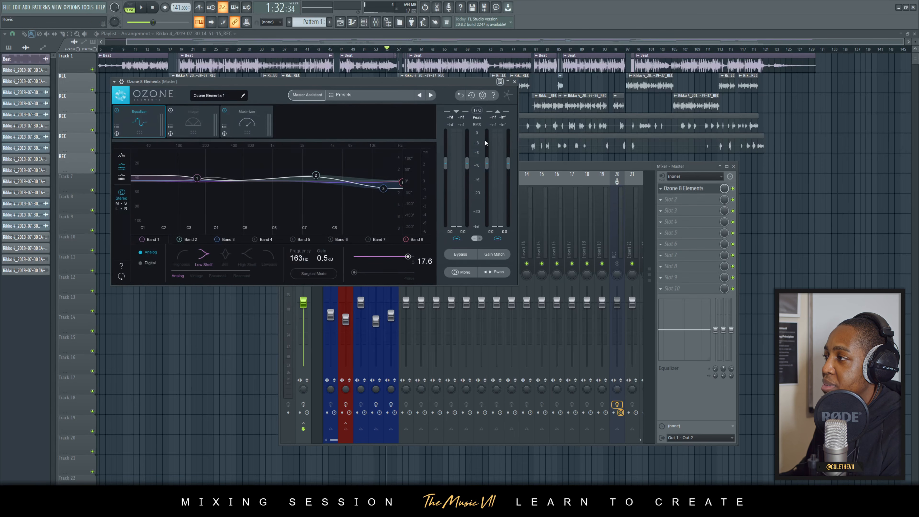
Check the Imager and Maximizer modules of Ozone 8 Elements on the Master track, then close the plugin.
click(197, 125)
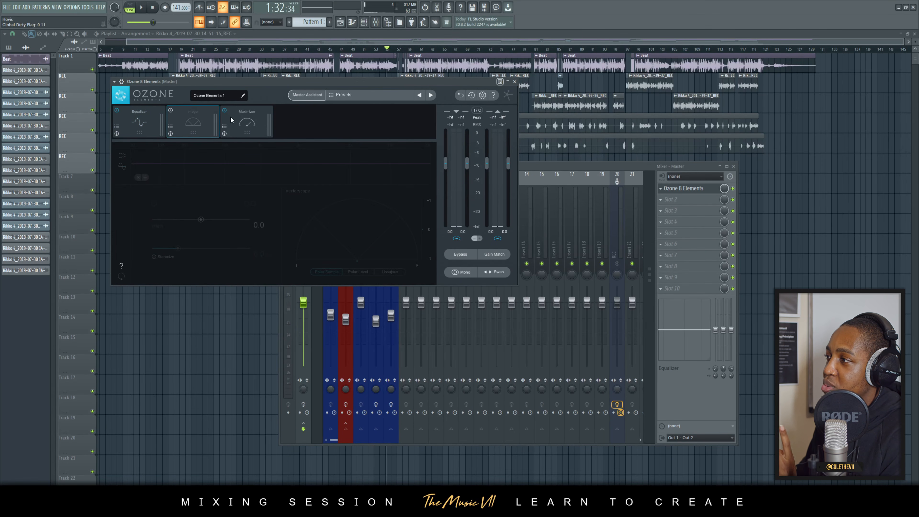
click(241, 130)
click(514, 81)
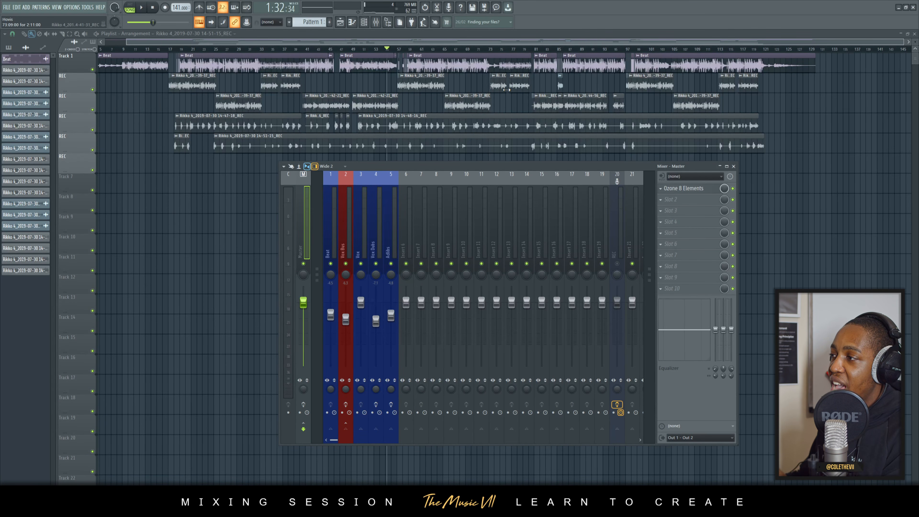
Check the Vox and Vox Bus inserts and mute the Beat mixer track.
click(359, 229)
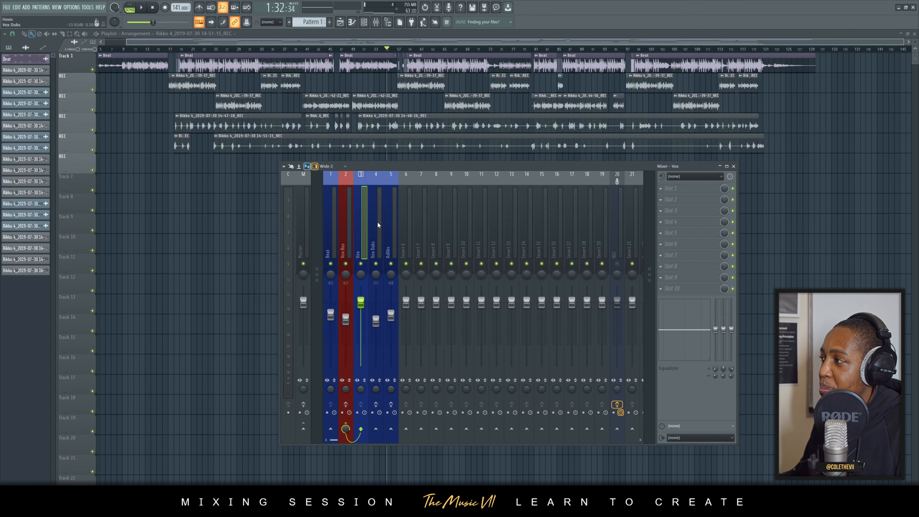
click(343, 228)
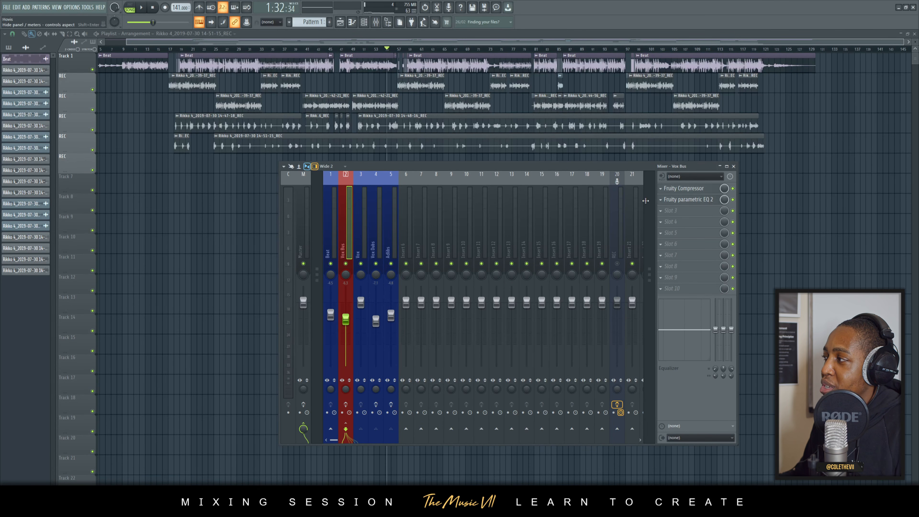
click(331, 264)
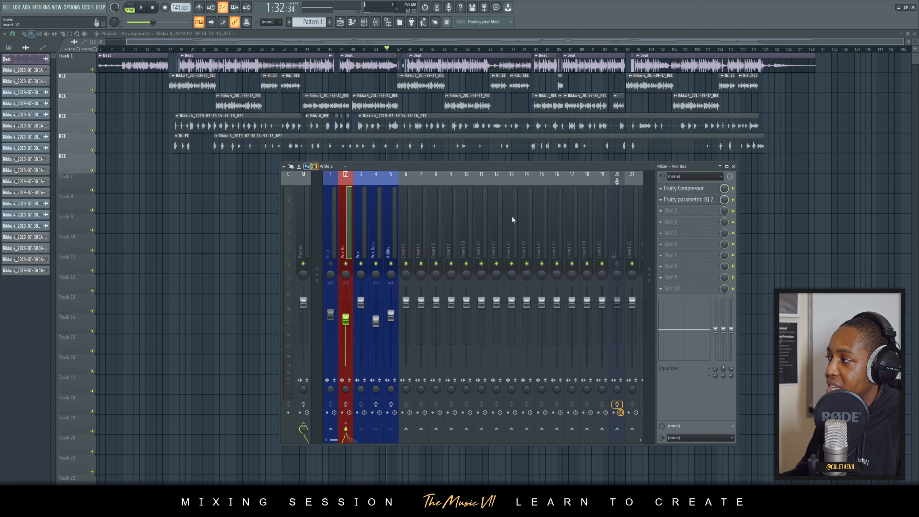
Open Fruity Compressor and Fruity parametric EQ 2 on the Vox Bus, review the EQ curve and close the EQ.
click(685, 189)
click(694, 200)
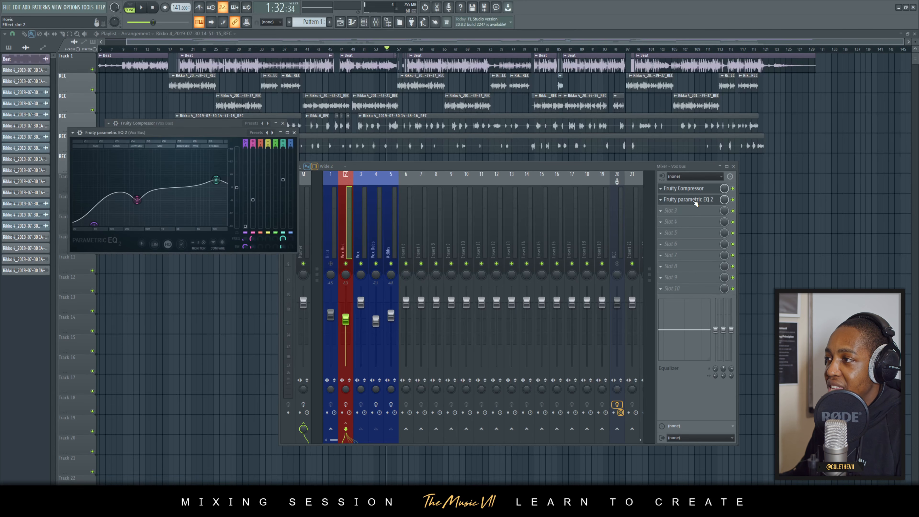
click(268, 135)
click(286, 225)
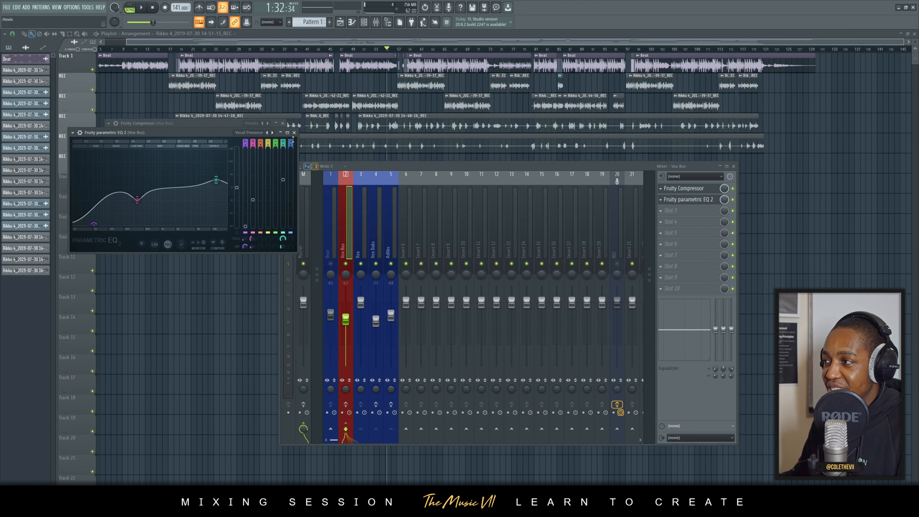
drag(296, 136, 347, 197)
click(346, 195)
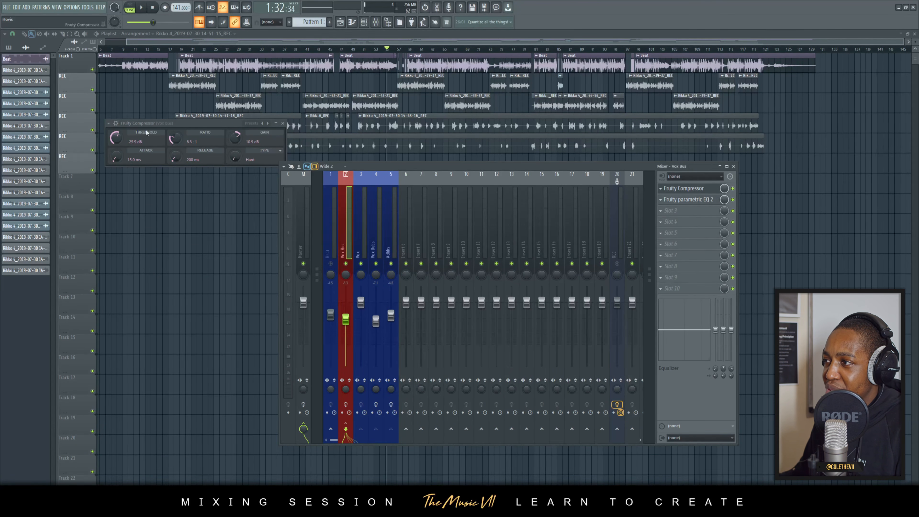
Move the Vox Bus Fruity Compressor into clear view, review its settings and close it.
drag(145, 123, 130, 168)
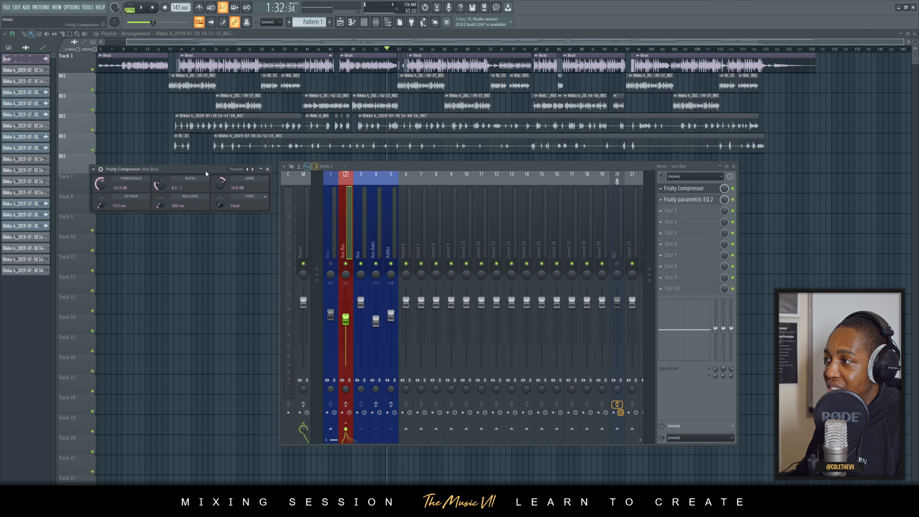
drag(210, 169, 216, 167)
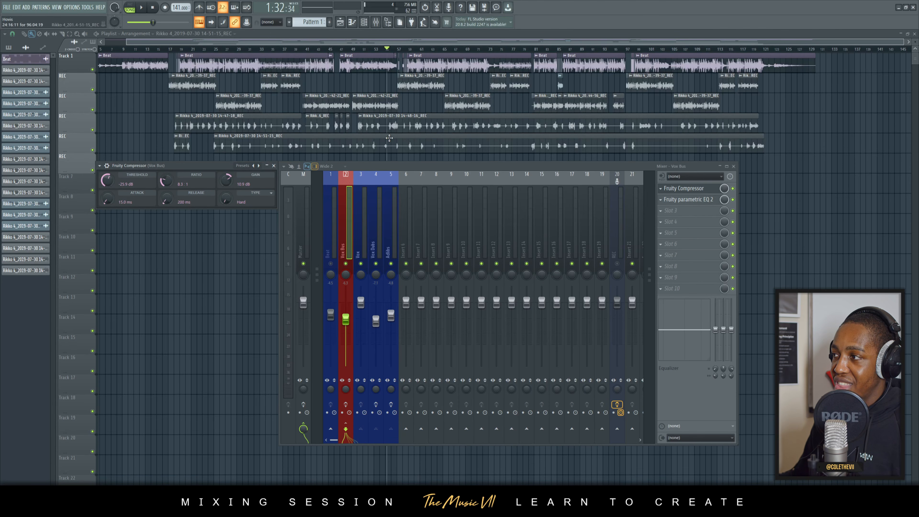
click(273, 166)
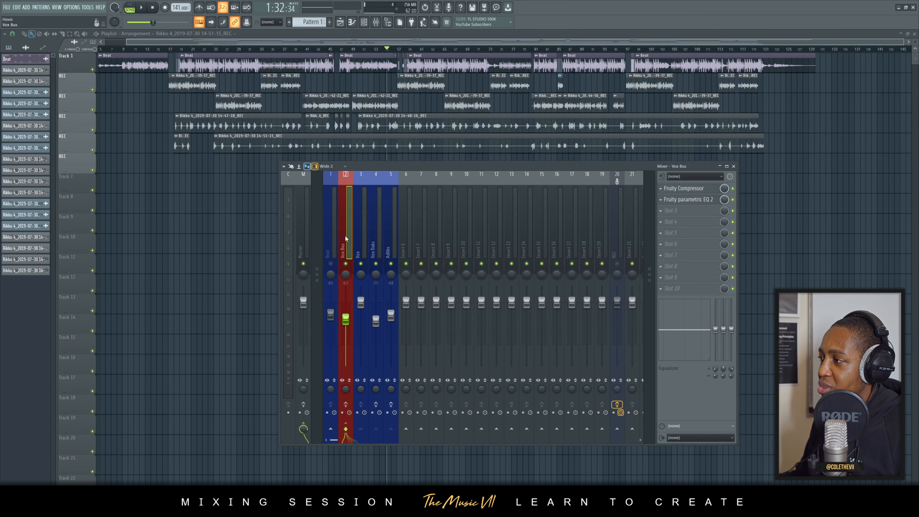
Check the inserts and routing of the Beat, Vox Bus, Vox and Vox Dubs mixer tracks in turn.
click(334, 225)
click(350, 228)
click(355, 231)
click(376, 235)
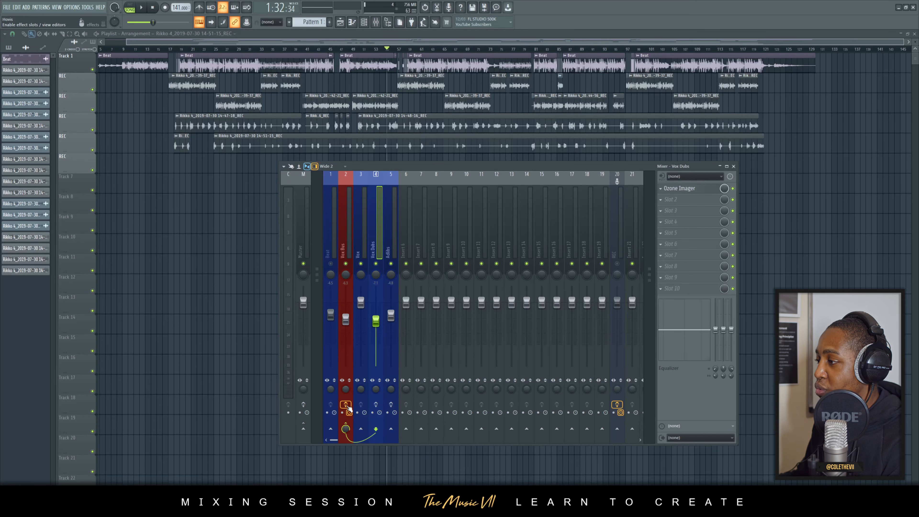
Solo the Beat playlist track and audition the edited beat from about 0:25.
drag(524, 50, 518, 51)
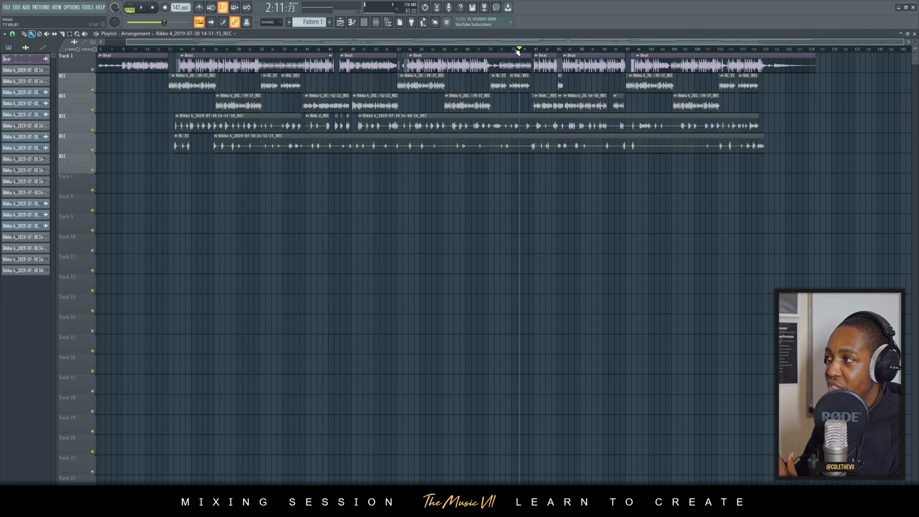
right_click(92, 69)
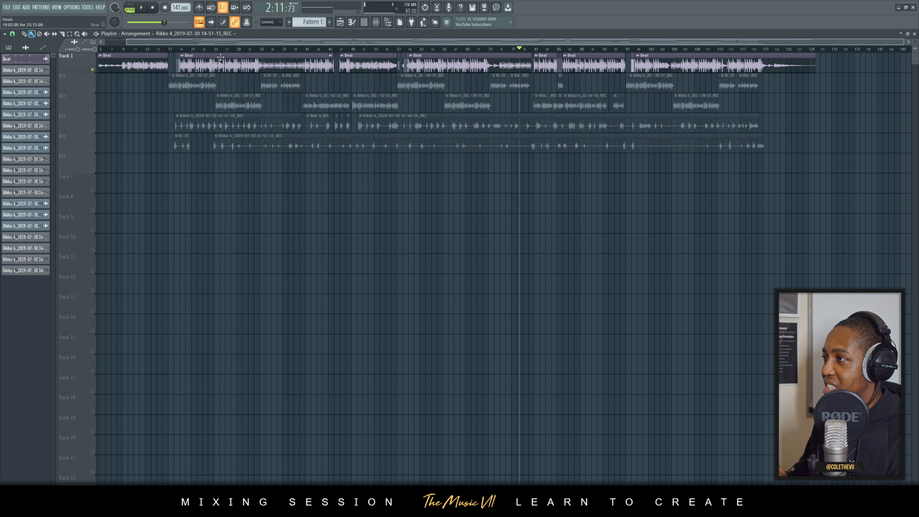
mouse_move(163, 49)
mouse_down()
mouse_move(563, 49)
mouse_move(620, 38)
mouse_move(152, 47)
mouse_move(164, 42)
mouse_up()
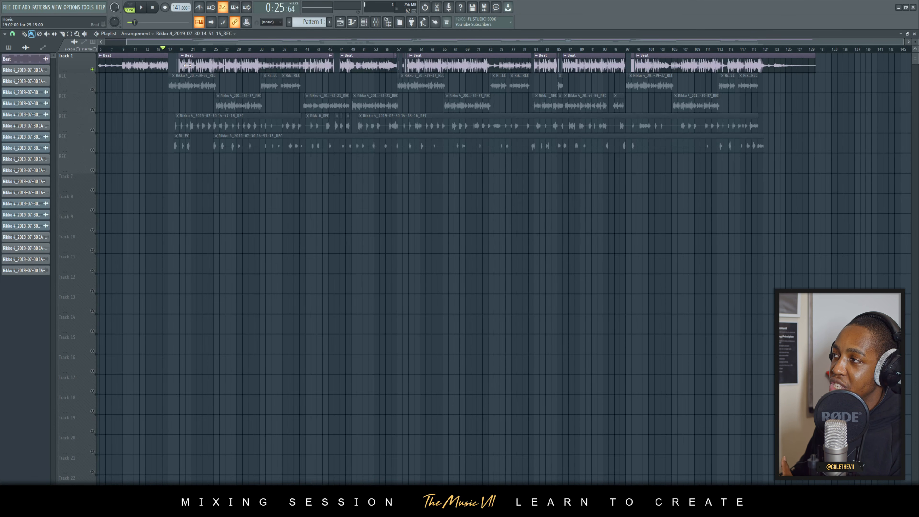
scroll(221, 47, up, 5)
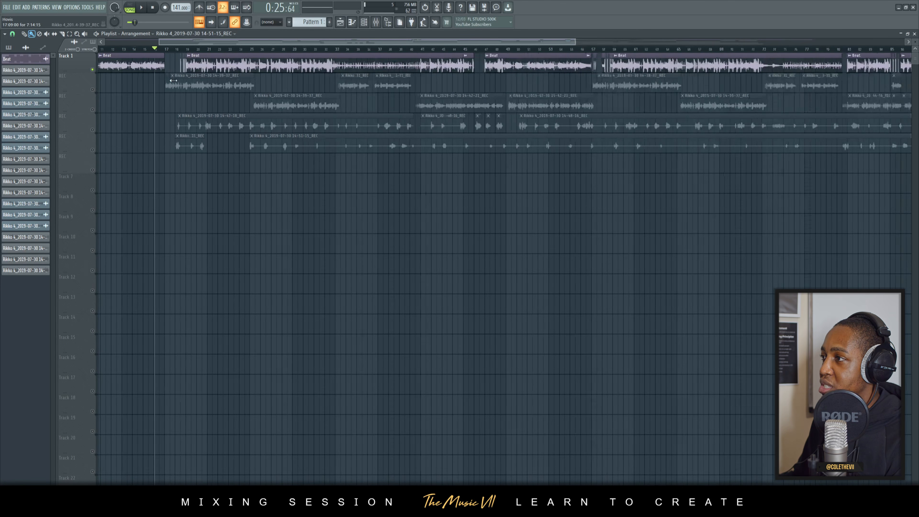
key(space)
key(space)
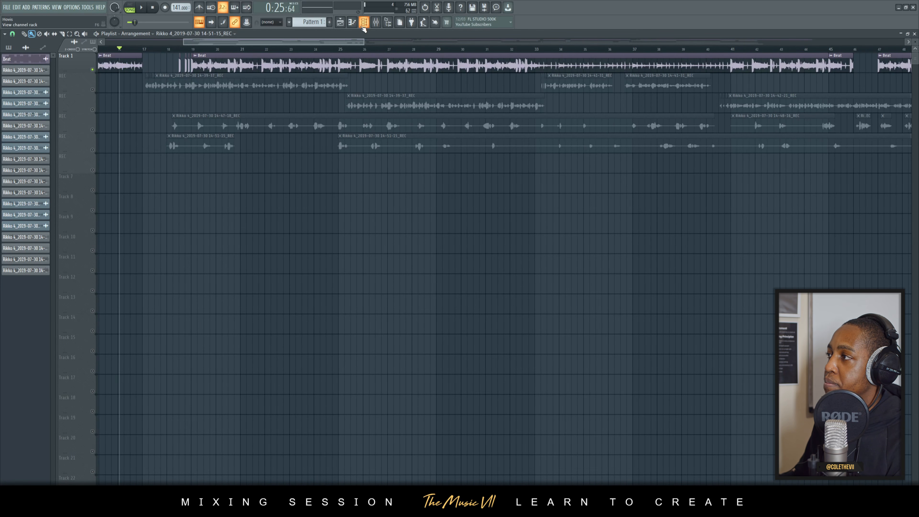
click(376, 22)
key(space)
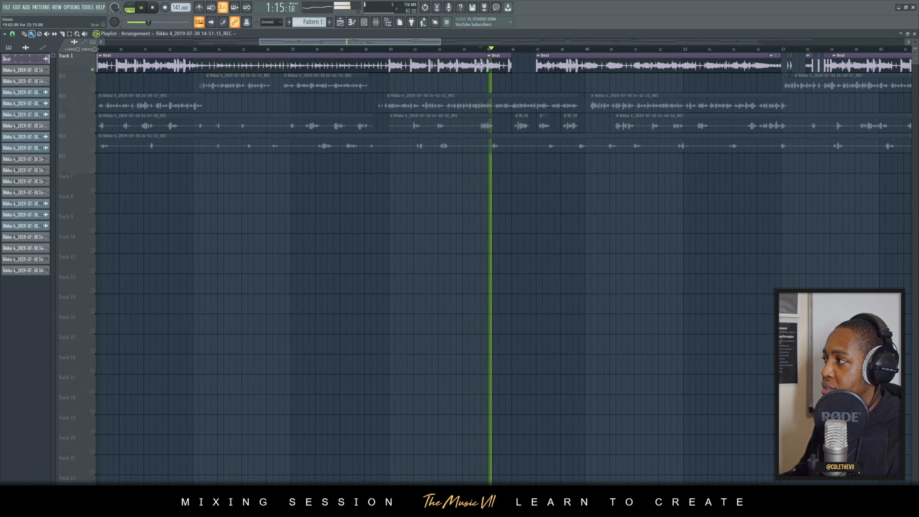
Check the mixer during the Beat solo, then restore all playlist tracks and resume playback.
key(space)
key(F9)
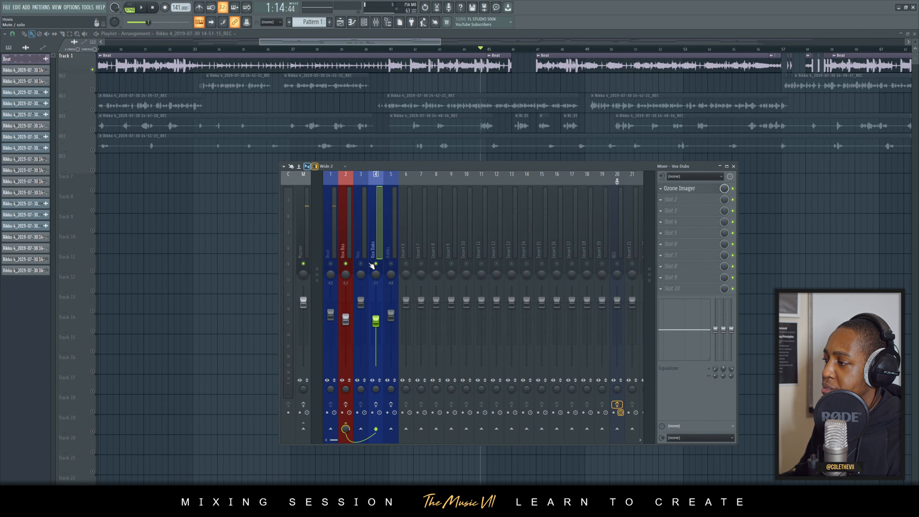
key(space)
click(93, 110)
right_click(94, 111)
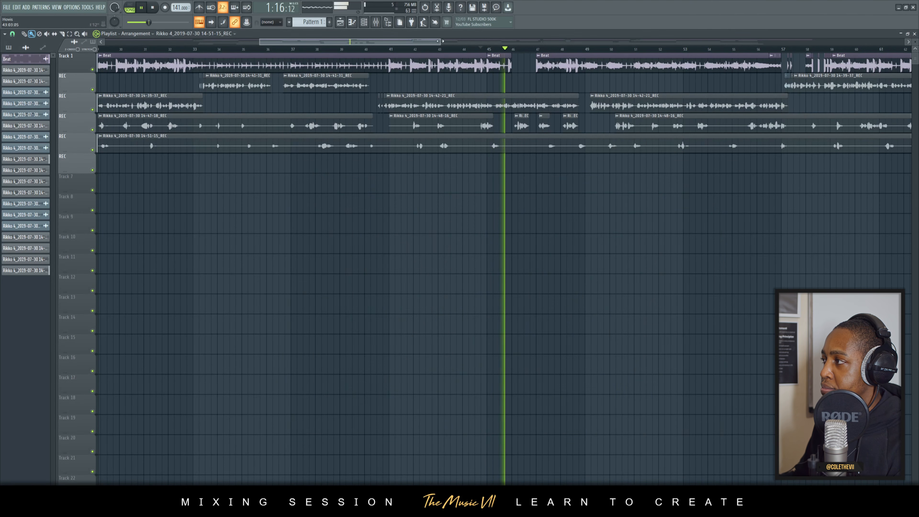
Audition the full arrangement, skipping ahead to the beat transition near bar 57.
drag(393, 41, 444, 41)
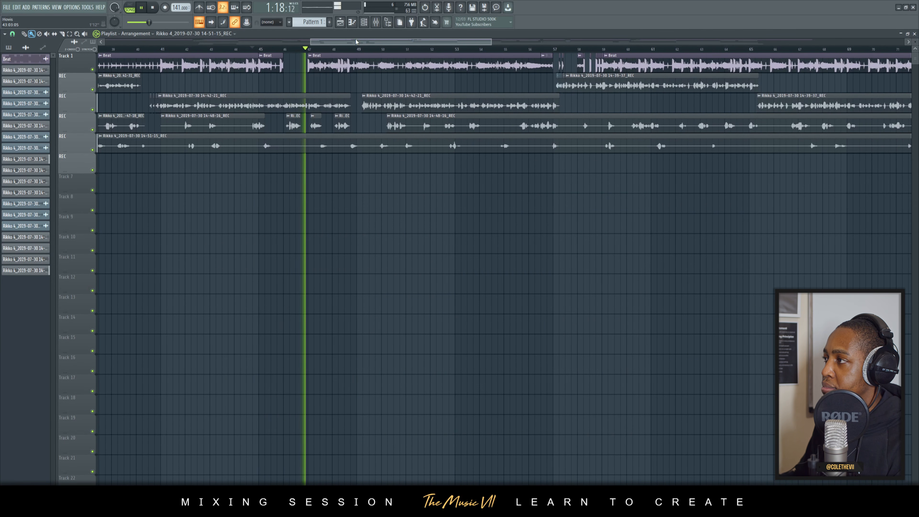
drag(349, 43, 374, 43)
click(423, 49)
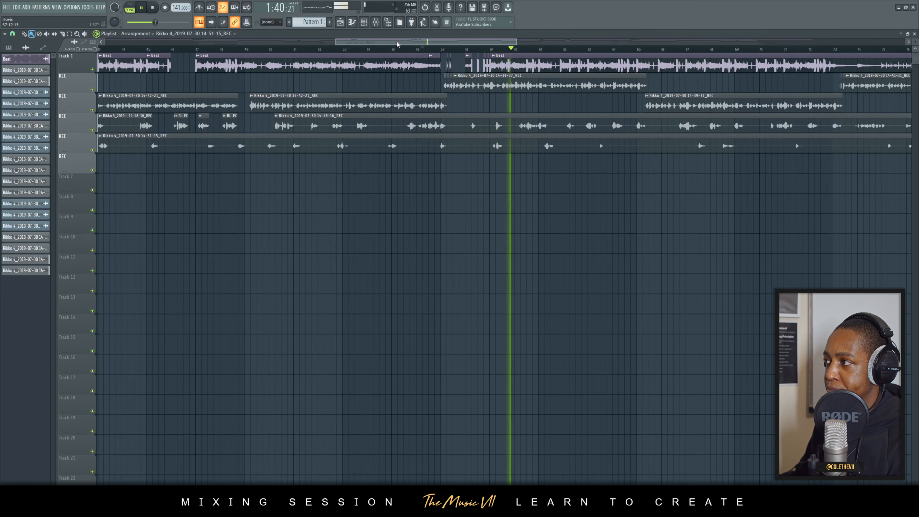
Audition the transition with the small vocal cuts near bar 73, starting from about 2:02.
drag(407, 45, 508, 37)
scroll(394, 67, up, 3)
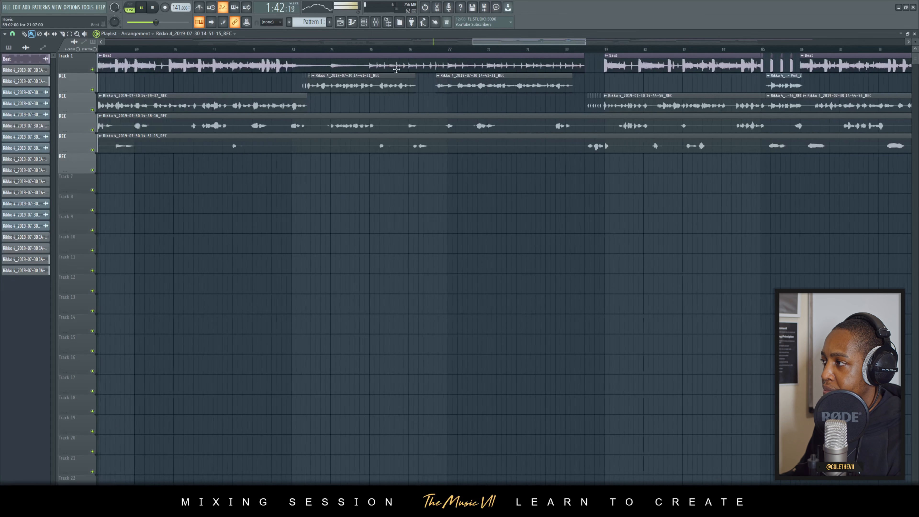
key(space)
scroll(296, 51, up, 4)
click(289, 49)
scroll(298, 73, up, 4)
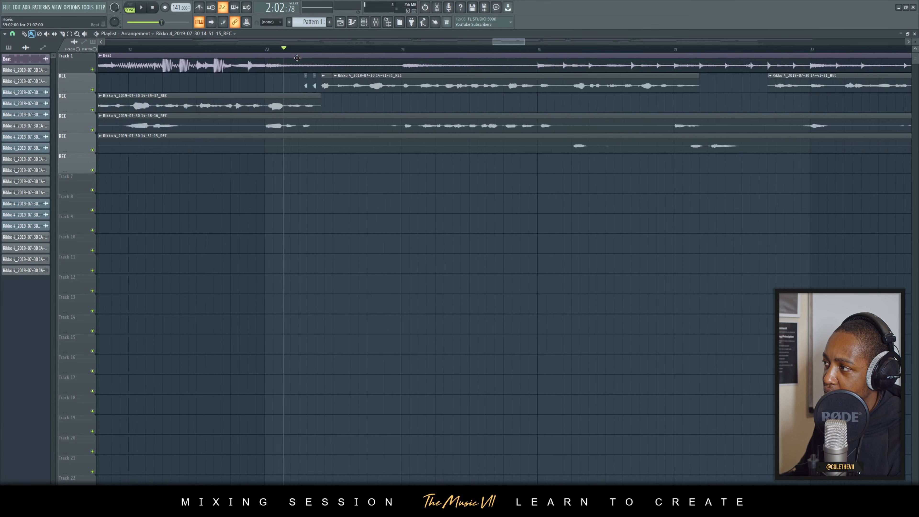
key(space)
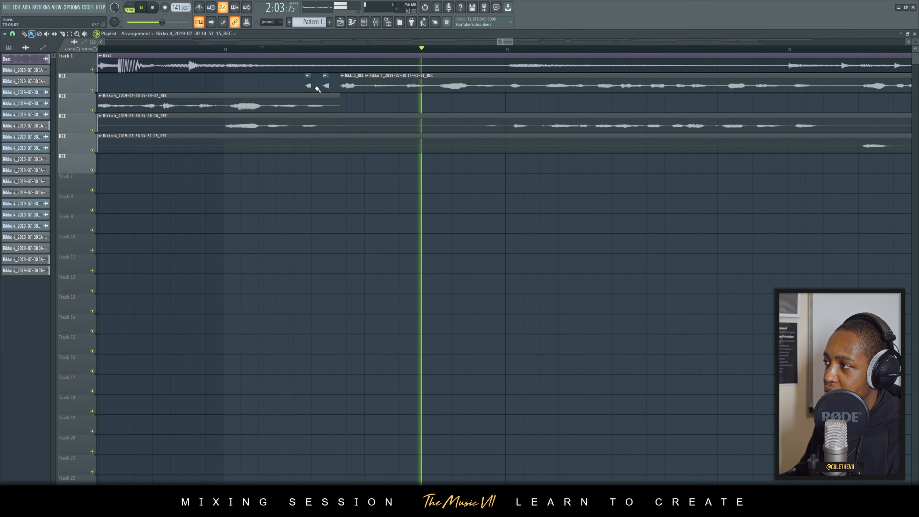
Play the next section from about 2:15, bring the whole arrangement into view and stop playback.
scroll(320, 81, down, 10)
scroll(324, 75, down, 1)
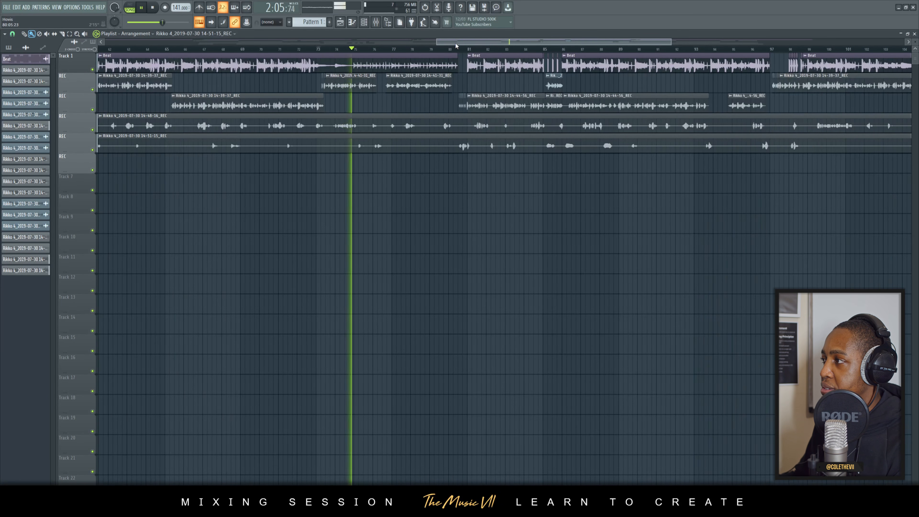
click(456, 50)
drag(435, 42, 2, 51)
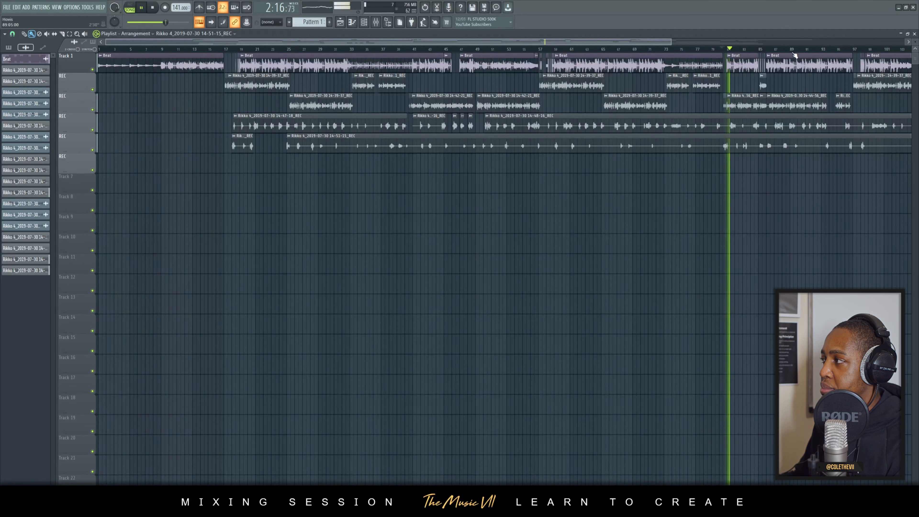
drag(670, 42, 914, 1)
key(space)
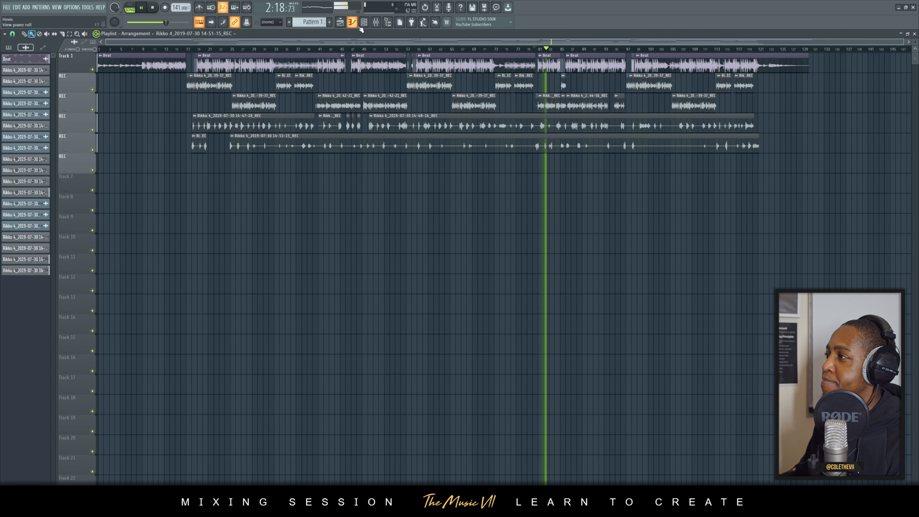
Reset the volume faders of the Vox Dubs, Adlibs, Vox Bus and Beat mixer tracks to their default level.
key(F9)
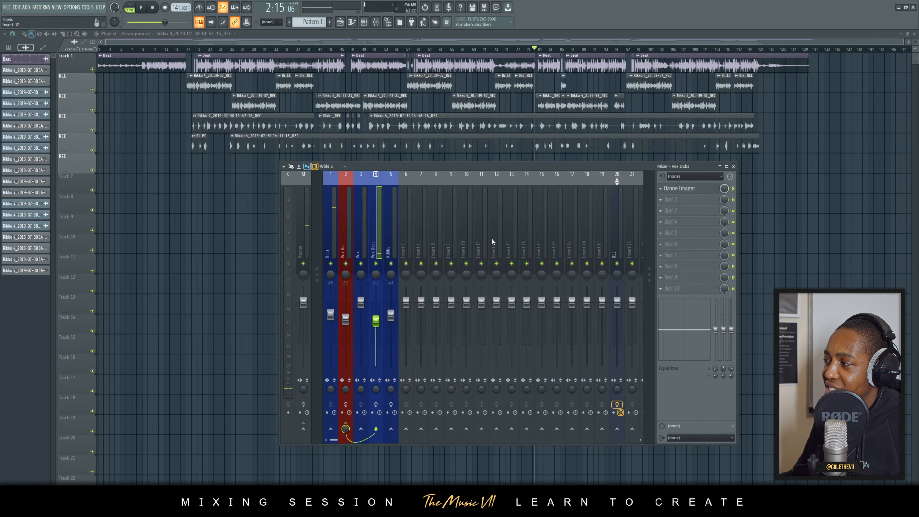
click(363, 228)
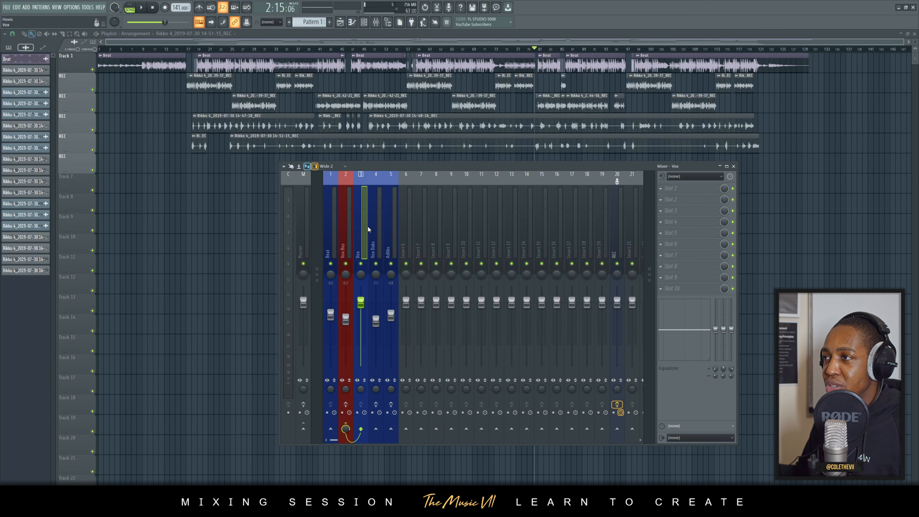
right_click(376, 324)
click(387, 332)
right_click(387, 313)
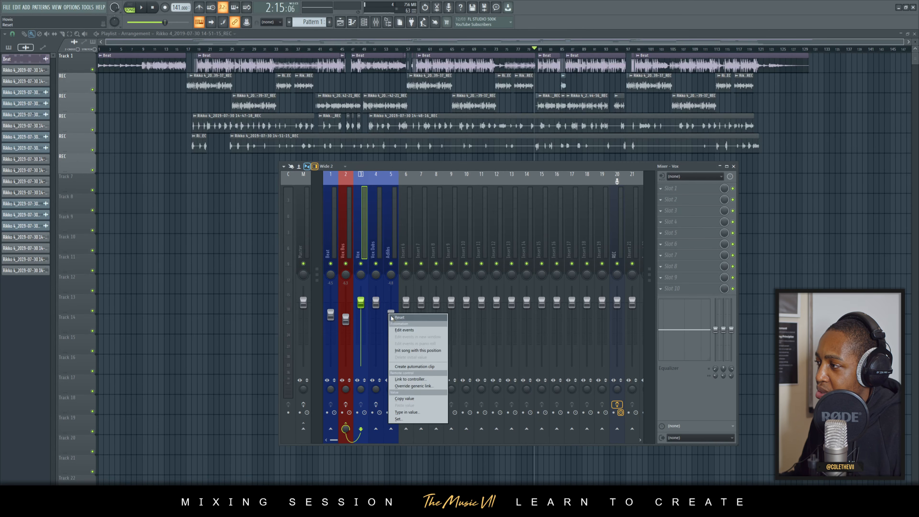
click(395, 321)
right_click(346, 320)
click(356, 328)
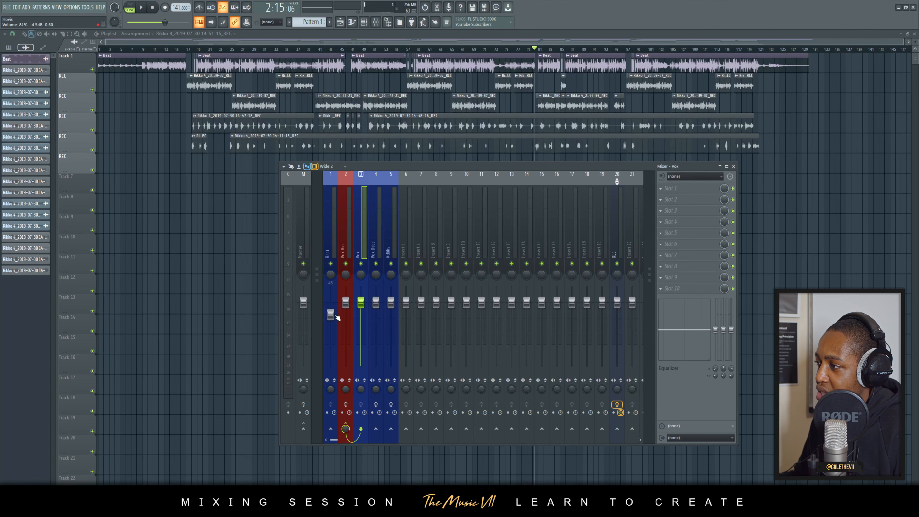
right_click(331, 313)
click(341, 320)
Review the effect slots and routing of the Vox Bus, Vox, Vox Dubs and Adlibs mixer tracks.
click(339, 229)
click(317, 228)
click(340, 234)
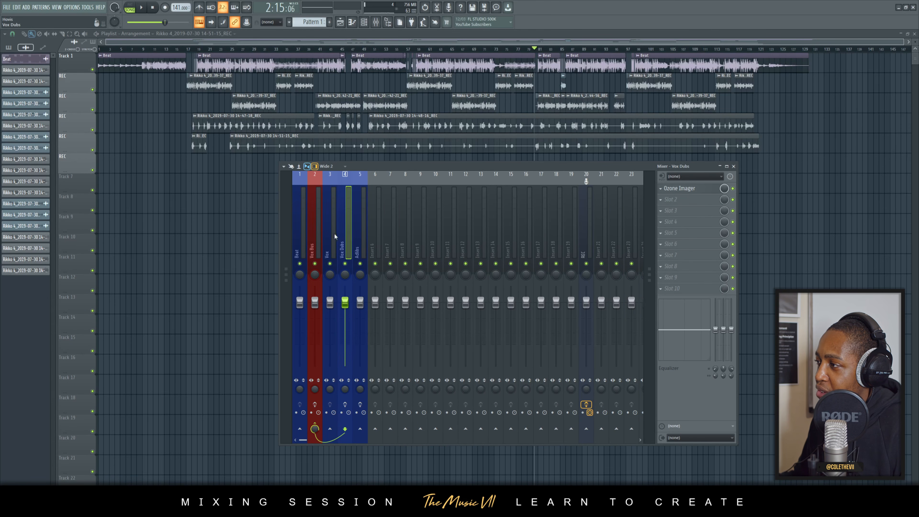
click(285, 223)
click(345, 233)
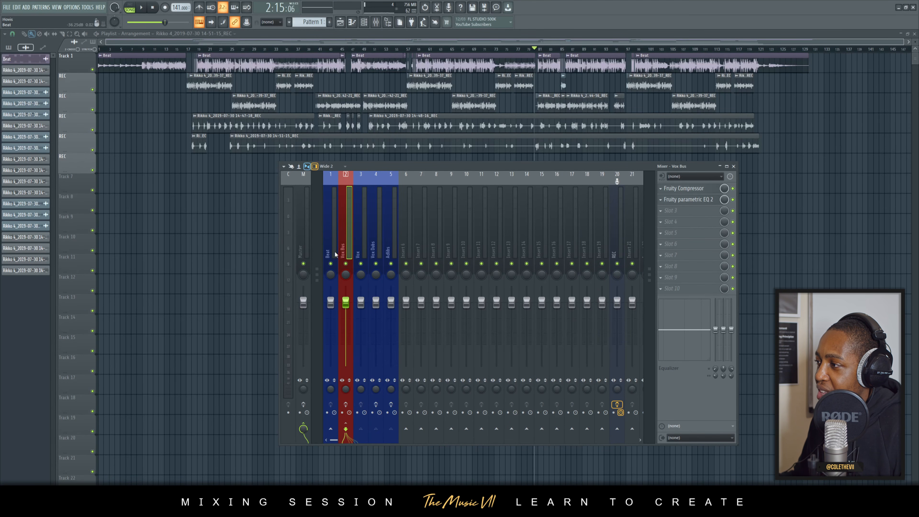
click(376, 241)
click(364, 248)
click(380, 247)
click(389, 247)
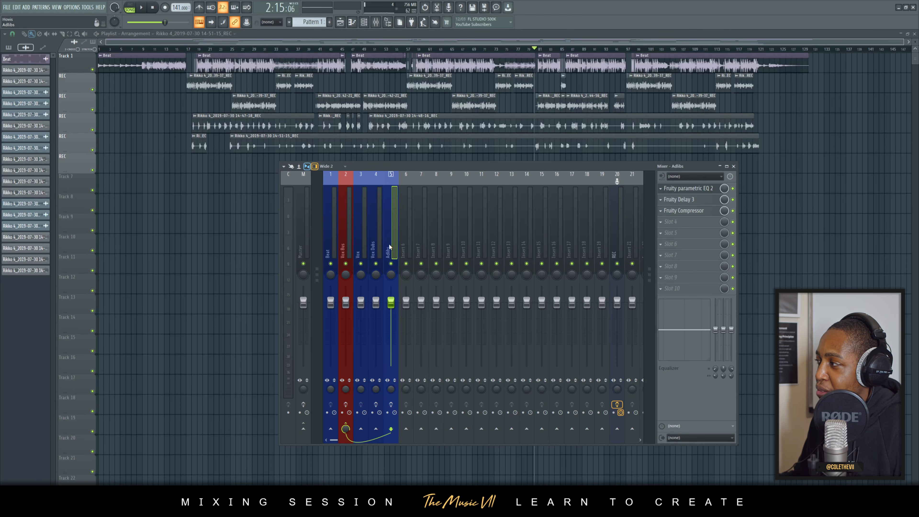
Delete Fruity parametric EQ 2 and Fruity Compressor from the Vox Bus track's effect slots.
click(344, 240)
click(361, 242)
click(344, 243)
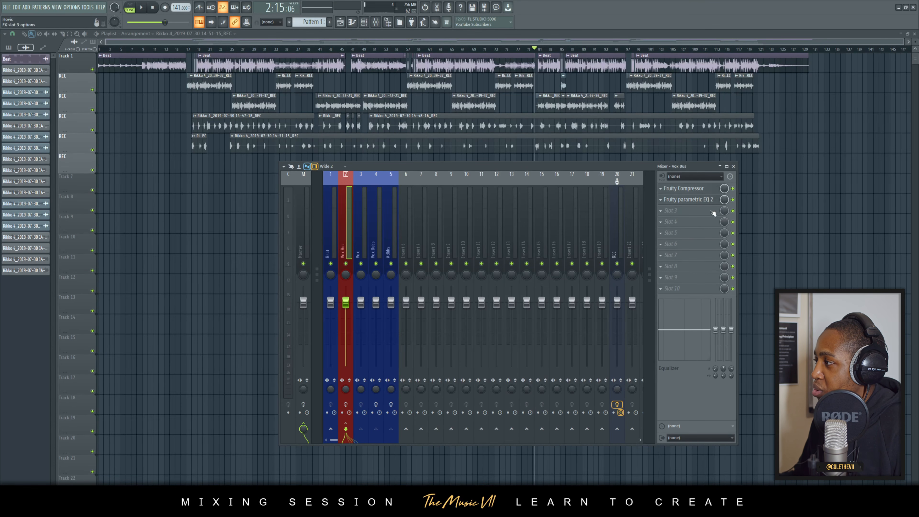
click(663, 200)
click(668, 217)
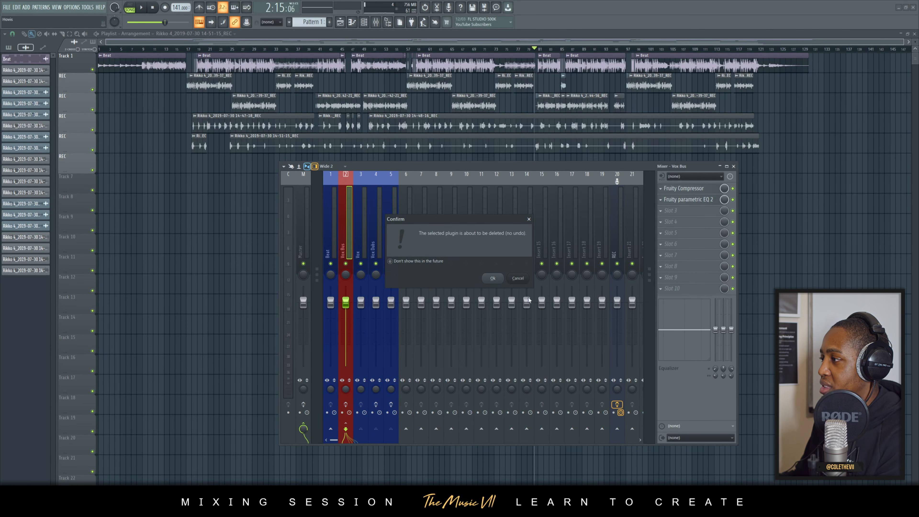
click(492, 278)
click(663, 199)
click(667, 217)
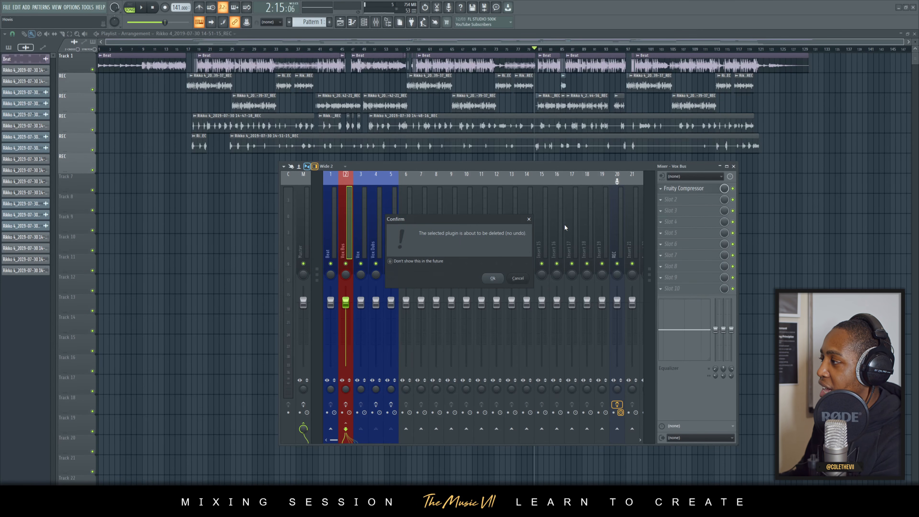
click(492, 278)
Check the Vox track's effect slots and delete Ozone Imager from the Vox Dubs track.
click(361, 241)
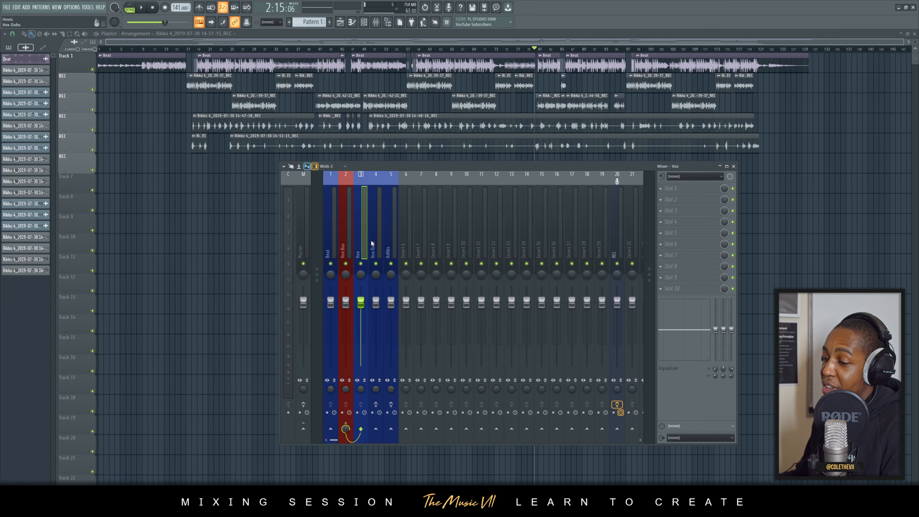
click(380, 239)
click(659, 188)
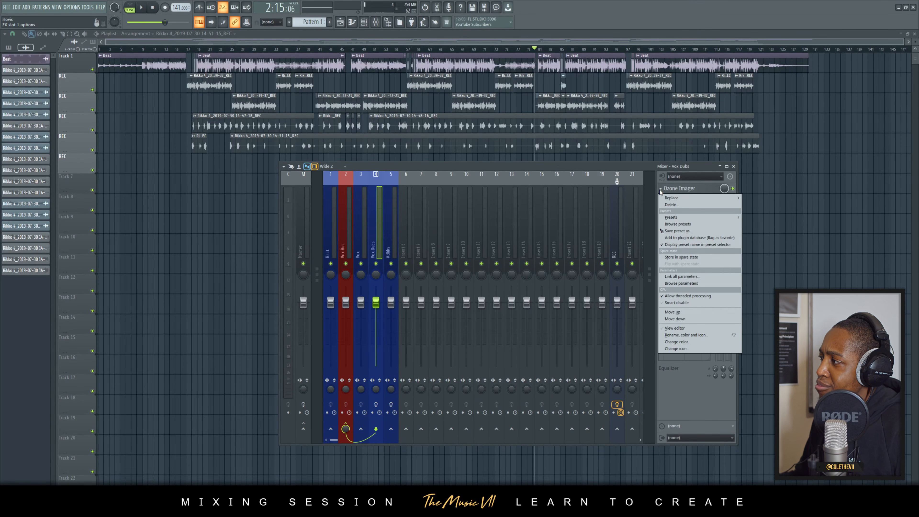
click(668, 207)
click(491, 279)
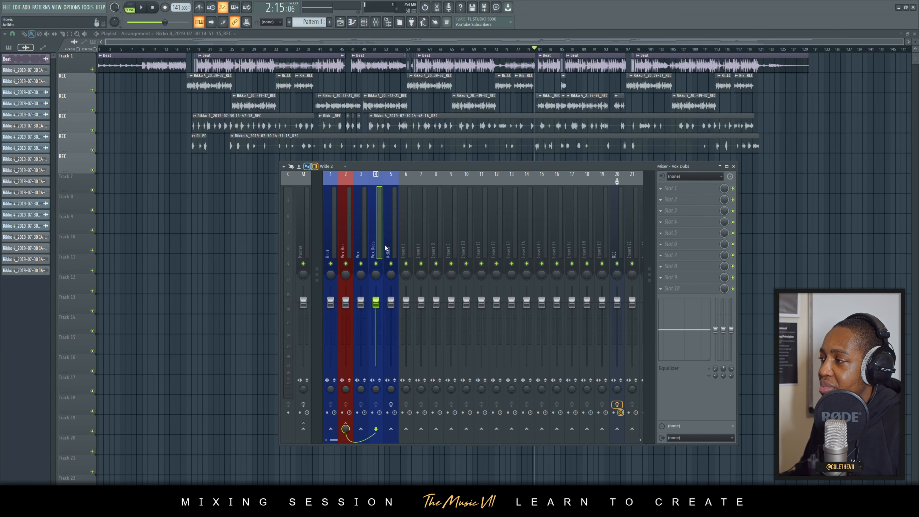
Delete Fruity Compressor, Fruity Delay 3 and Fruity parametric EQ 2 from the Adlibs track's effect slots.
click(387, 240)
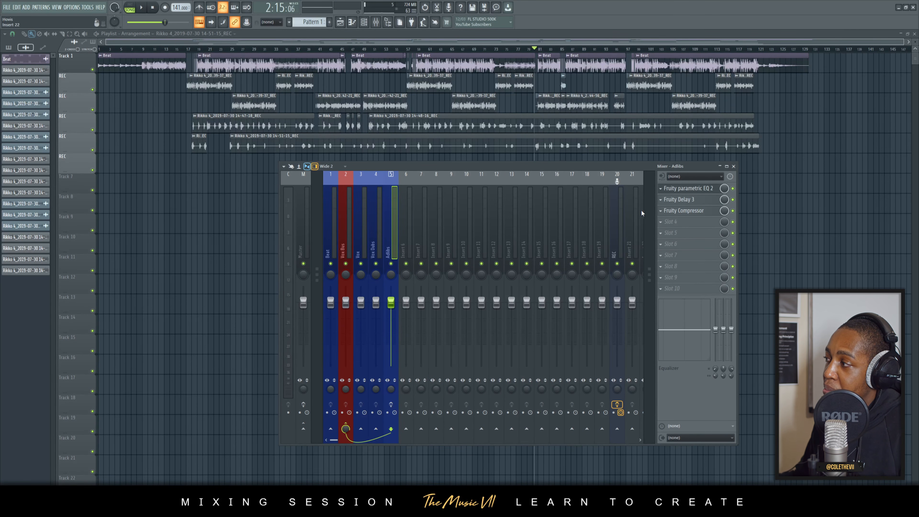
click(660, 210)
click(667, 228)
click(492, 278)
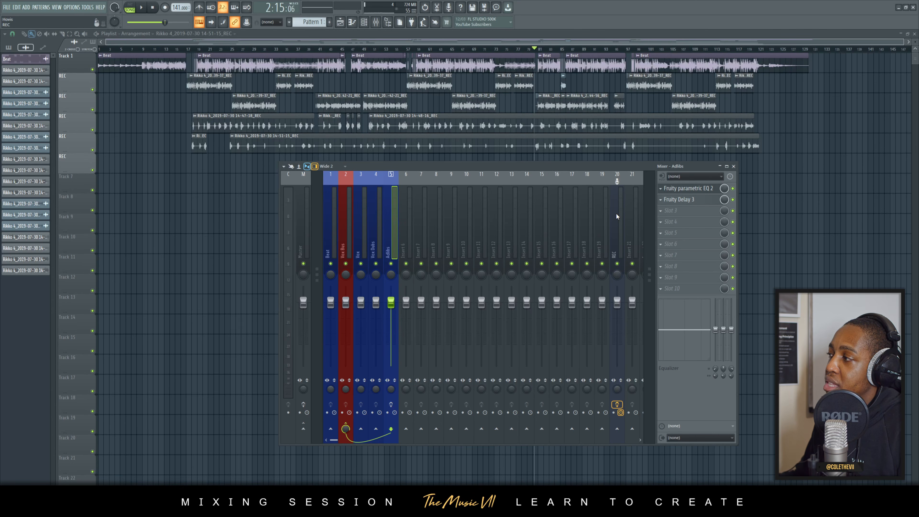
click(660, 199)
click(668, 217)
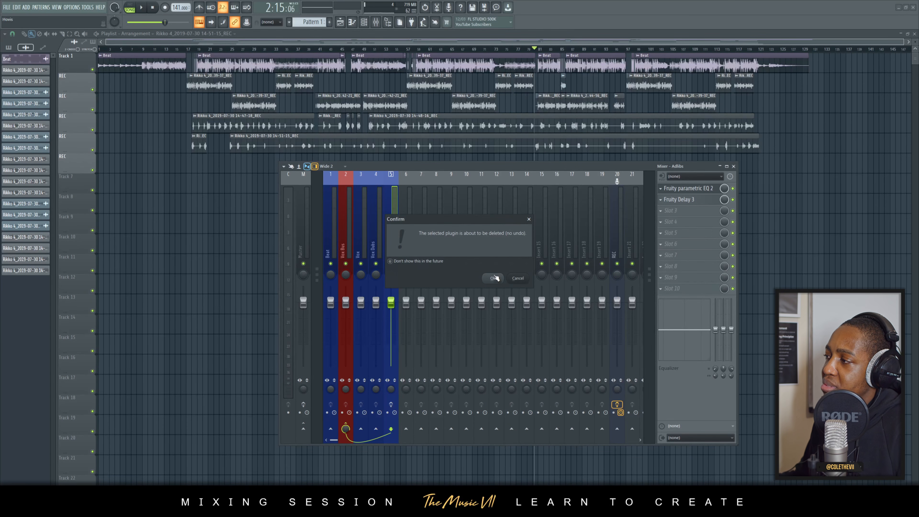
click(495, 278)
click(660, 189)
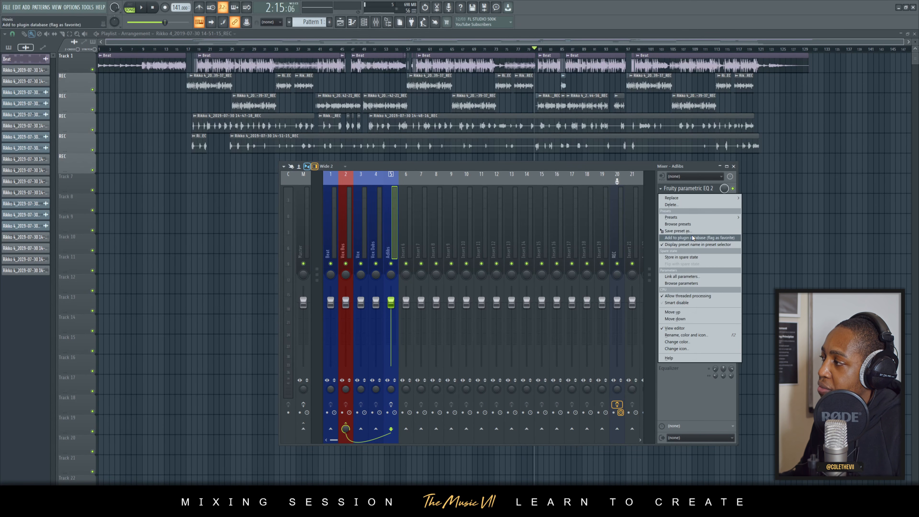
click(671, 205)
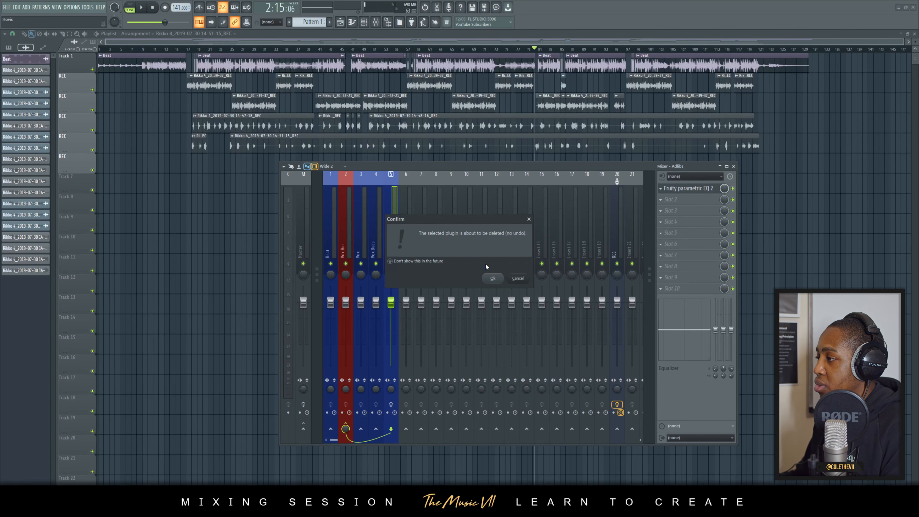
click(493, 278)
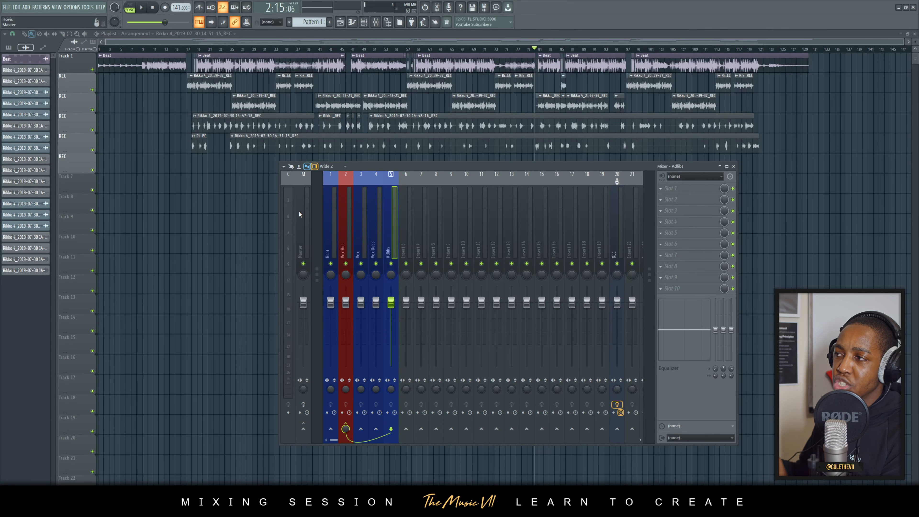
Delete Ozone 8 Elements from the Master track and check that the Vox Bus and Beat effect slots are empty.
click(305, 196)
click(345, 203)
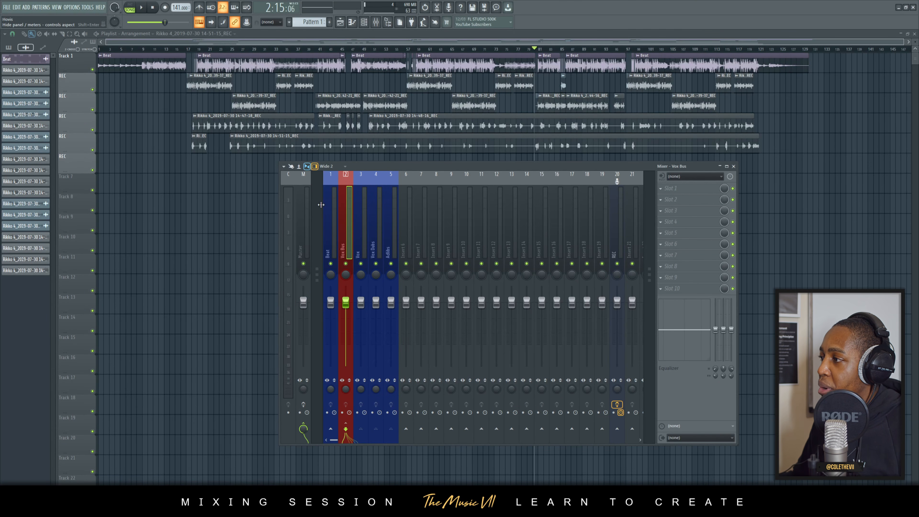
click(309, 199)
click(660, 189)
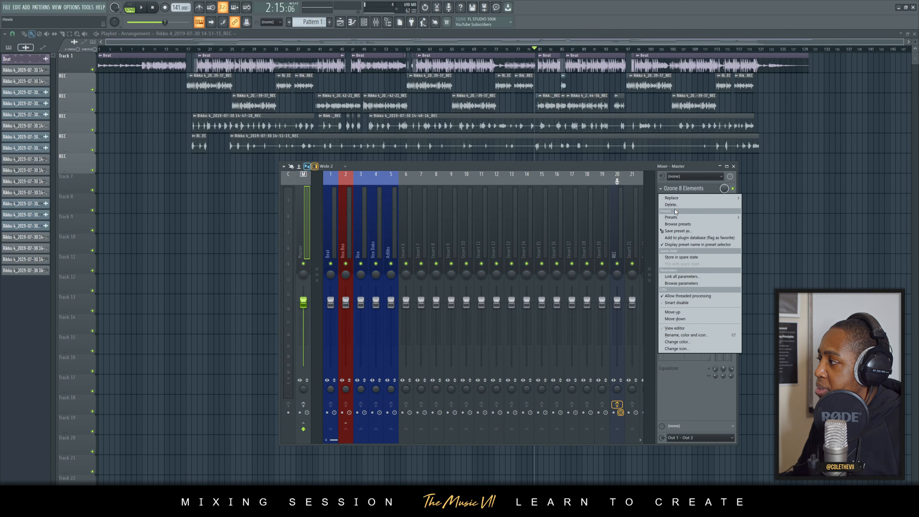
click(680, 217)
click(493, 278)
click(345, 247)
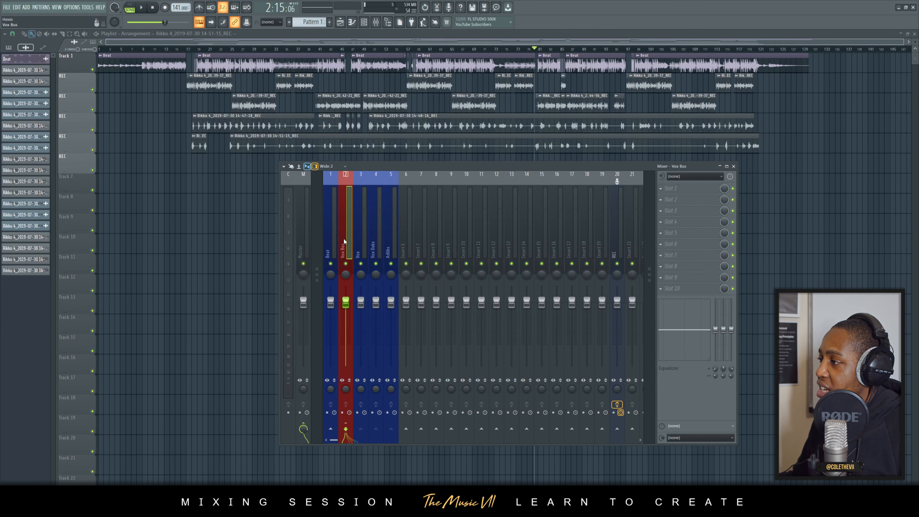
click(332, 242)
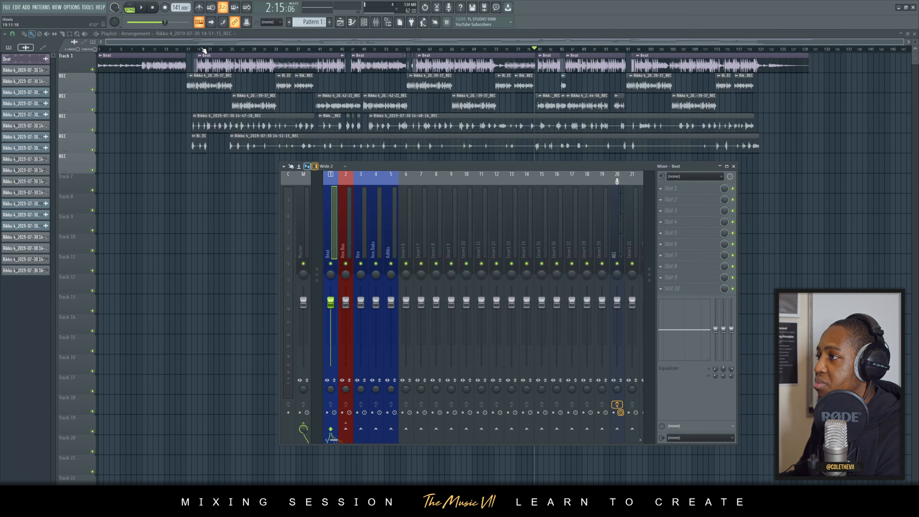
Play the song from where the first vocals enter near bar 17 and select the Vox mixer track.
drag(192, 49, 188, 49)
key(space)
click(376, 22)
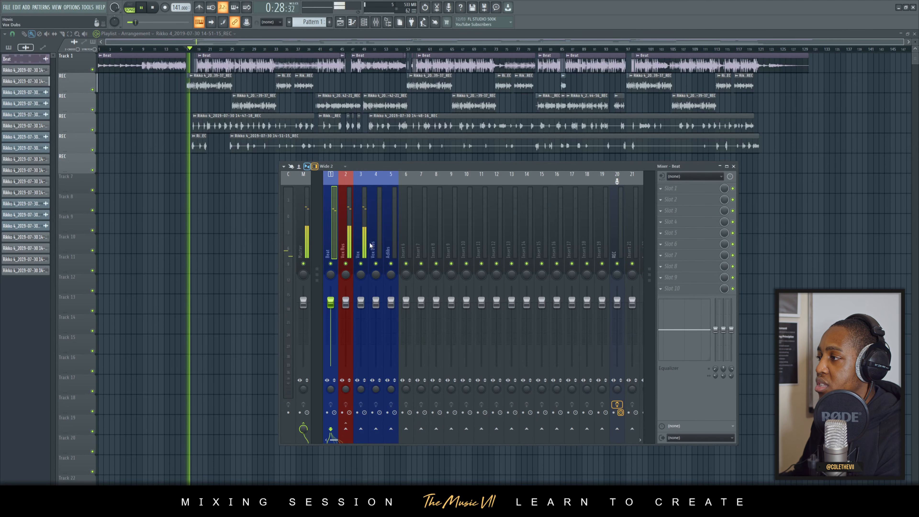
click(359, 246)
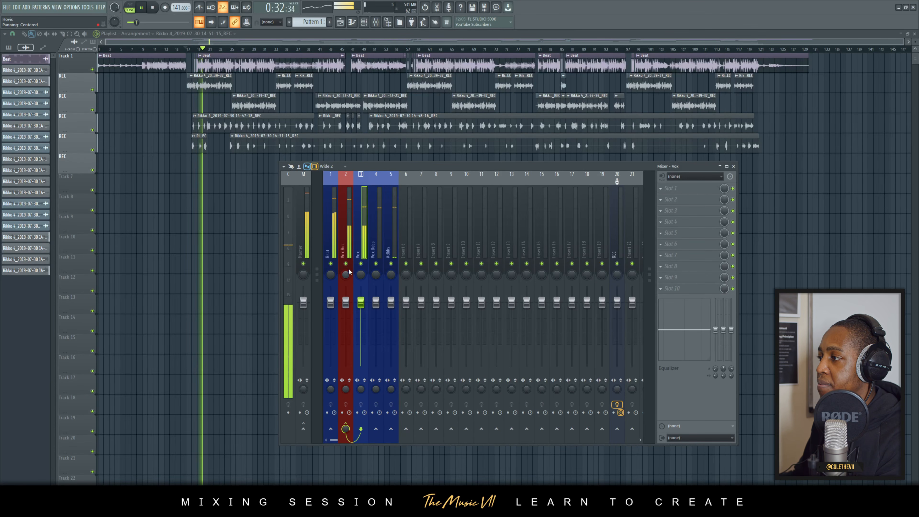
Mute the Beat mixer track, solo the Vox track during playback and hide the mixer.
click(331, 264)
click(331, 235)
click(355, 227)
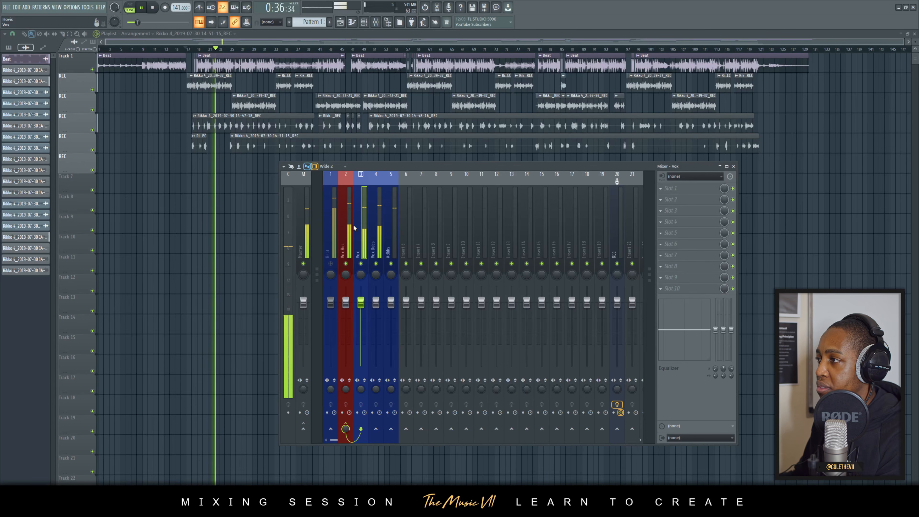
right_click(360, 263)
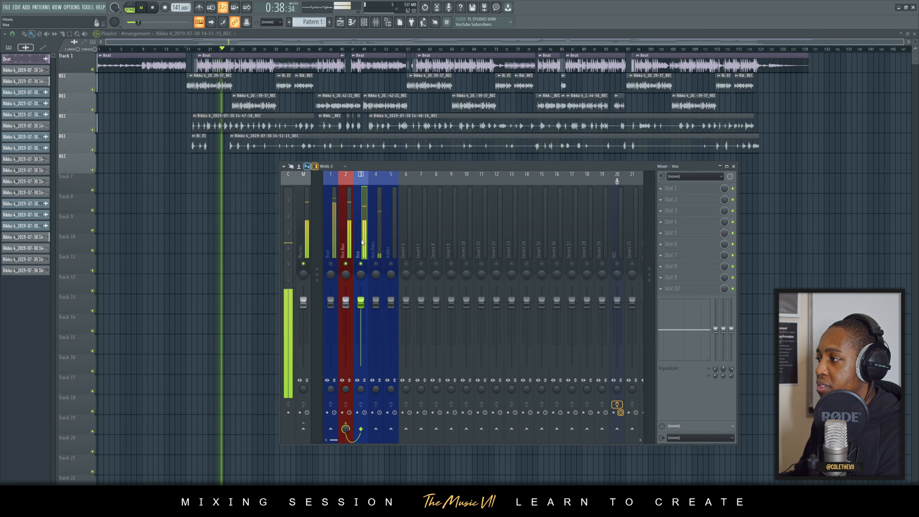
key(F9)
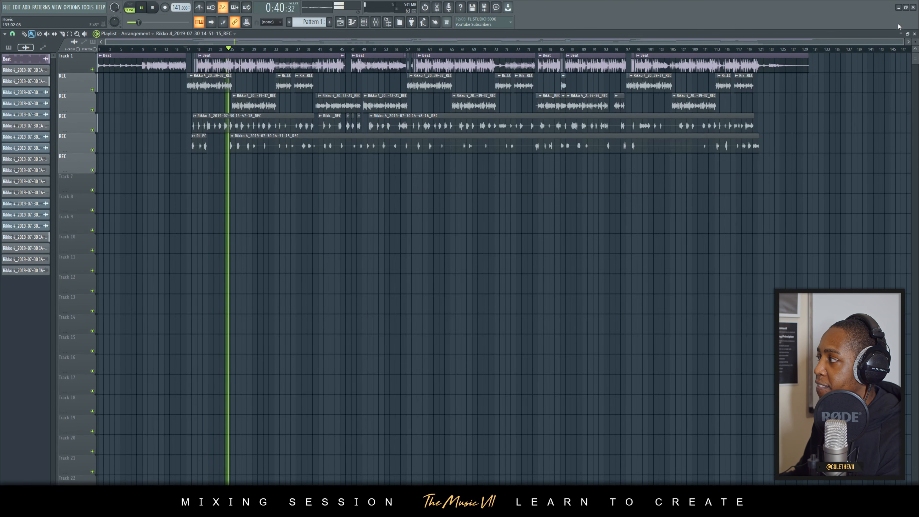
Change the playlist's snap setting, then stop playback and place the playhead at about 0:34.
scroll(379, 48, up, 4)
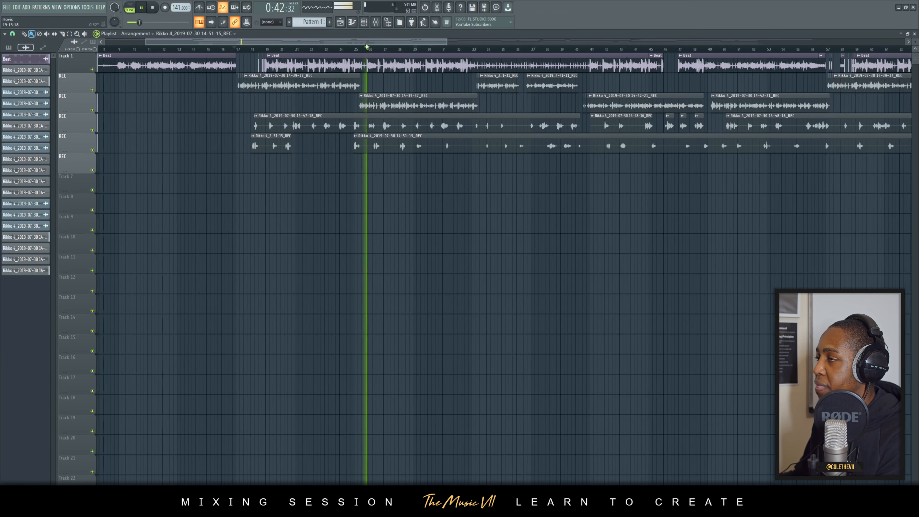
click(12, 34)
click(21, 143)
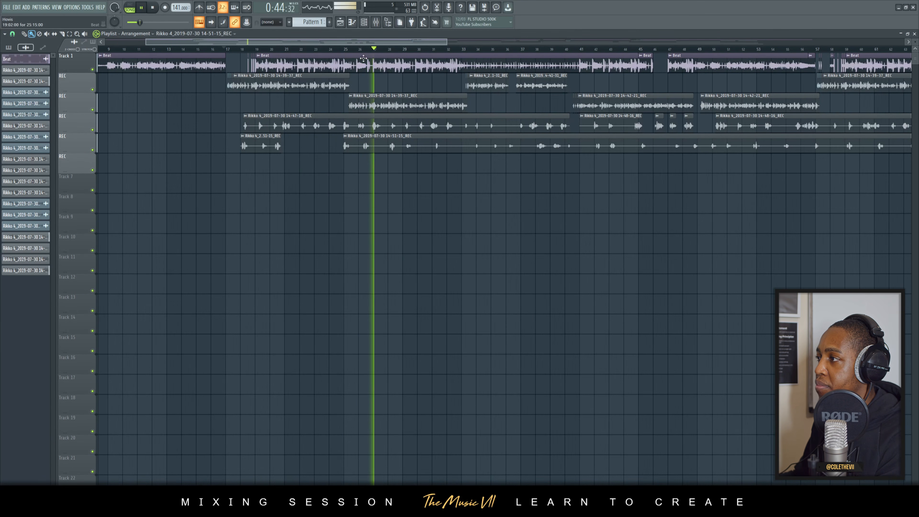
key(space)
drag(307, 49, 291, 49)
Set the time-stretching mode of the 14-39-37 vocal recording to e2 speech and play it back.
double_click(263, 82)
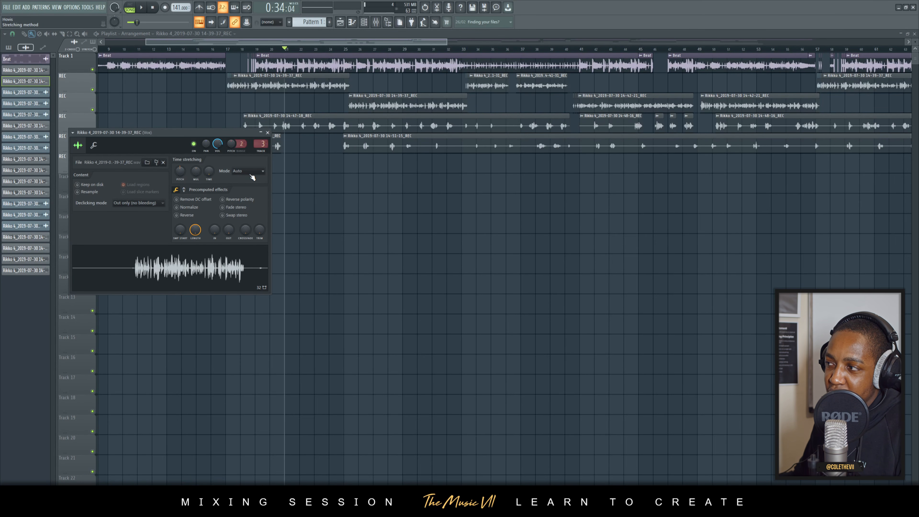
click(250, 171)
click(268, 205)
key(space)
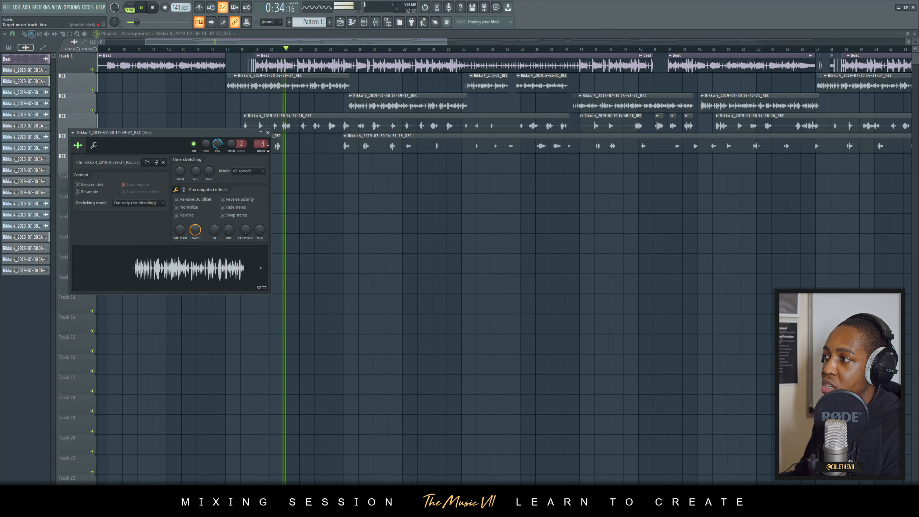
key(Escape)
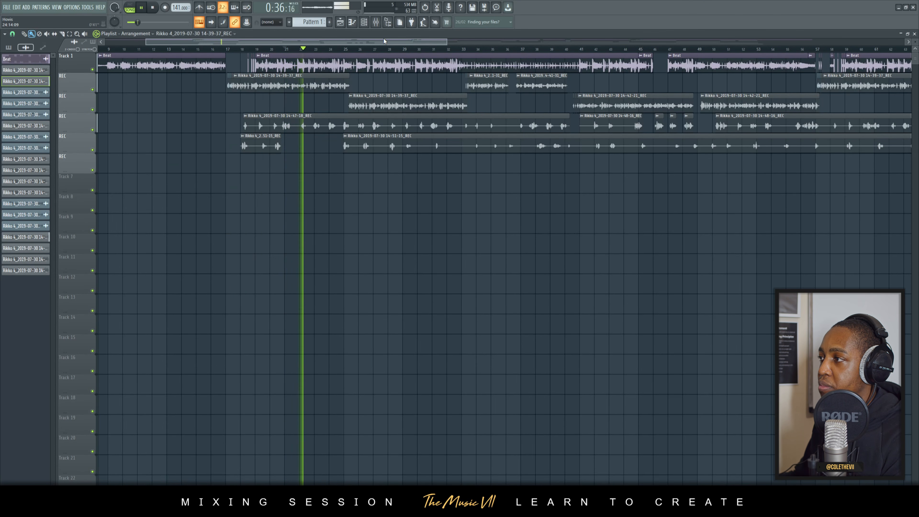
Stop playback and set the time-stretching mode of the 14-47-18 Vox Dubs recording to e2 speech.
drag(341, 42, 364, 43)
key(space)
double_click(254, 117)
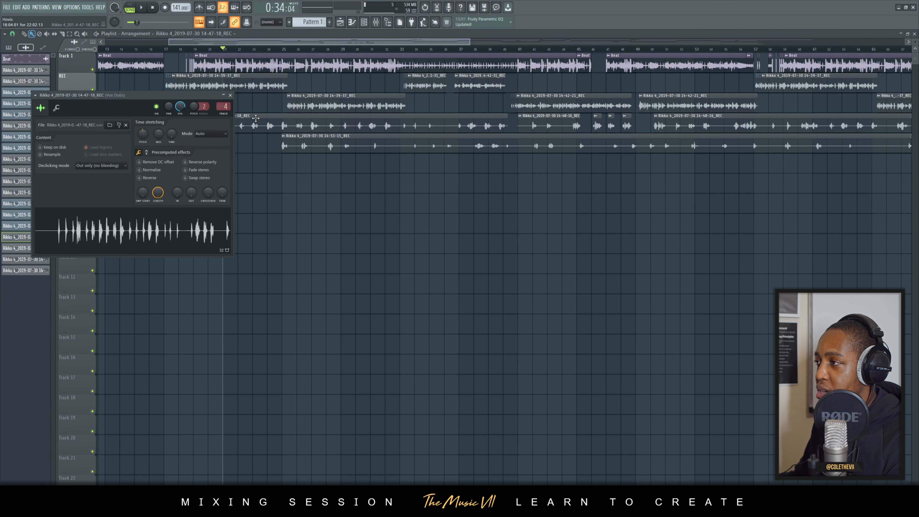
click(210, 134)
click(217, 169)
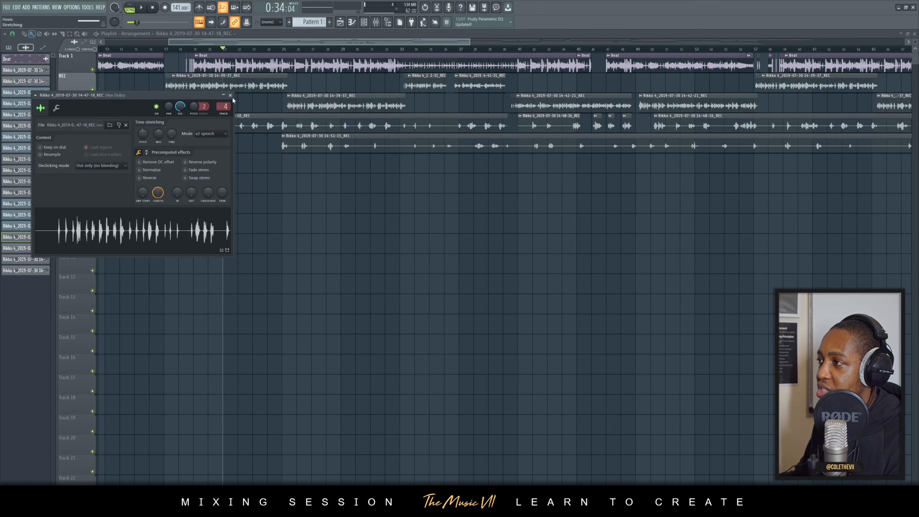
click(230, 95)
Set the time-stretching mode of the 14-51-15 Adlibs recording to e2 speech.
double_click(193, 147)
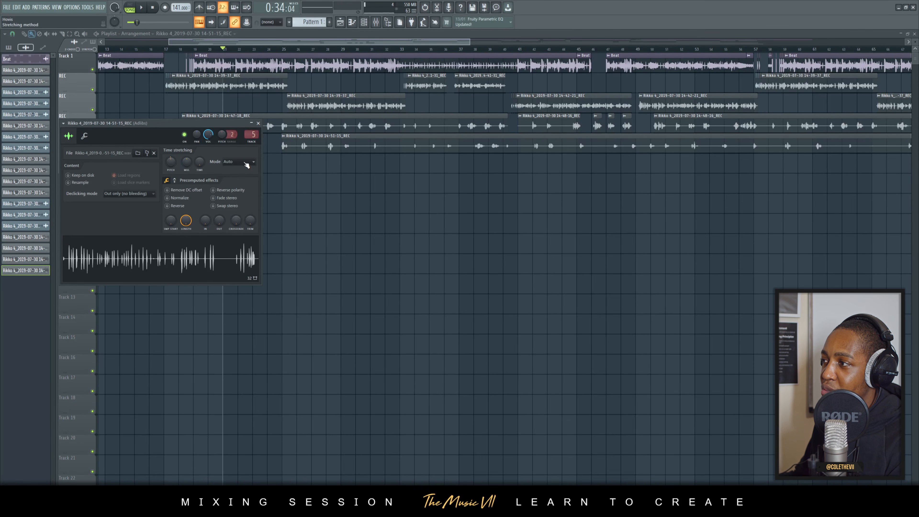
click(239, 162)
click(235, 202)
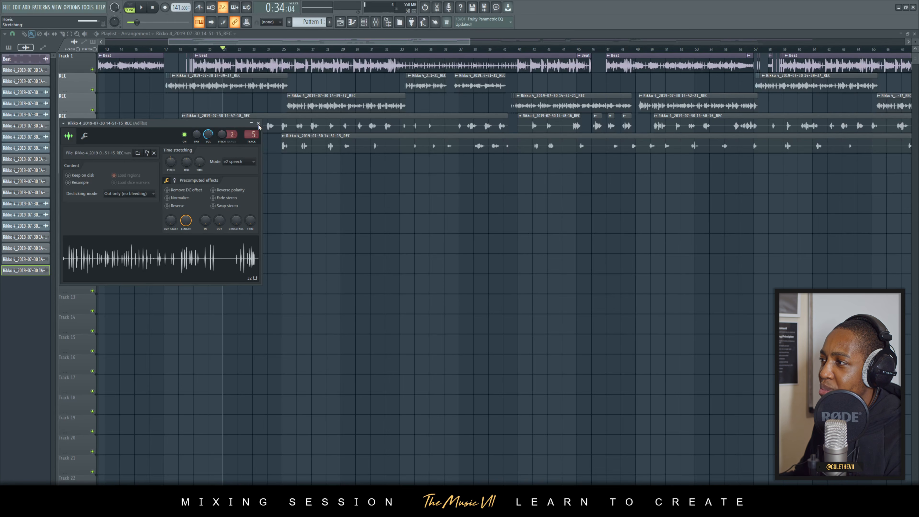
click(258, 123)
Check the time-stretching mode of the second 14-39-37 vocal clip and the long Adlibs clip.
double_click(335, 106)
click(261, 172)
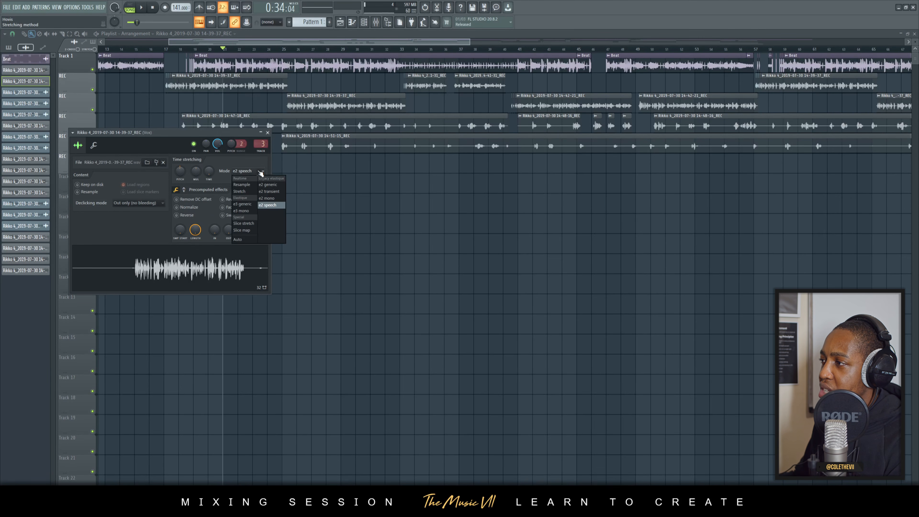
click(356, 148)
double_click(356, 141)
click(258, 123)
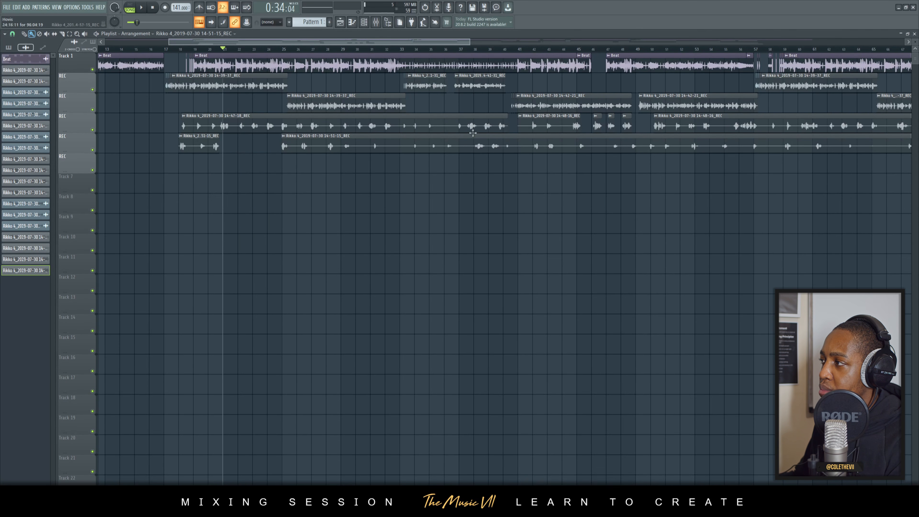
Set the time-stretching mode of the 14-41-31 vocal recording to e2 speech.
double_click(422, 86)
click(178, 105)
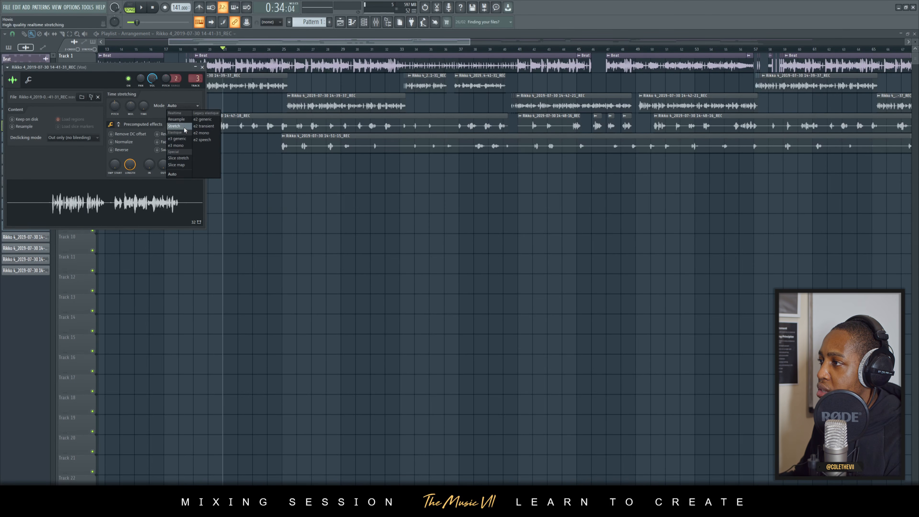
click(179, 141)
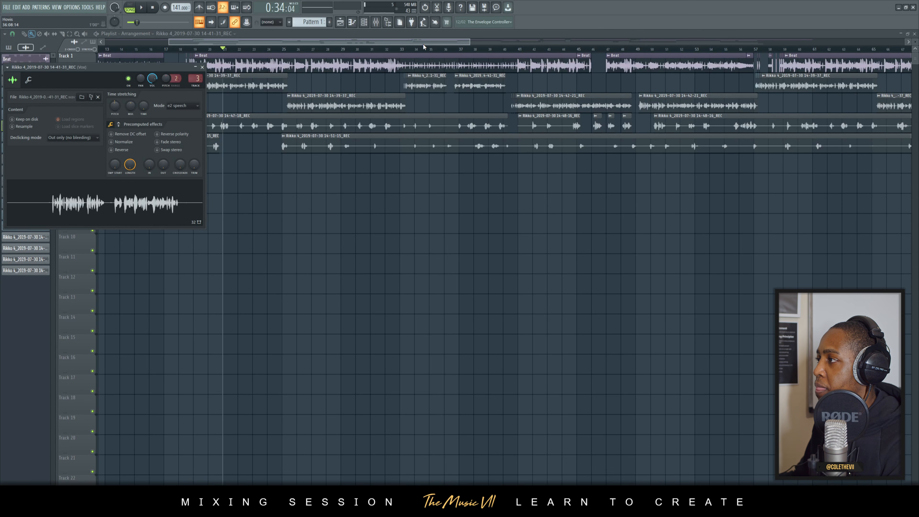
Set the time-stretching mode of the 14-42-21 vocal recording to e2 speech.
drag(424, 47, 481, 47)
double_click(392, 105)
click(211, 115)
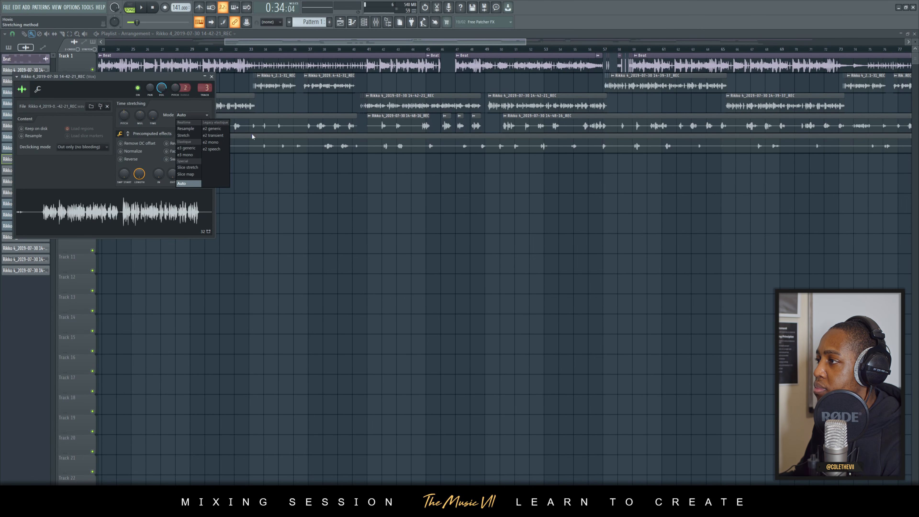
click(203, 152)
double_click(417, 110)
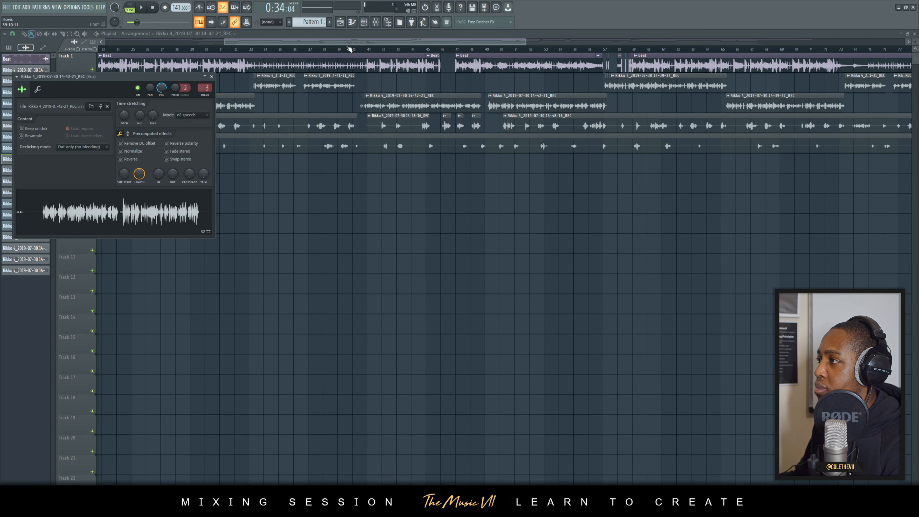
Check the time-stretching mode of the next 14-39-37 and 14-41-31 vocal clips further along the arrangement.
drag(348, 41, 436, 41)
double_click(389, 85)
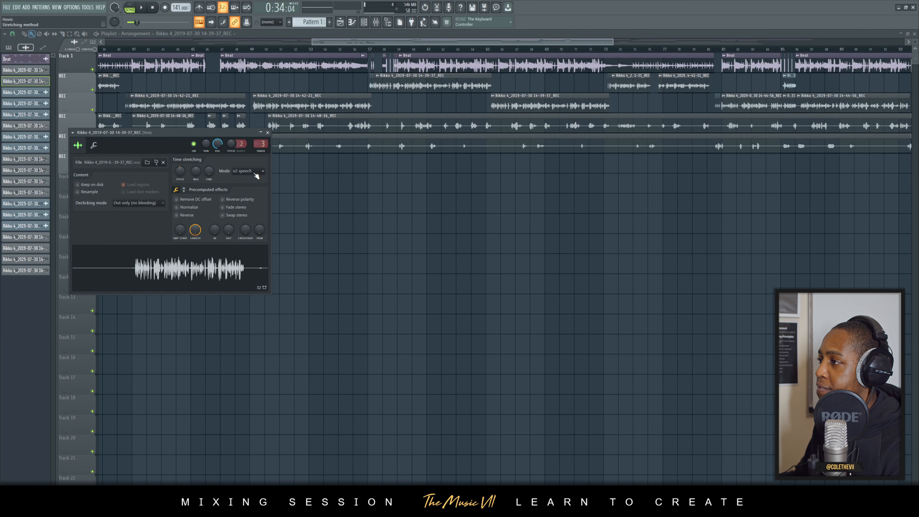
click(268, 132)
drag(396, 44, 494, 41)
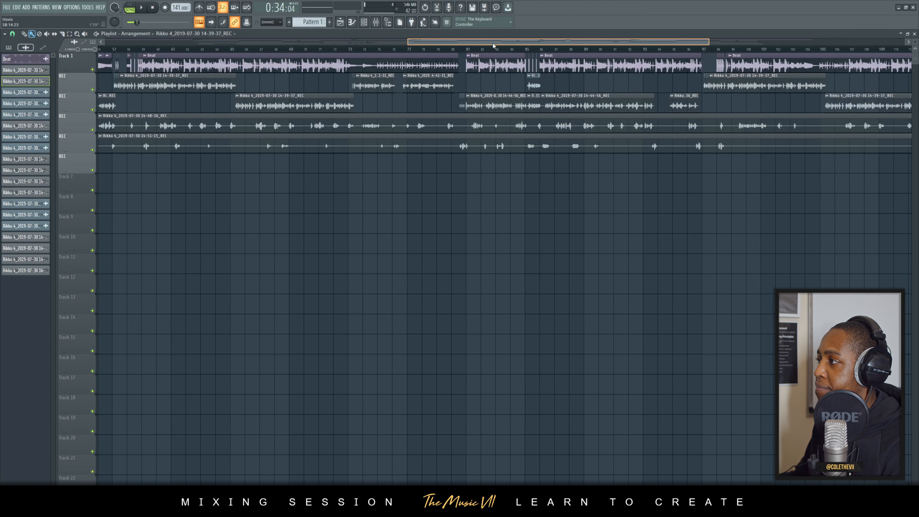
double_click(375, 85)
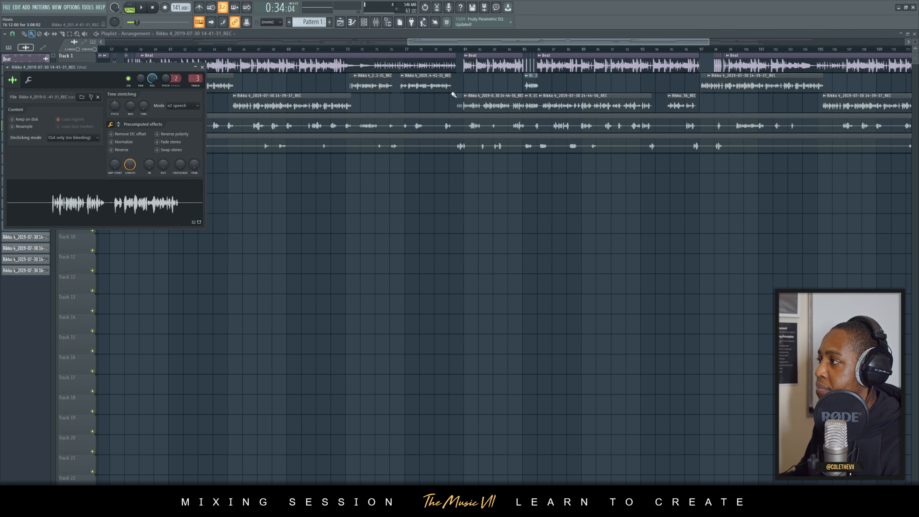
Set the time-stretching mode of the 14-44-56 vocal recording to e2 speech.
double_click(311, 128)
click(203, 125)
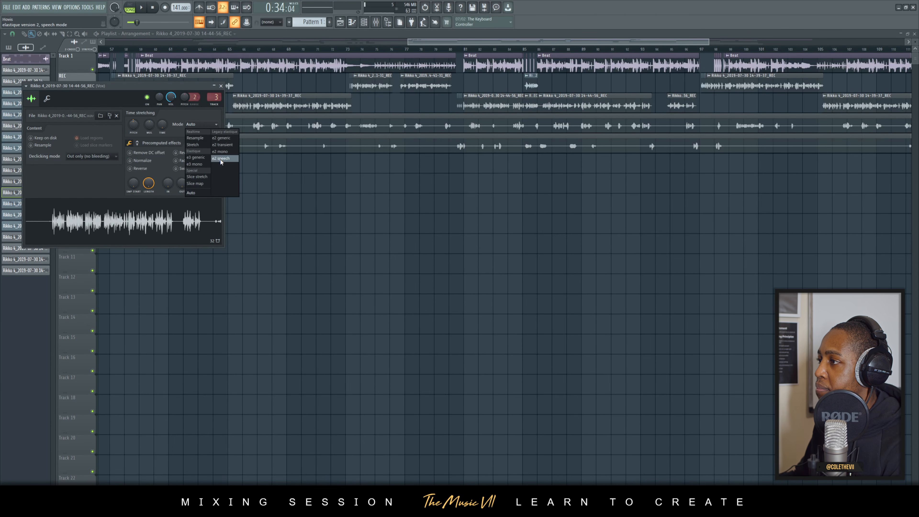
click(214, 159)
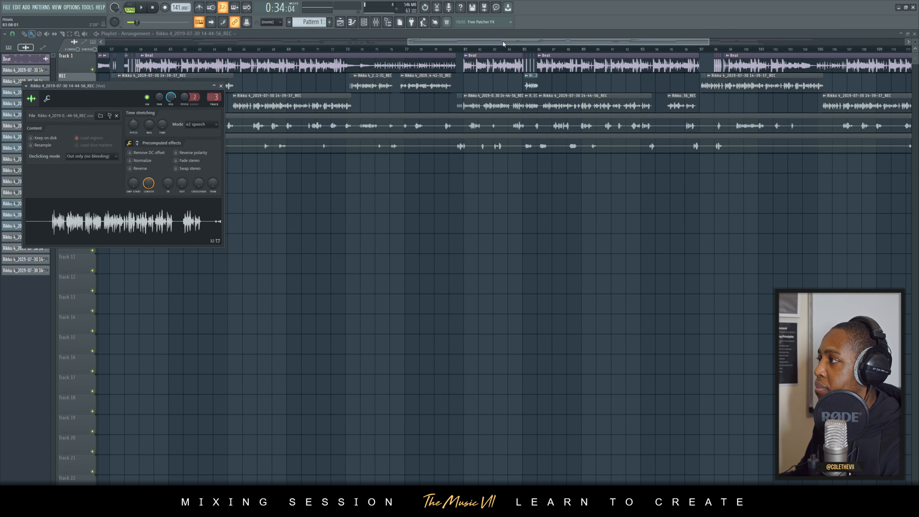
Check the time-stretching mode of the vocal clips near the song's end and of the first 14-39-37 clip.
drag(504, 44, 588, 44)
double_click(458, 106)
double_click(511, 85)
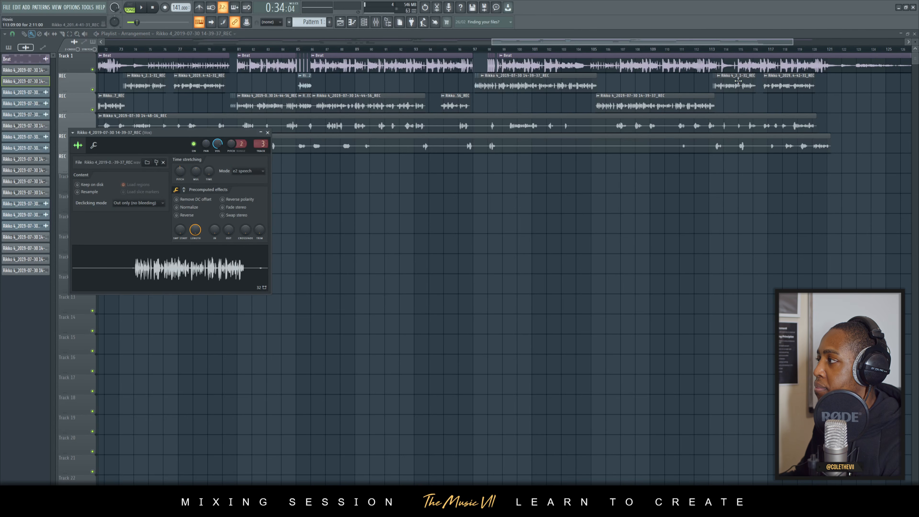
drag(498, 41, 106, 58)
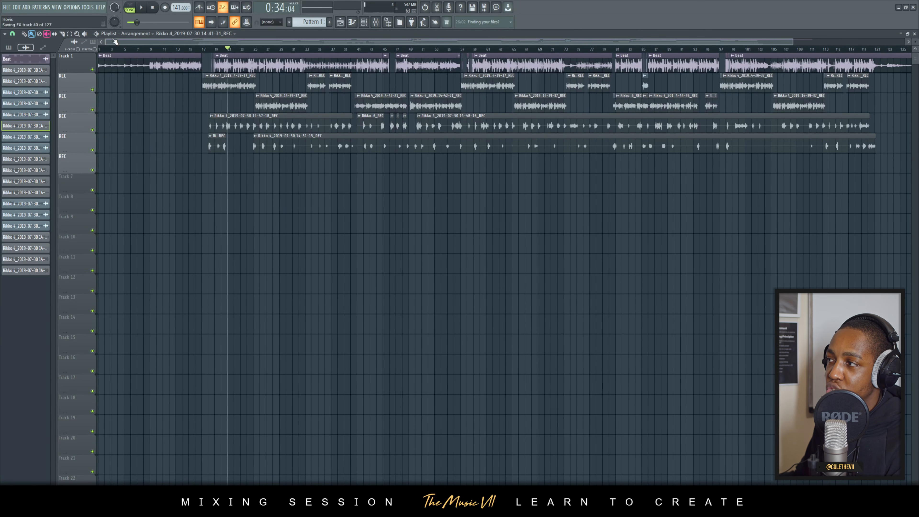
double_click(245, 83)
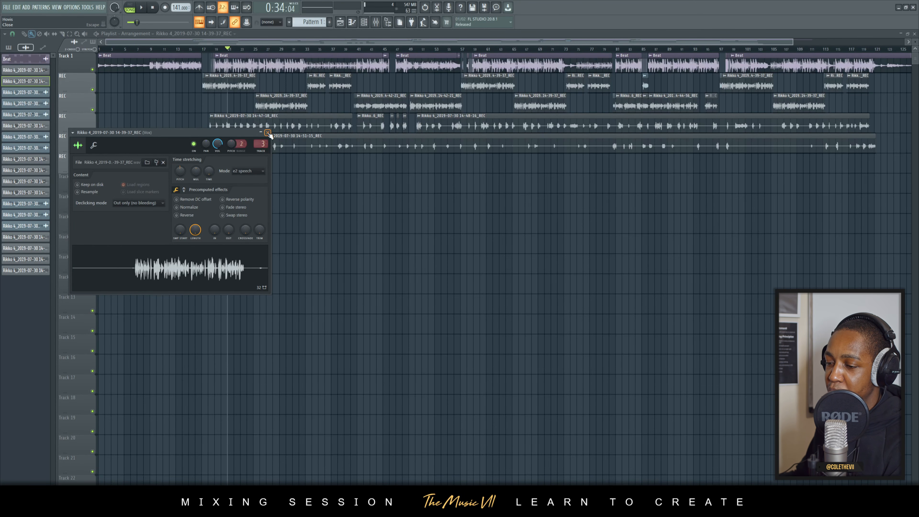
click(248, 171)
click(253, 166)
click(268, 133)
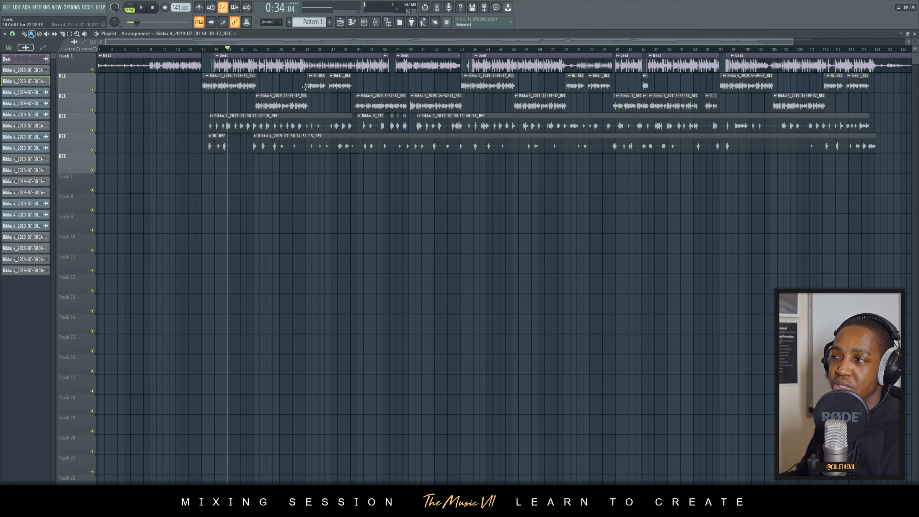
Open the mixer while the song plays to watch the track levels, and stop playback.
key(space)
click(376, 24)
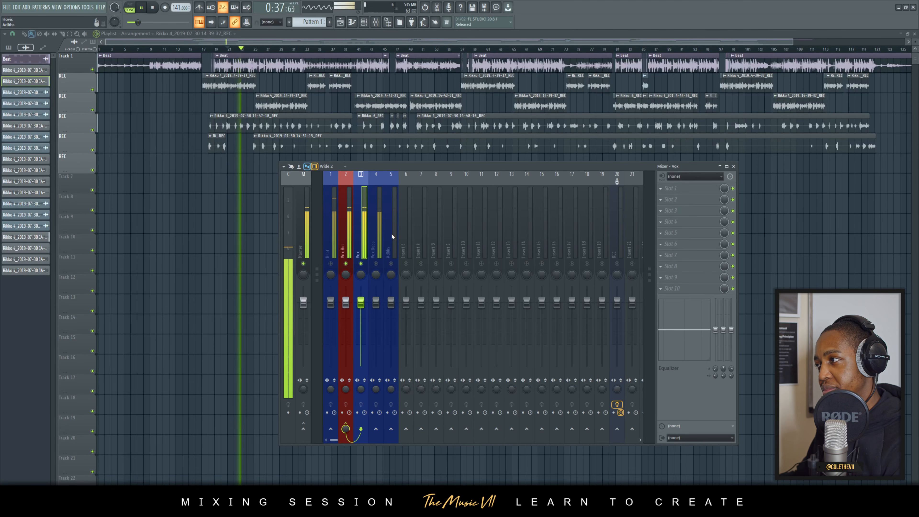
key(space)
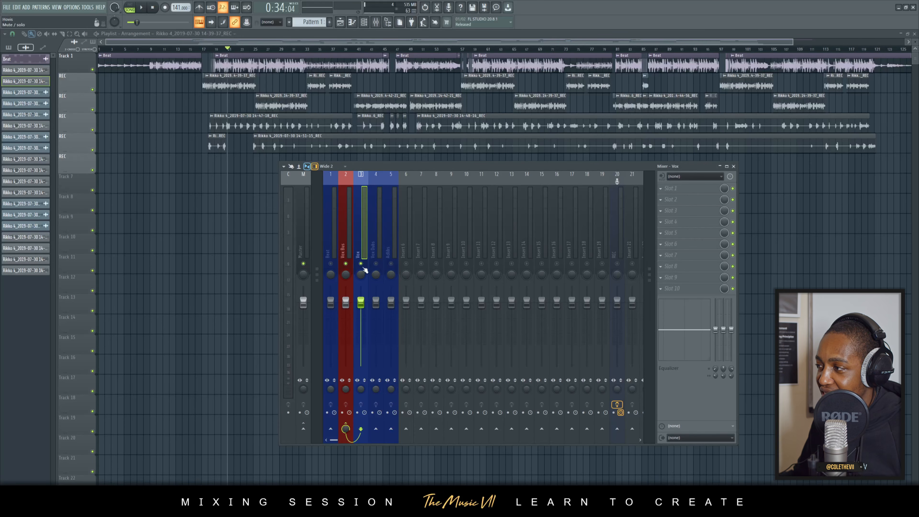
Examine the effects on the REC mixer track, return to the Vox track and audition the vocals.
click(615, 246)
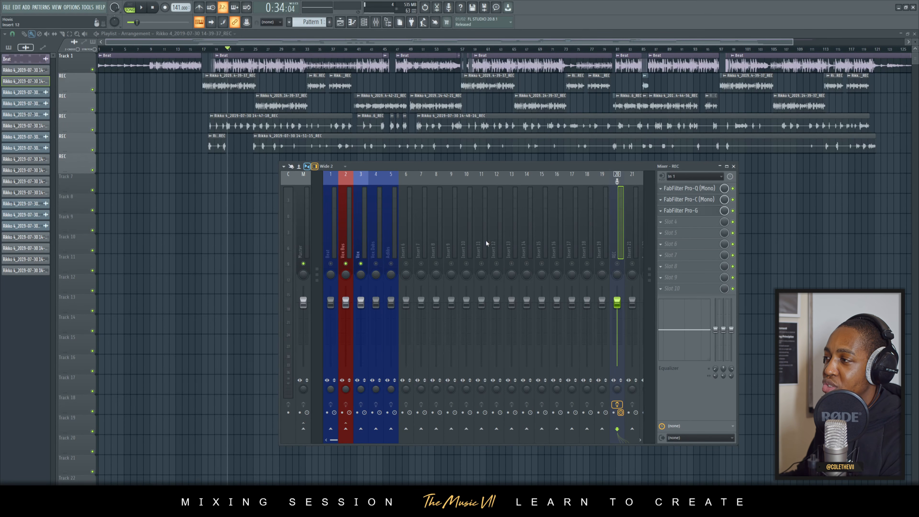
click(360, 222)
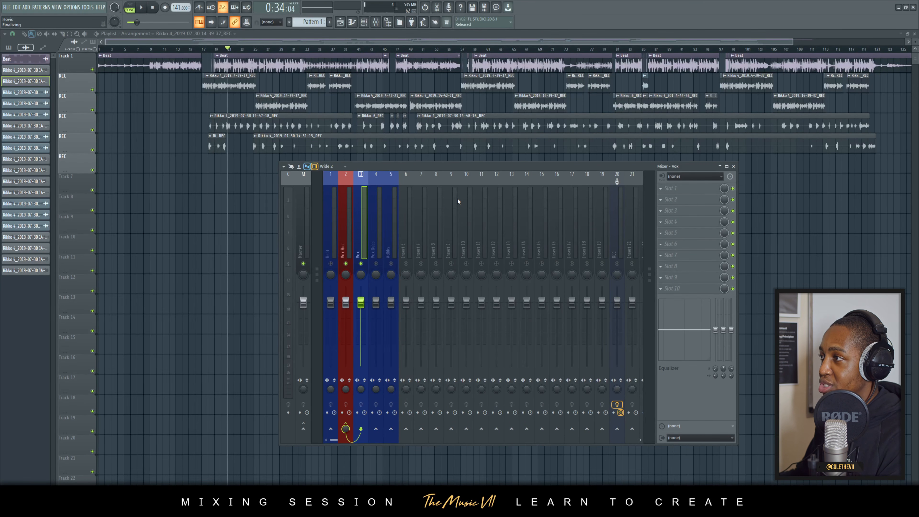
key(space)
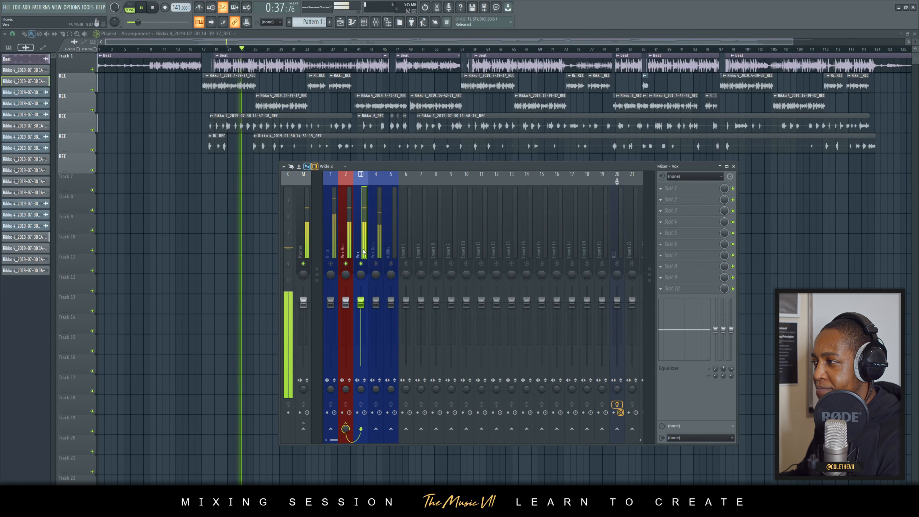
key(space)
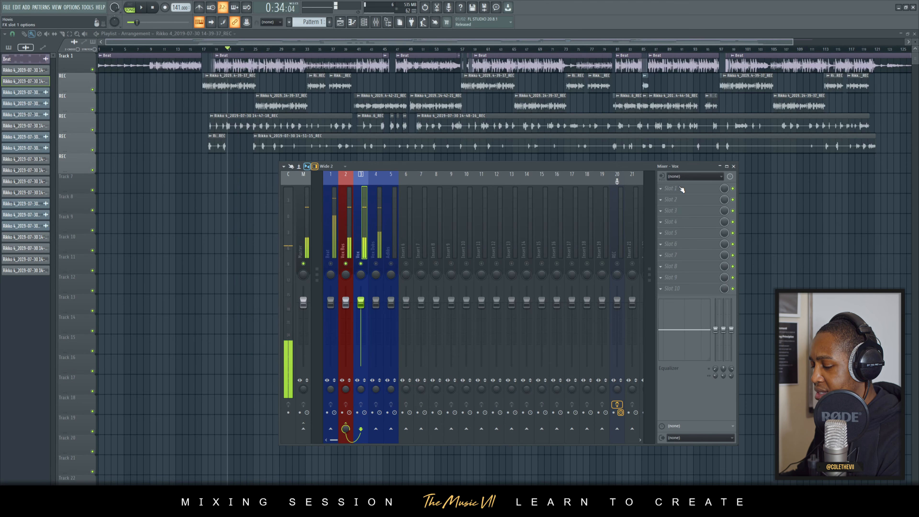
Browse the effects available for the Vox track's first slot and save the project.
click(674, 189)
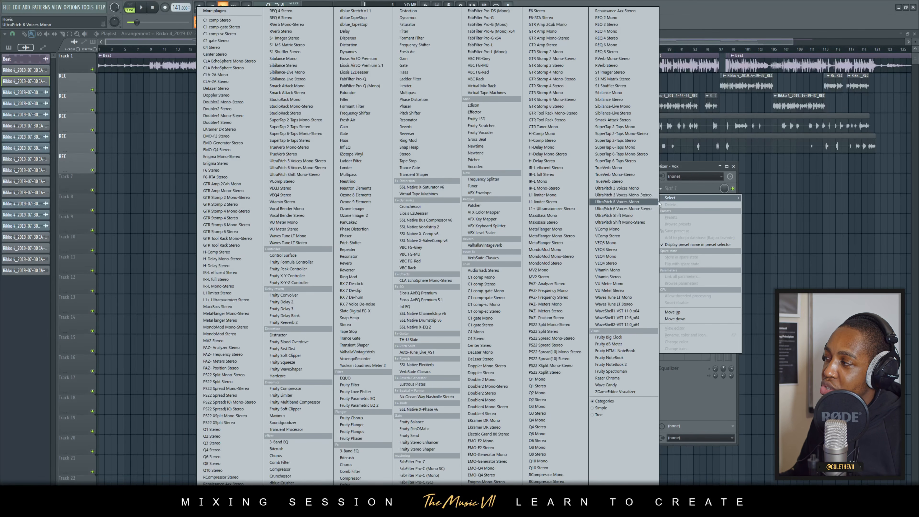
click(683, 166)
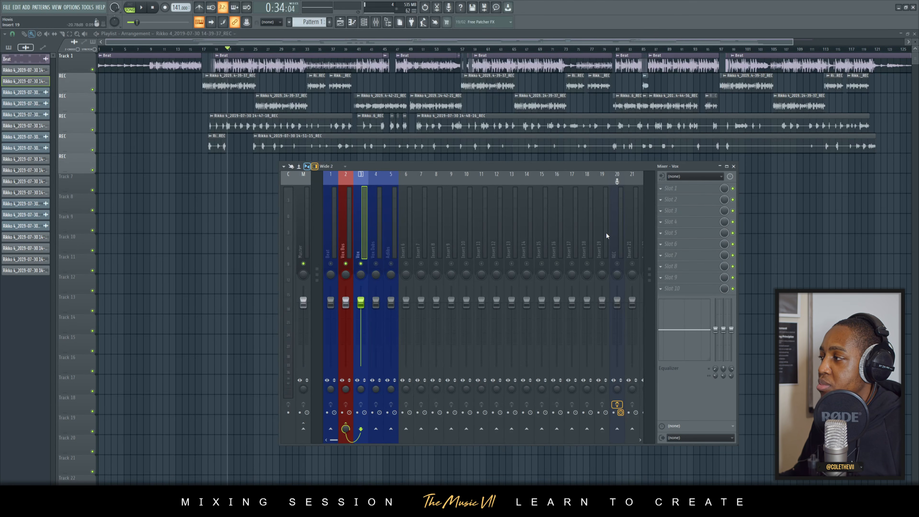
key(ctrl+s)
click(672, 194)
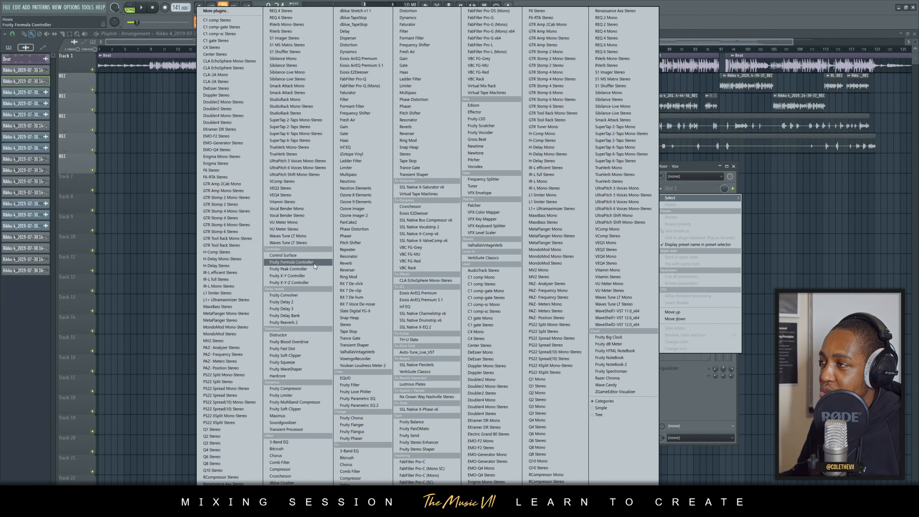
click(679, 167)
Play back the vocals, view the Vox track's effect list again and save the project once more.
key(space)
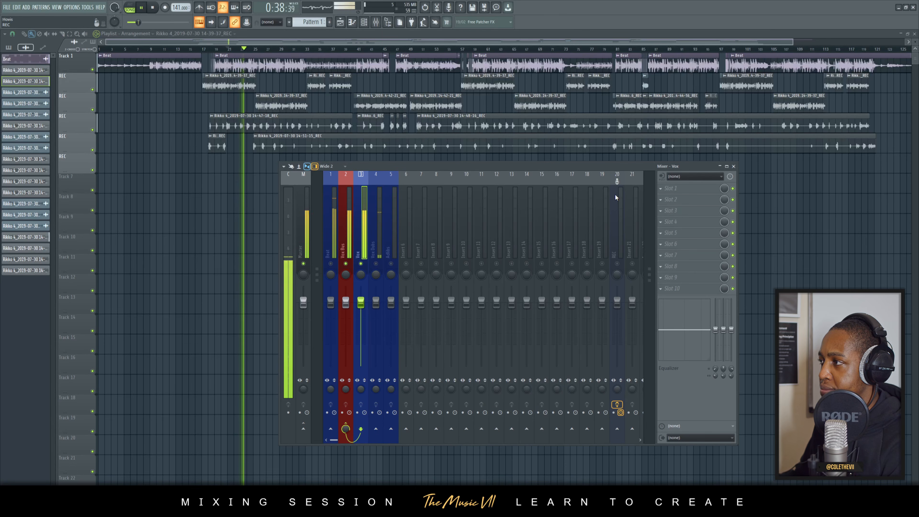
key(space)
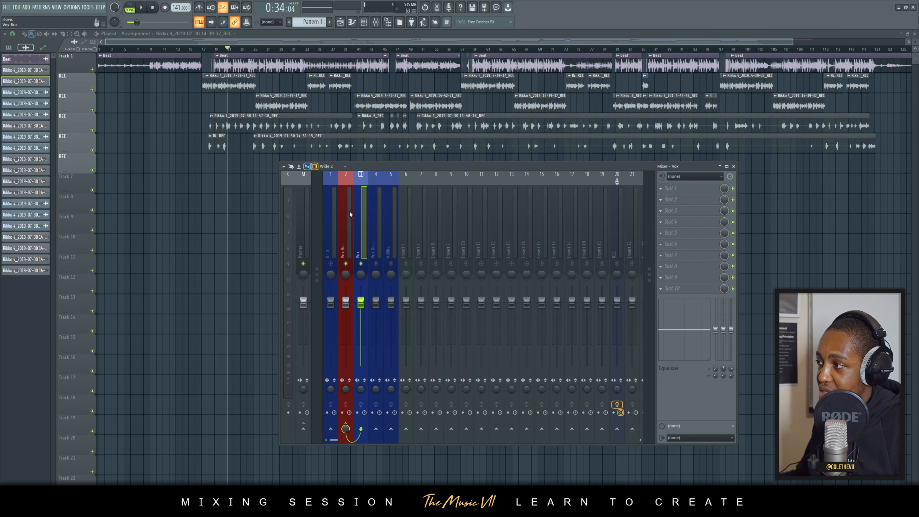
click(675, 194)
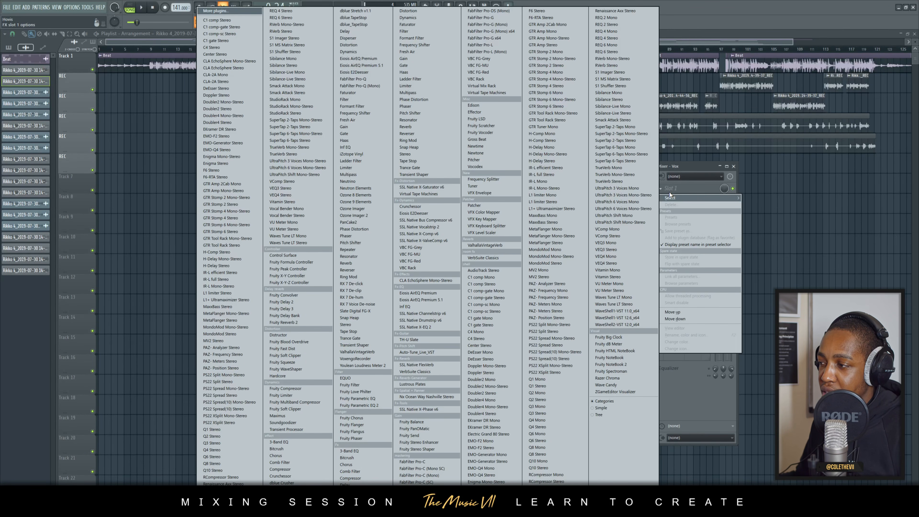
click(679, 168)
key(ctrl+s)
Listen to the vocal passage twice more and glance through the effects for the Vox track's first slot.
key(space)
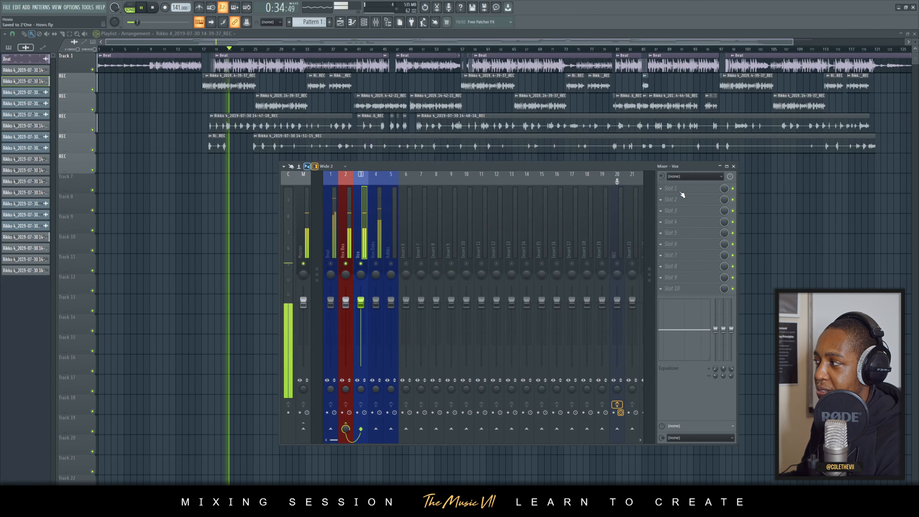
click(681, 188)
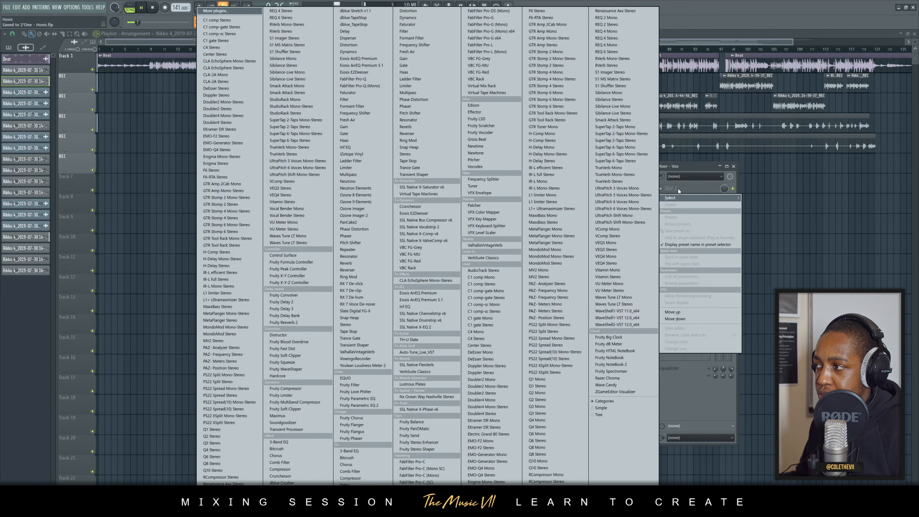
key(Escape)
key(space)
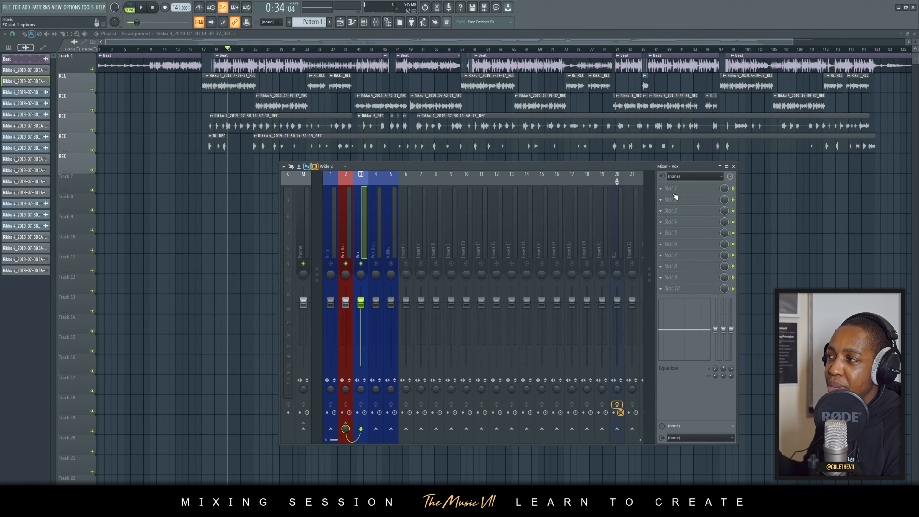
key(space)
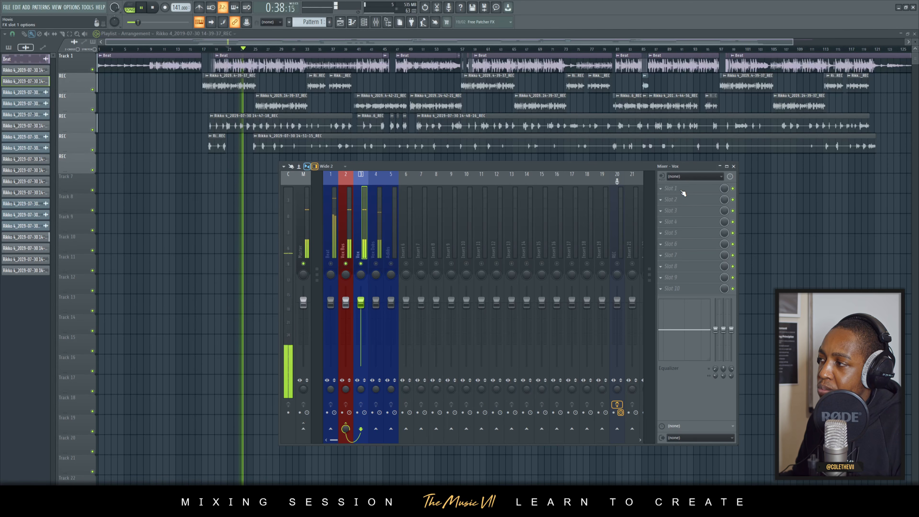
key(space)
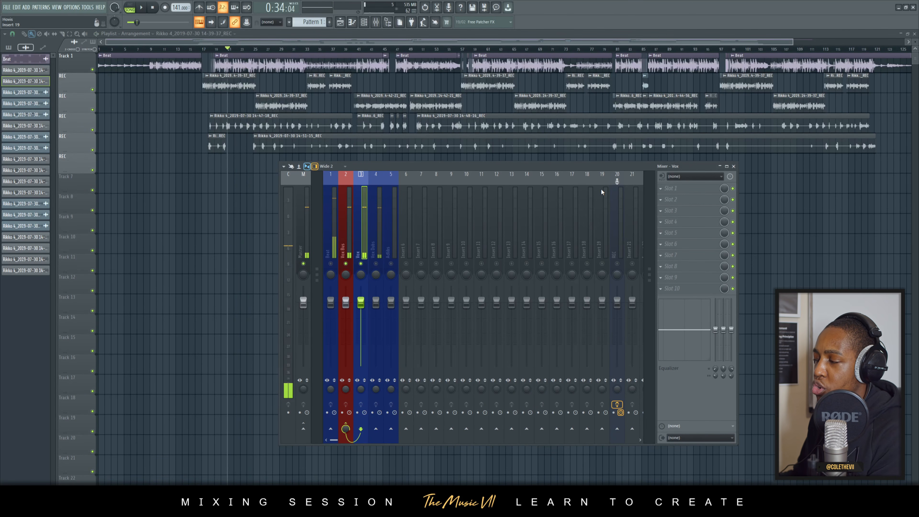
Add Fruity Compressor to the first effect slot of the Vox track and position its window beside the mixer.
click(670, 188)
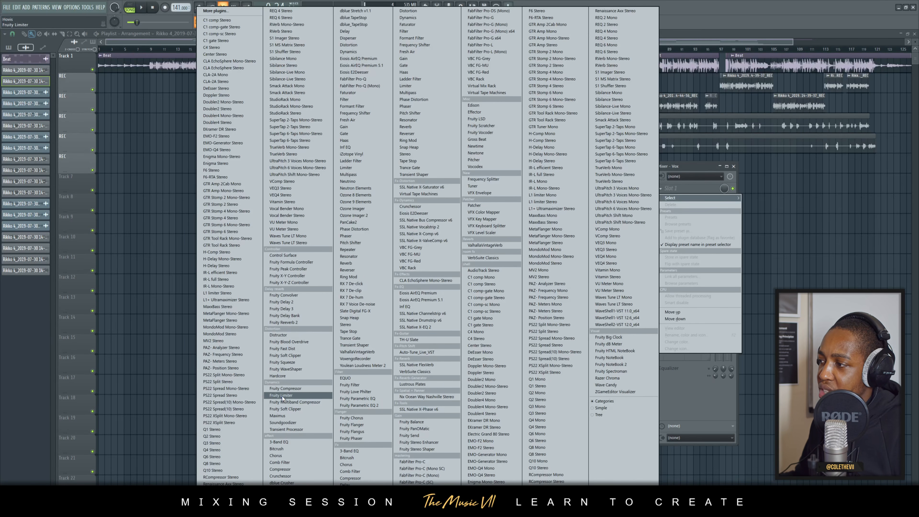
click(288, 393)
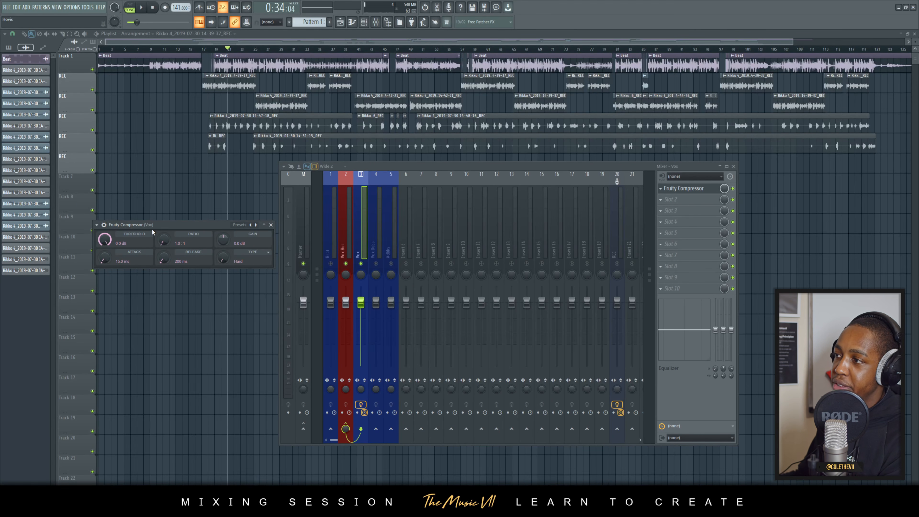
mouse_move(151, 226)
mouse_down()
mouse_move(164, 235)
mouse_move(154, 229)
mouse_up()
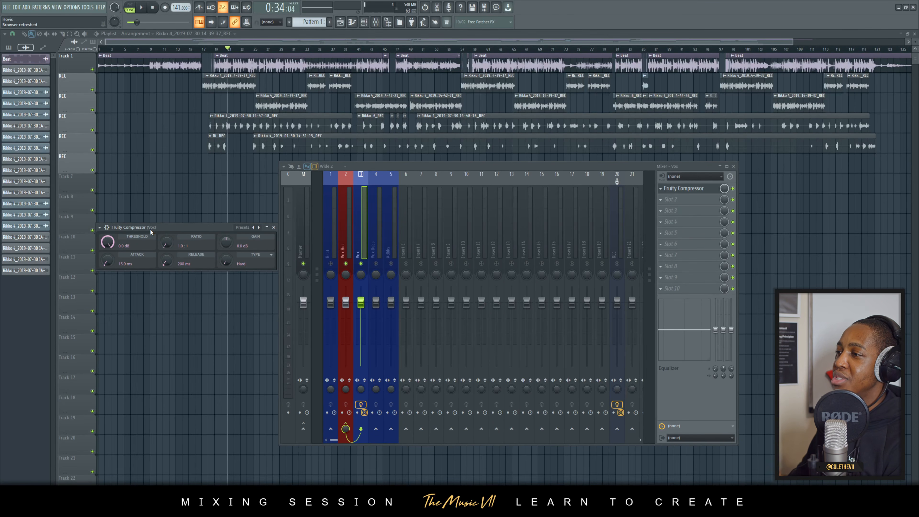
drag(182, 229, 171, 210)
Set the Vox compressor's threshold to -26.5 dB and its ratio to 4.1:1 while the song plays.
key(space)
drag(97, 222, 97, 261)
drag(157, 224, 157, 215)
key(space)
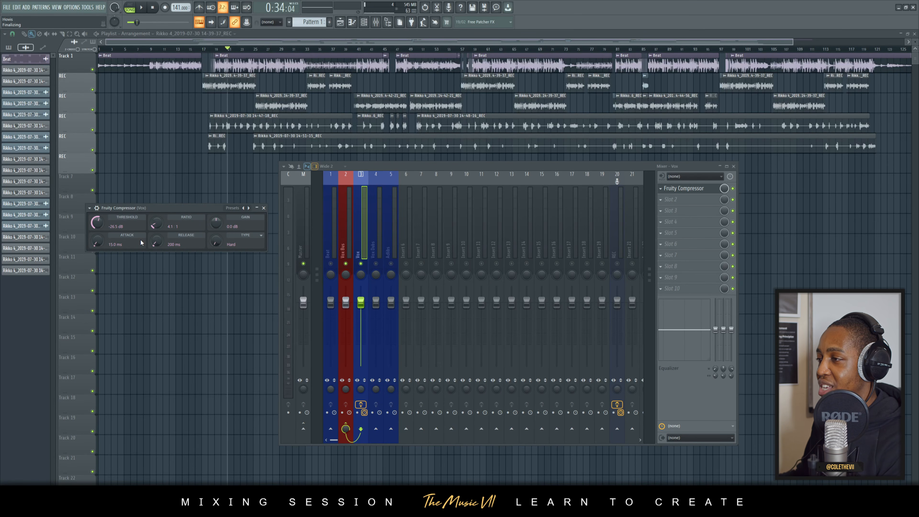
Refine the Vox compressor during playback to a threshold of -25.7 dB and a ratio of 5.0:1.
key(space)
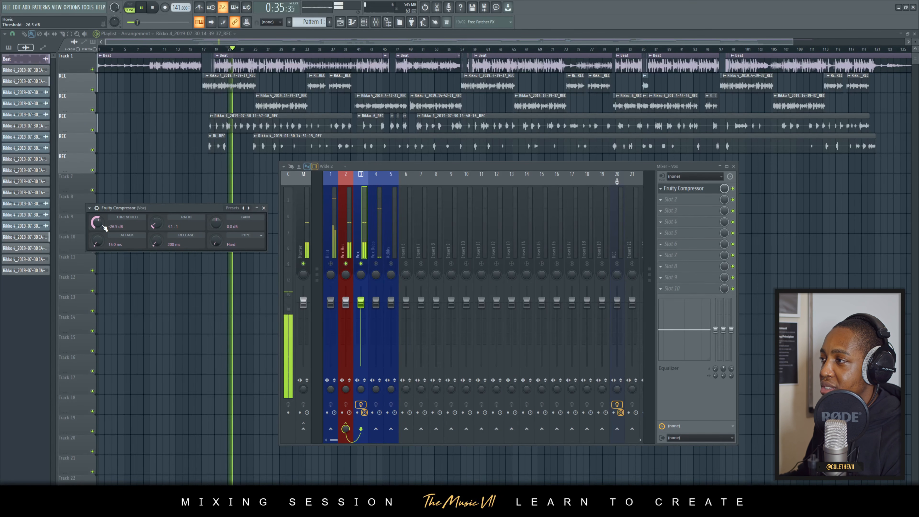
drag(99, 229, 99, 227)
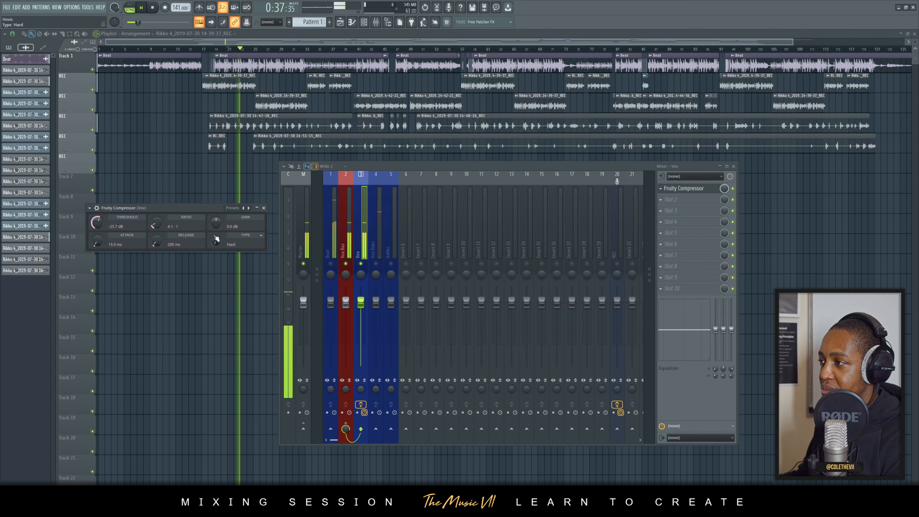
key(space)
drag(156, 224, 156, 223)
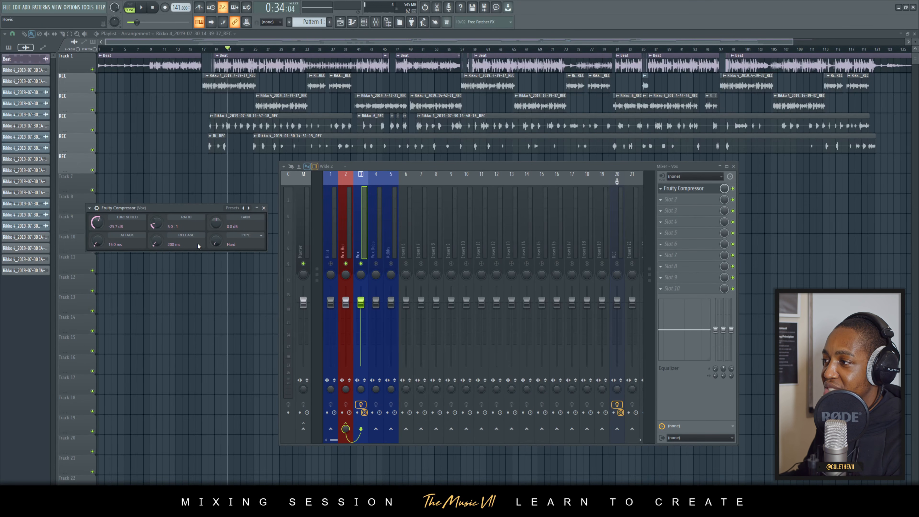
Raise the Vox compressor's ratio to 6.1:1 while the song plays and close its window.
key(space)
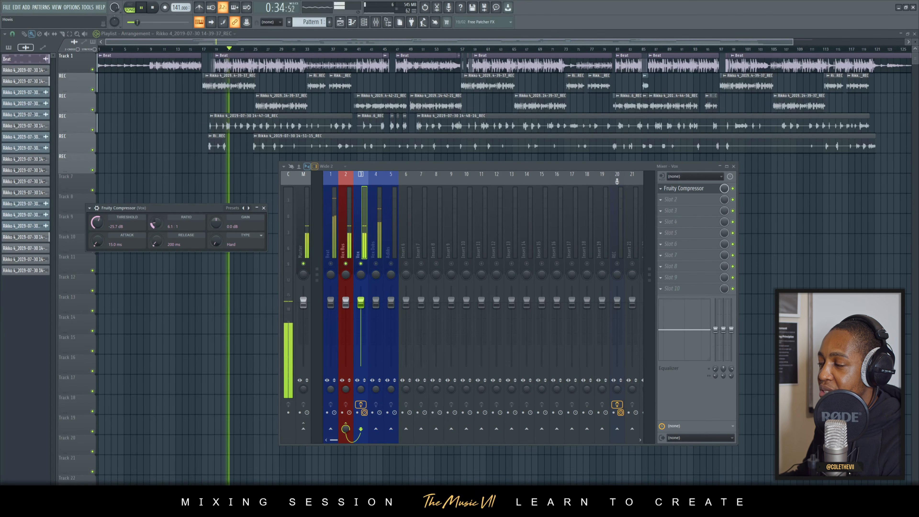
click(263, 208)
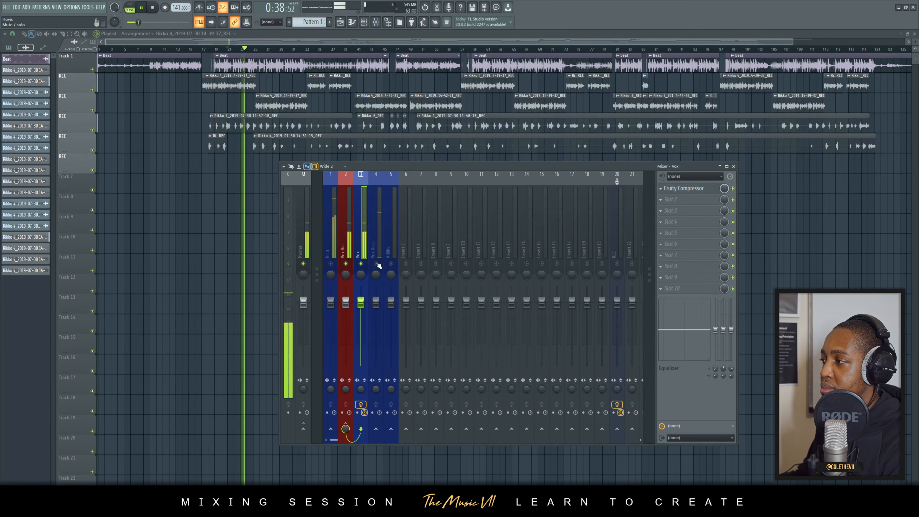
key(space)
Copy the Vox track's Fruity Compressor to the first effect slot of the Vox Dubs track.
click(376, 238)
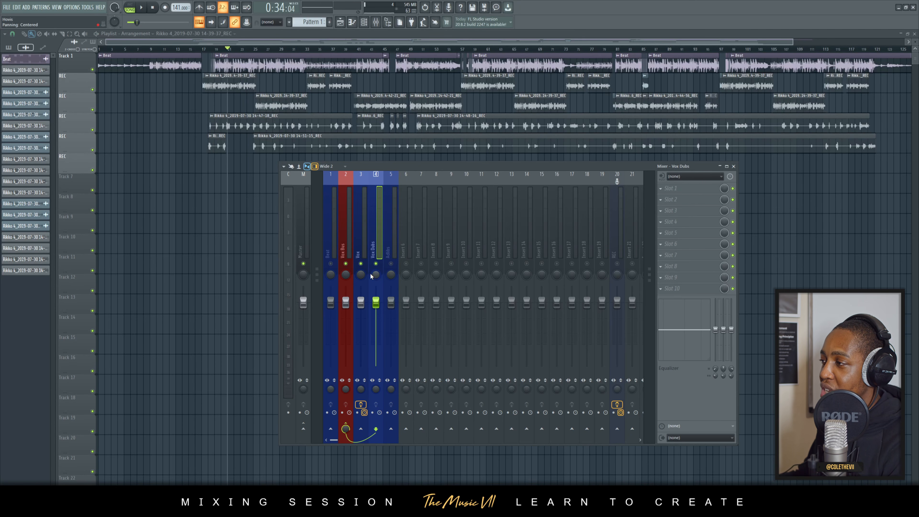
key(space)
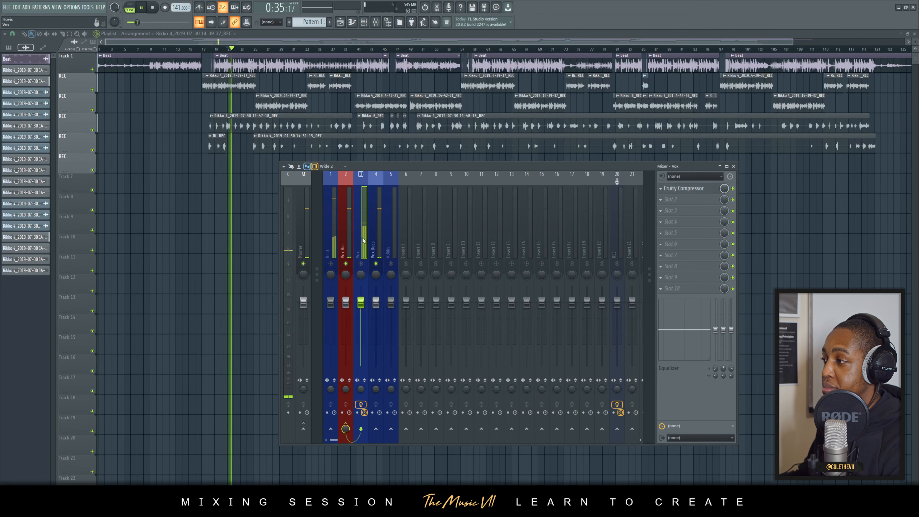
key(space)
click(360, 224)
click(660, 188)
key(Escape)
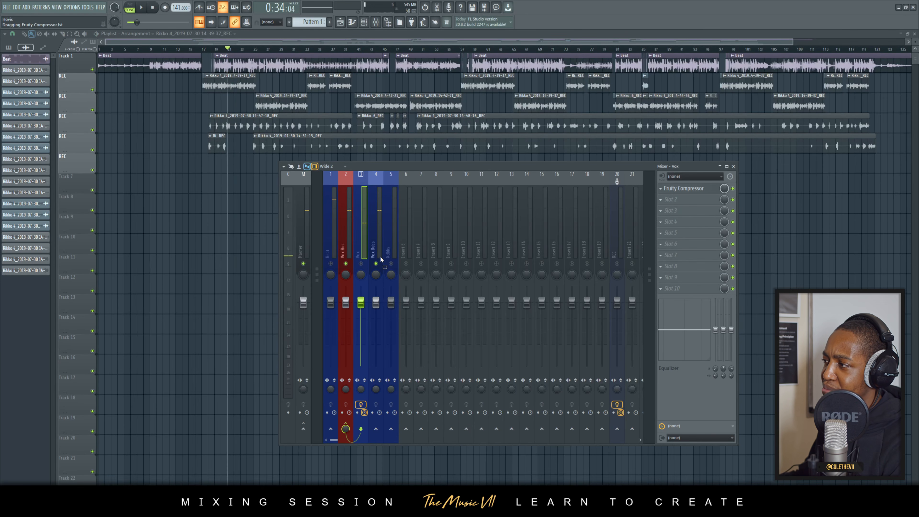
click(376, 224)
click(683, 188)
Listen to the Vox Dubs track with the copied compressor, continuing from about 0:46 in the song.
key(space)
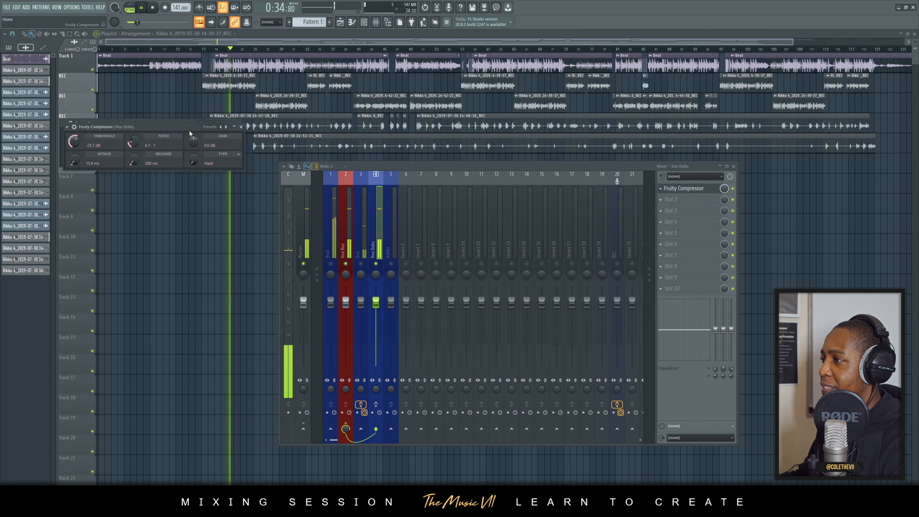
drag(183, 124, 213, 226)
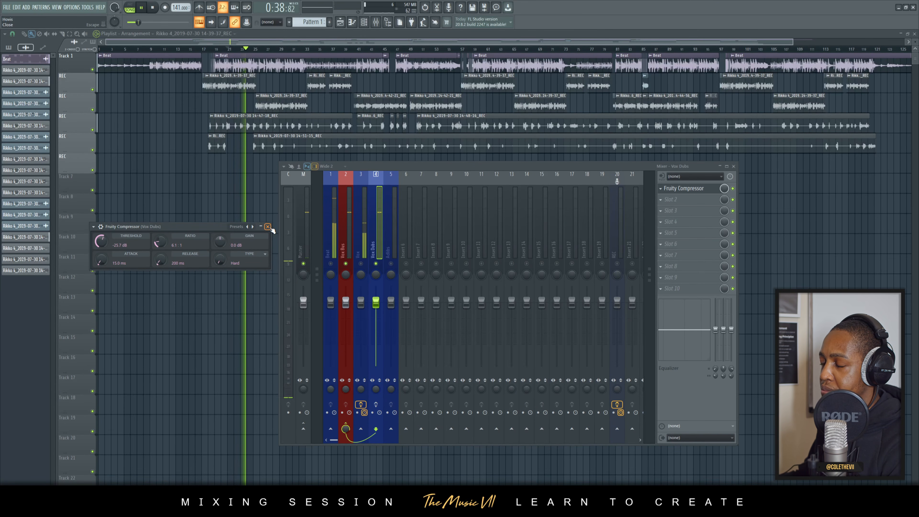
click(278, 53)
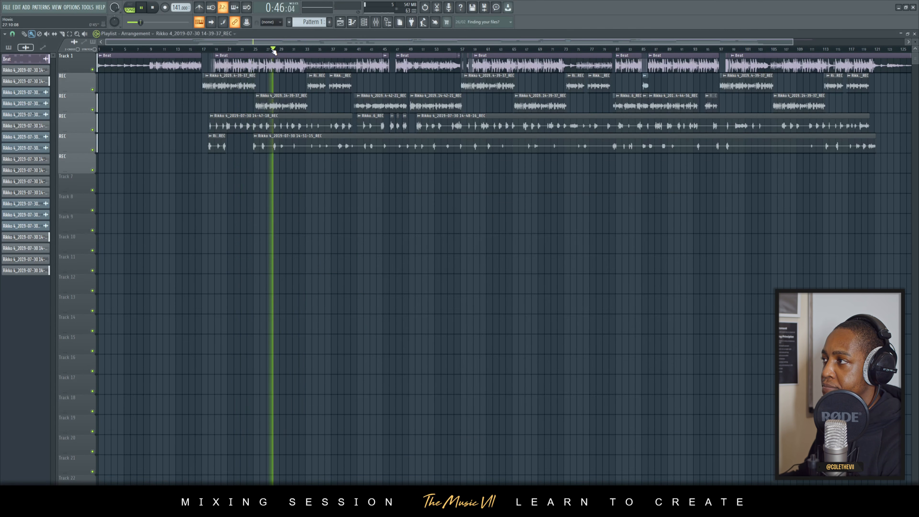
click(376, 21)
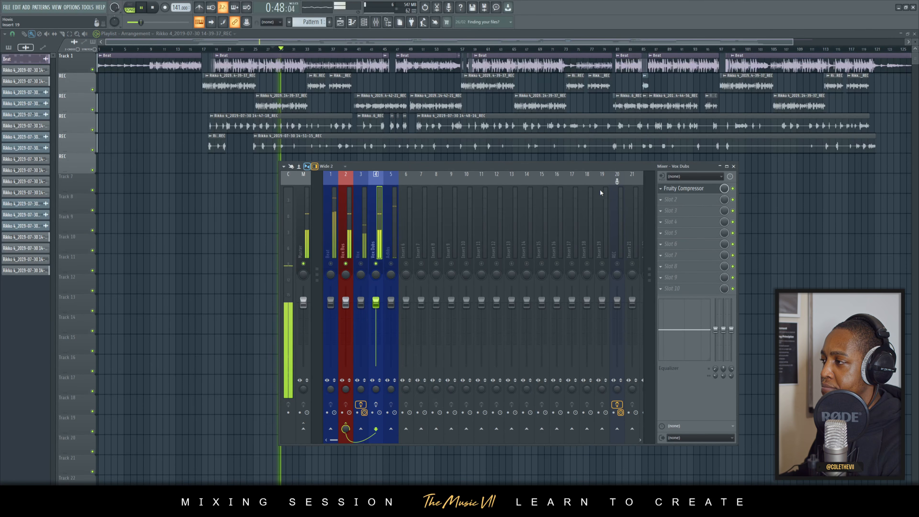
key(space)
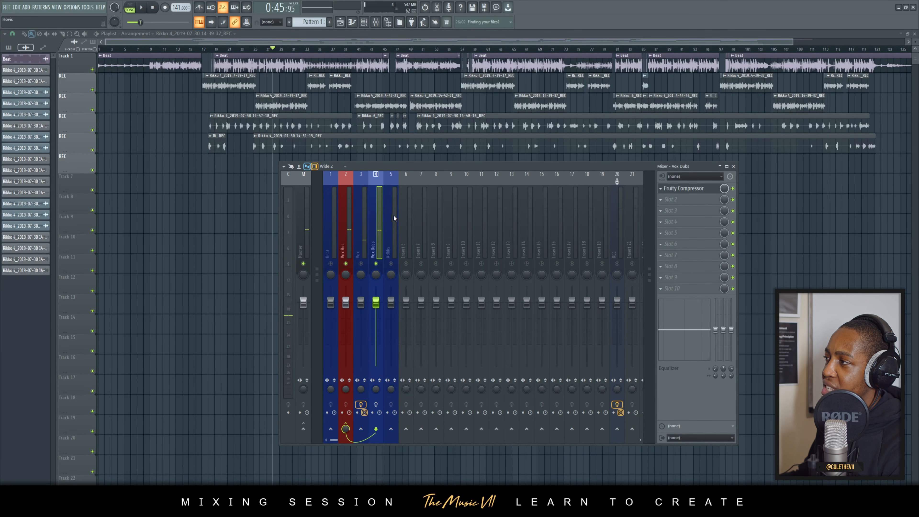
Replace the Fruity Compressor on Vox Dubs with C1 comp-gate Stereo and position its window over the mixer.
click(662, 189)
mouse_move(671, 198)
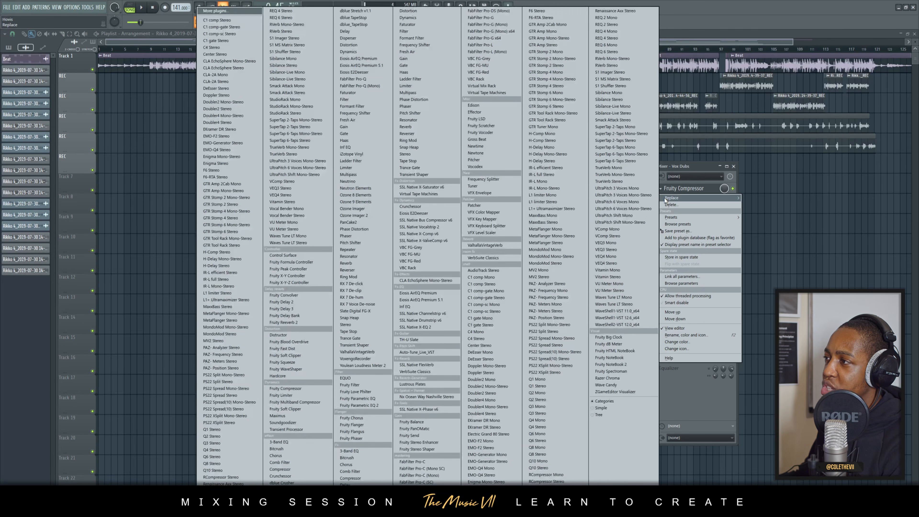
click(245, 27)
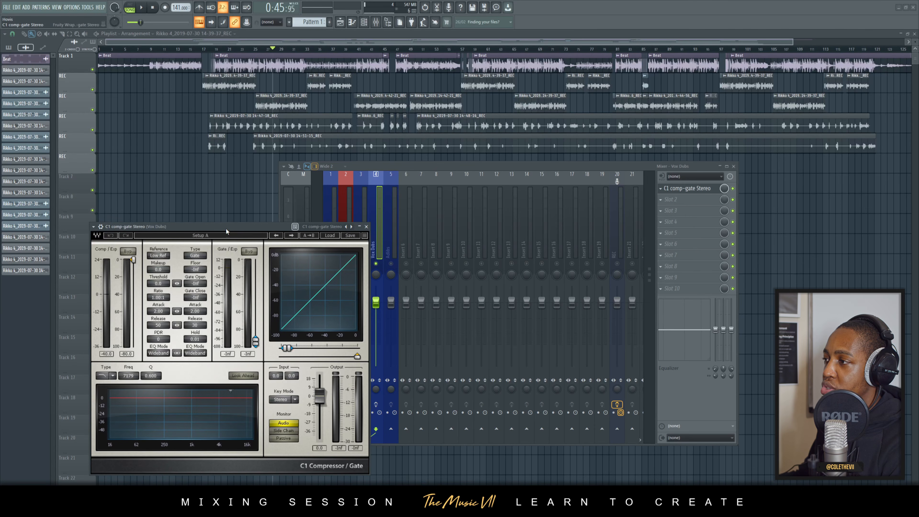
drag(226, 229, 347, 274)
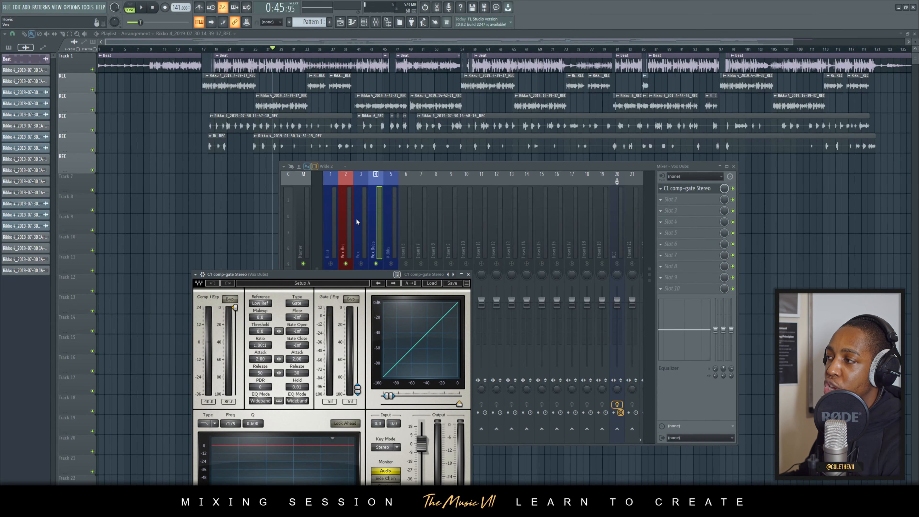
click(357, 252)
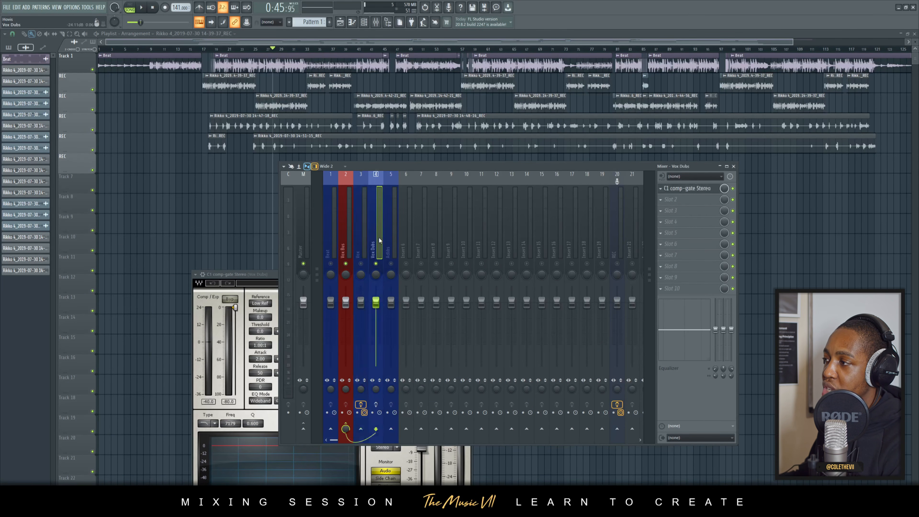
drag(268, 274, 246, 183)
Audition the passage and set the Vox Dubs C1 compressor threshold to -27.7 dB.
key(space)
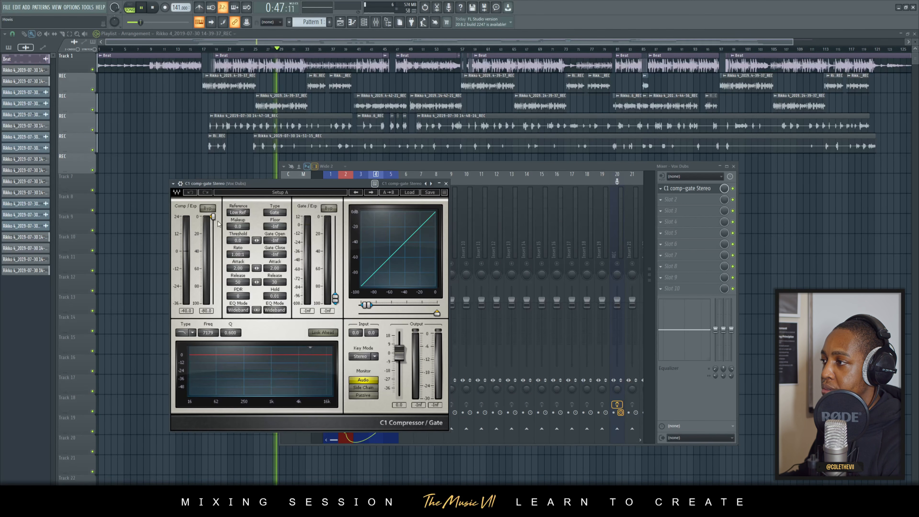
click(488, 169)
key(space)
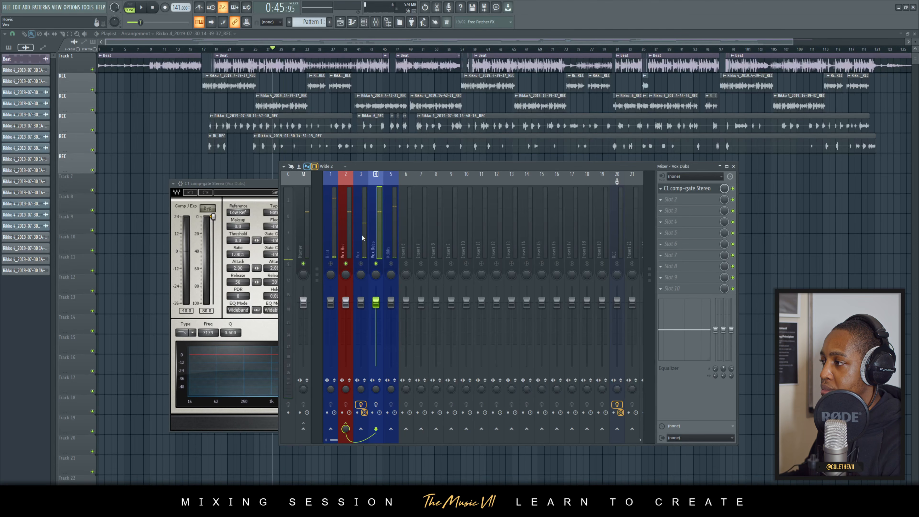
click(361, 236)
click(372, 286)
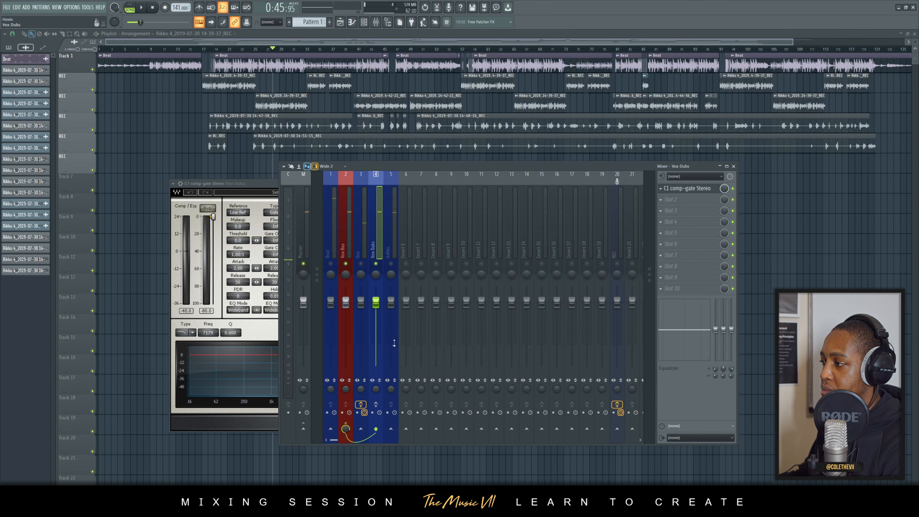
click(257, 191)
key(space)
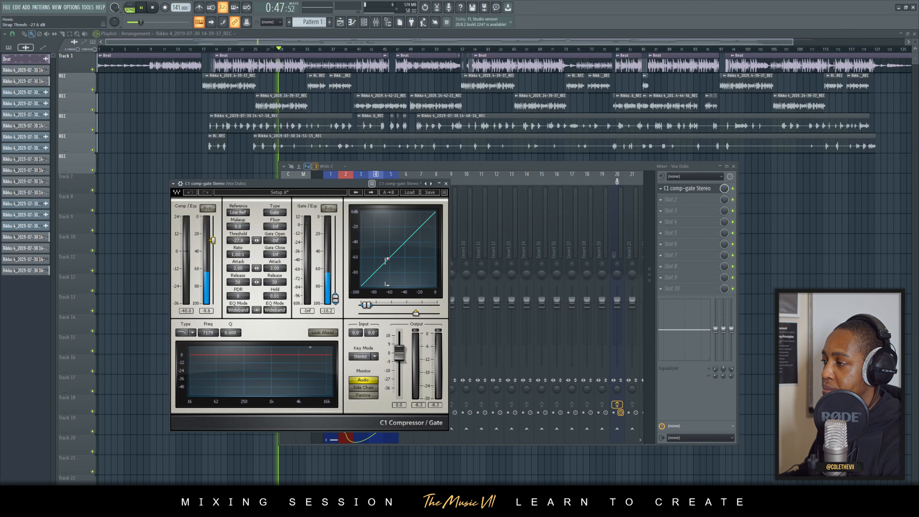
drag(241, 240, 241, 241)
key(space)
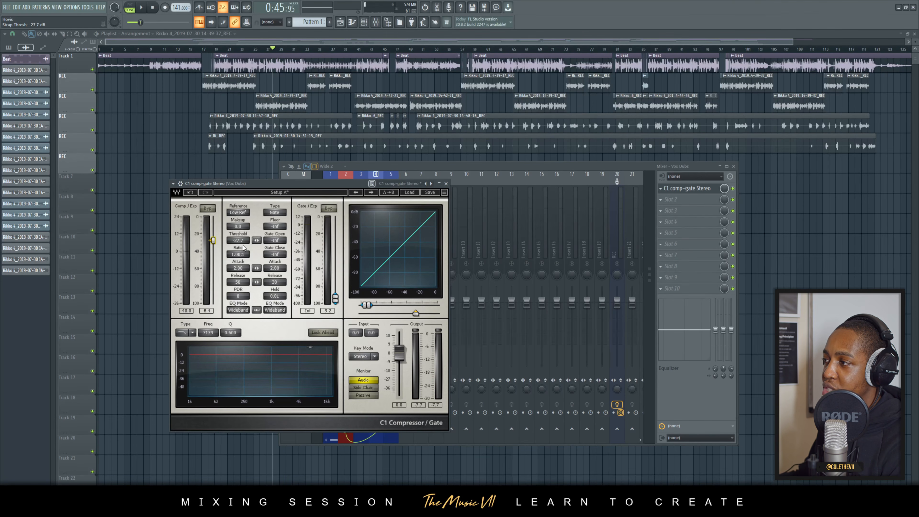
Set the C1 gate on Vox Dubs to open at -46.7 dB and close at -56.2 dB during playback.
drag(336, 297, 335, 269)
key(space)
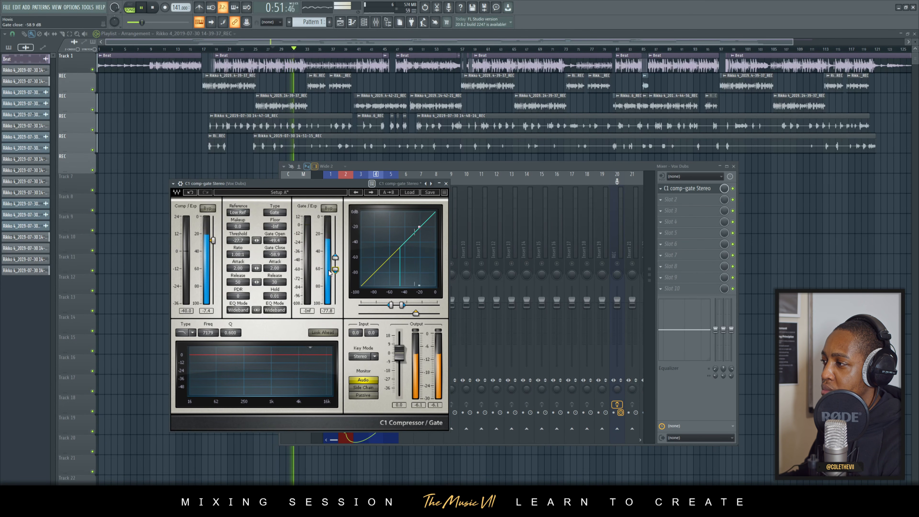
drag(335, 257, 336, 255)
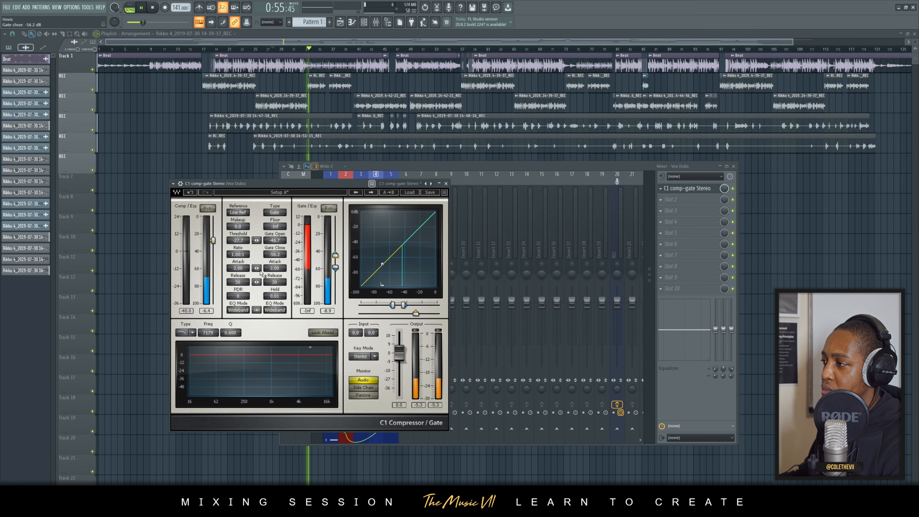
Link the C1's compressor and gate attack times, set both to 0.21 ms and listen to the passage.
key(space)
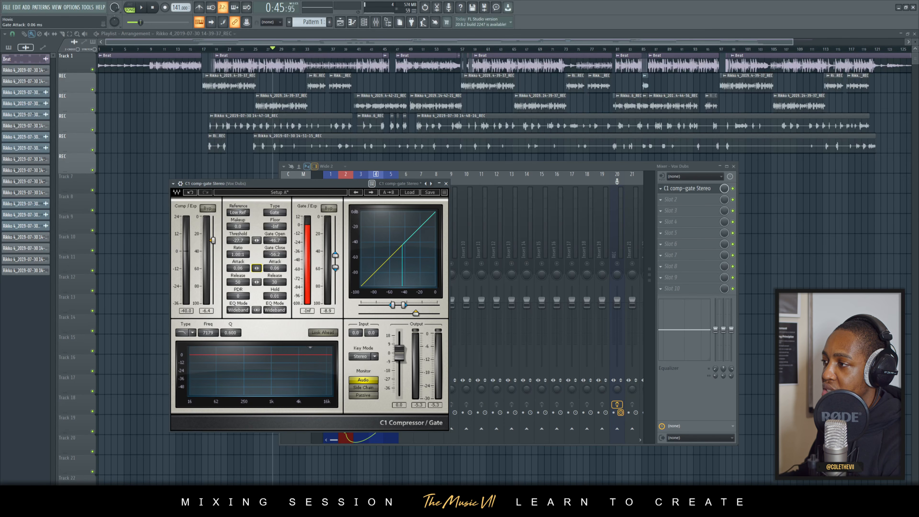
key(space)
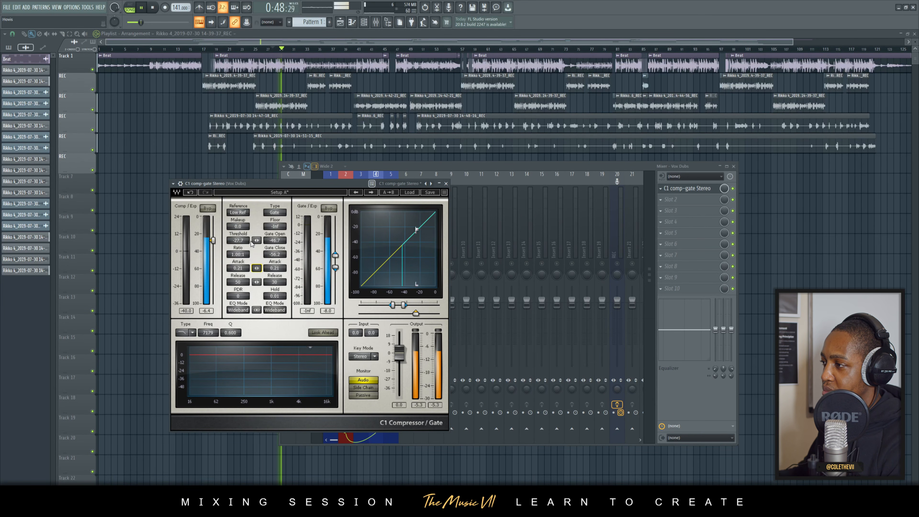
key(space)
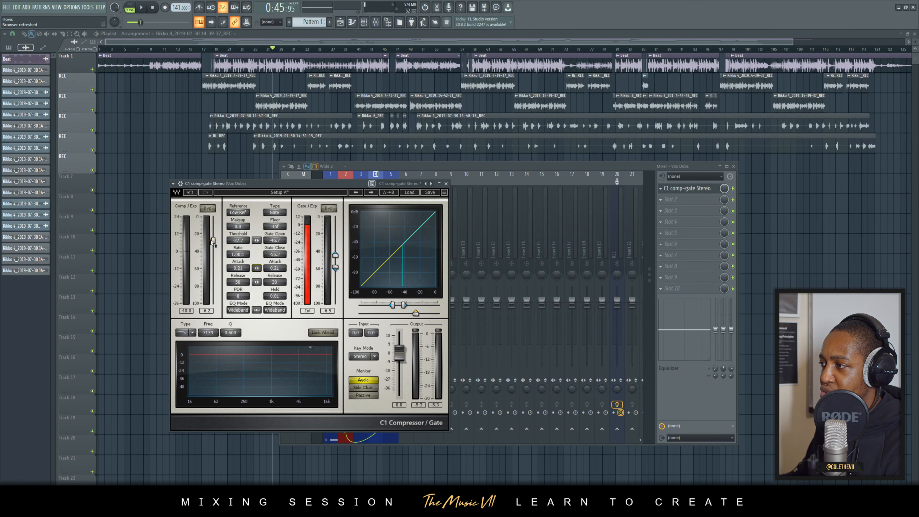
Refine the C1 to threshold -41.6 dB, ratio 1.89:1, gate open -34.7 dB and gate close -44.1 dB, and close its window.
key(space)
drag(213, 242, 335, 252)
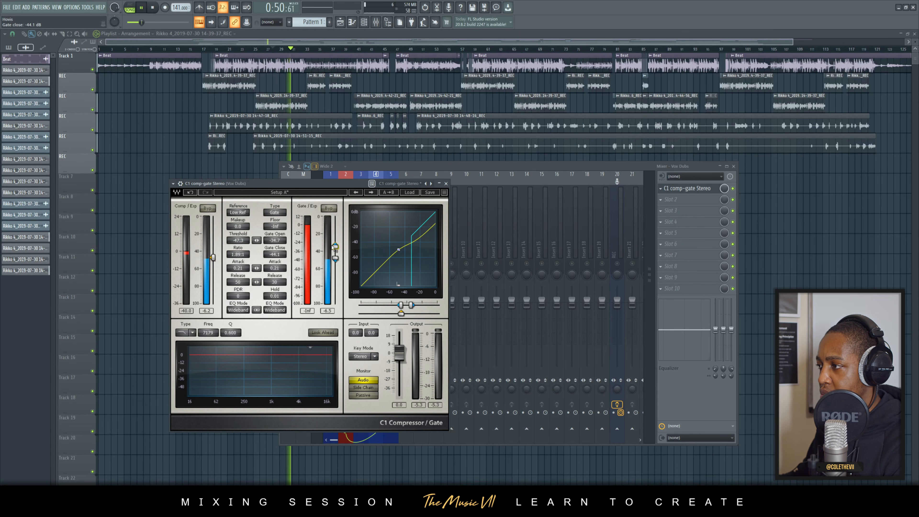
drag(213, 257, 213, 252)
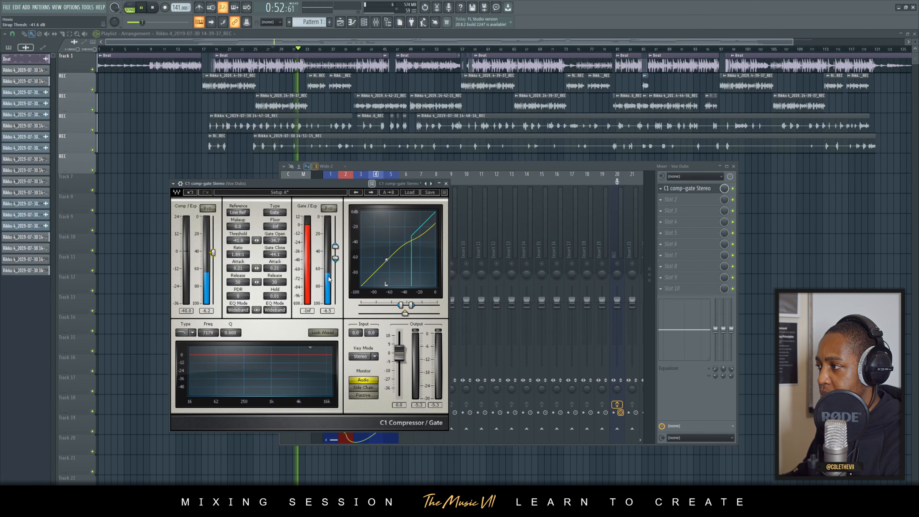
click(446, 183)
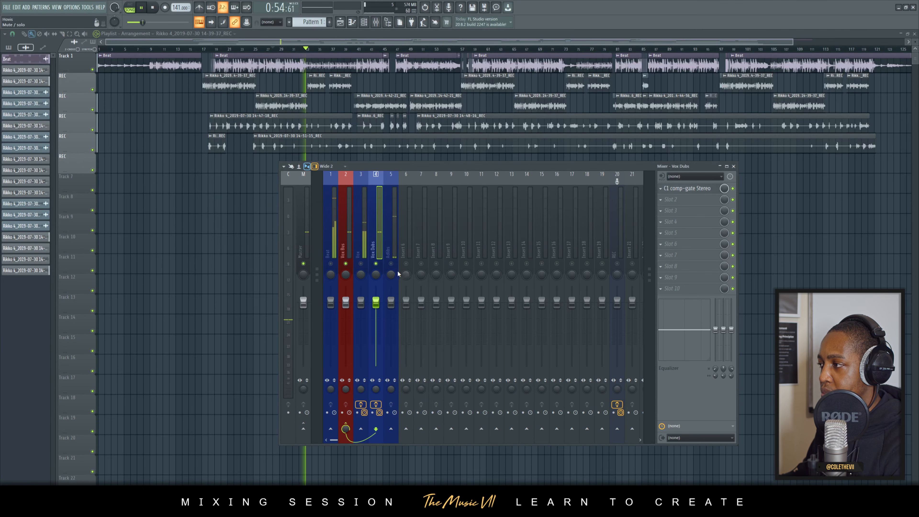
key(space)
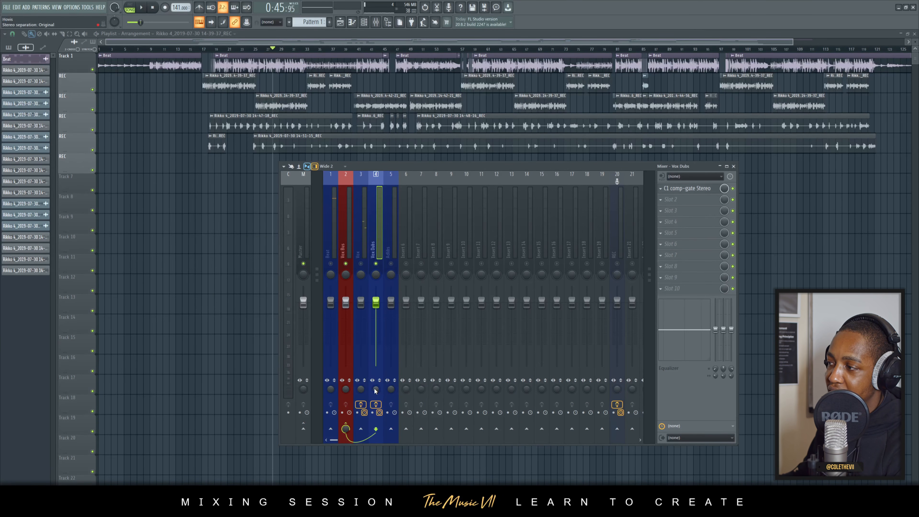
Add Ozone Imager 2 to the second Vox Dubs effect slot, with 78% width and Stereoize enabled at 10.5 ms.
click(679, 202)
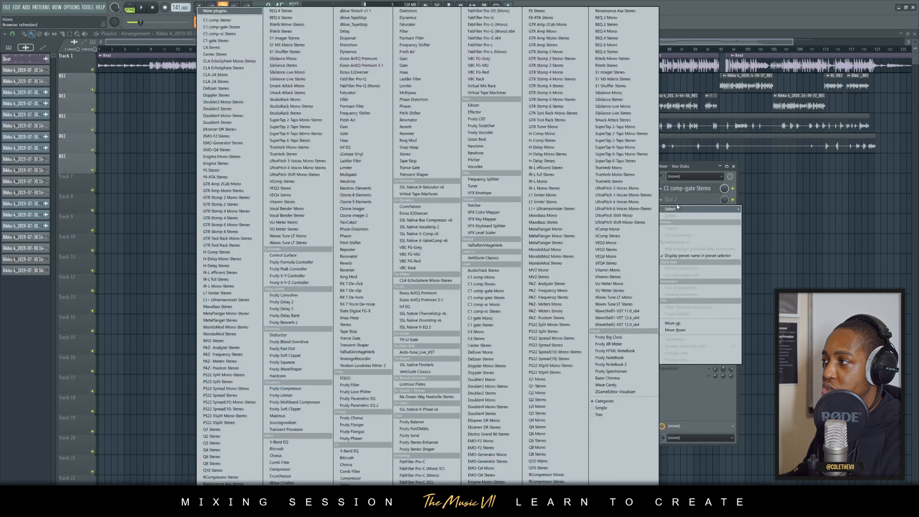
click(359, 216)
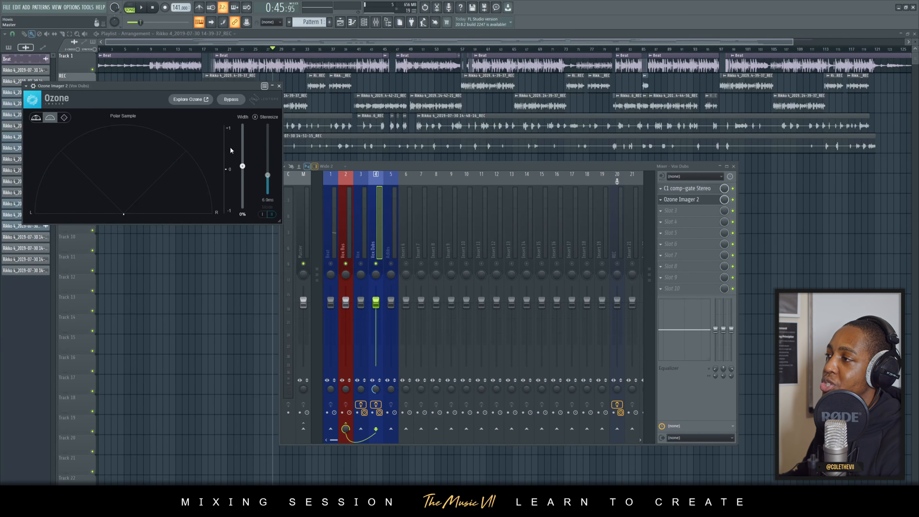
drag(243, 166, 272, 162)
click(261, 118)
key(space)
key(space)
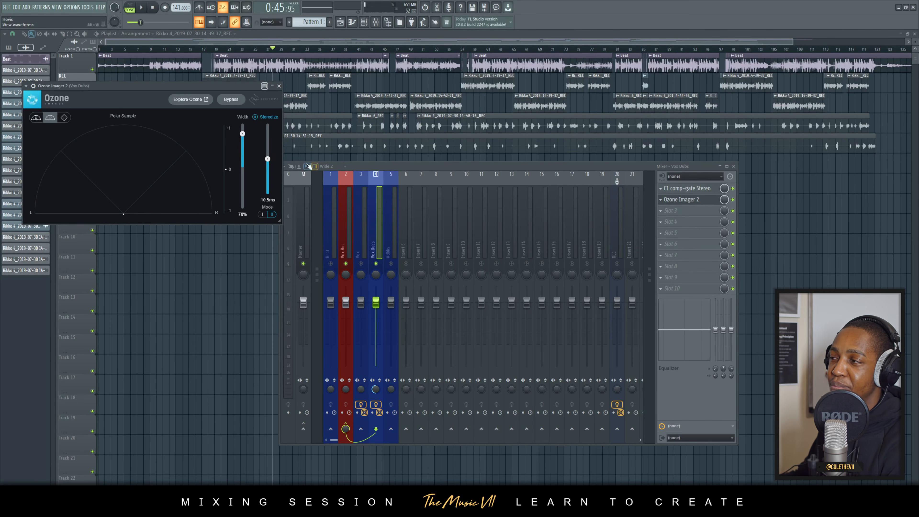
Raise the Ozone Imager's Stereoize amount to 15.3 ms while the song plays and close its window.
drag(267, 160, 268, 164)
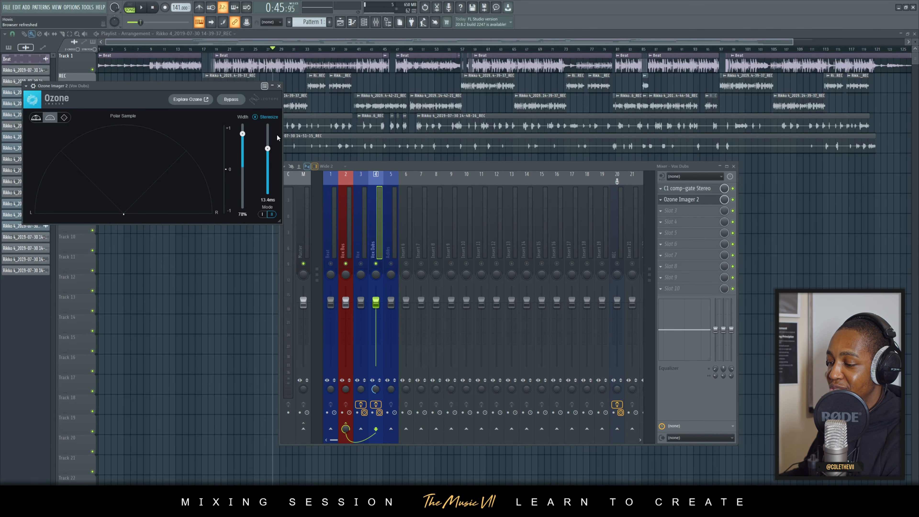
key(space)
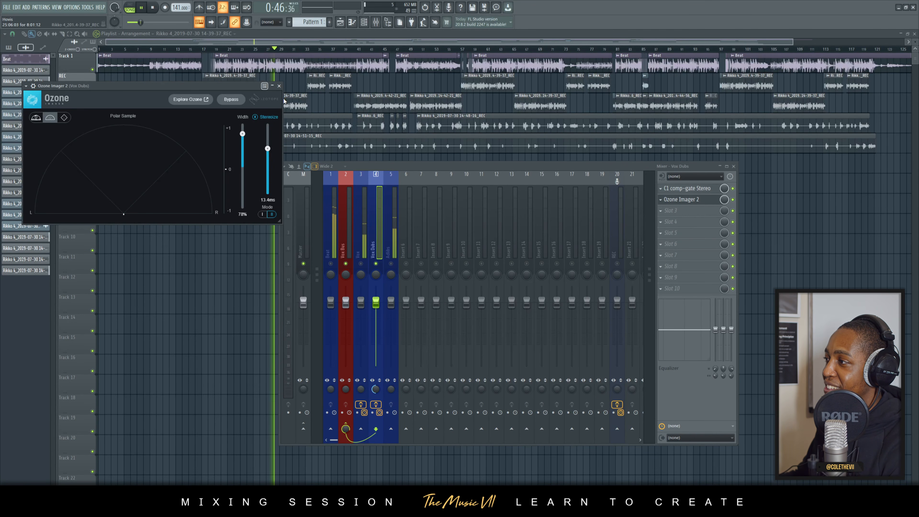
drag(268, 149, 268, 143)
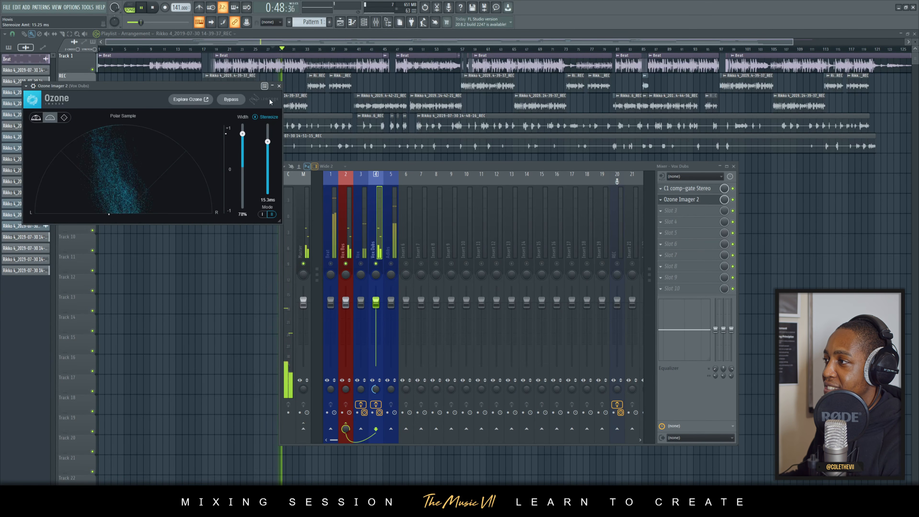
click(279, 86)
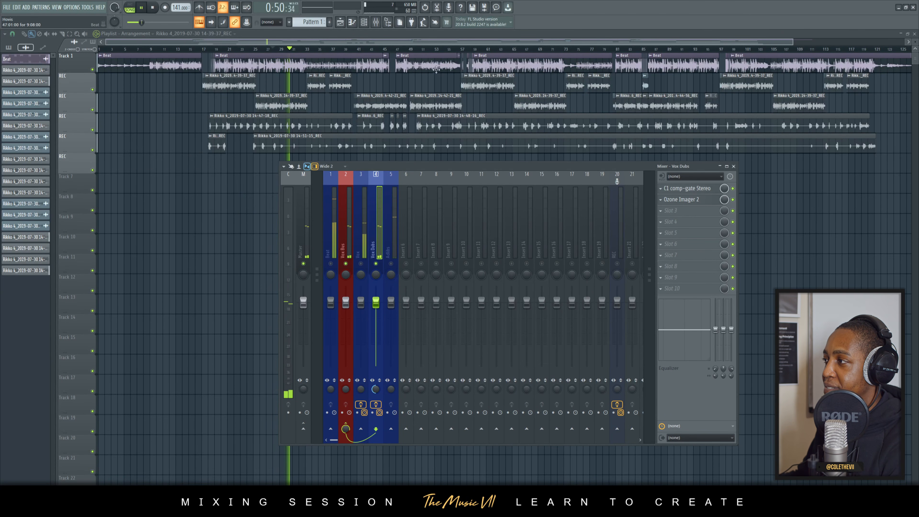
Select Vox and Vox Dubs in turn and listen to how the two vocal tracks sit together.
key(space)
click(363, 267)
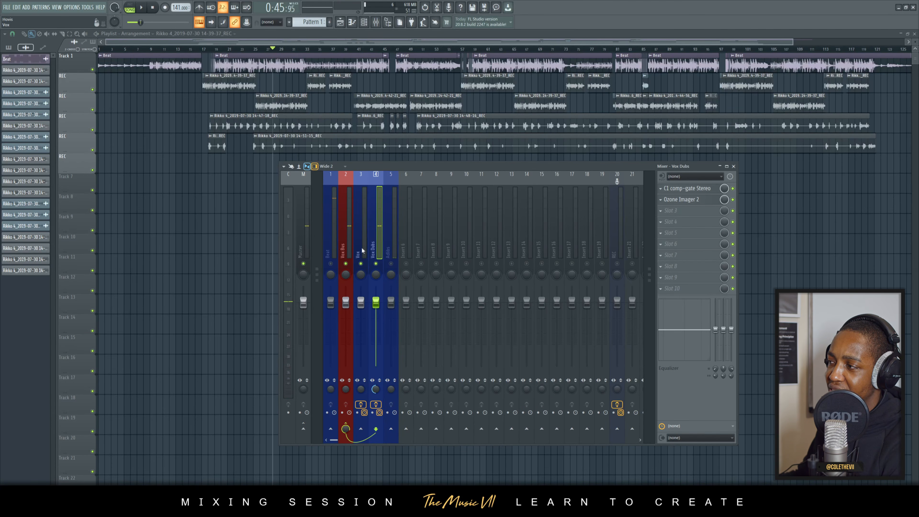
key(space)
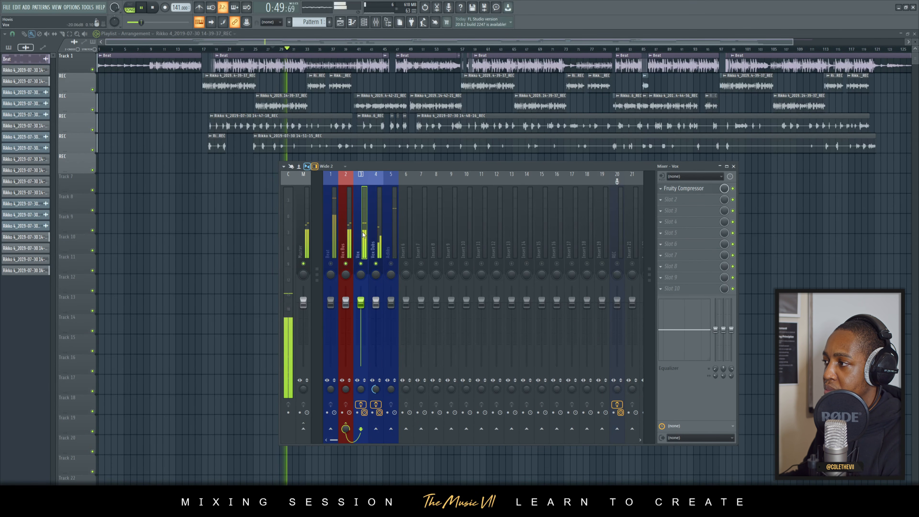
click(374, 236)
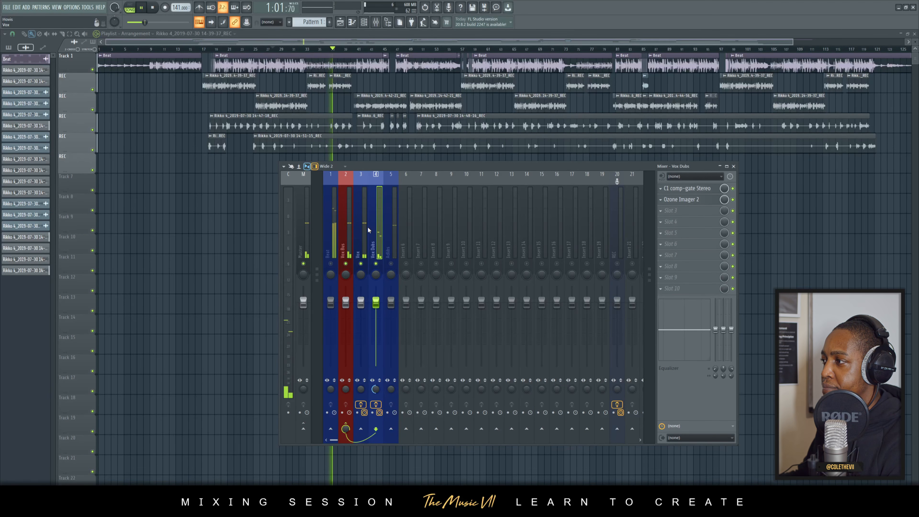
key(space)
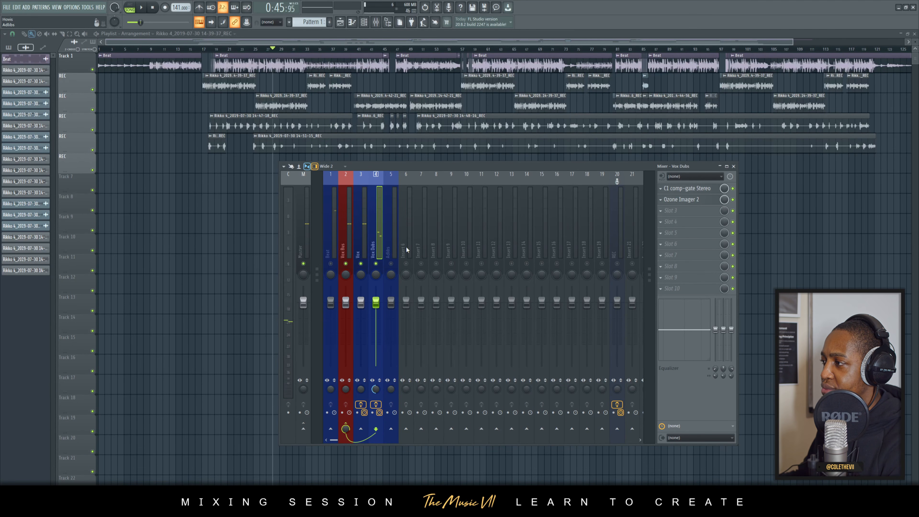
Add DeEsser Stereo to the third Vox Dubs effect slot and place its window beside the mixer.
click(677, 210)
key(Escape)
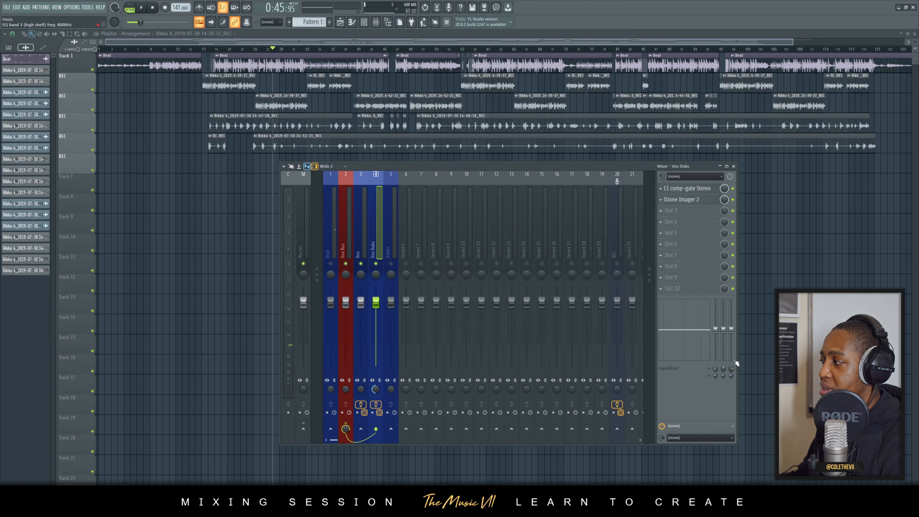
click(698, 210)
click(695, 209)
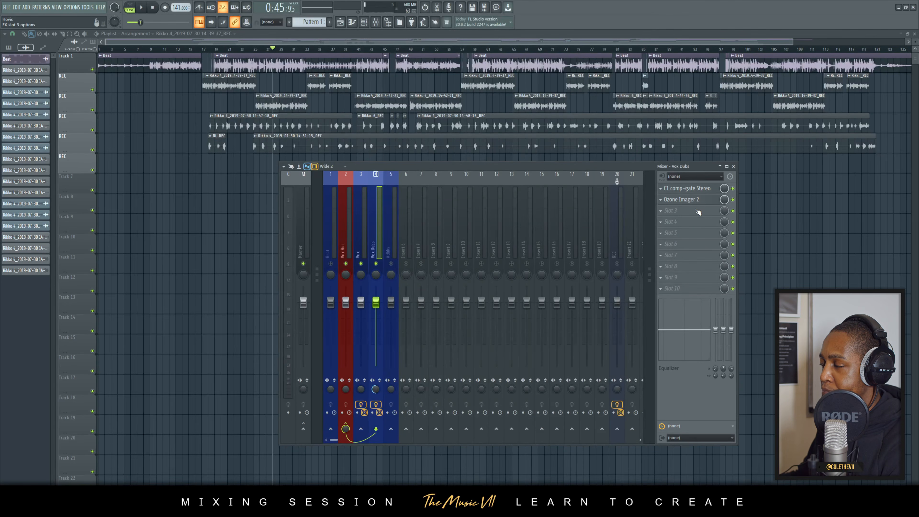
click(696, 209)
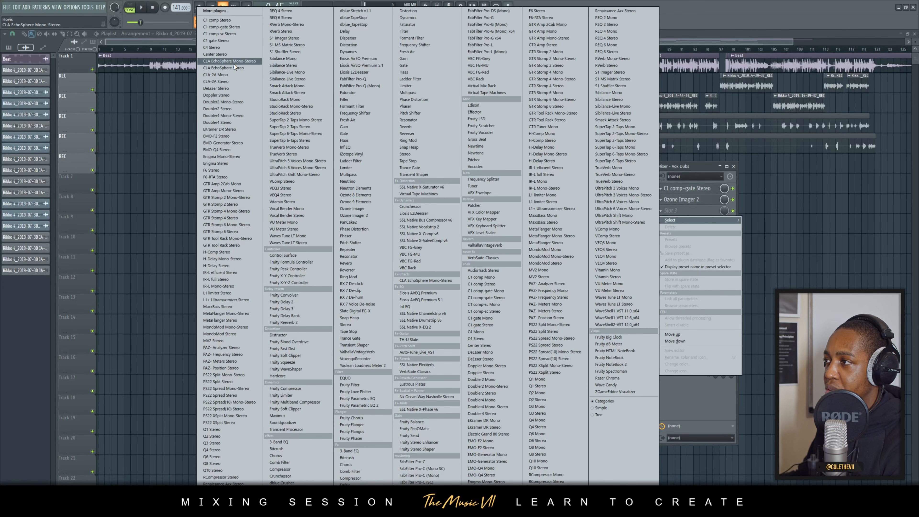
click(221, 88)
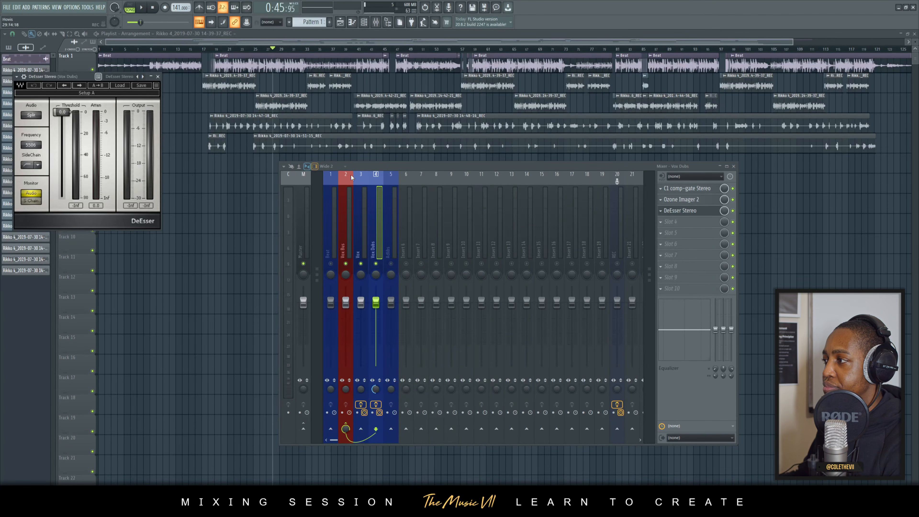
drag(65, 77, 167, 168)
Lower the DeEsser's threshold to -53.1 dB while replaying the passage, and save the project.
key(space)
drag(165, 206, 174, 262)
key(space)
key(space)
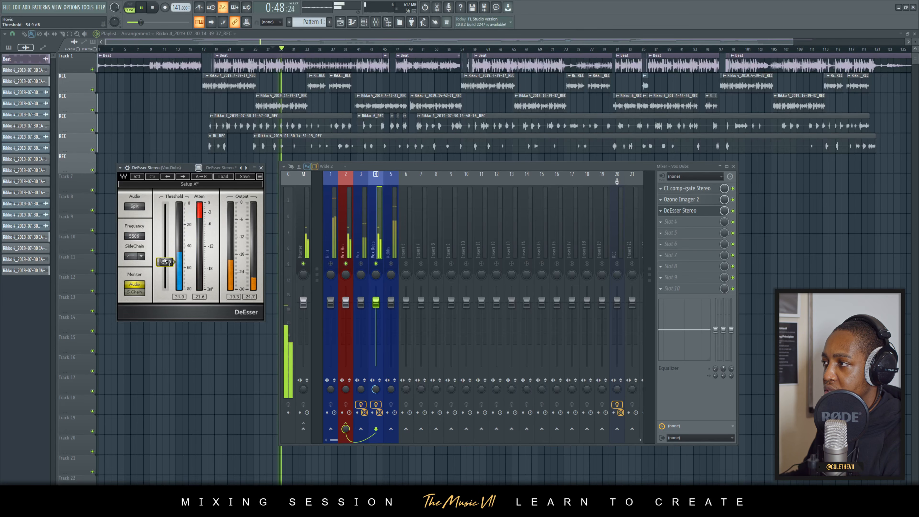
key(ctrl+s)
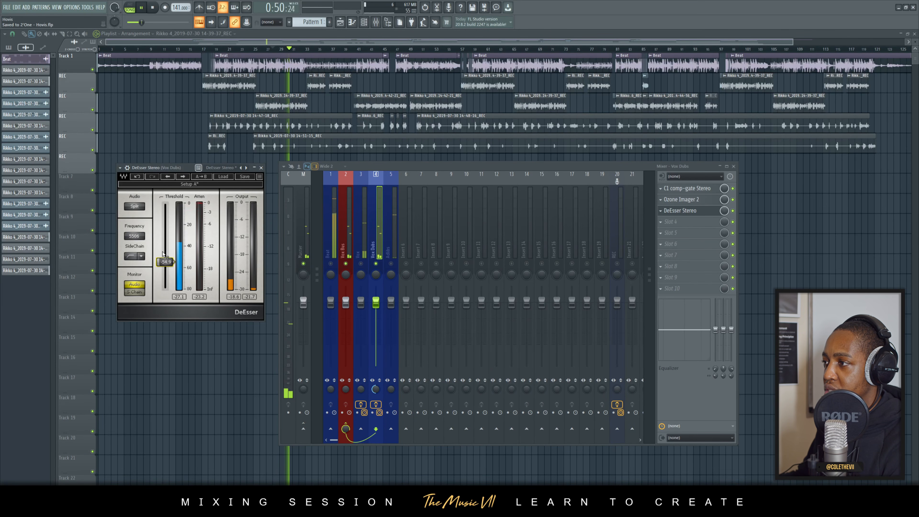
drag(165, 261, 165, 260)
key(space)
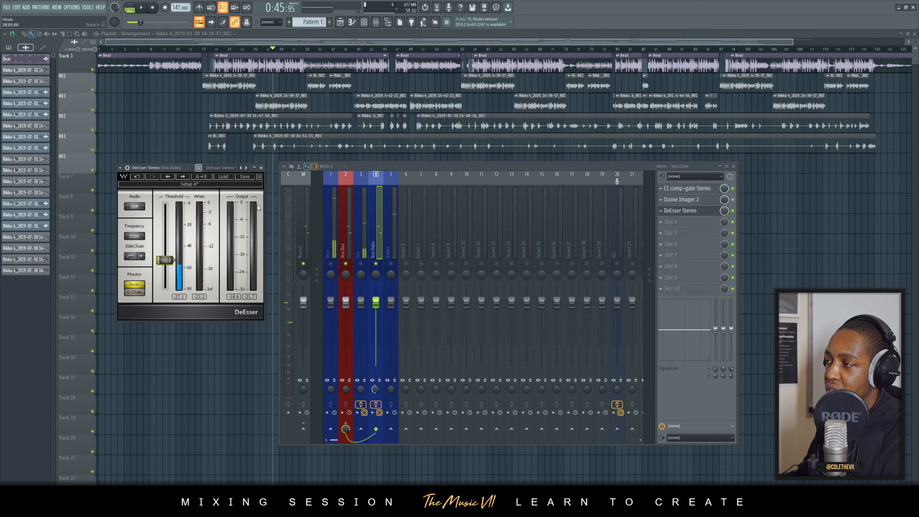
Add Fruity Parametric EQ 2 to the fourth Vox Dubs slot, rolling off the lowest and highest frequencies with its outer bands.
click(676, 222)
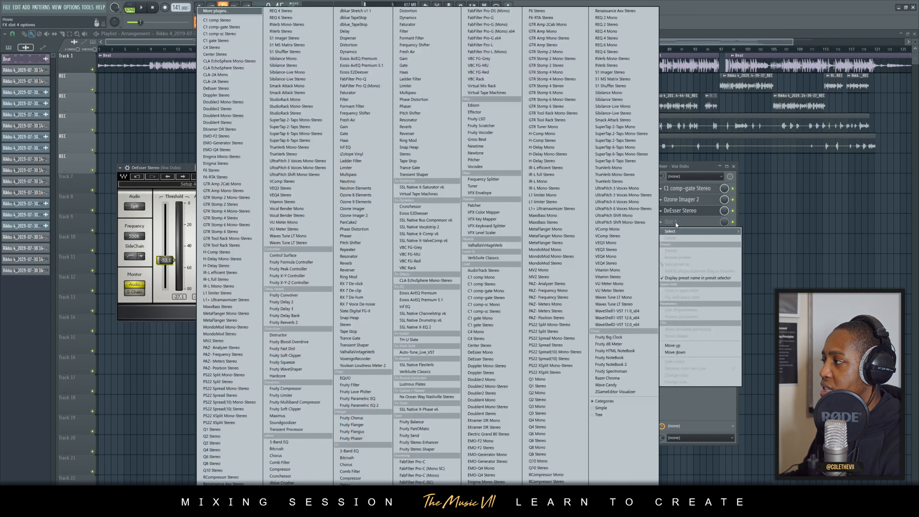
click(380, 406)
drag(461, 269, 466, 263)
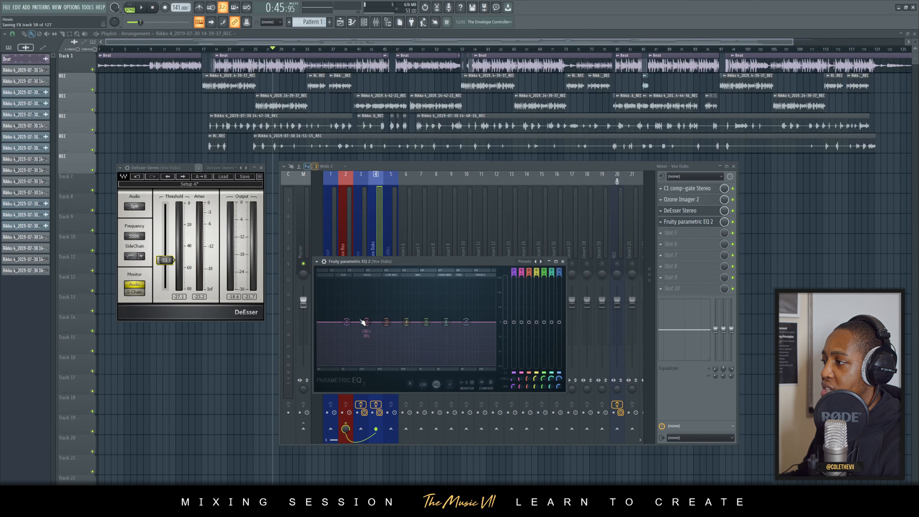
mouse_move(478, 347)
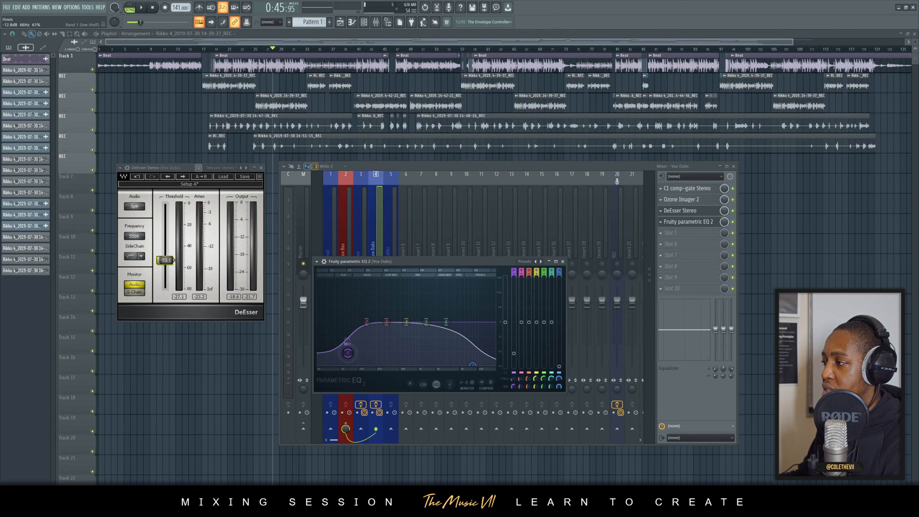
key(space)
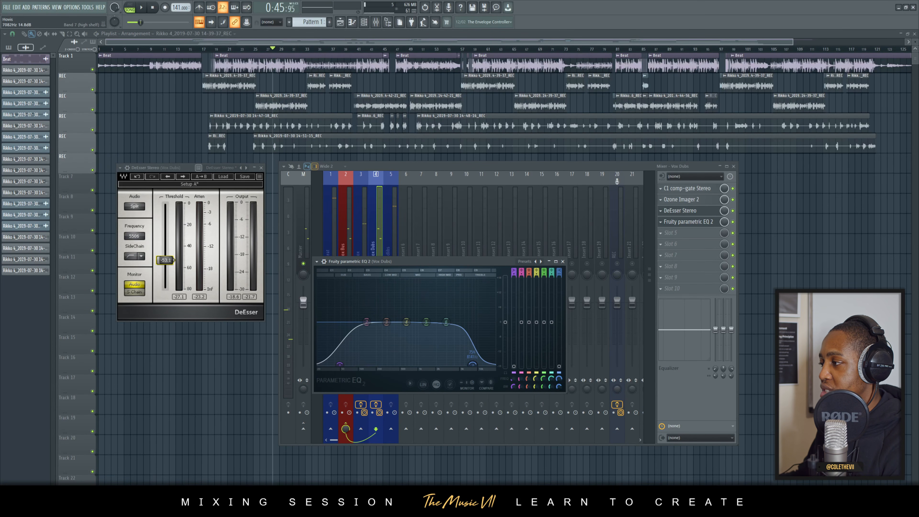
key(space)
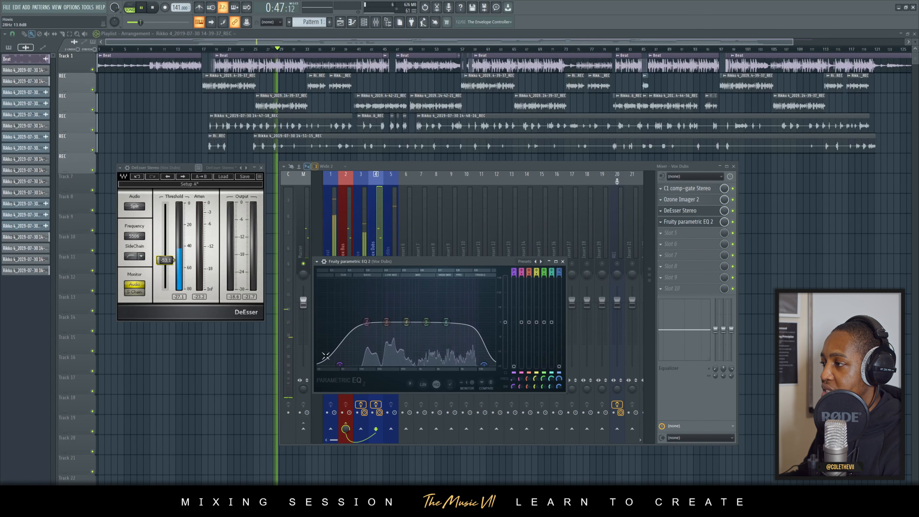
Set the DeEsser threshold to -48.3 dB, cut EQ bands 5 and 6 in the upper frequencies, and close both plugin windows.
drag(165, 260, 165, 253)
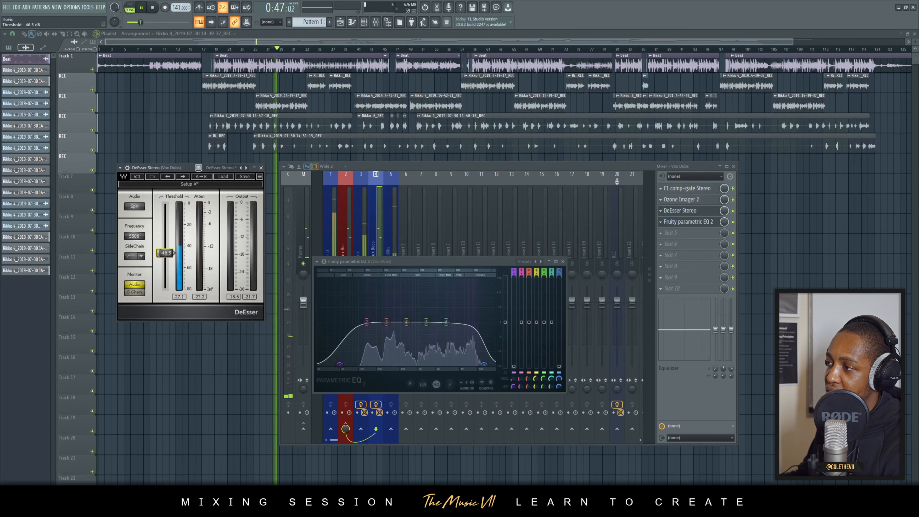
drag(446, 322, 446, 324)
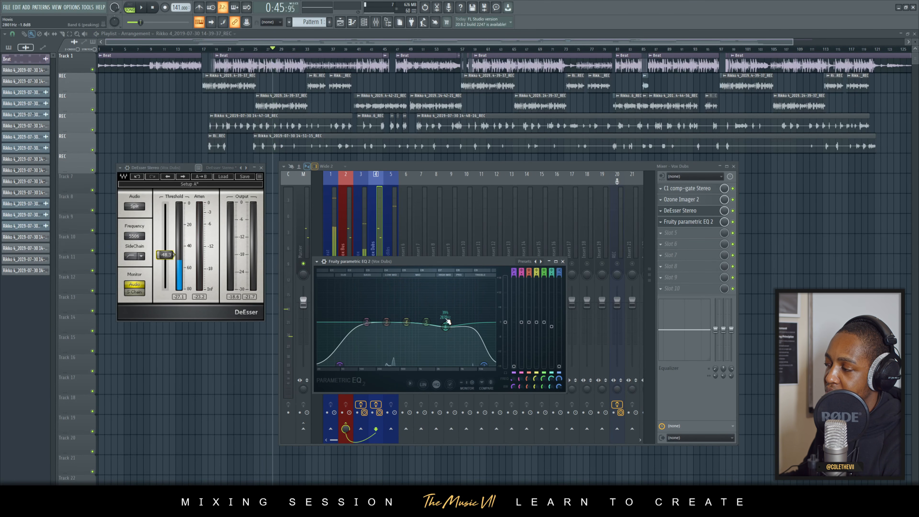
key(space)
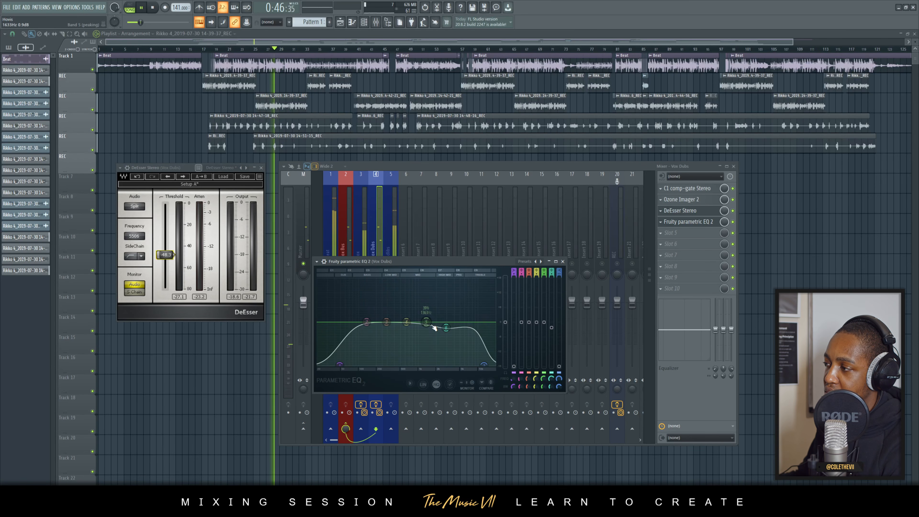
drag(434, 327, 466, 336)
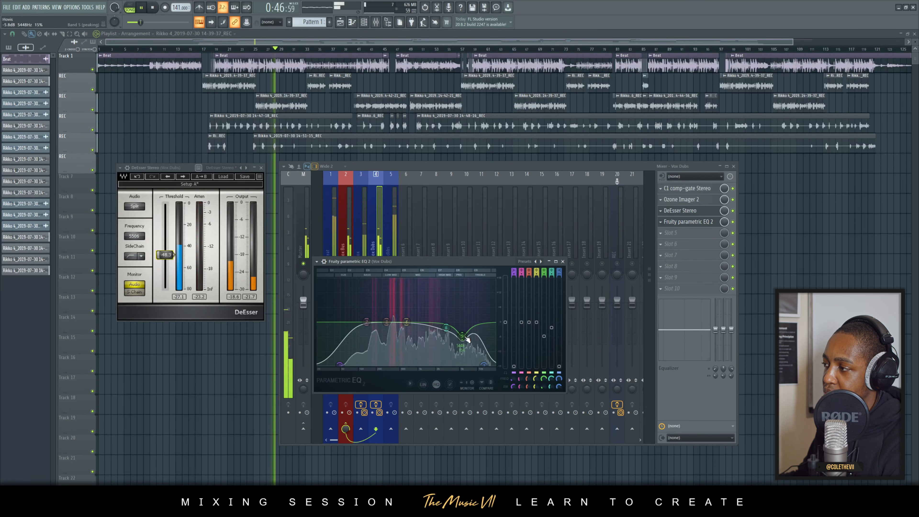
click(563, 261)
key(space)
click(262, 167)
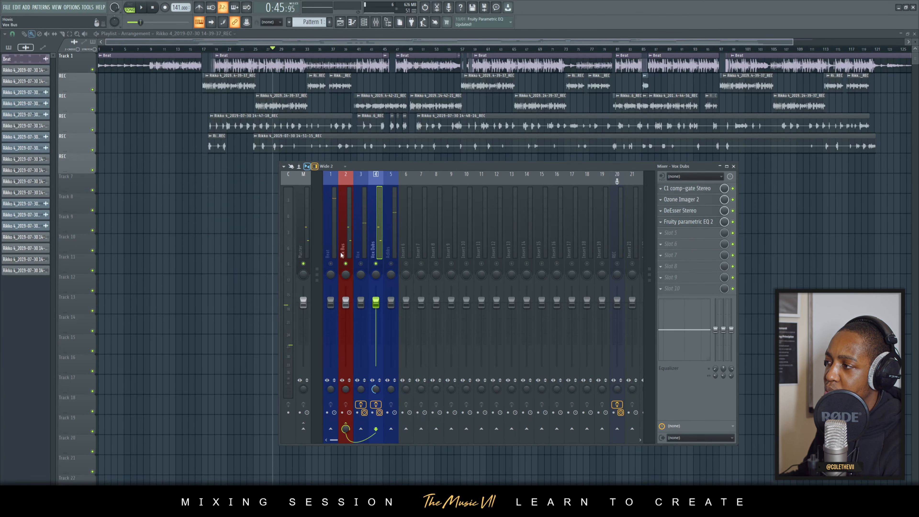
Bring the Beat track back in and listen to the processed vocals against it.
key(space)
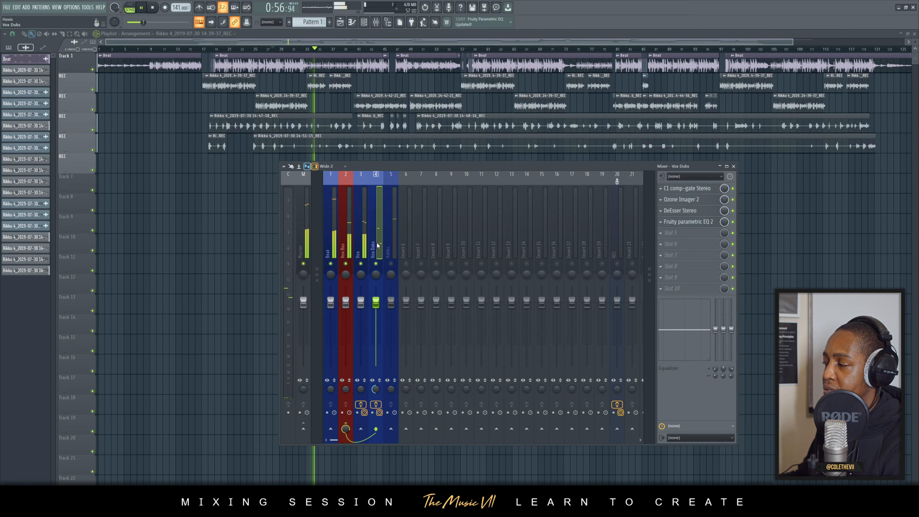
click(376, 22)
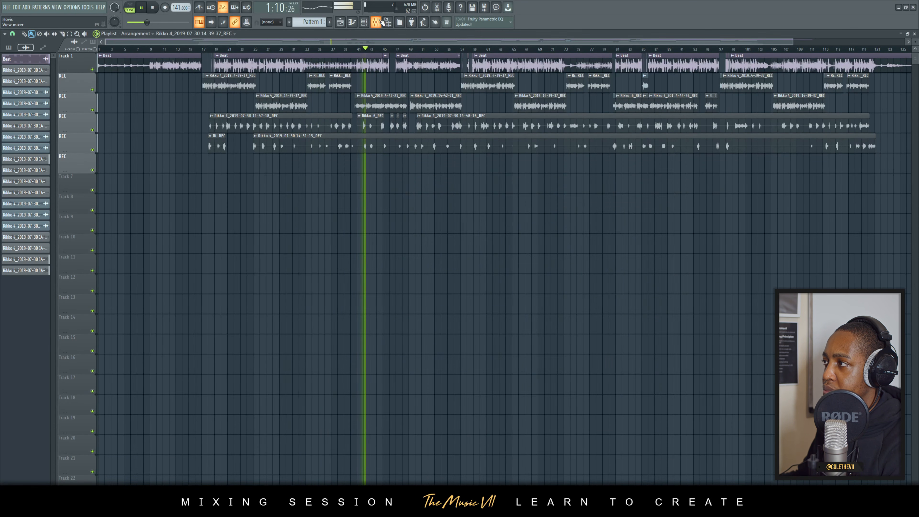
click(380, 21)
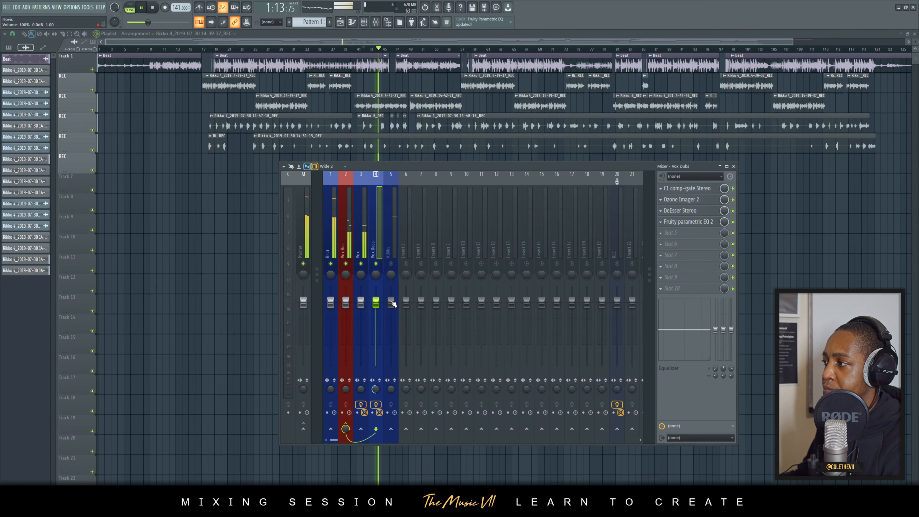
click(369, 228)
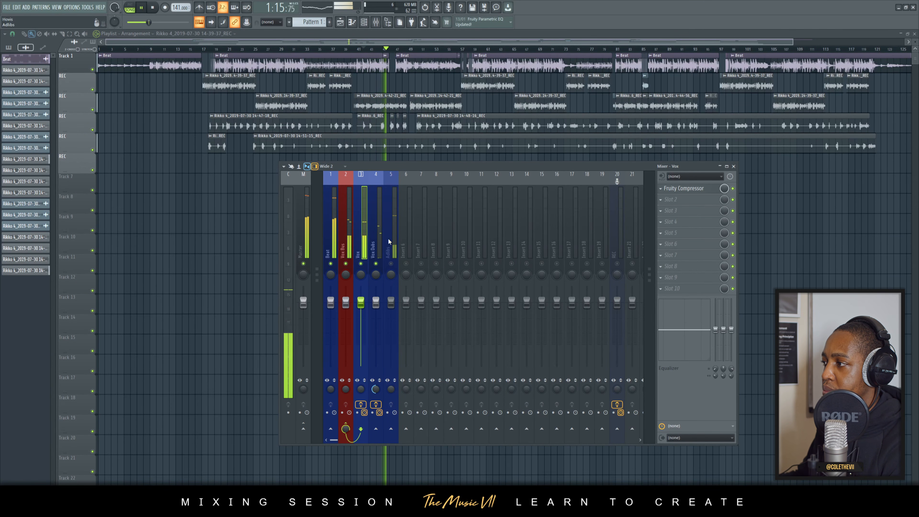
key(space)
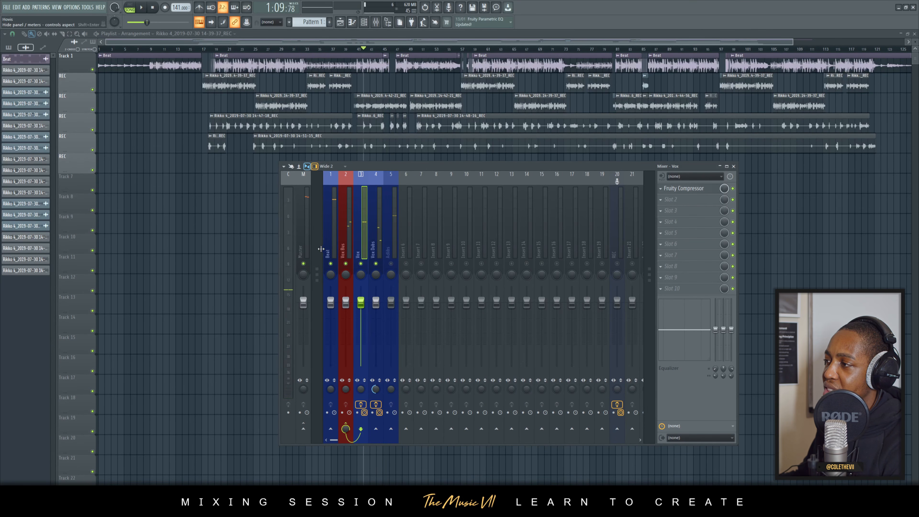
Mute the Beat track, then enable and select the Adlibs mixer track.
click(330, 251)
click(390, 242)
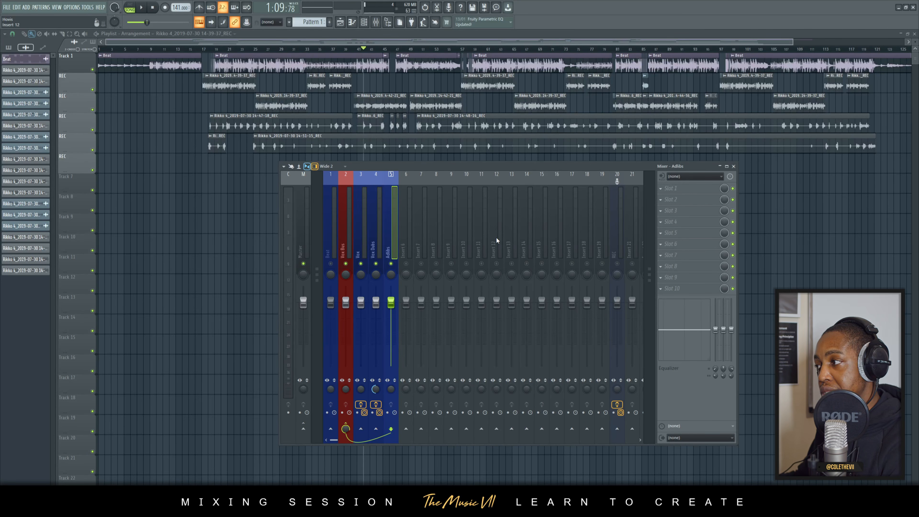
click(674, 188)
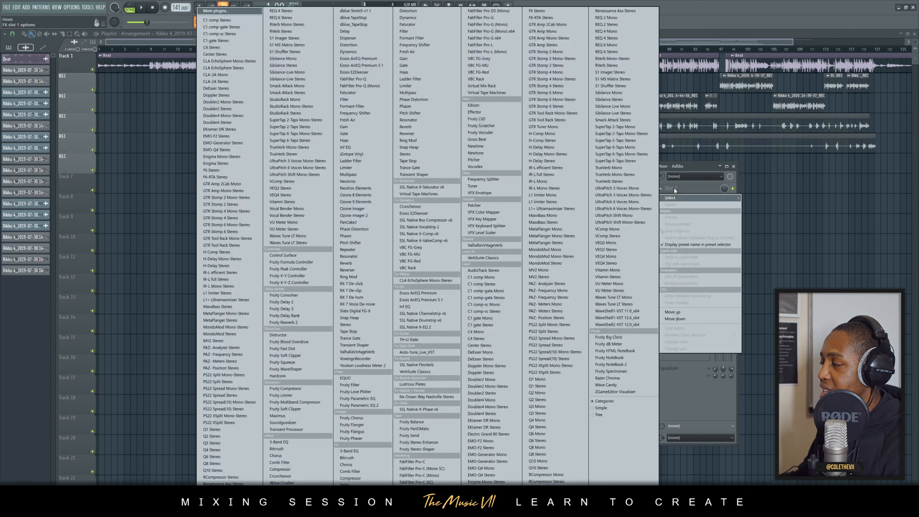
key(Escape)
Load the saved mixer state with Fruity Parametric EQ 2, Fruity Delay 3 and PanCake2 onto Adlibs, play it and save the project.
right_click(387, 232)
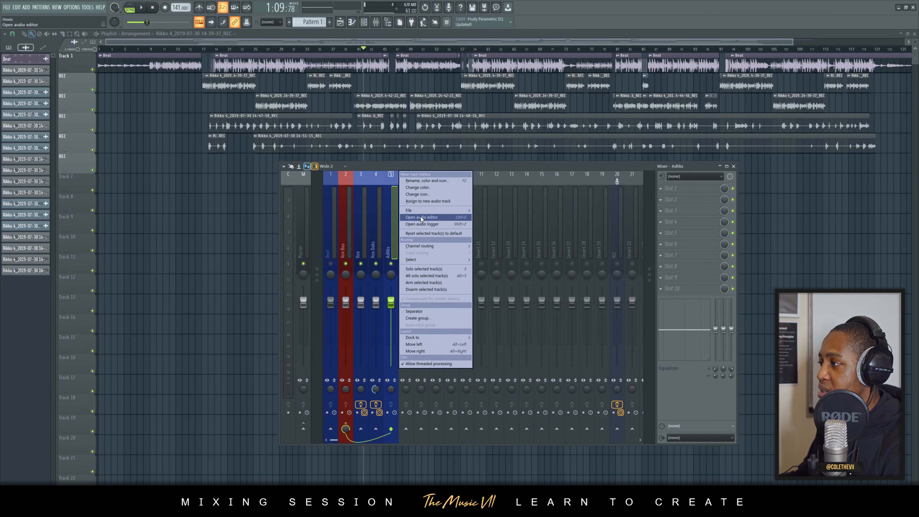
mouse_move(431, 211)
click(521, 244)
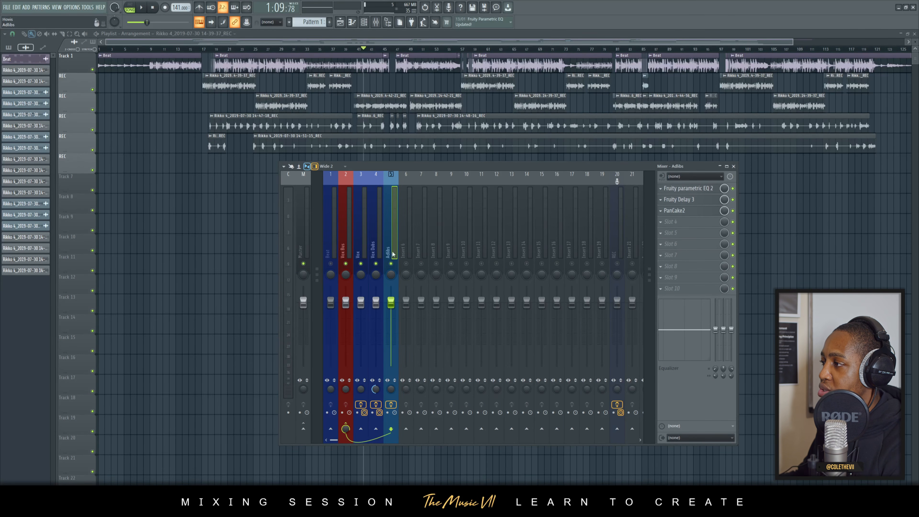
key(space)
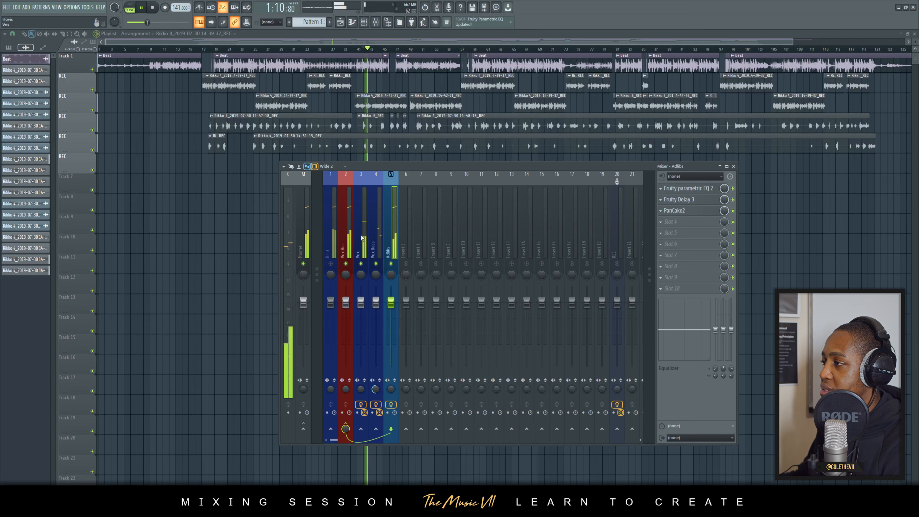
key(space)
key(ctrl+s)
Add Fruity Compressor to the fourth effect slot of the Adlibs track.
click(677, 224)
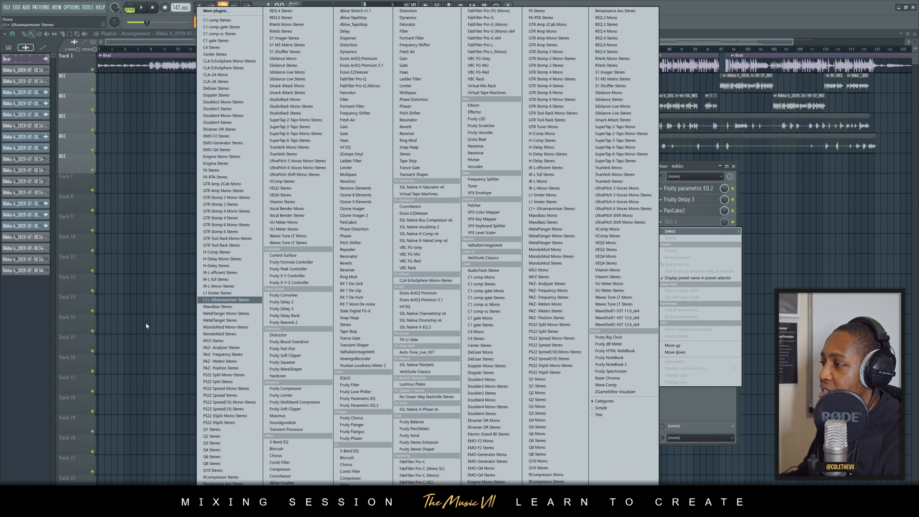
click(286, 389)
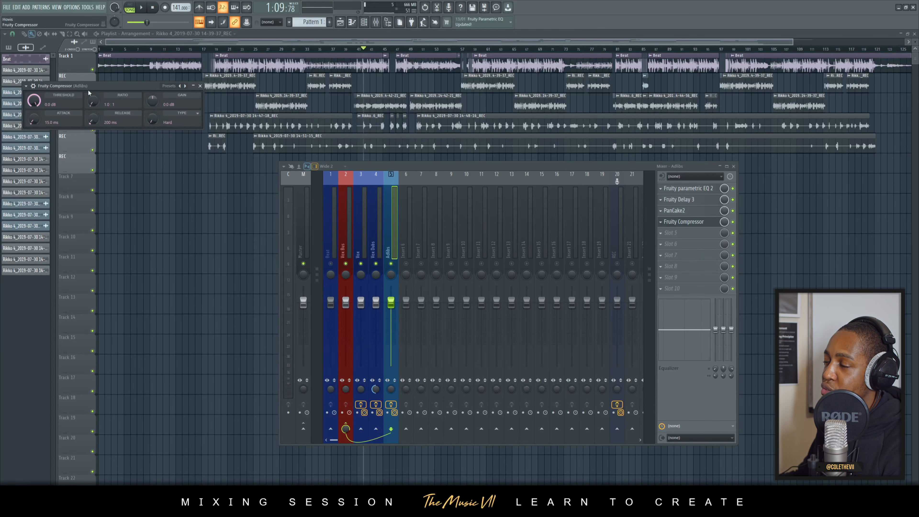
drag(88, 92, 118, 204)
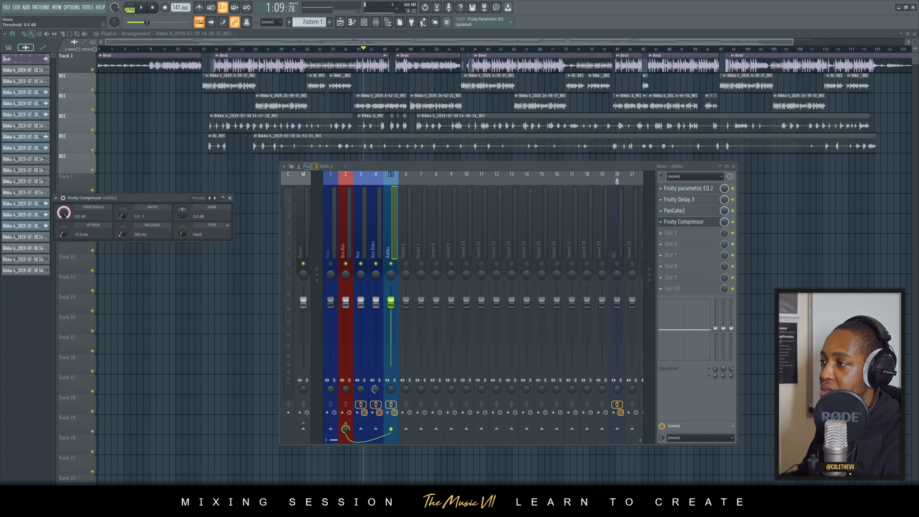
Lower the Fruity Compressor threshold on Adlibs, raise its ratio during playback, and close the plugin window.
drag(101, 198, 145, 233)
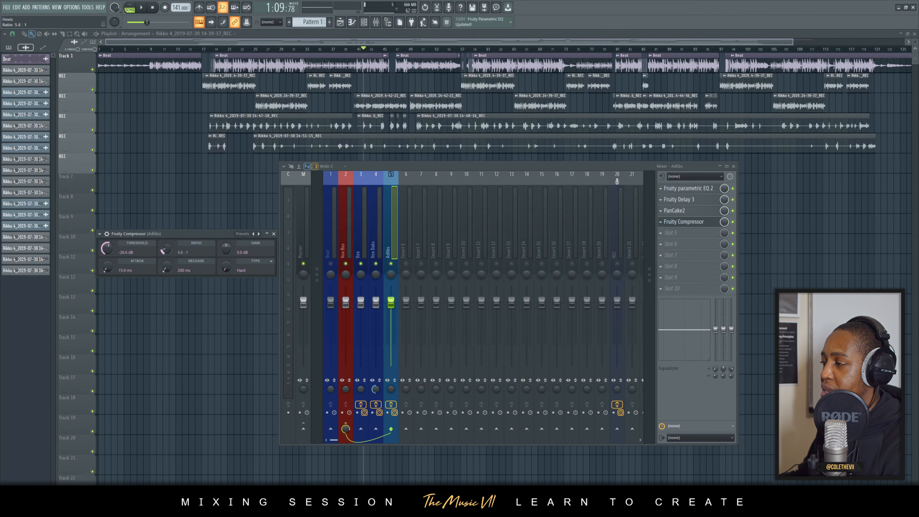
key(space)
scroll(165, 249, up, 3)
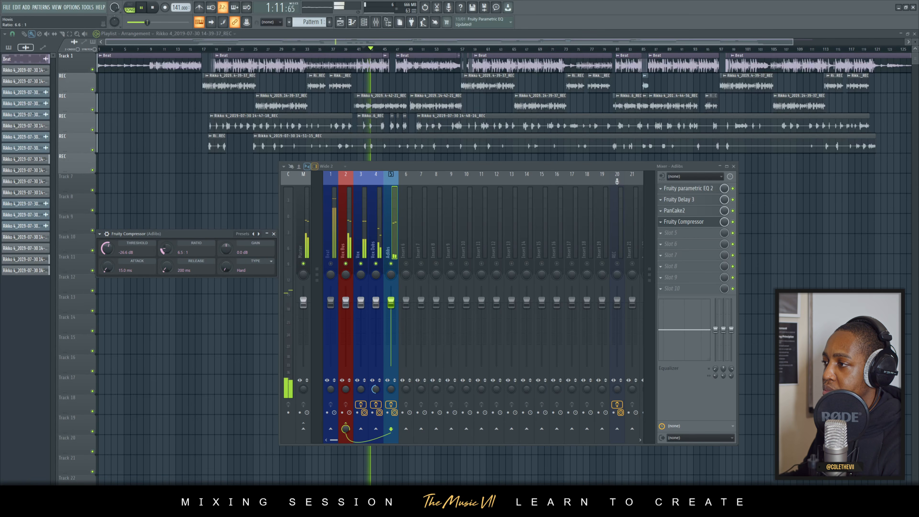
drag(165, 250, 113, 256)
click(273, 234)
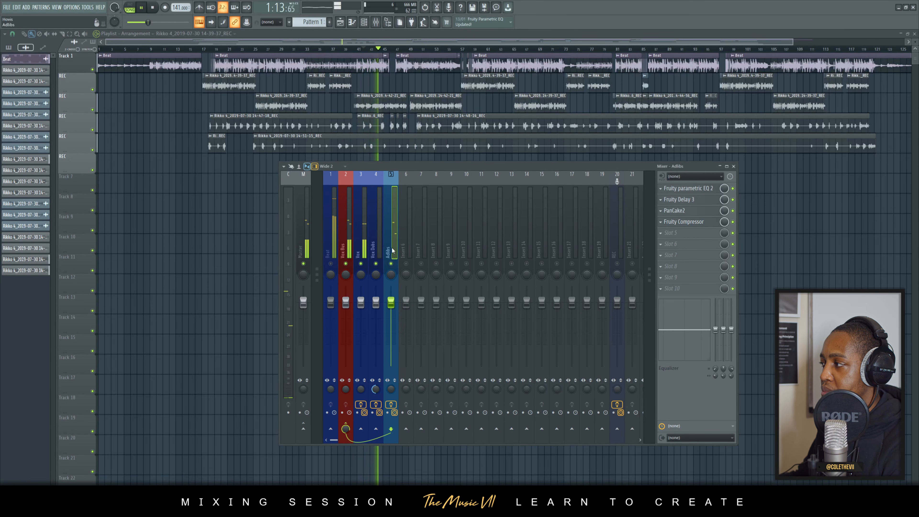
Move Fruity Compressor up to the second Adlibs slot, ahead of Fruity Delay 3, and check the PanCake2 mix setting.
scroll(702, 223, up, 1)
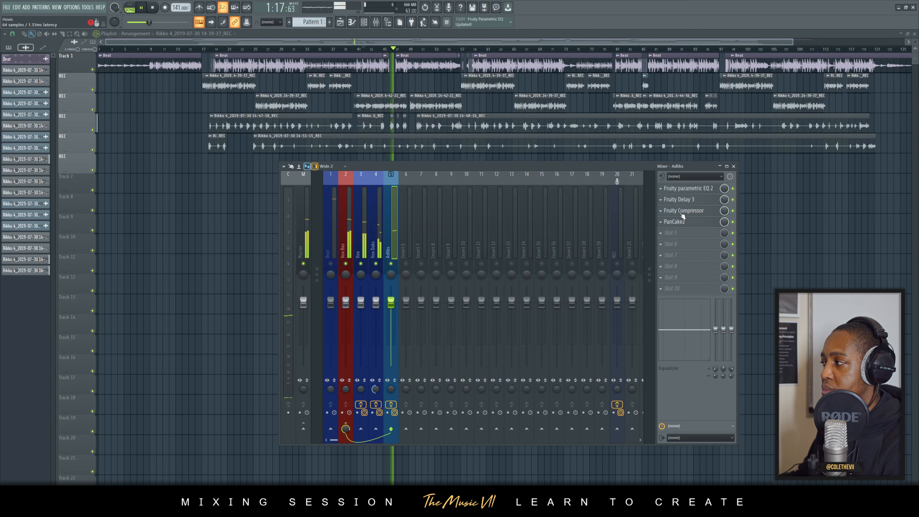
scroll(696, 212, up, 1)
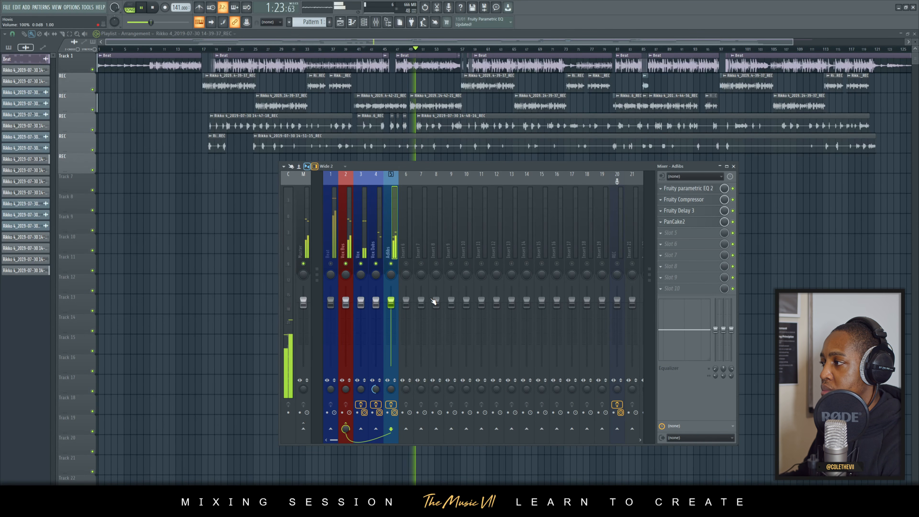
click(676, 222)
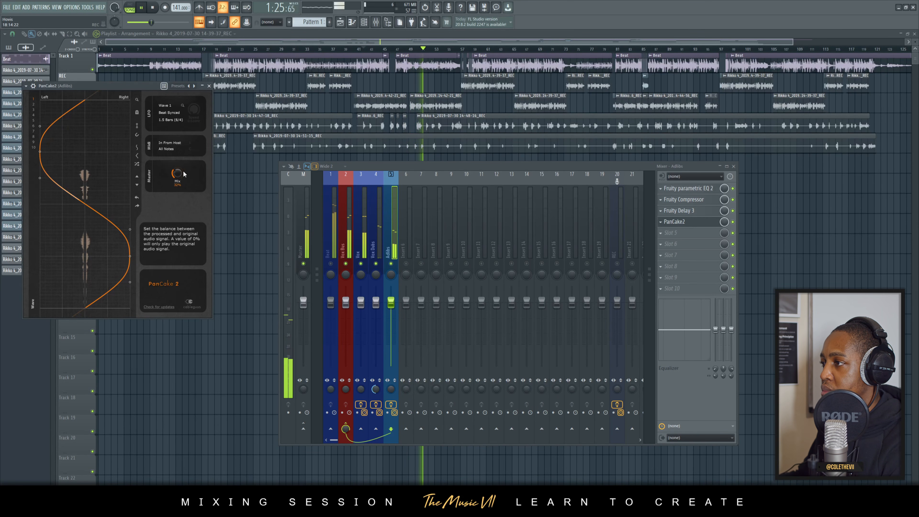
click(209, 86)
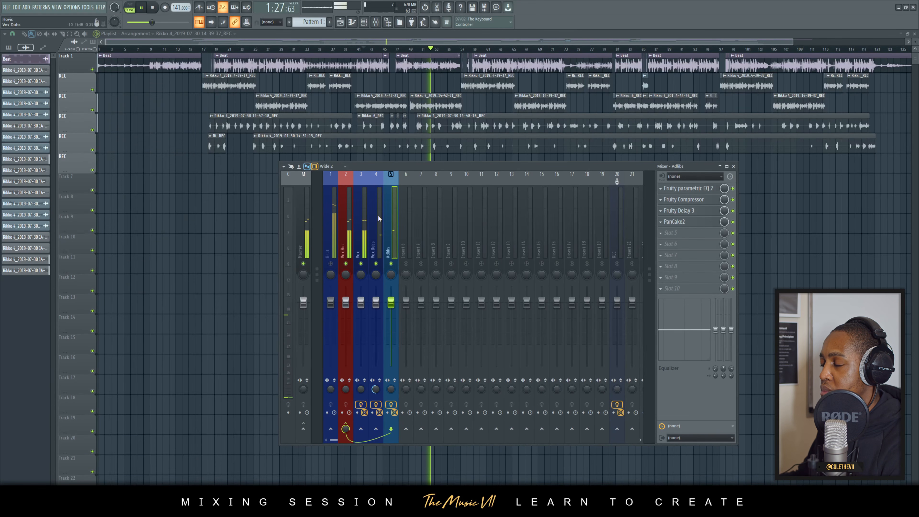
Select the Vox Bus track, stop playback and unmute the Beat track.
click(343, 243)
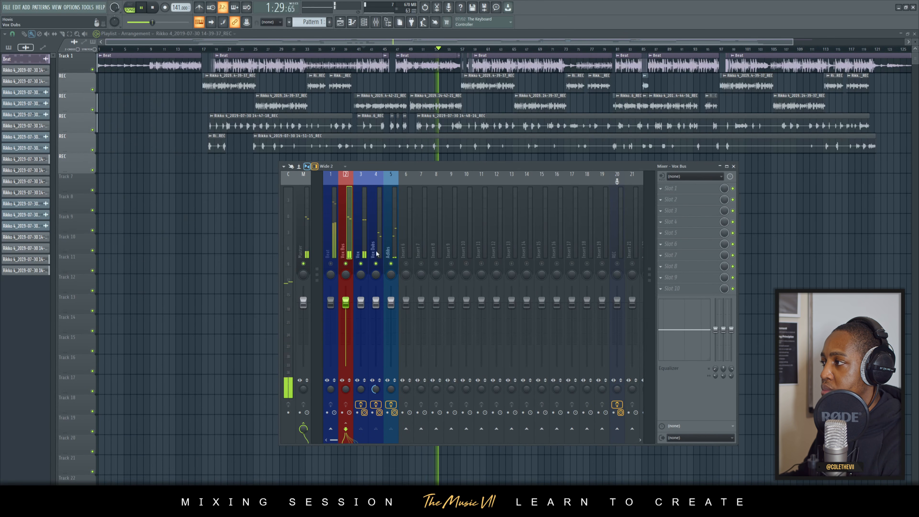
key(space)
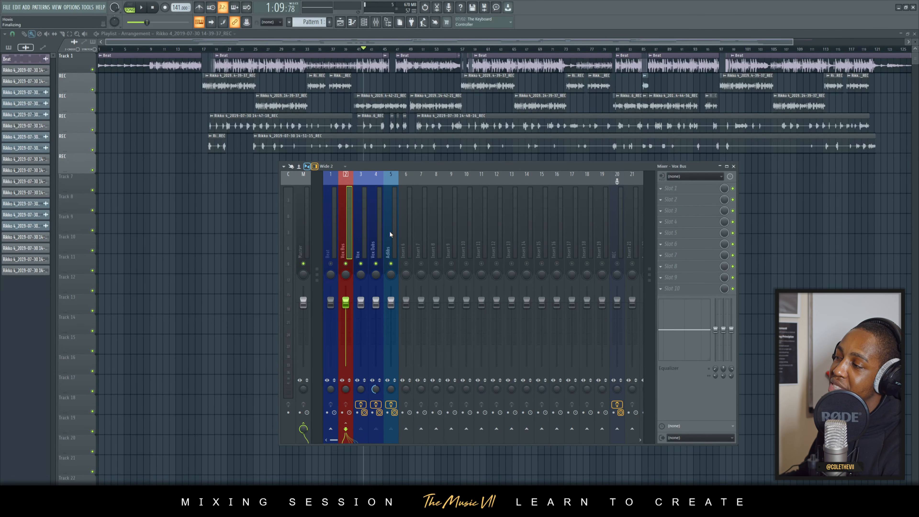
click(336, 265)
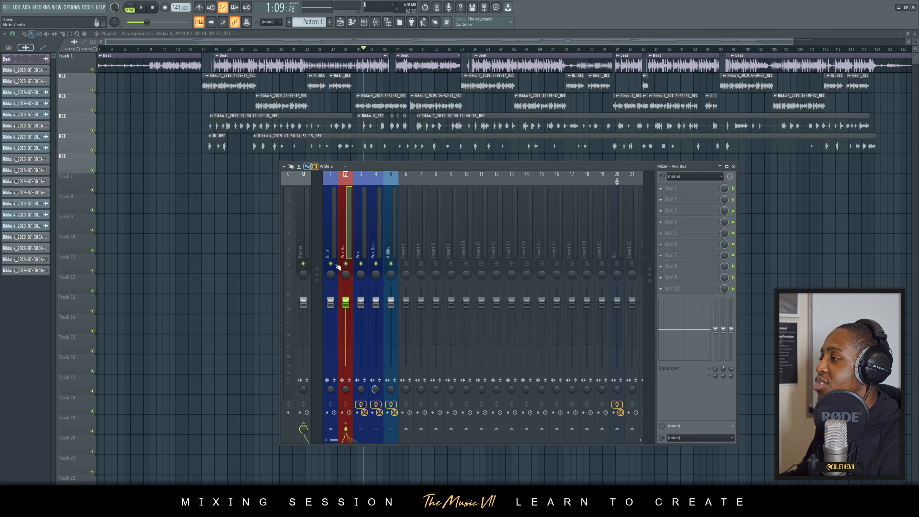
Review the effect chains on the Vox, Vox Dubs and Vox Bus mixer tracks.
click(366, 243)
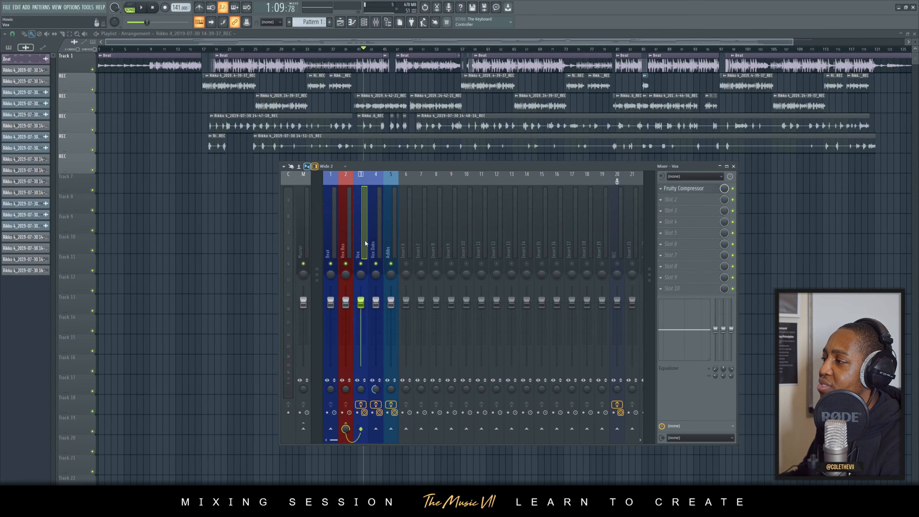
click(375, 241)
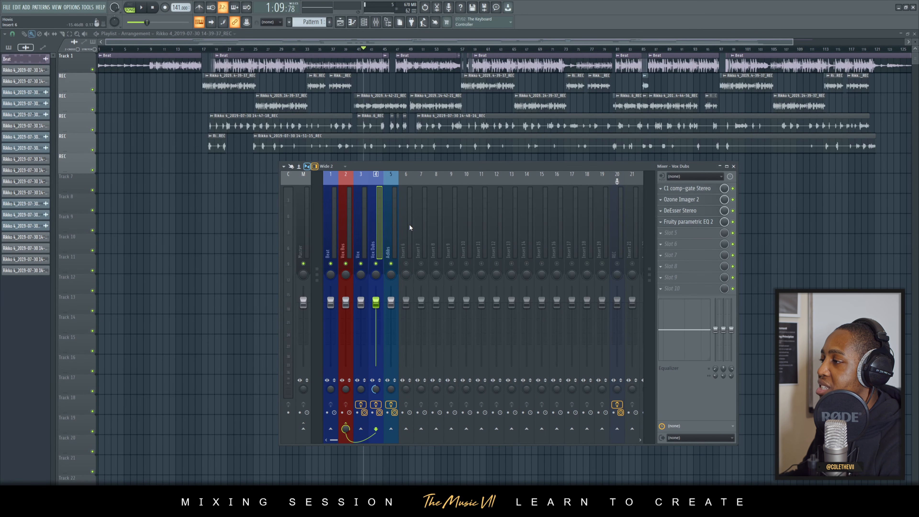
click(367, 223)
click(350, 218)
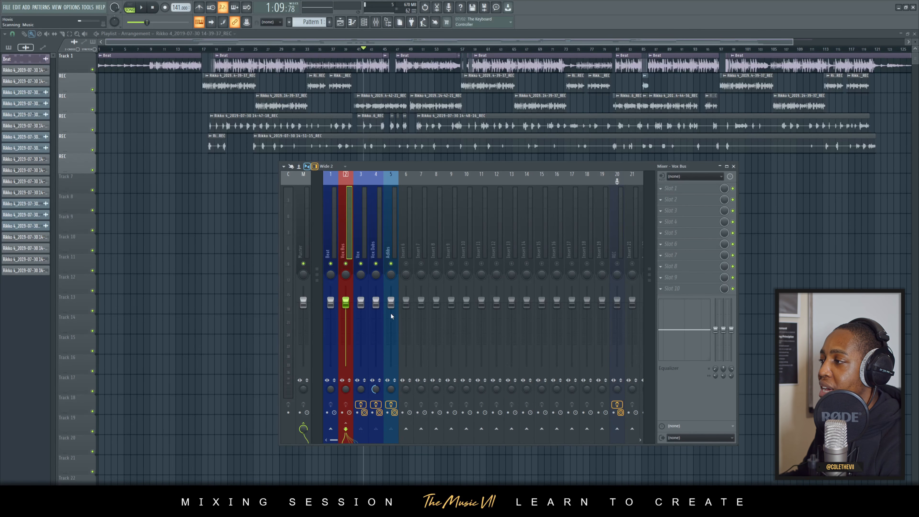
Lower the volume faders of Adlibs and Vox Dubs, and start playback to hear the balance.
drag(391, 316, 390, 333)
click(377, 252)
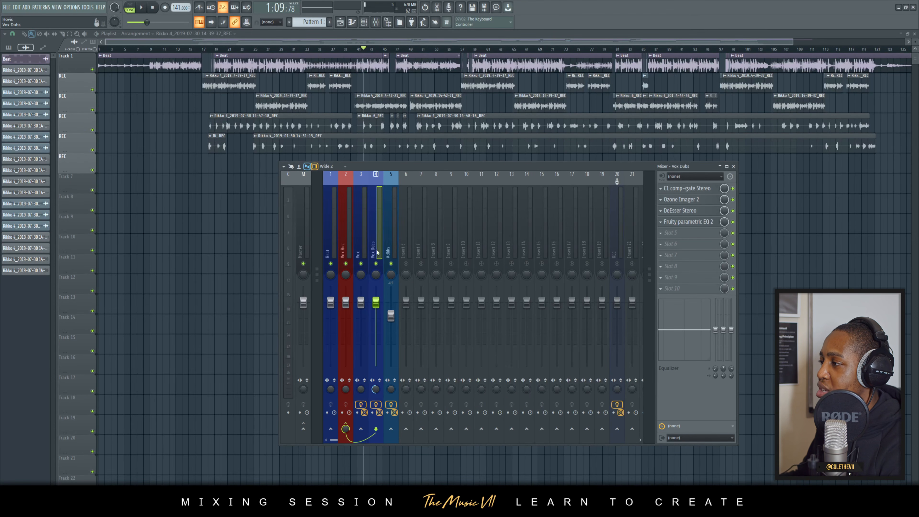
key(space)
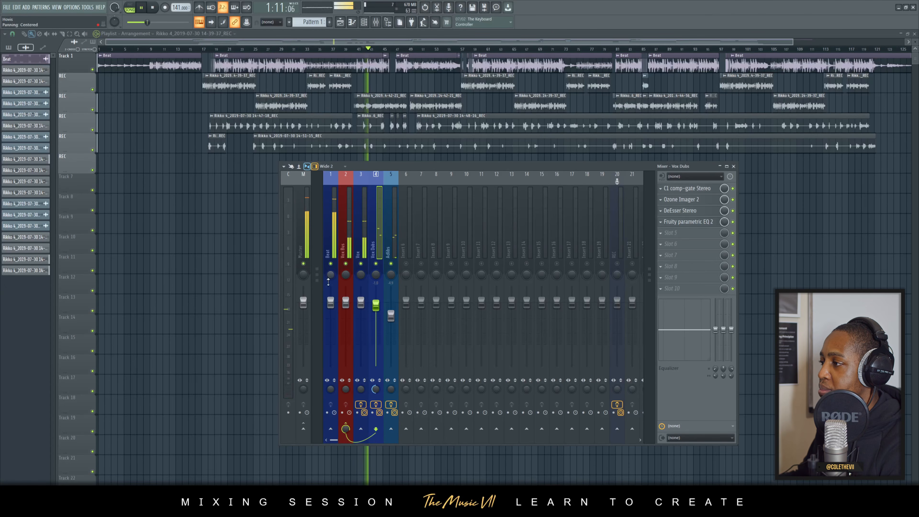
Lower the Beat fader to about -5.3 dB and set the Adlibs fader to about -3.8 dB.
click(330, 304)
drag(331, 303, 330, 316)
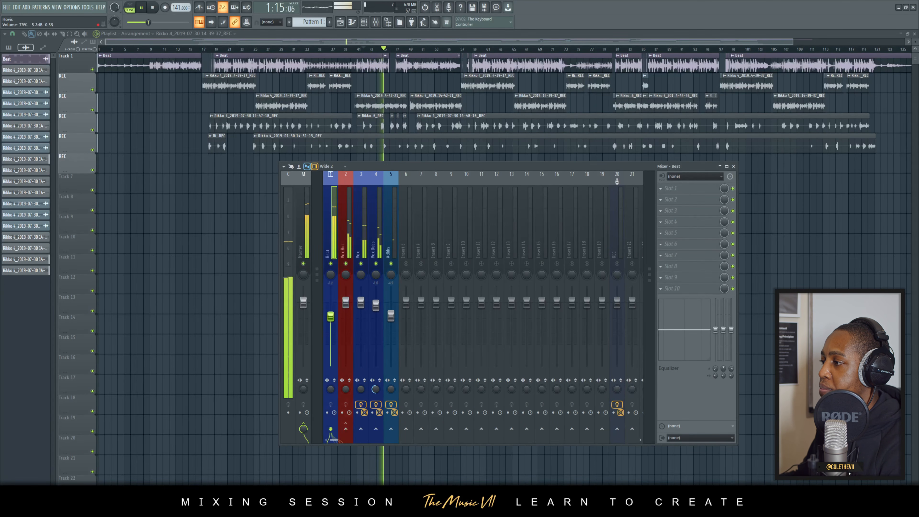
drag(391, 317, 392, 313)
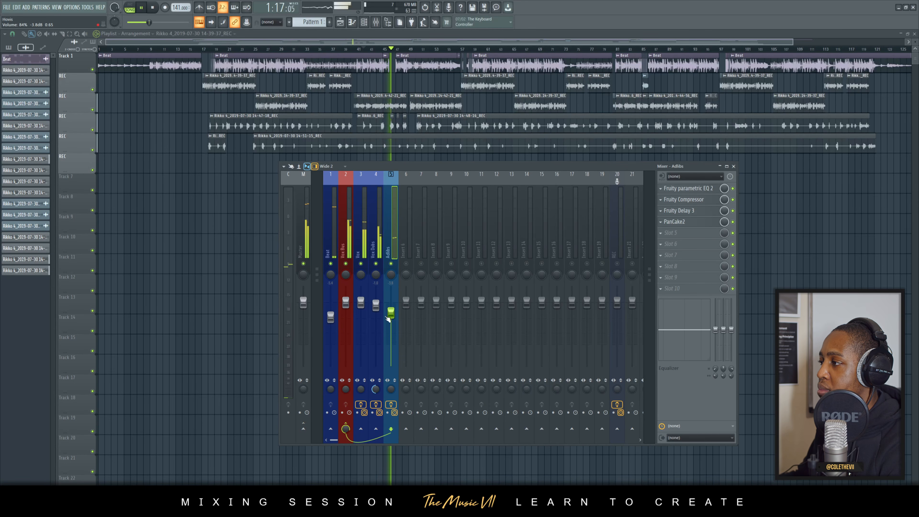
Stop playback, load RCompressor Stereo into the first Vox Bus slot, and move the mixer clear of the plugin window.
click(346, 235)
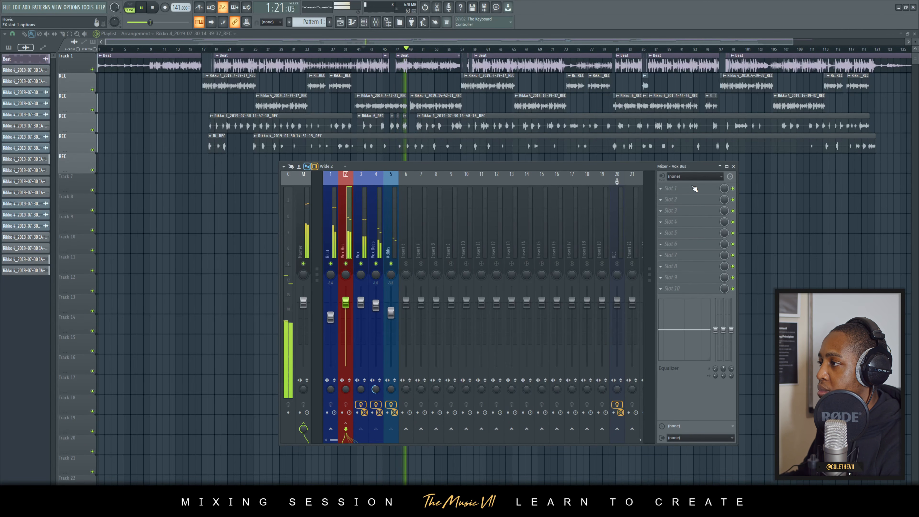
key(space)
click(690, 190)
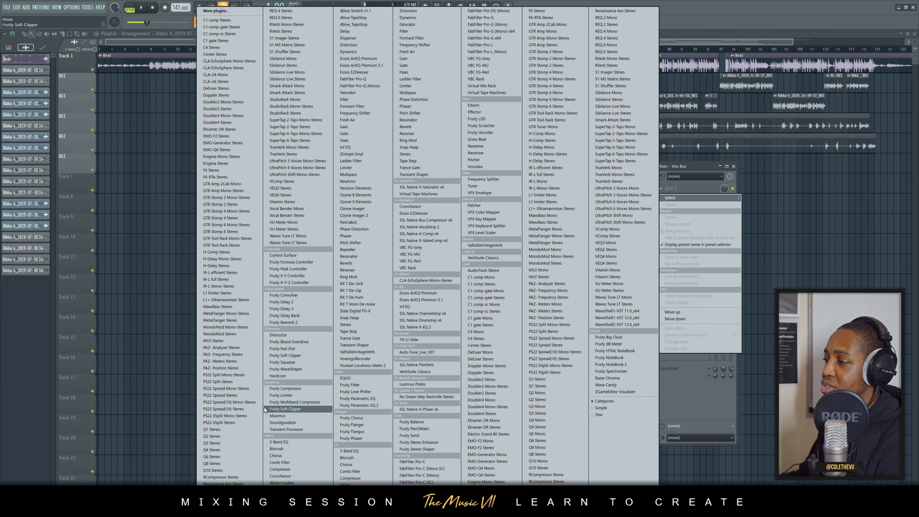
click(246, 477)
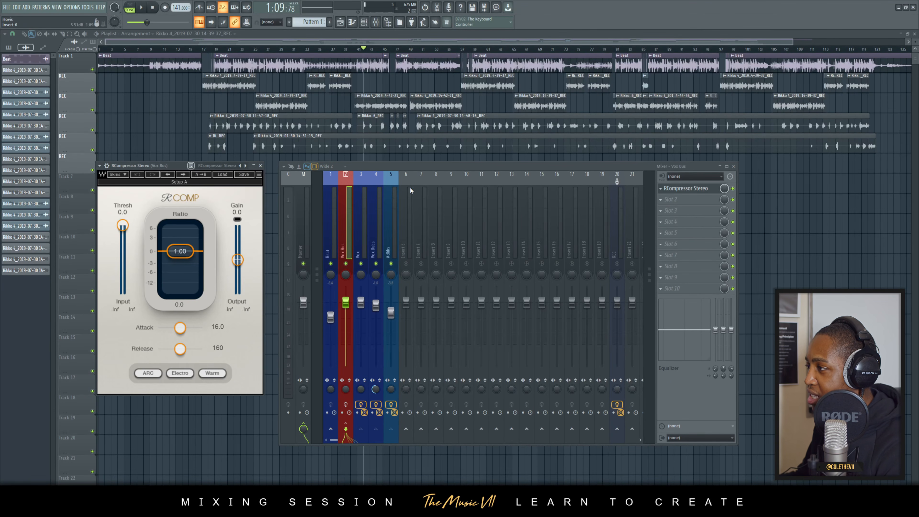
drag(418, 166, 461, 154)
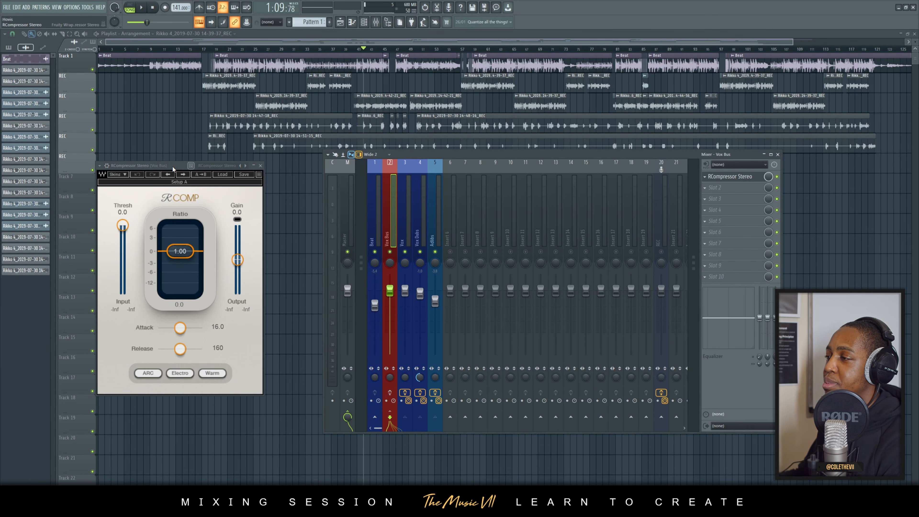
Lower the RCompressor threshold on the Vox Bus to -27.8 while auditioning the song.
drag(161, 164, 192, 153)
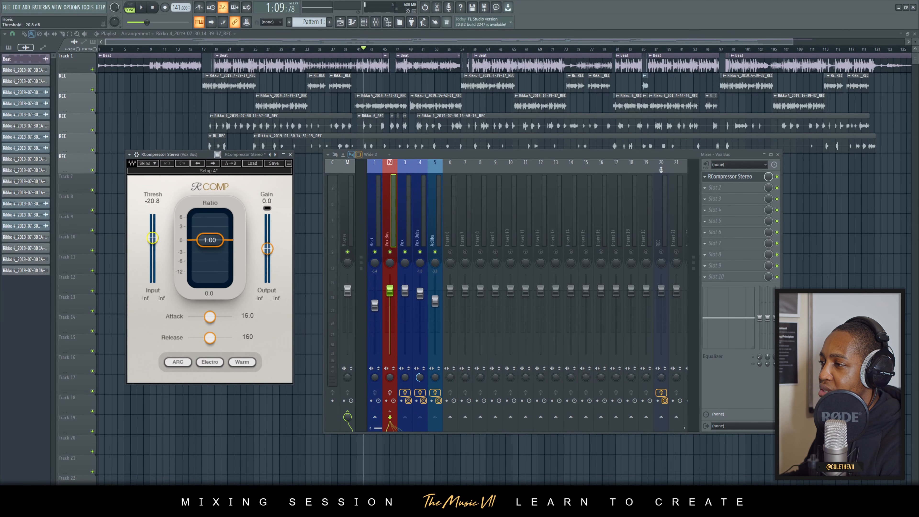
key(space)
drag(152, 241, 153, 245)
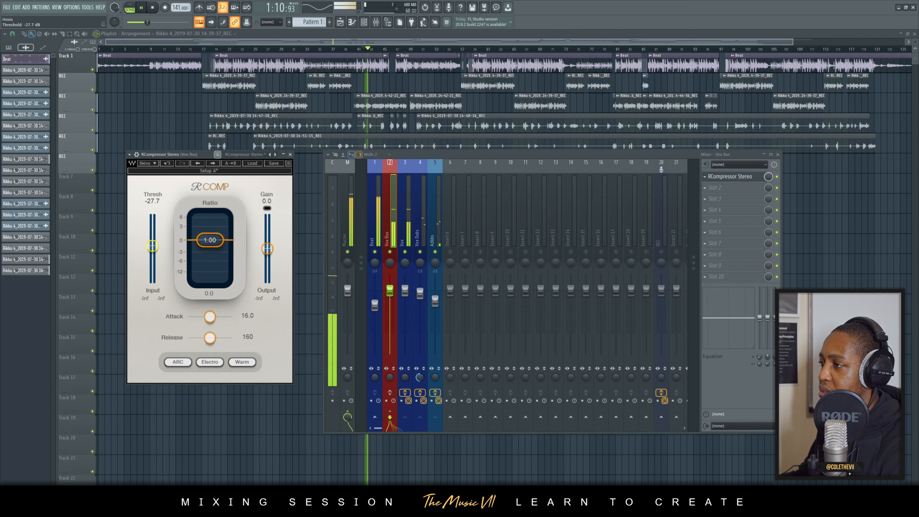
key(space)
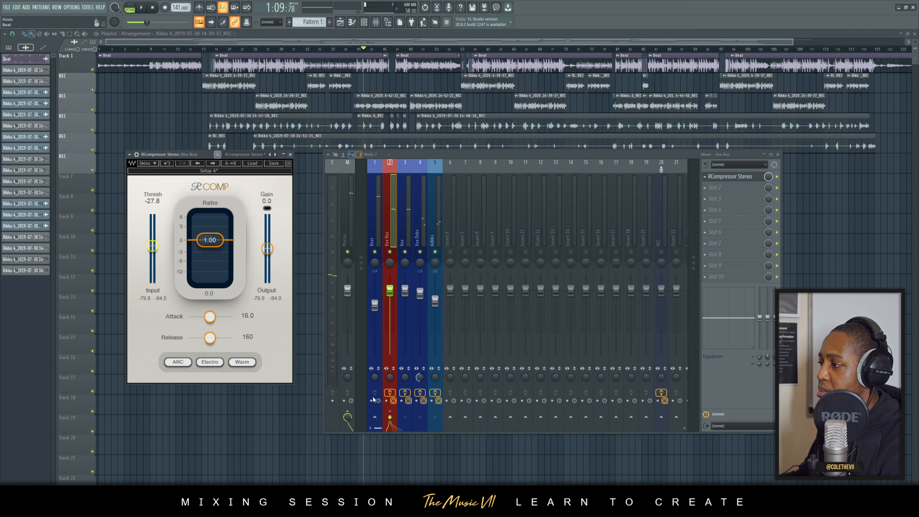
key(space)
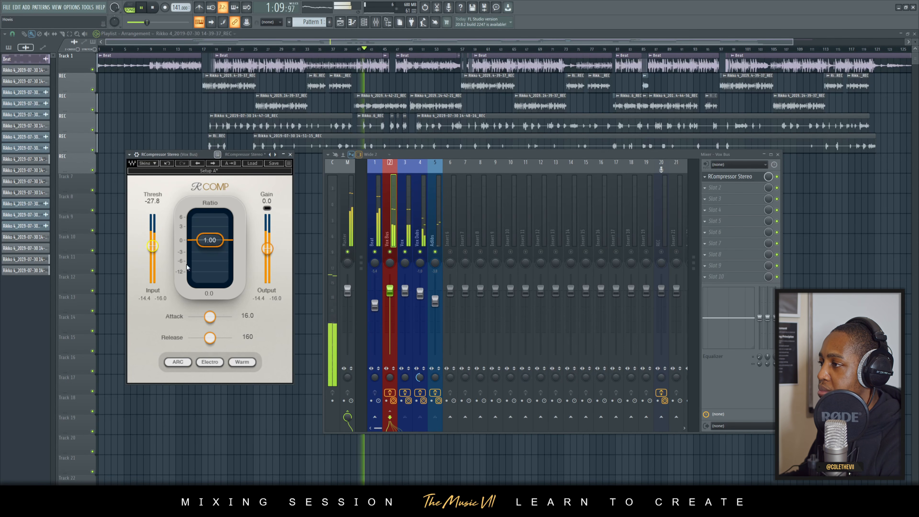
Set the Vox Bus compressor's threshold to -27.9, attack to 3.76 and ratio to 1.24.
drag(210, 240, 209, 244)
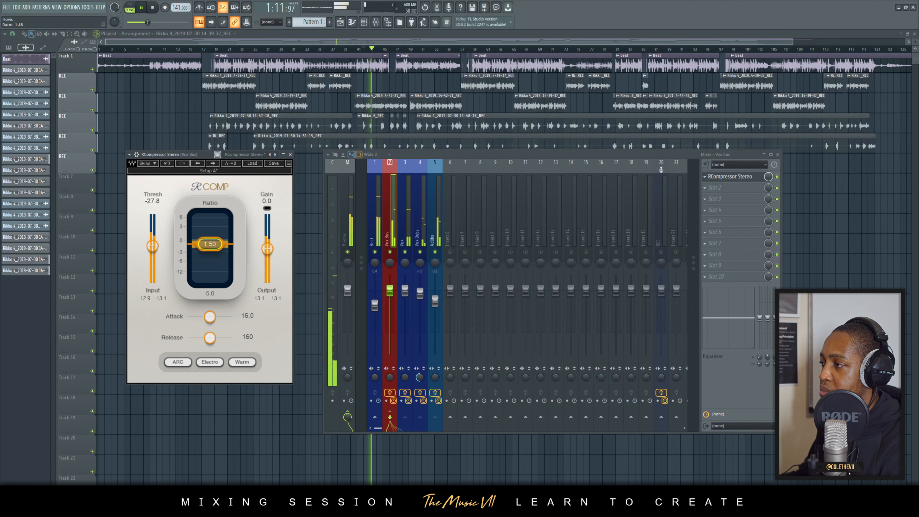
drag(153, 246, 152, 246)
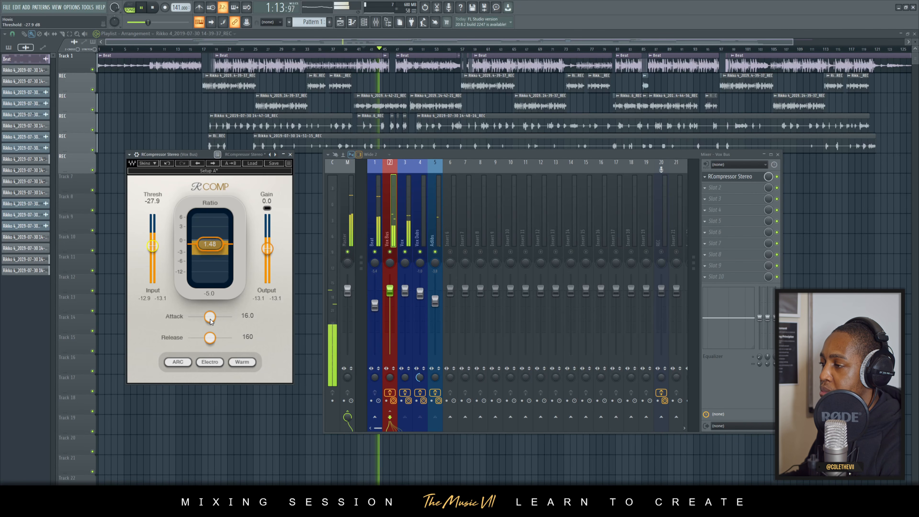
drag(211, 320, 200, 320)
drag(210, 244, 210, 242)
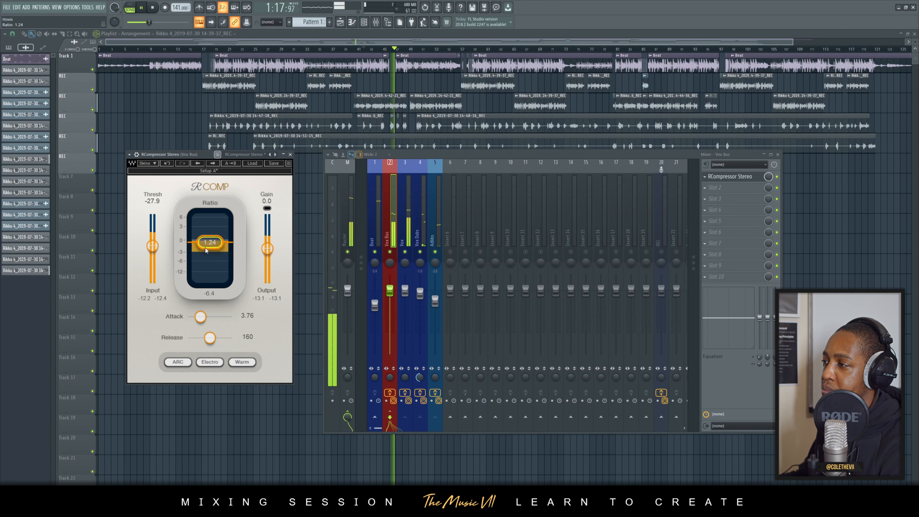
Raise the compressor's output gain to 4.3, save the project and stop playback.
click(268, 249)
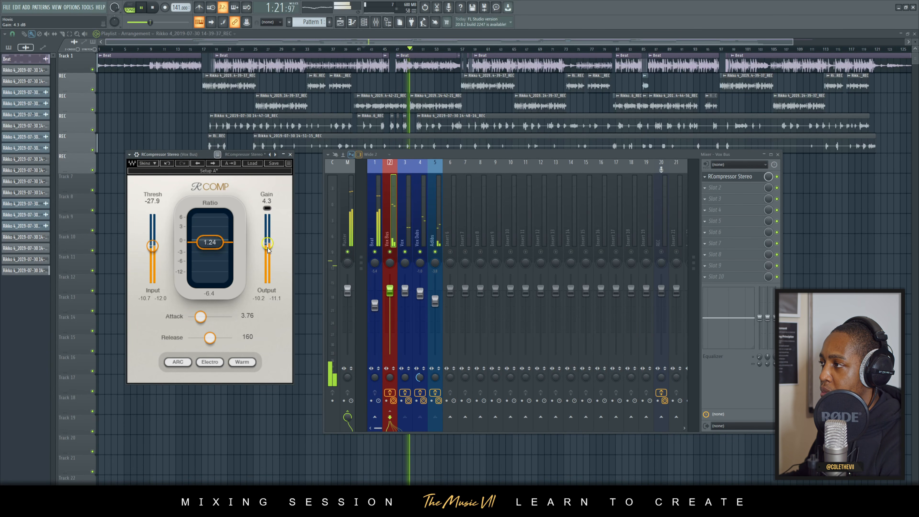
key(ctrl+s)
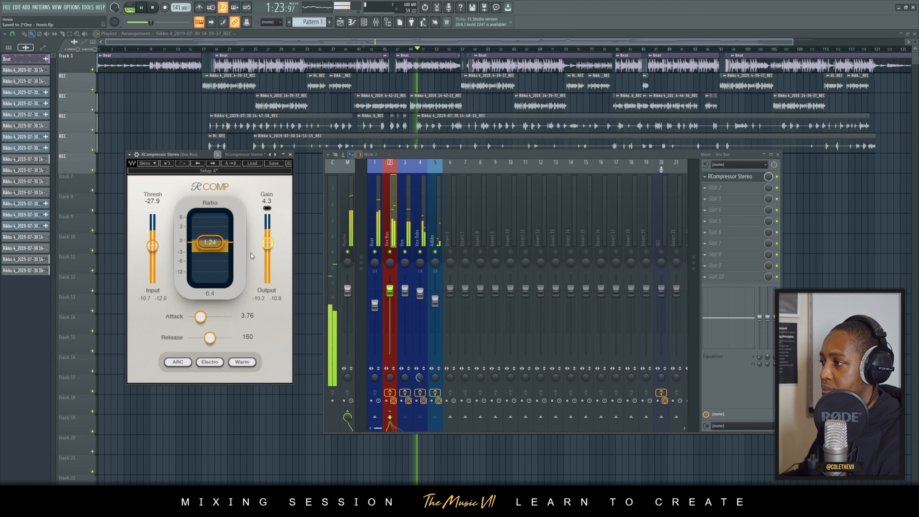
key(space)
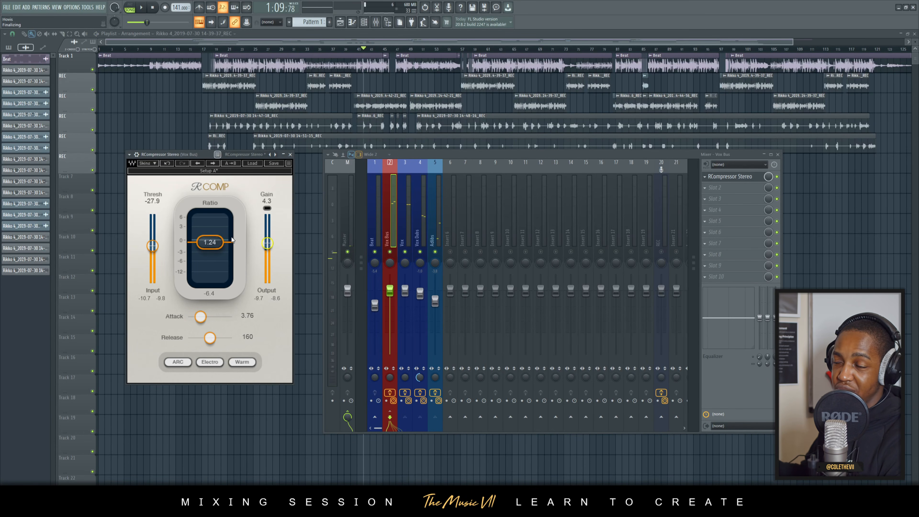
Refine the compressor during playback with attack 3.56 and ratio 1.48, and close the plugin.
key(space)
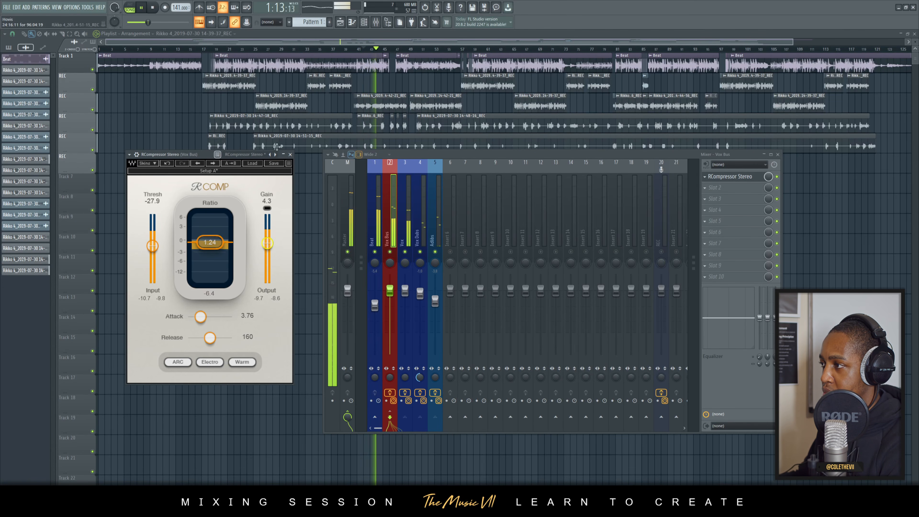
drag(201, 317, 199, 318)
drag(210, 242, 210, 244)
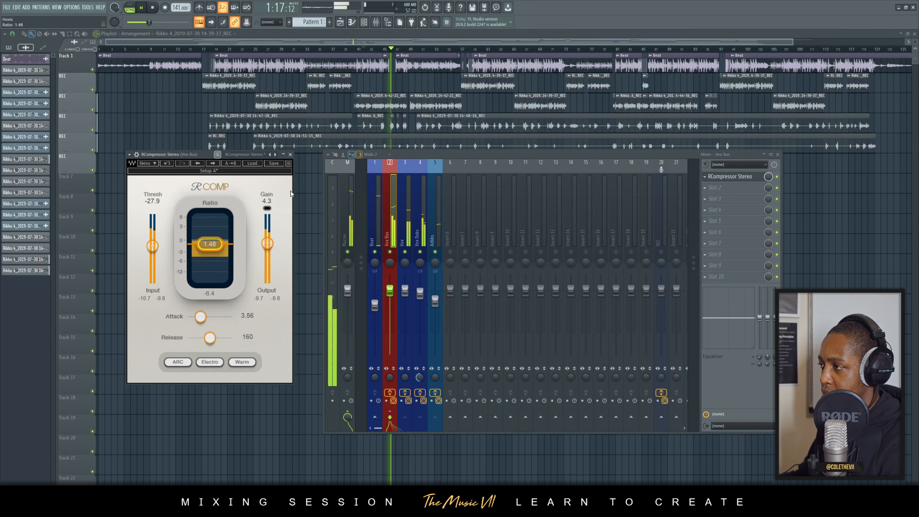
click(290, 154)
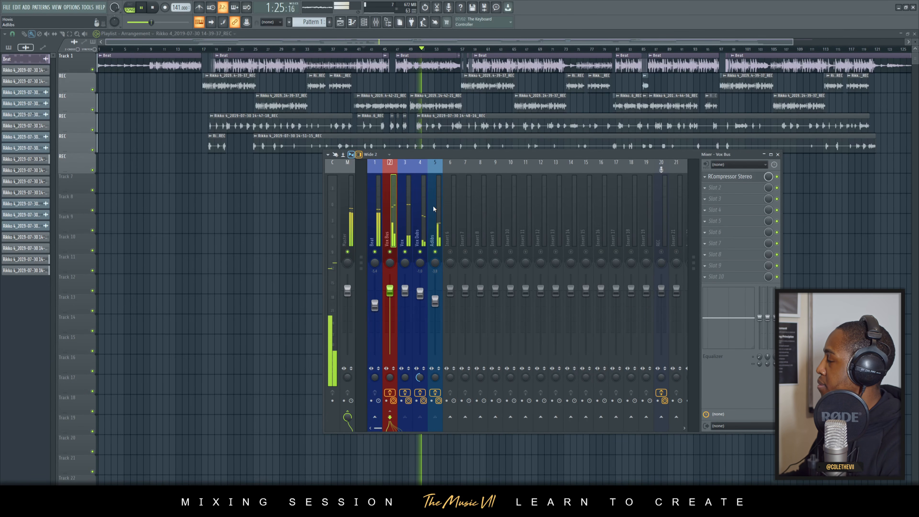
key(space)
Add DeEsser Stereo to slot 2 of the Vox Bus and lower its threshold to about -33 dB during playback.
click(730, 188)
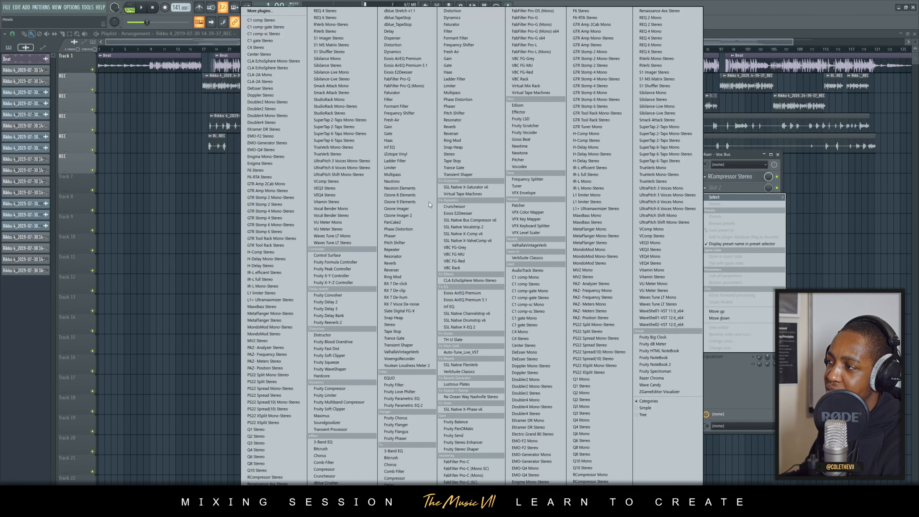
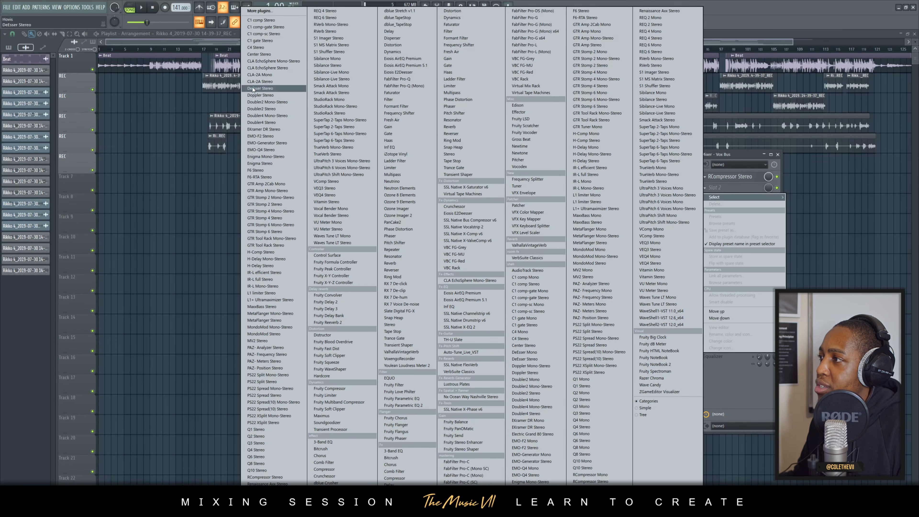
click(267, 89)
key(space)
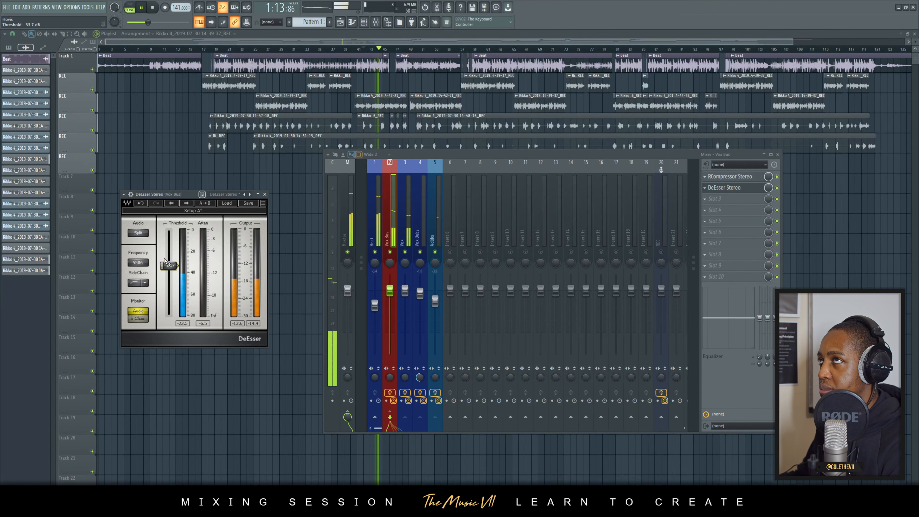
click(265, 194)
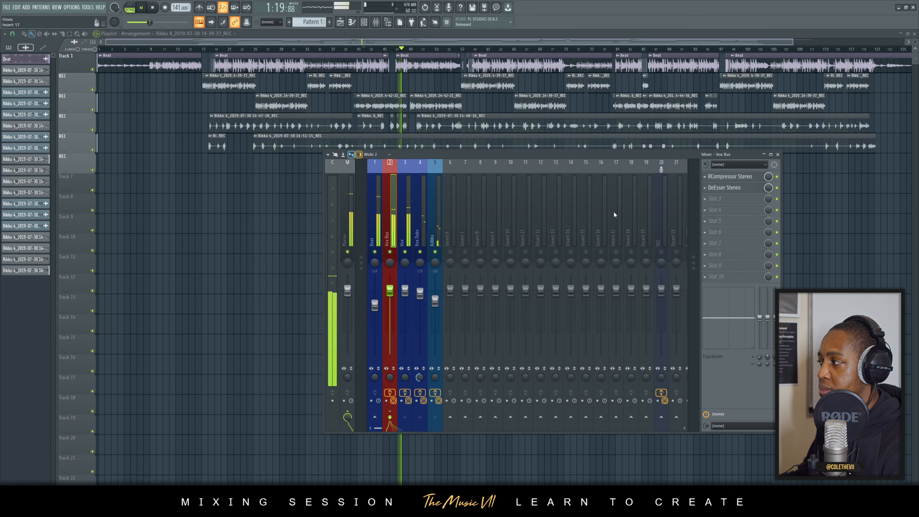
key(space)
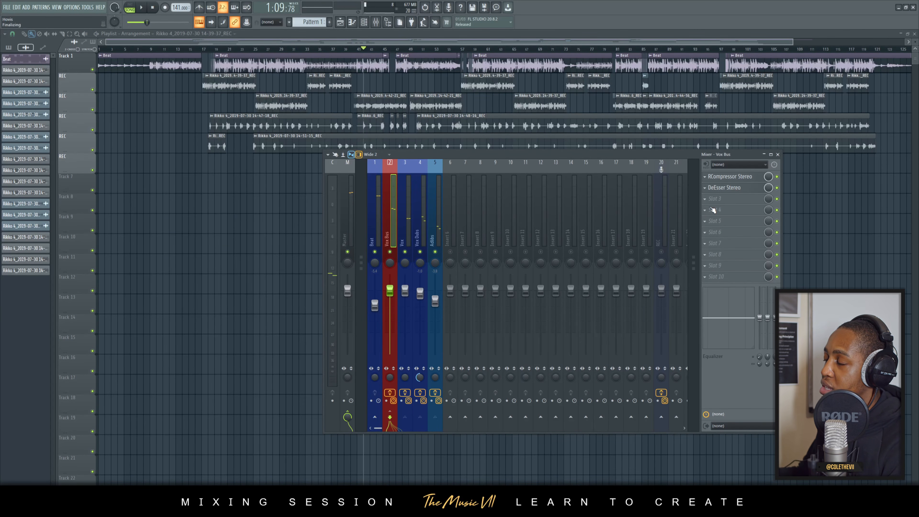
Load F6-RTA Stereo into slot 3 of the Vox Bus.
click(735, 198)
click(735, 200)
click(739, 200)
click(740, 200)
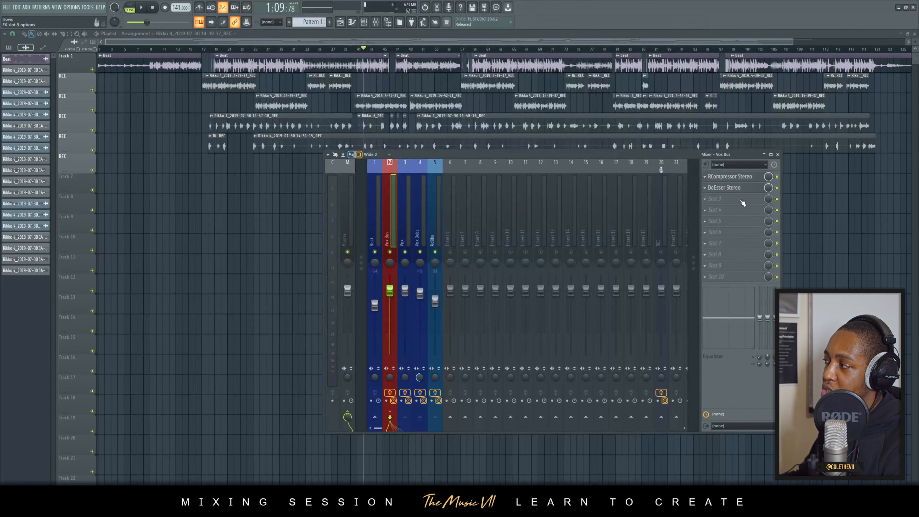
click(721, 201)
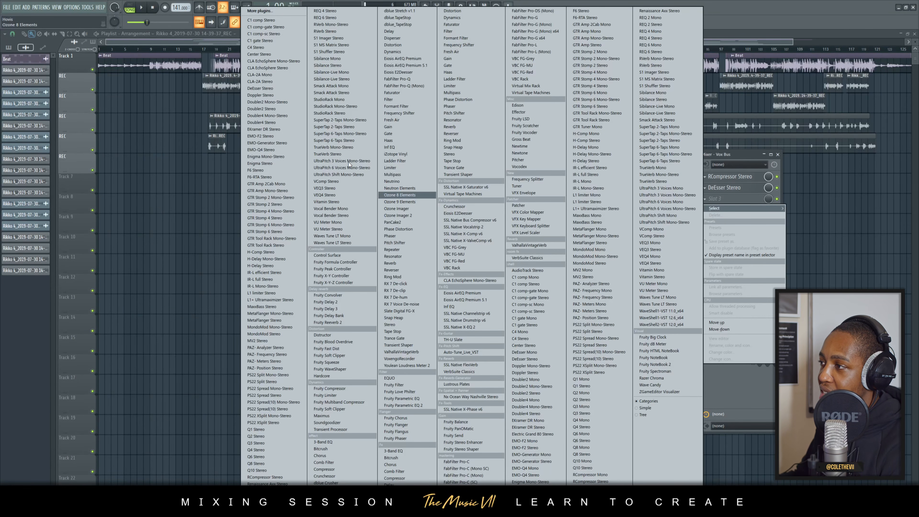
click(282, 180)
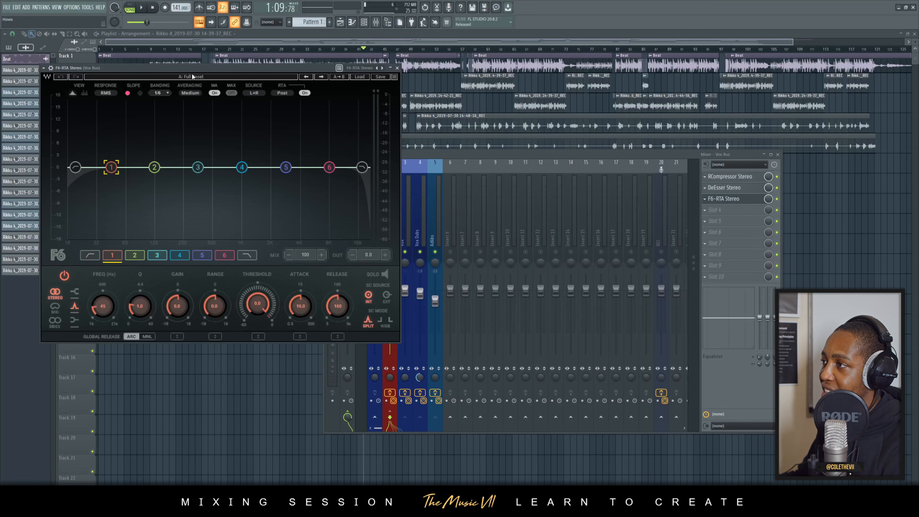
Mute the Beat track and rearrange the F6-RTA window and the mixer so the effect slots stay visible beside the equalizer.
drag(193, 77, 593, 164)
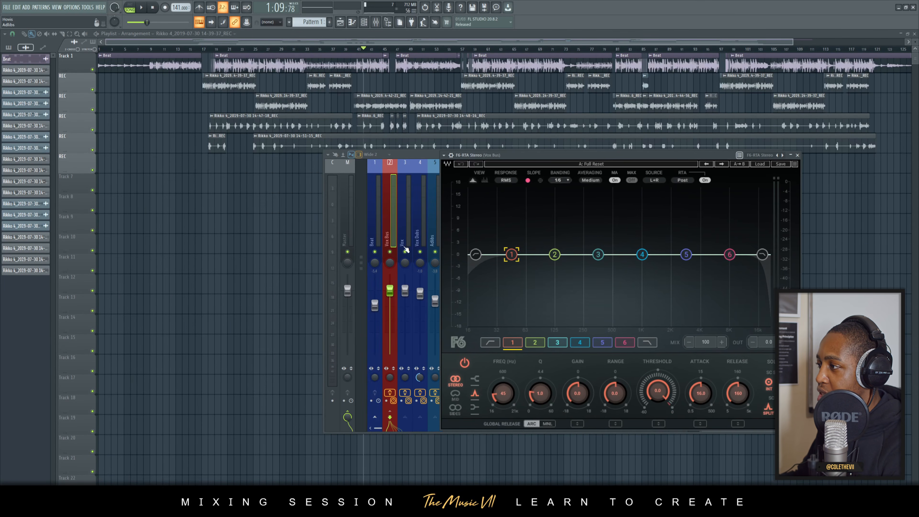
click(376, 252)
drag(678, 155, 365, 174)
drag(471, 152, 612, 139)
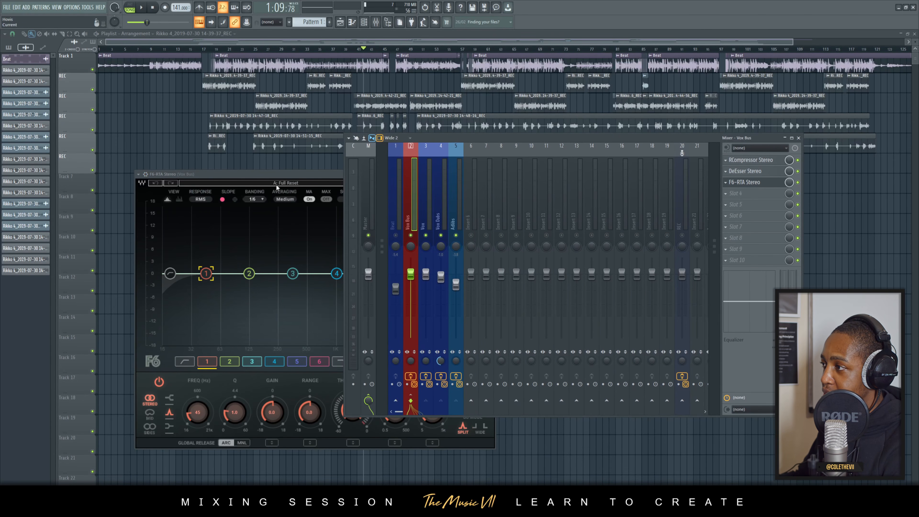
drag(286, 175, 320, 138)
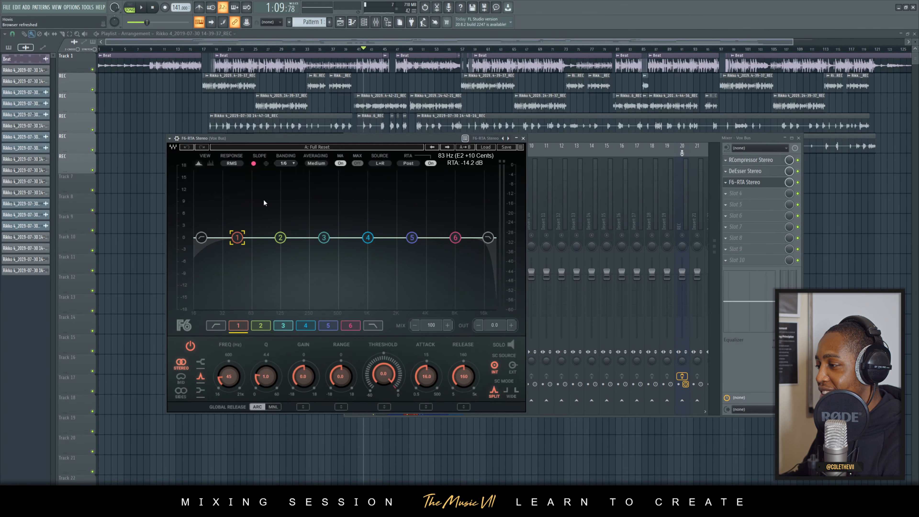
During playback, pull F6 band 1 down about 4 dB at 63 Hz and move the low-cut filter up in frequency.
key(space)
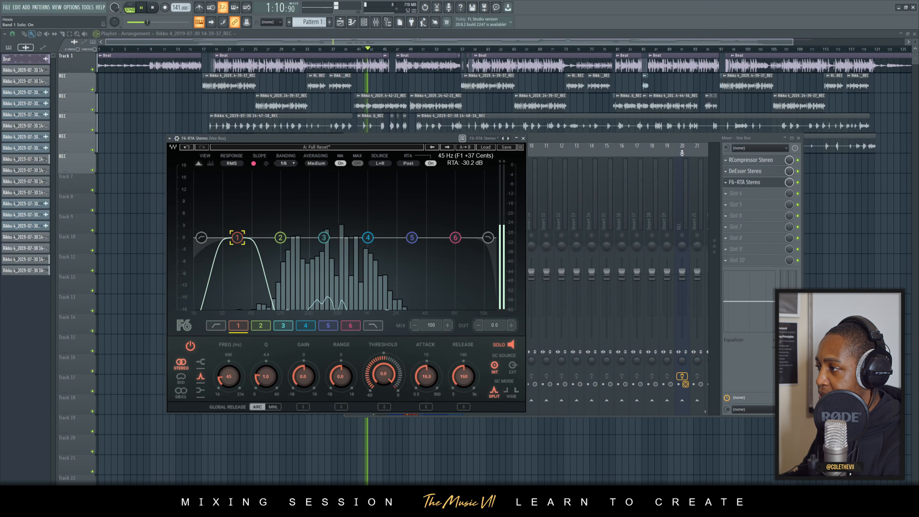
drag(237, 239, 256, 257)
key(space)
key(space)
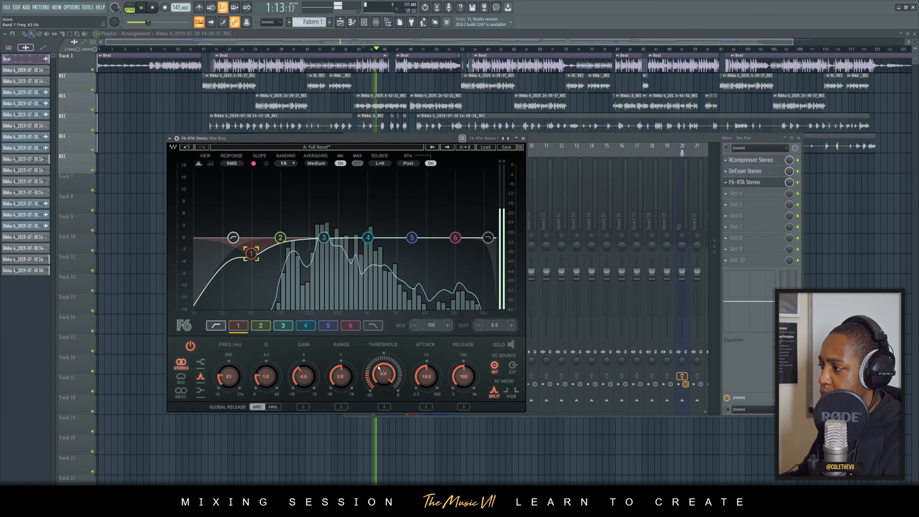
Give F6 band 1 a threshold of -48.7, range of -1.5 dB and Q of 0.4 at 58 Hz, and save the project.
drag(382, 372, 382, 389)
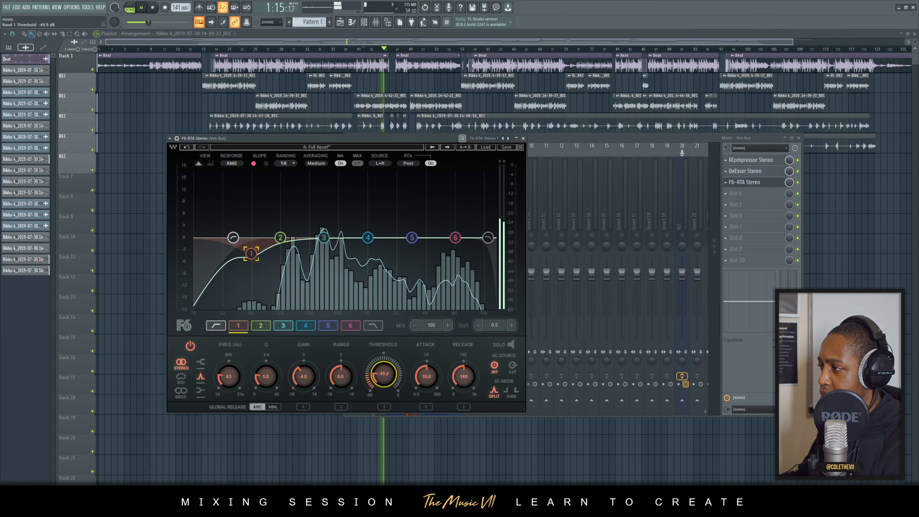
drag(336, 371, 336, 377)
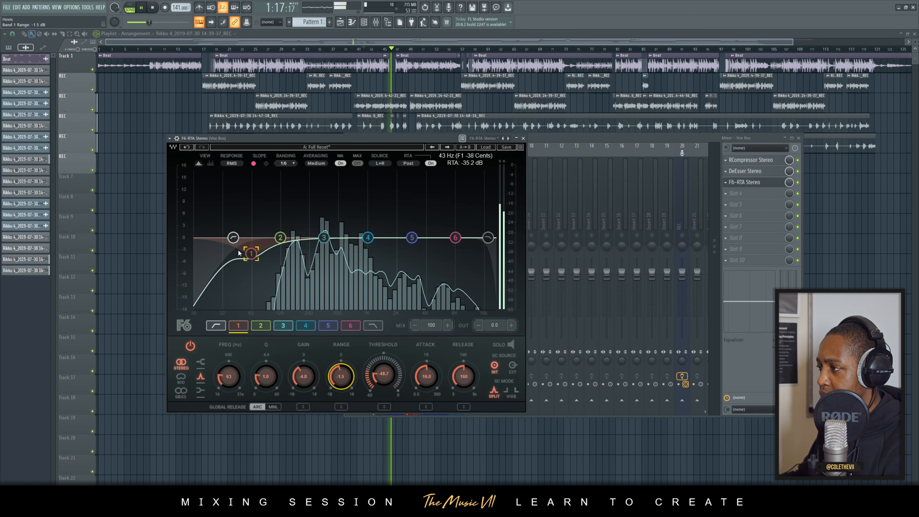
drag(244, 251, 242, 253)
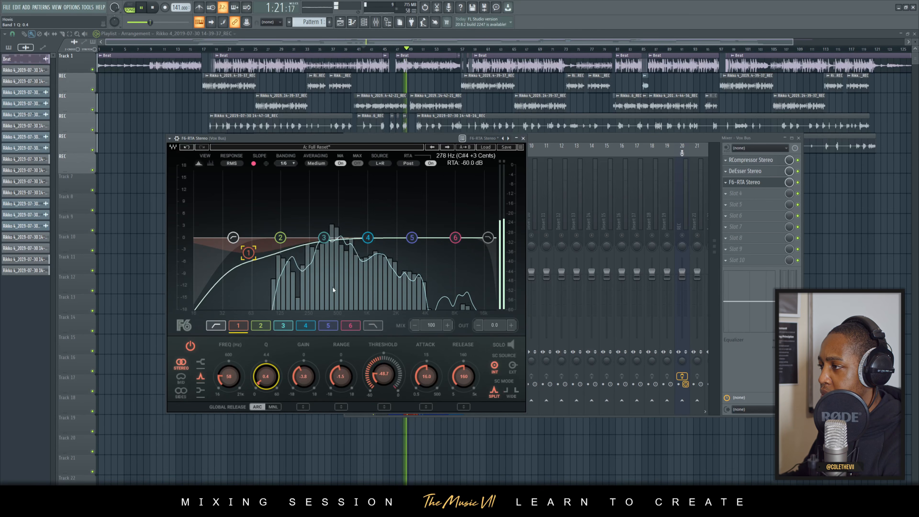
key(ctrl+s)
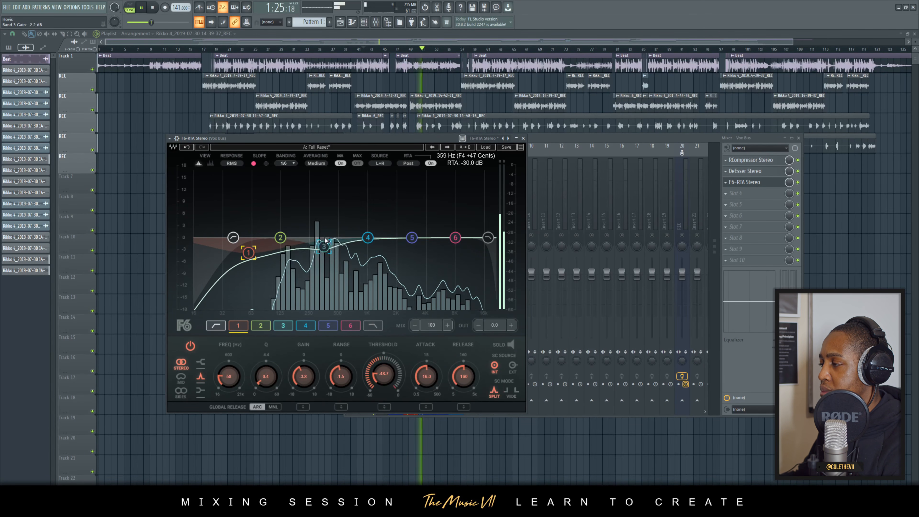
Apply a slight cut with F6 band 3 around 333 Hz and set its threshold to -12.5.
drag(324, 238, 322, 251)
drag(383, 375, 384, 410)
drag(322, 247, 321, 244)
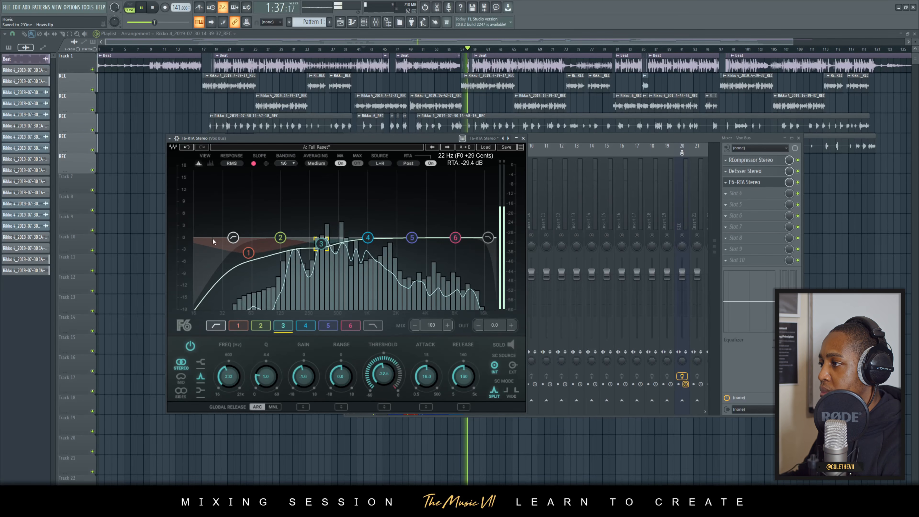
Raise the F6 low-cut frequency to about 46 Hz and save the project.
drag(233, 237, 239, 237)
key(ctrl+s)
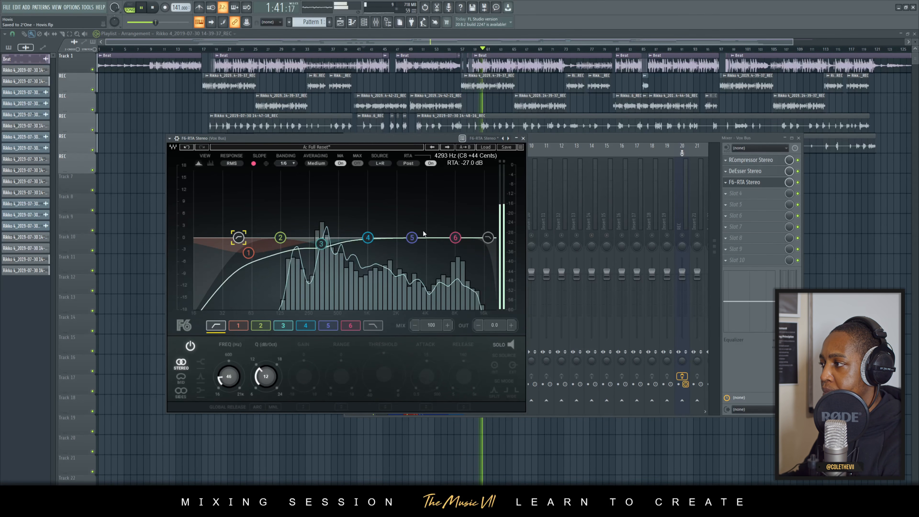
Set F6 band 6 to a 0.7 dB cut near 6.6 kHz with a threshold of -12.7 and a range of about -1.5 dB.
drag(459, 241, 448, 238)
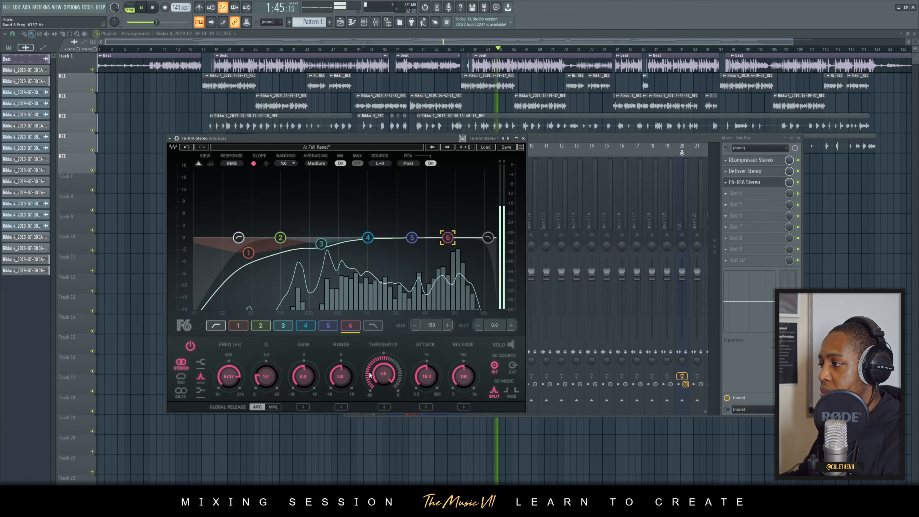
drag(380, 375, 341, 381)
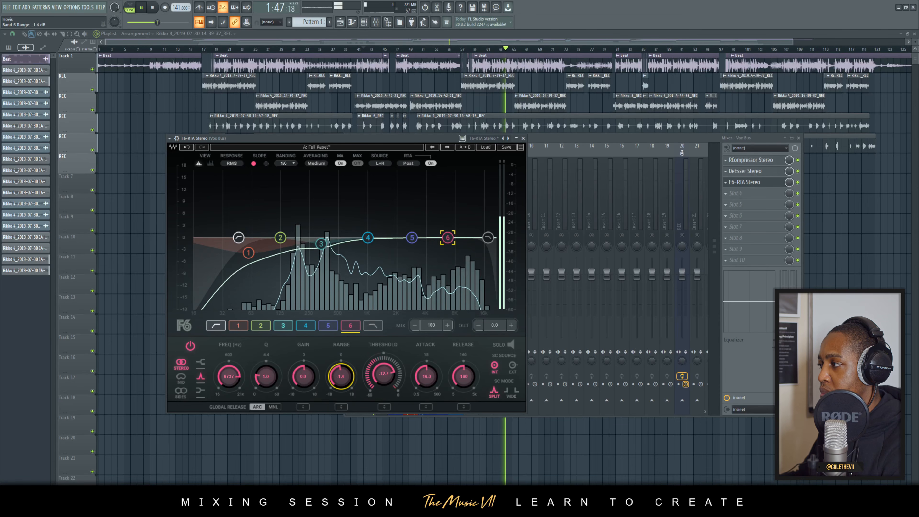
drag(448, 238, 448, 240)
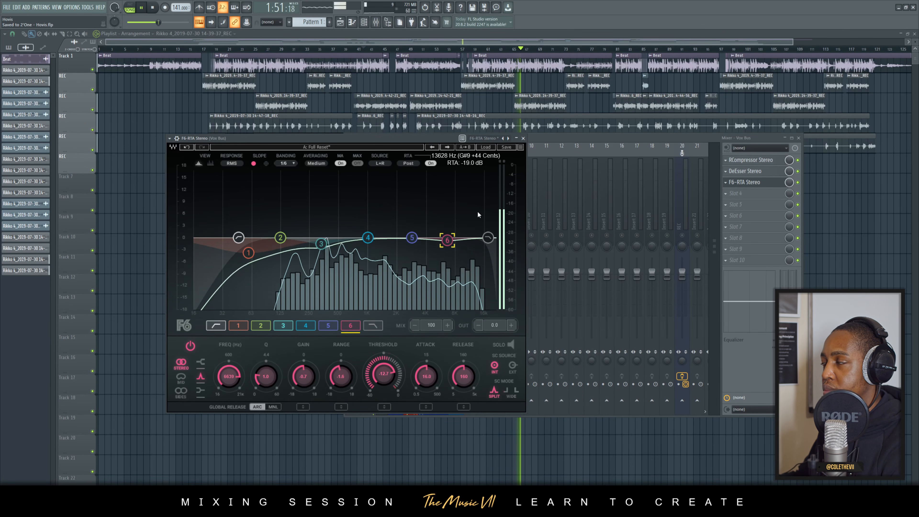
Save the project and close the F6 equalizer window.
key(ctrl+s)
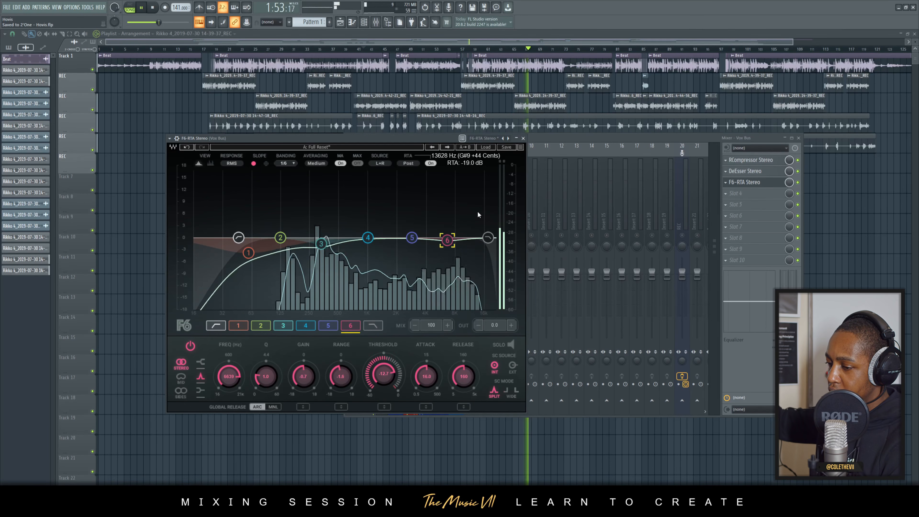
click(523, 137)
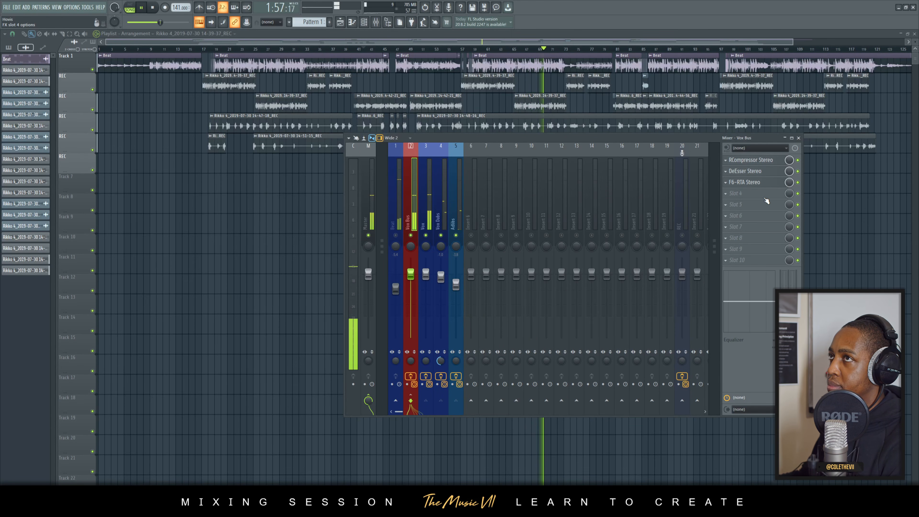
Play the vocal section repeatedly to compare the vocal bus with F6 enabled and bypassed.
key(space)
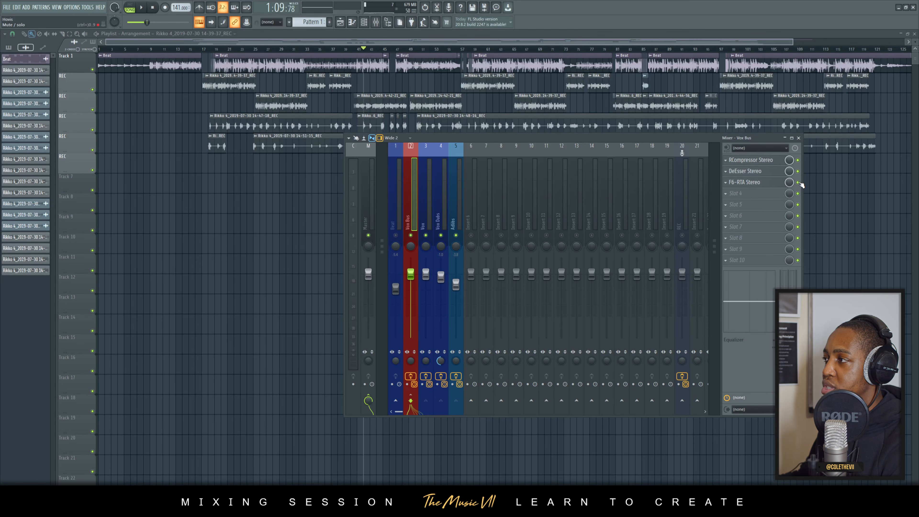
key(space)
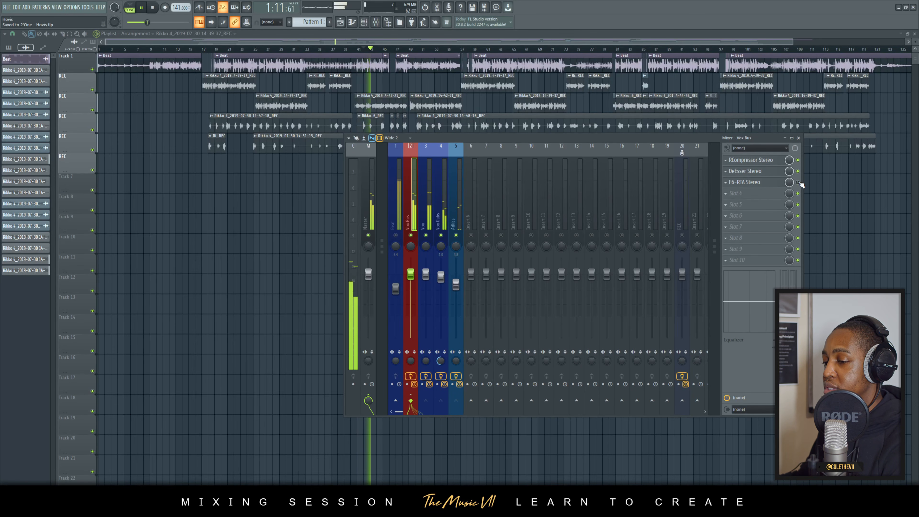
key(space)
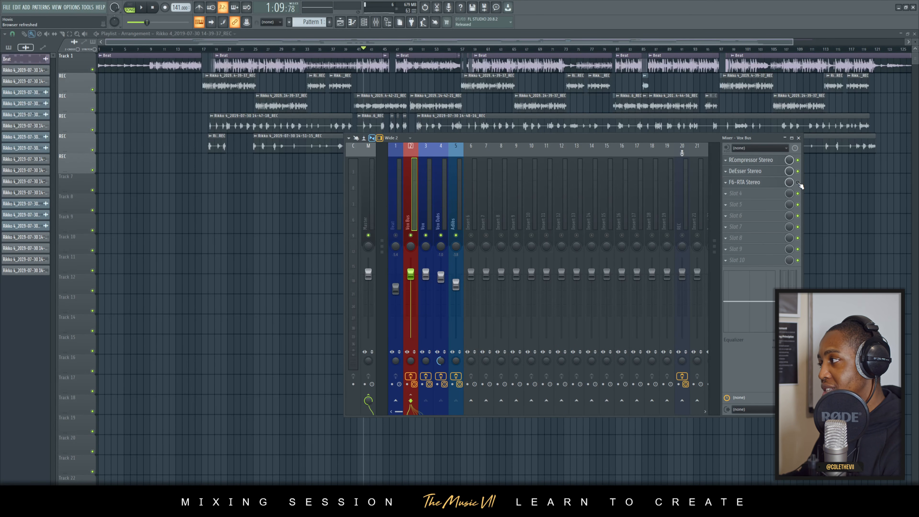
key(space)
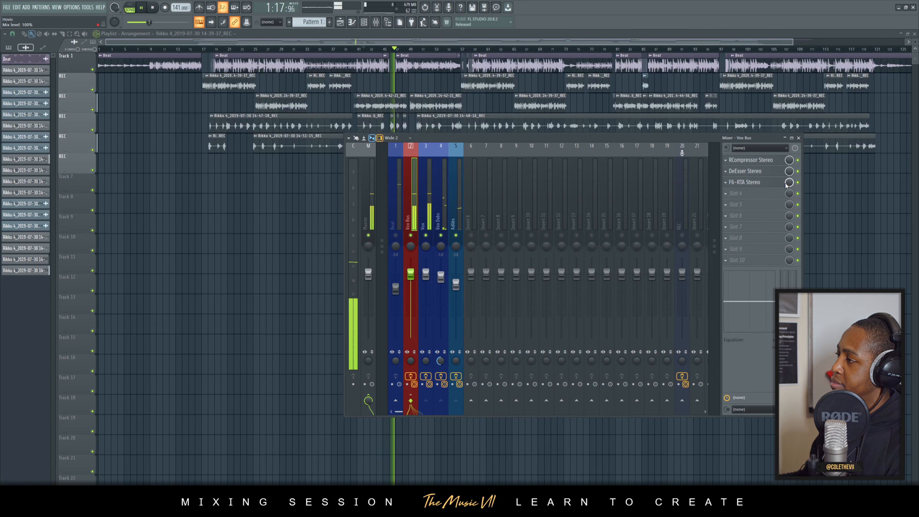
key(space)
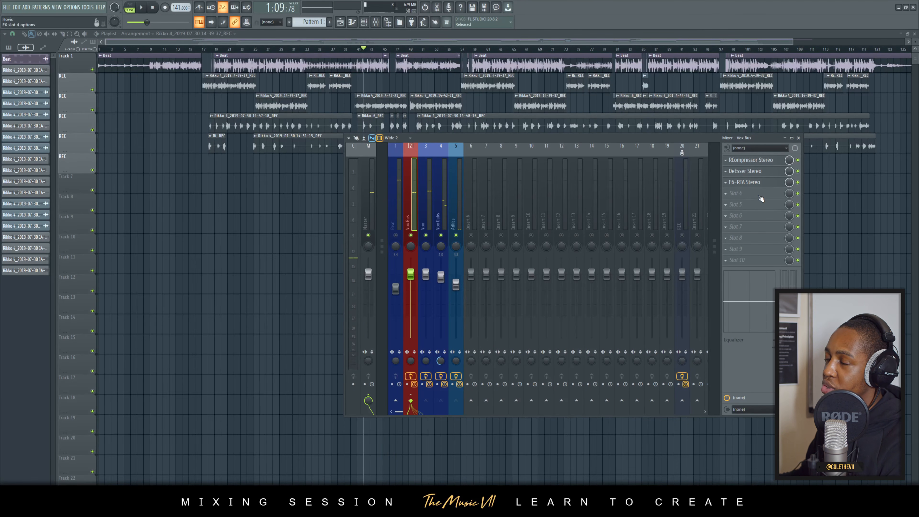
Load FabFilter Pro-Q into effect slot 4 of the vocal bus and reposition its window beside the mixer.
click(736, 194)
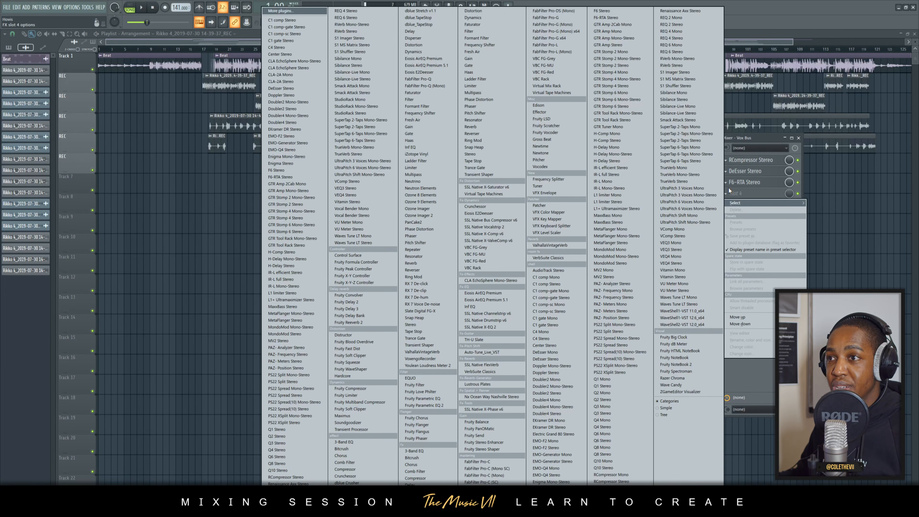
click(439, 78)
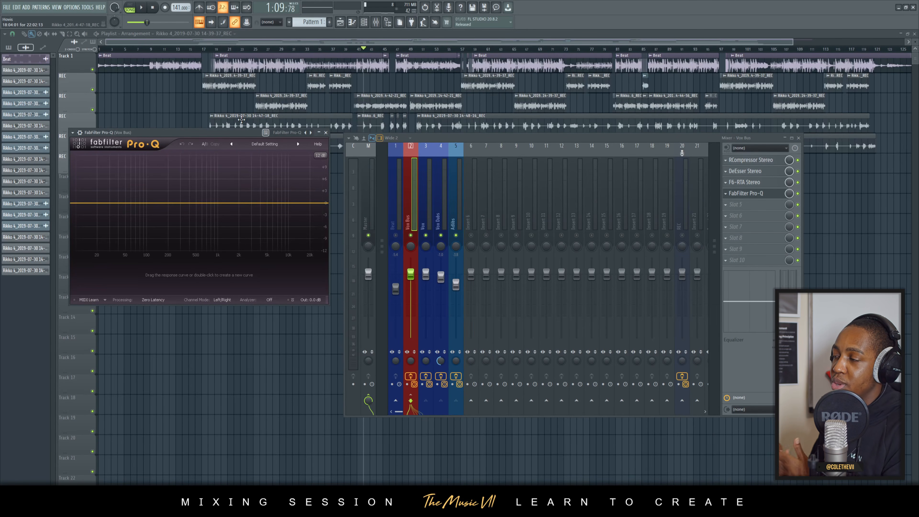
drag(194, 135, 193, 165)
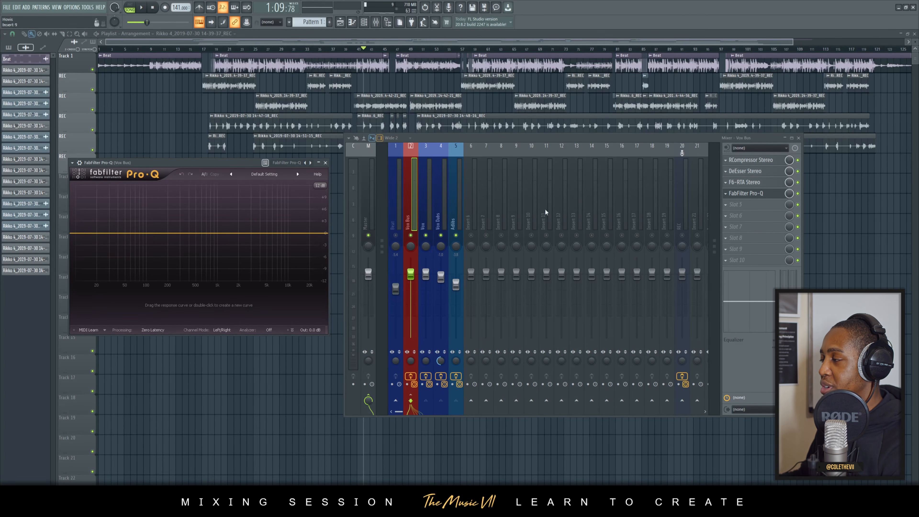
During playback, add a Pro-Q bell band boosting about 6.4 dB near 4.4 kHz.
key(space)
drag(235, 233, 263, 208)
right_click(264, 208)
click(465, 240)
key(space)
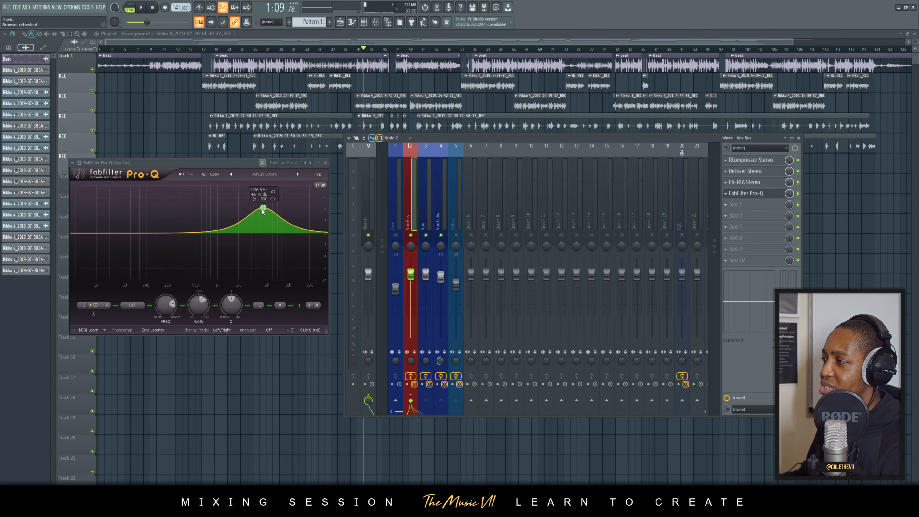
Narrow the Pro-Q band to a Q of about 17.4, widen the display range to 30 dB and boost it to 30 dB.
scroll(262, 207, up, 10)
key(space)
drag(262, 208, 258, 182)
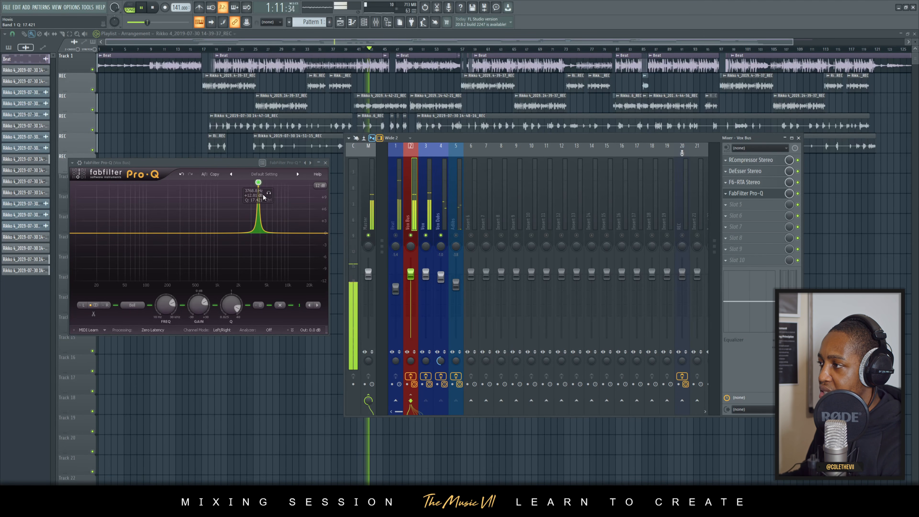
click(319, 185)
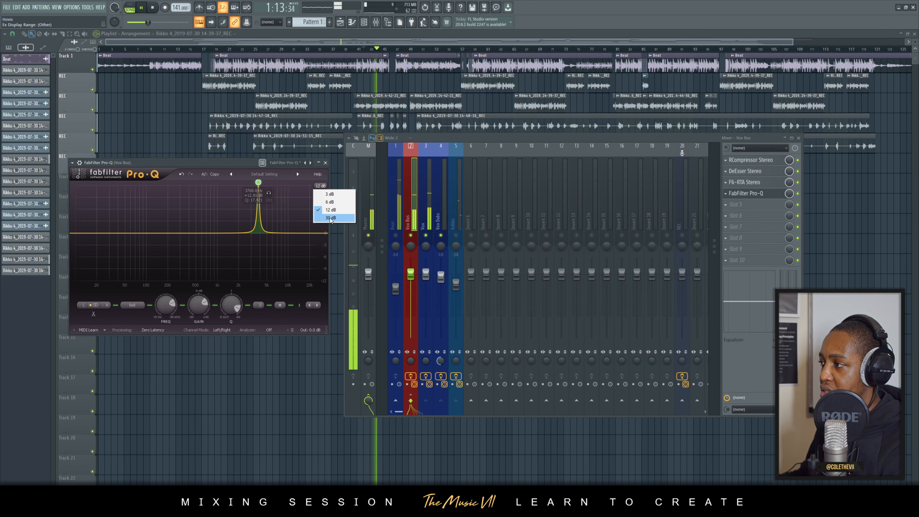
click(326, 222)
drag(262, 204, 264, 177)
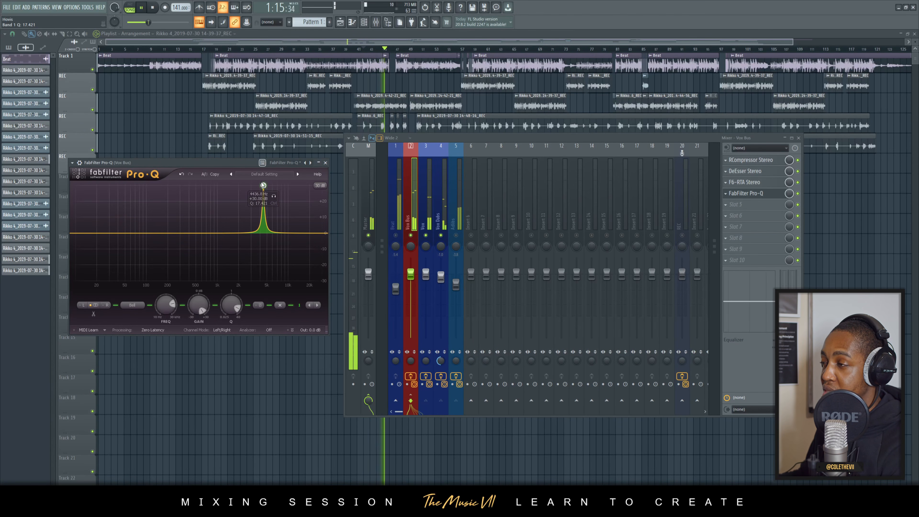
Turn the boost into a 3.5 dB cut near 4.6 kHz with a Q of about 7.2, and set the analyzer to Pre+Post.
key(space)
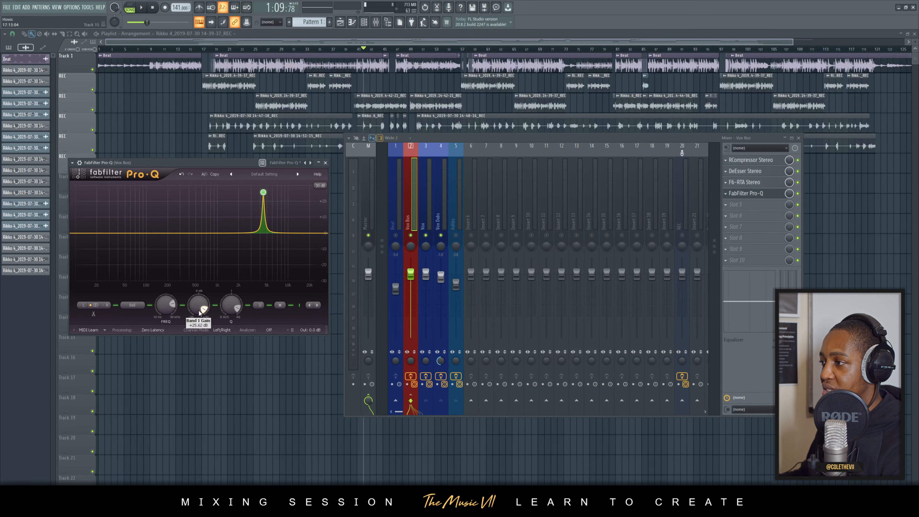
drag(209, 371, 210, 367)
key(space)
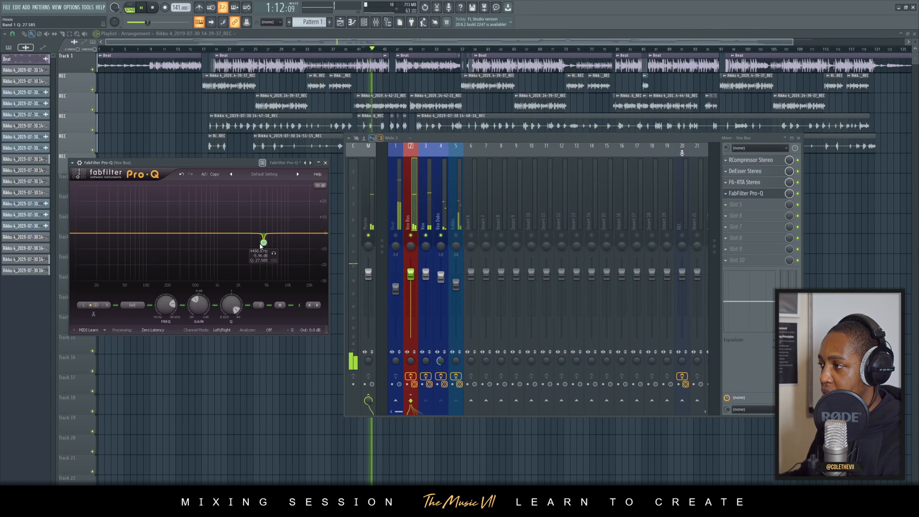
scroll(263, 243, down, 5)
click(273, 253)
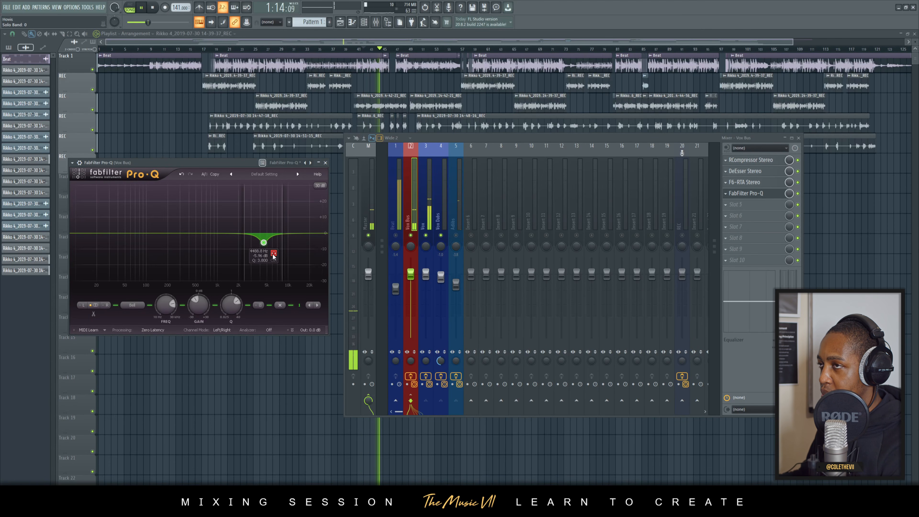
click(274, 254)
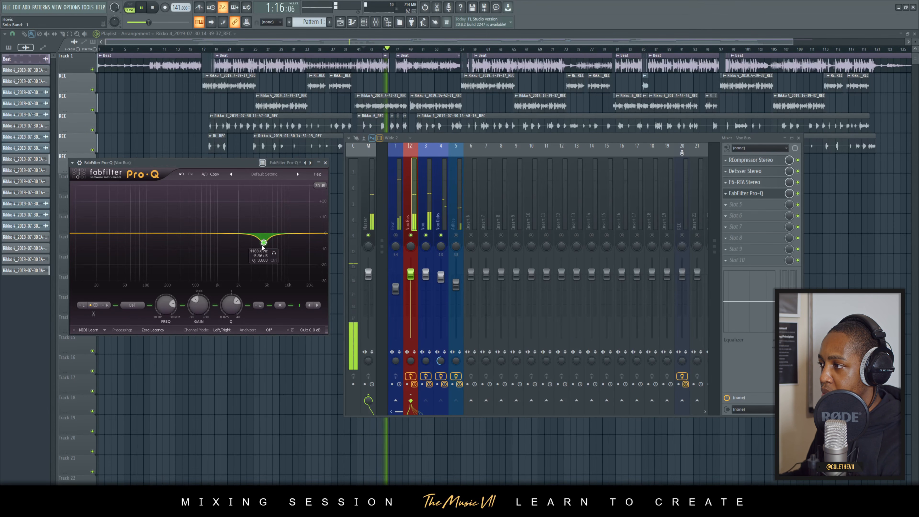
scroll(263, 243, up, 3)
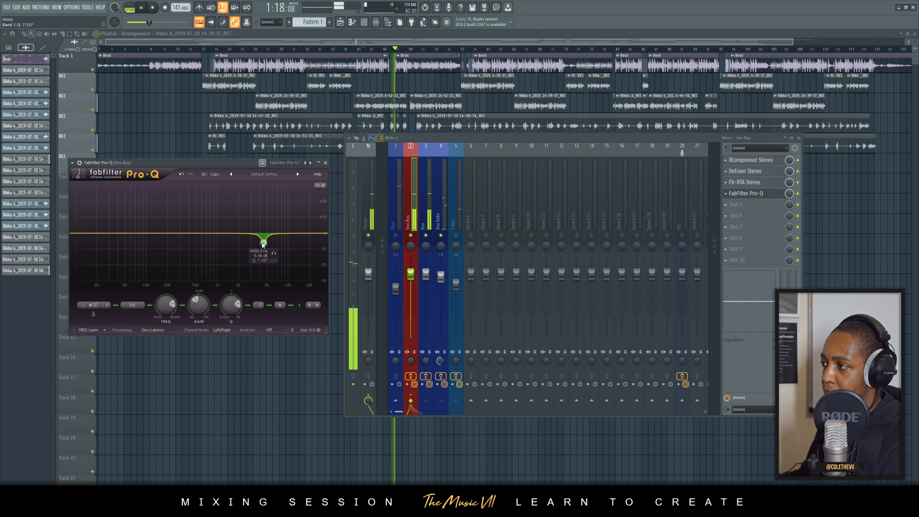
click(269, 330)
click(278, 373)
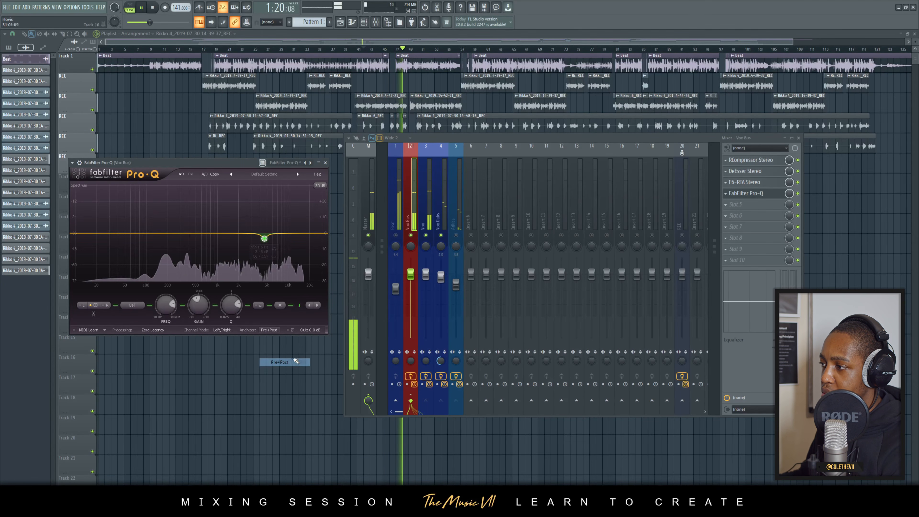
Add a second narrow Pro-Q band near 1.8 kHz, boost it to hear the resonance, and cut it by about 5.8 dB.
click(232, 234)
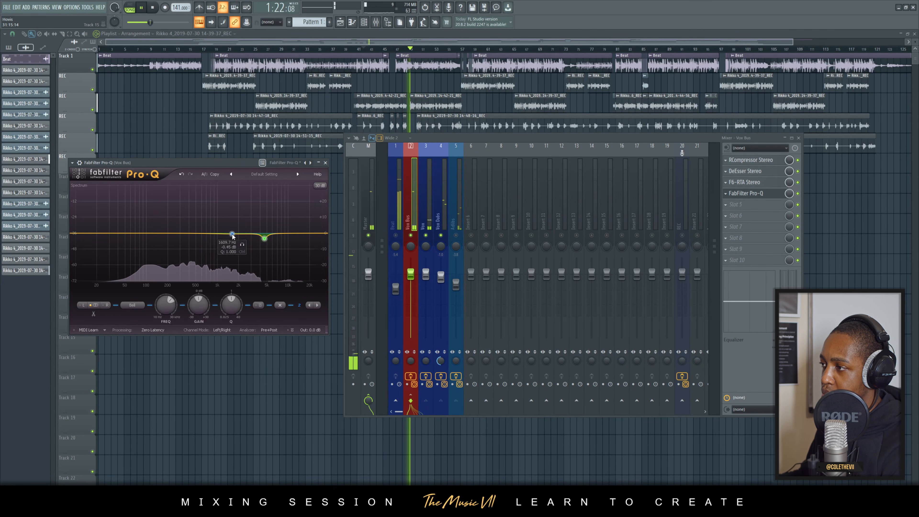
drag(231, 234, 236, 205)
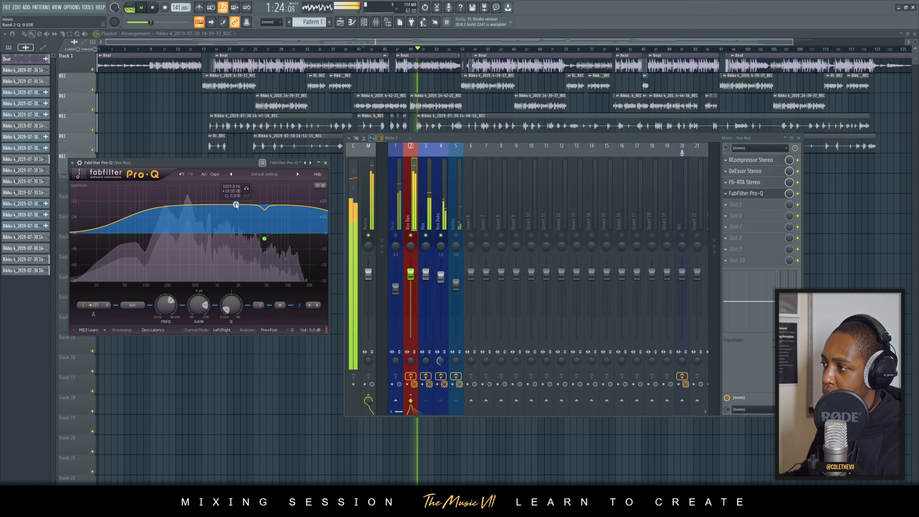
scroll(236, 204, up, 5)
scroll(236, 205, up, 3)
click(247, 189)
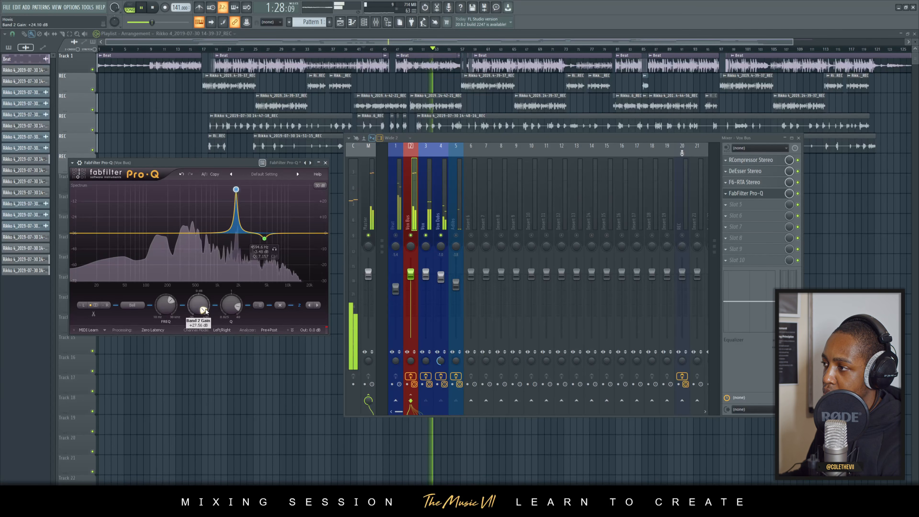
drag(199, 314, 193, 293)
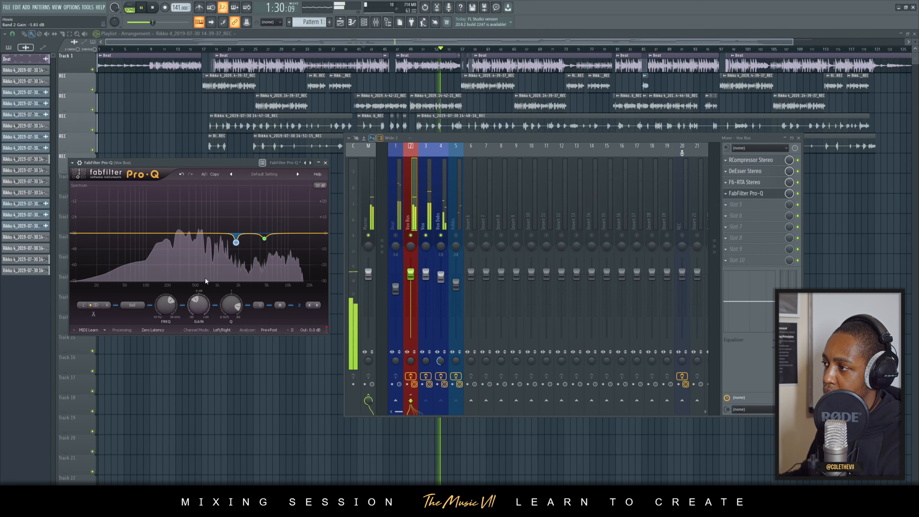
Add a third narrow band just below 8.8 kHz, boost it to check the resonance, turn it into a cut and save the project.
click(284, 233)
scroll(284, 233, up, 10)
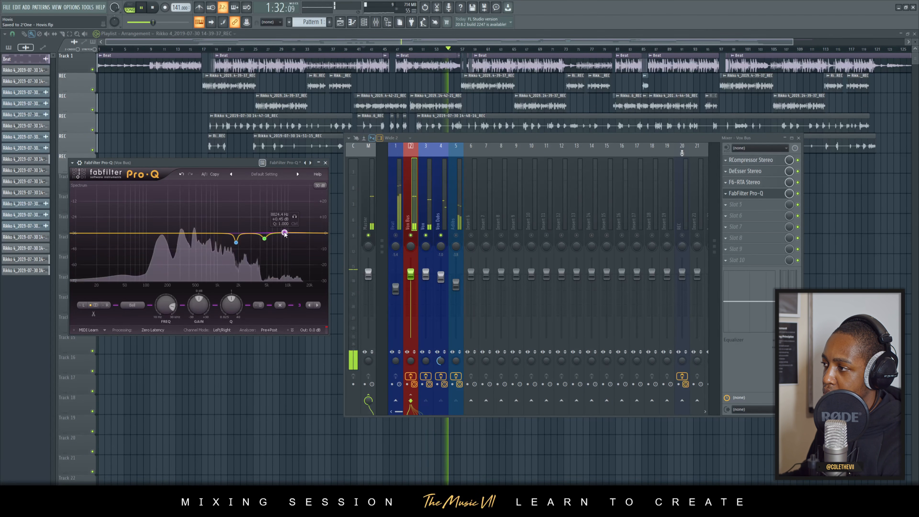
drag(285, 233, 282, 189)
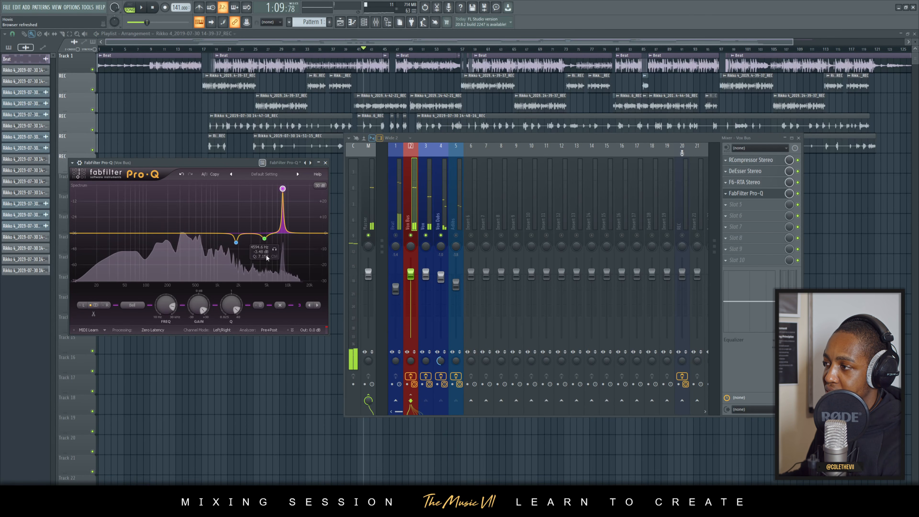
drag(199, 305, 197, 352)
key(ctrl+s)
Add a 2.5 dB bell cut near 60 Hz and a low-shelf cut, and ease the narrow 1.8 kHz and 8.7 kHz cuts.
key(space)
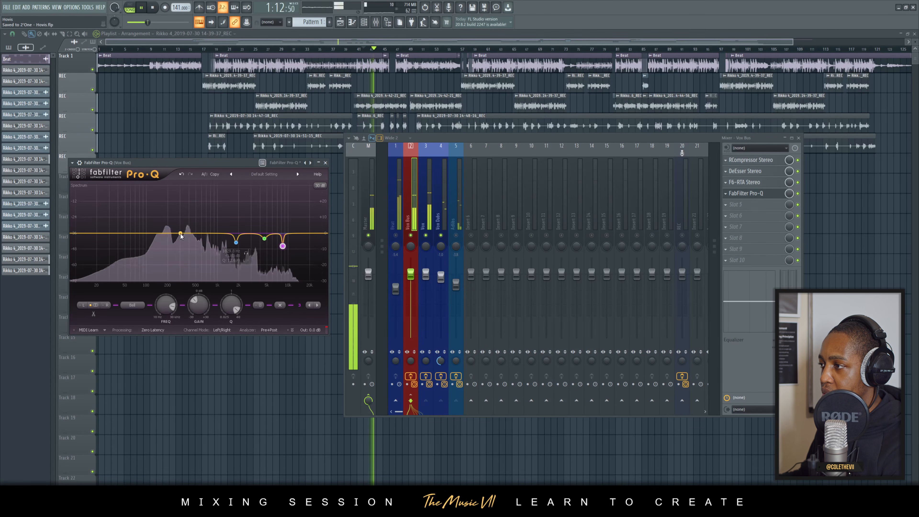
drag(123, 240, 82, 251)
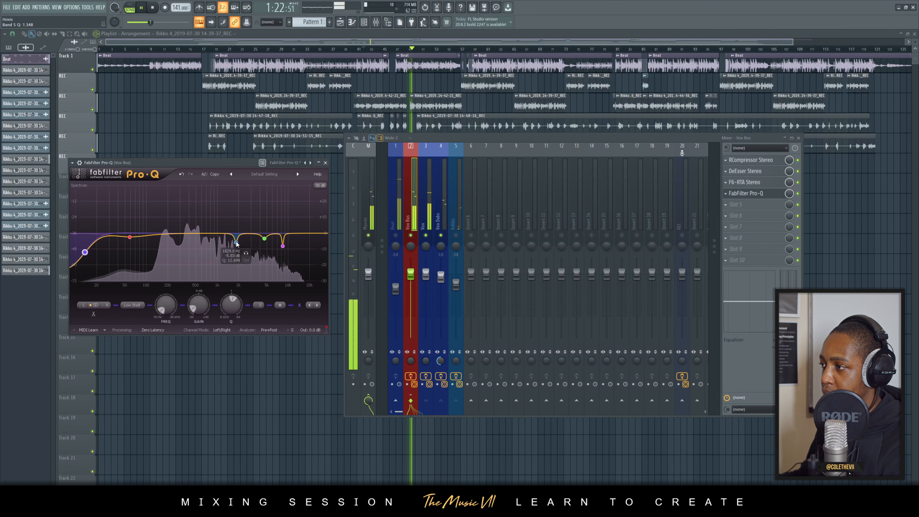
drag(236, 243, 284, 243)
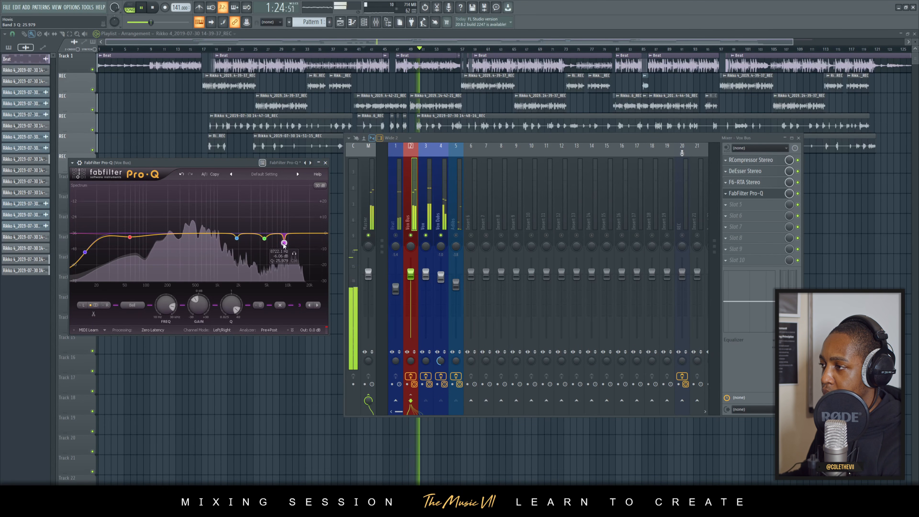
Move the low shelf up to about 28 Hz with a cut of about 26 dB and a Q of 0.715.
drag(85, 251, 93, 252)
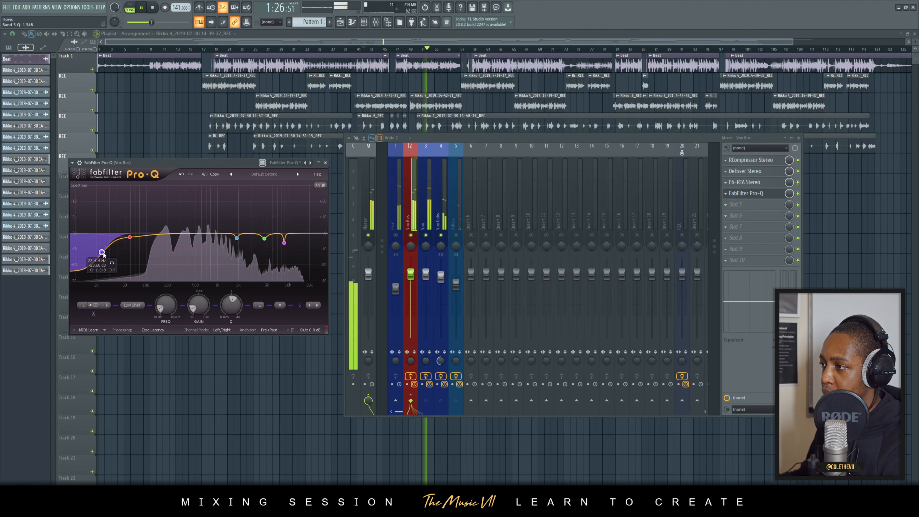
scroll(103, 252, down, 4)
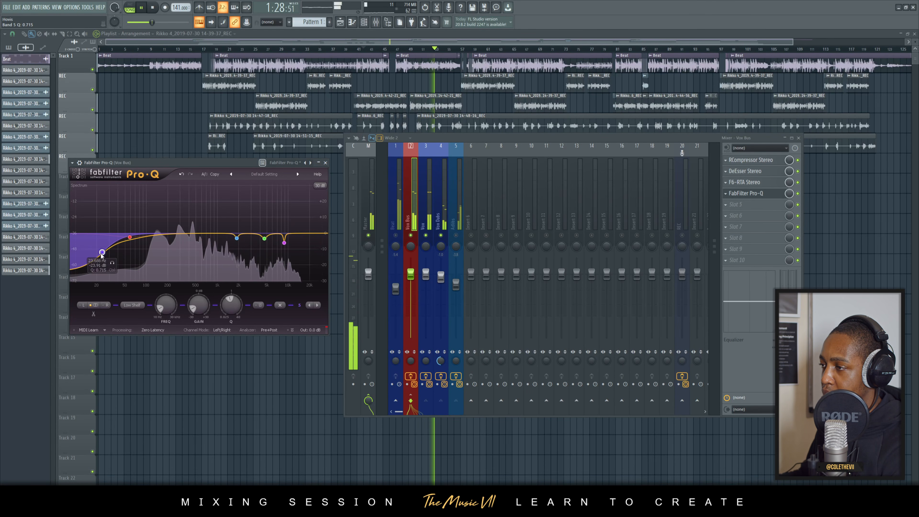
drag(101, 255, 104, 258)
drag(105, 259, 107, 259)
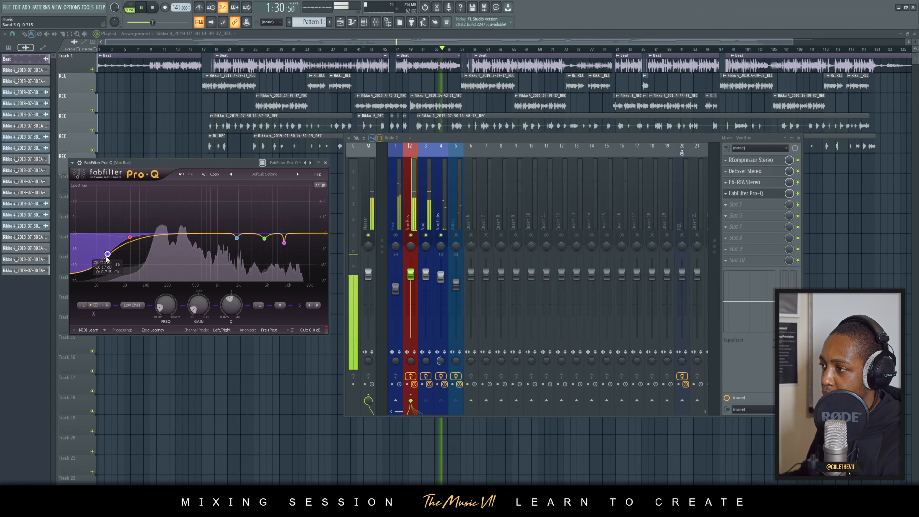
Add a 1 dB high-shelf cut near 10 kHz with a Q of 0.3 and a slight bell dip below 200 Hz, and save.
scroll(300, 243, down, 5)
mouse_move(303, 234)
mouse_down()
mouse_move(301, 243)
mouse_move(291, 239)
mouse_up()
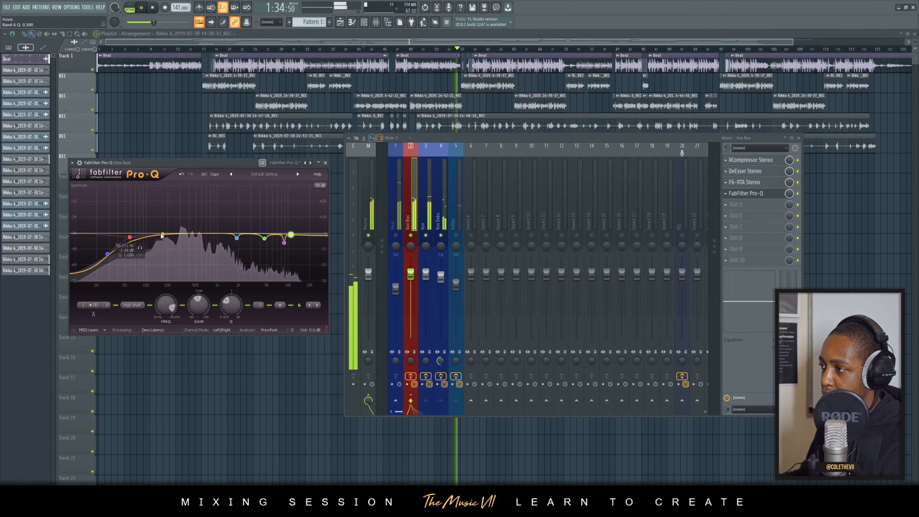
drag(162, 235, 161, 236)
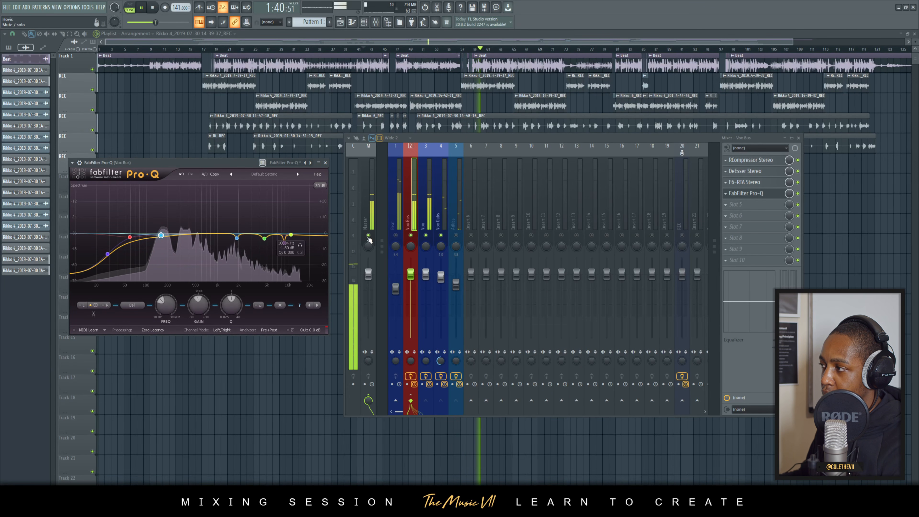
key(ctrl+s)
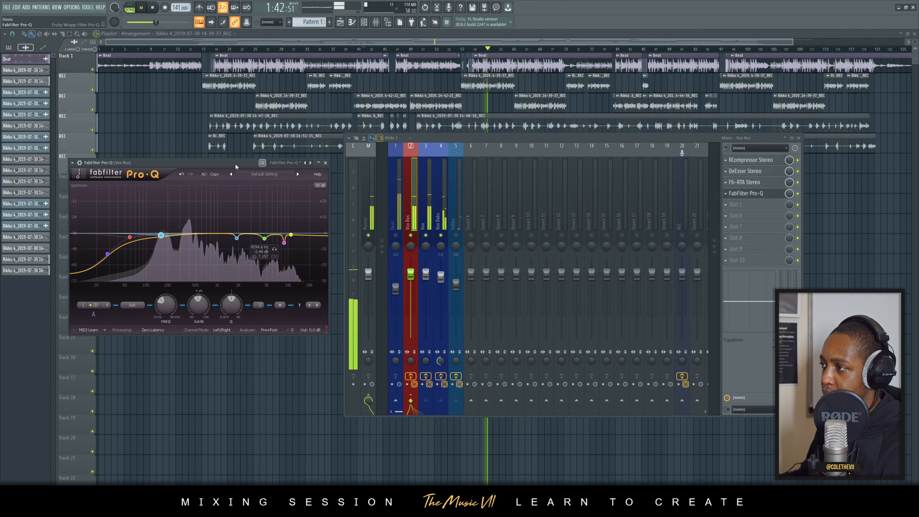
Unmute the Beat track in the mixer and play the song to check the equalized vocals against it.
drag(228, 163, 245, 152)
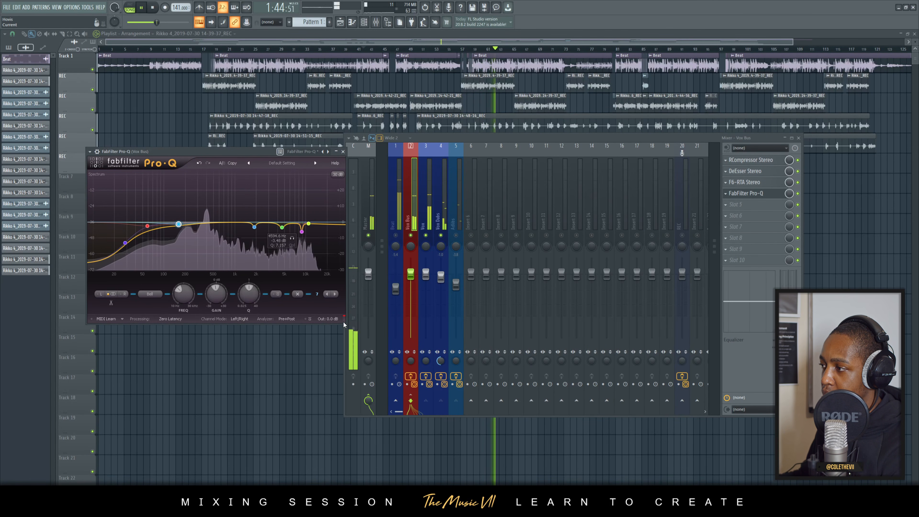
key(space)
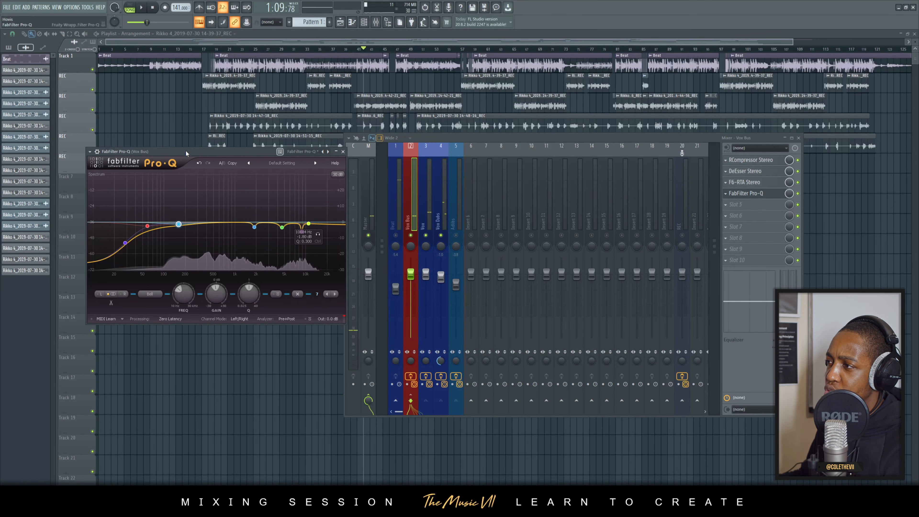
drag(186, 151, 191, 131)
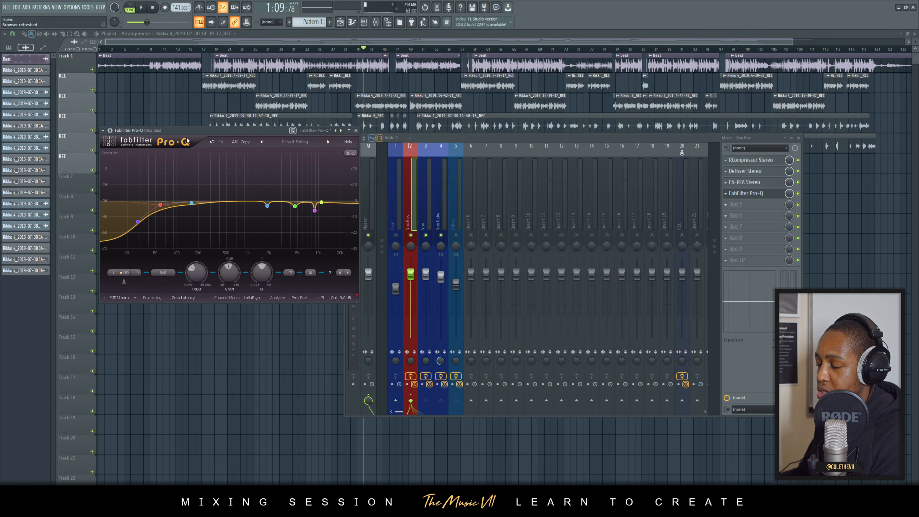
key(space)
key(space)
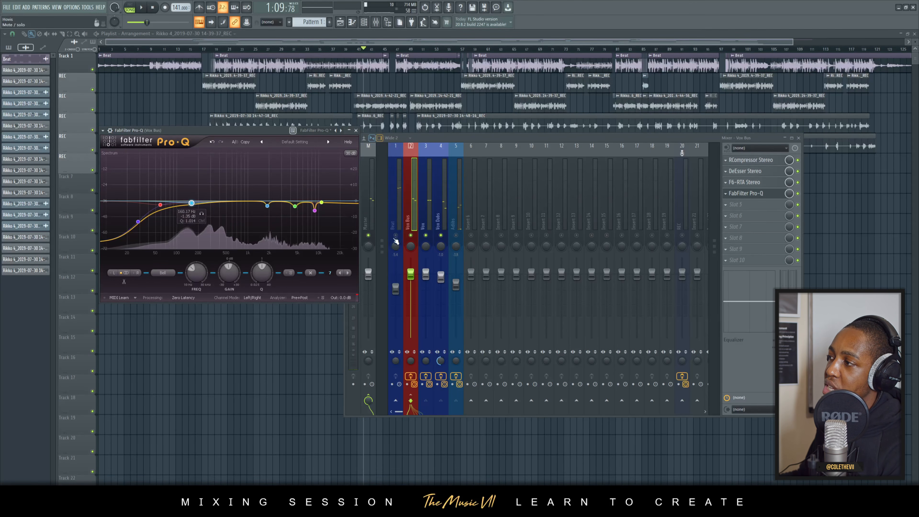
click(396, 235)
click(399, 208)
key(space)
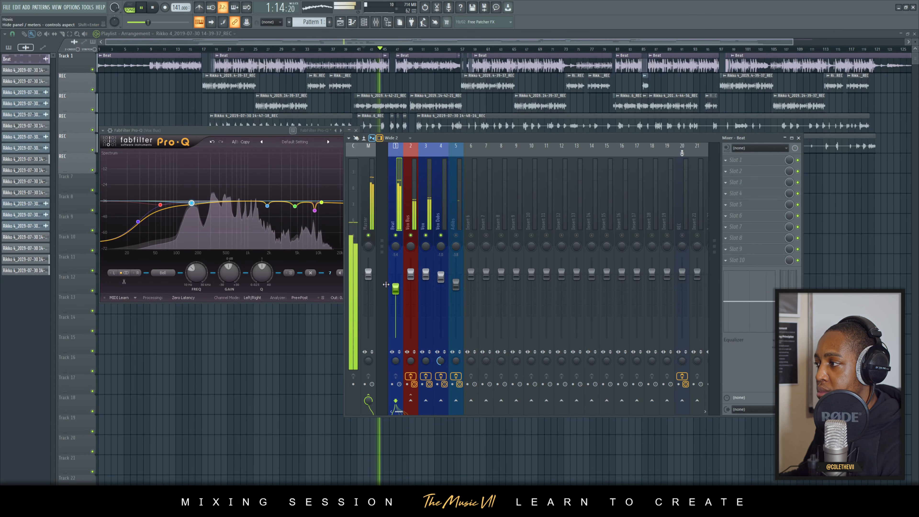
key(space)
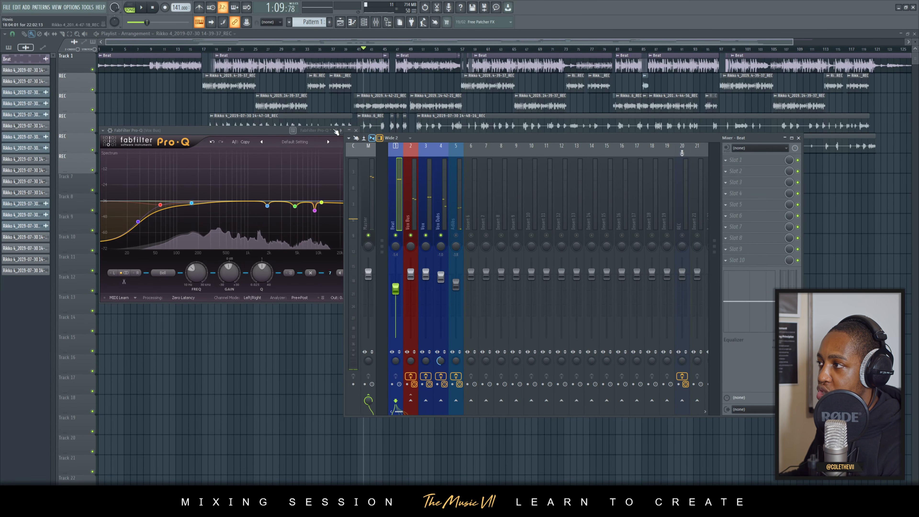
Reset the Beat mixer fader to its default and lower the Beat sample's channel volume to about 47% instead.
right_click(395, 291)
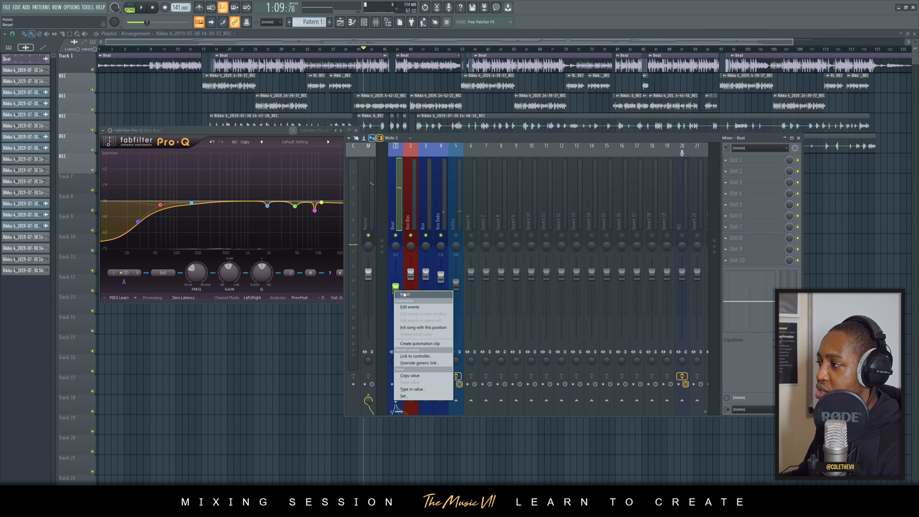
click(403, 295)
click(12, 34)
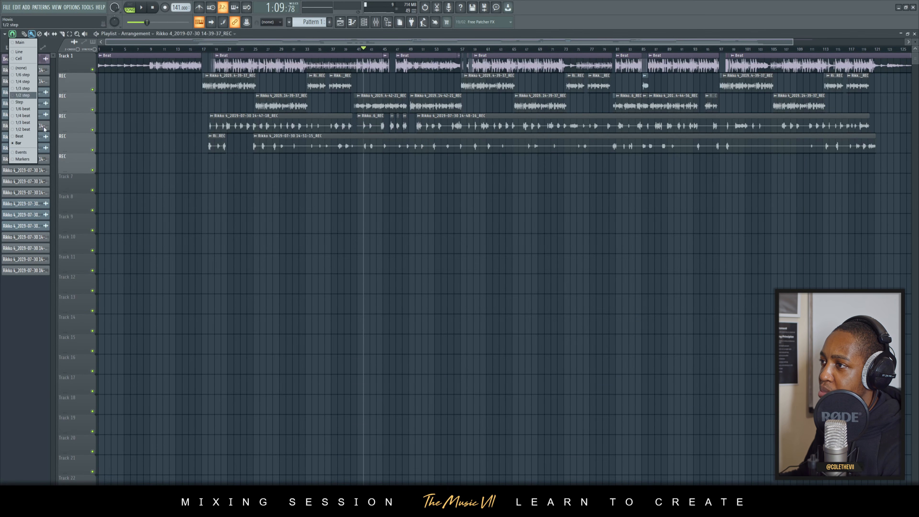
click(17, 145)
double_click(144, 66)
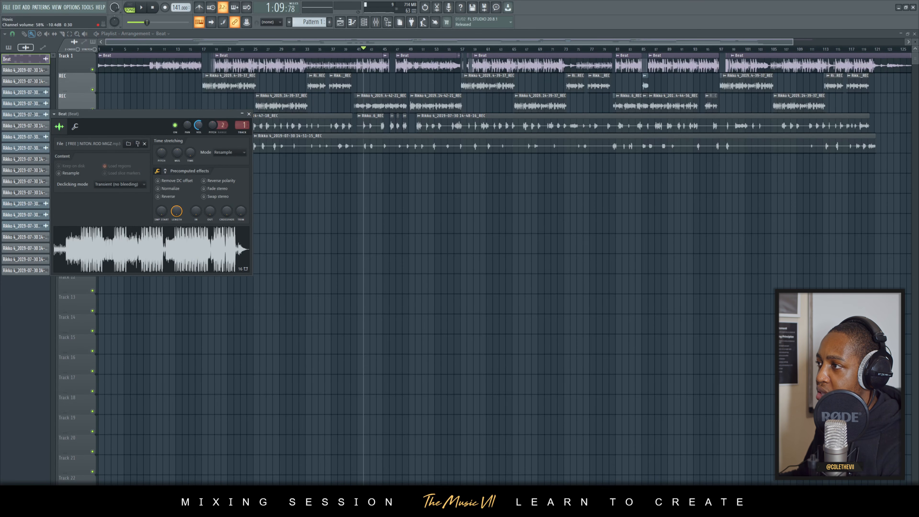
key(space)
key(F9)
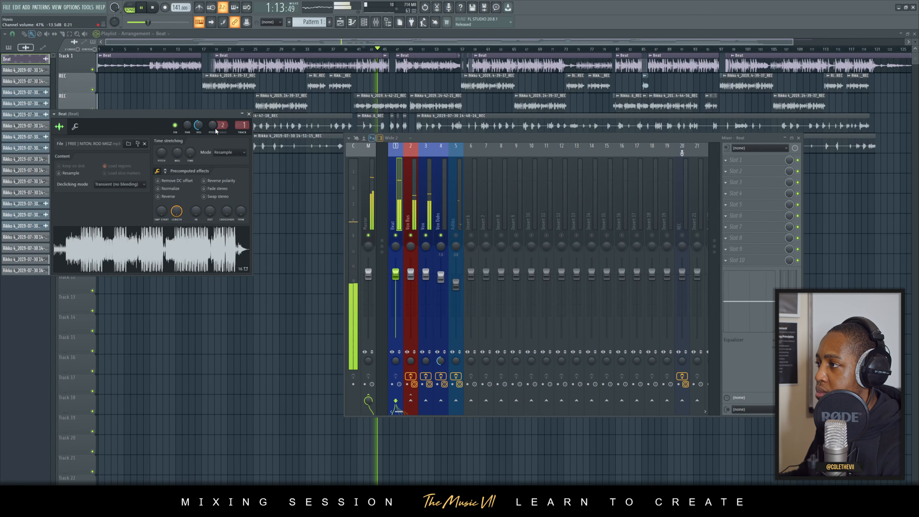
click(249, 114)
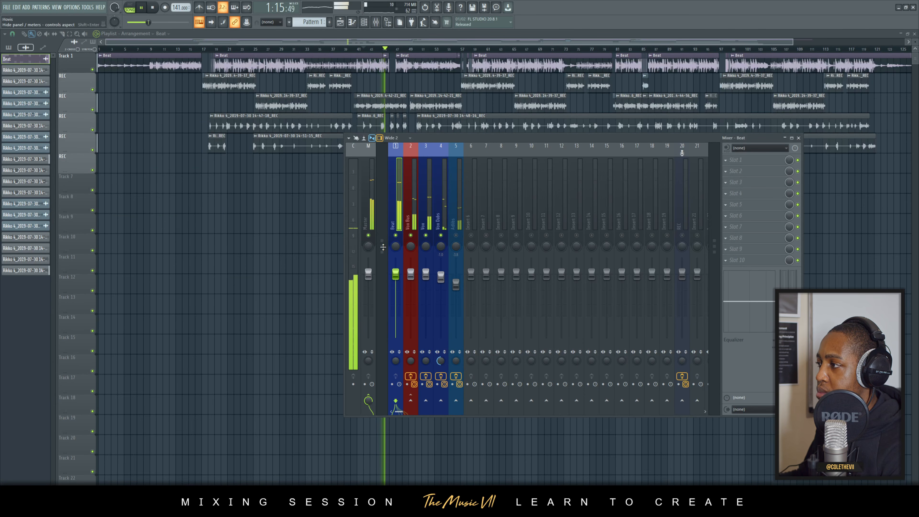
Add ValhallaVintageVerb to the fifth effect slot of the Vox Bus.
click(408, 214)
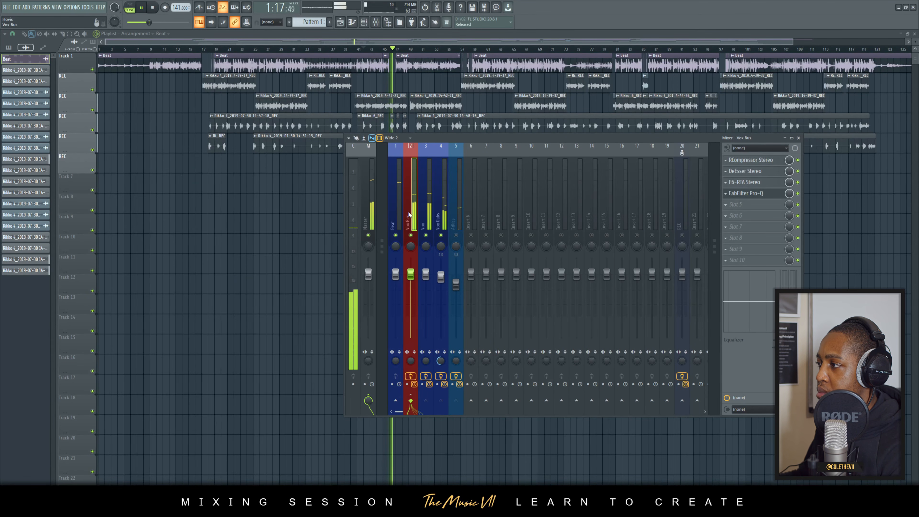
click(399, 241)
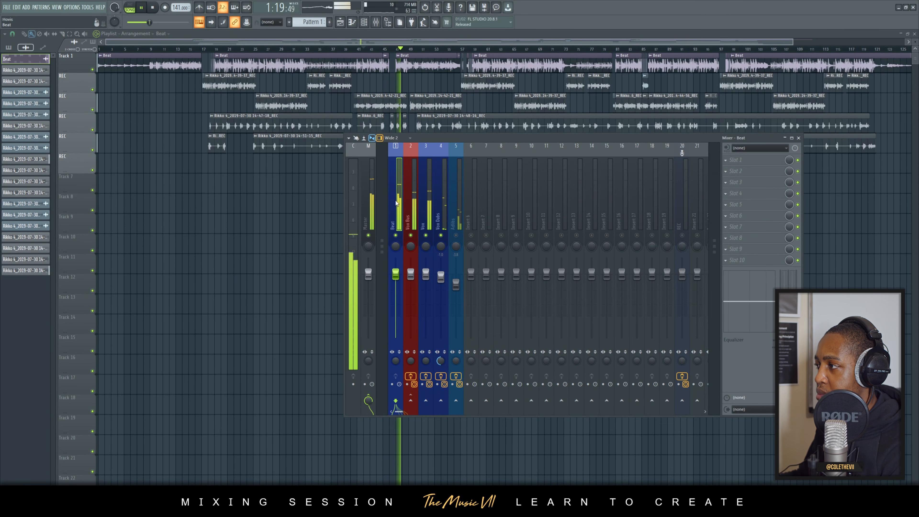
click(404, 193)
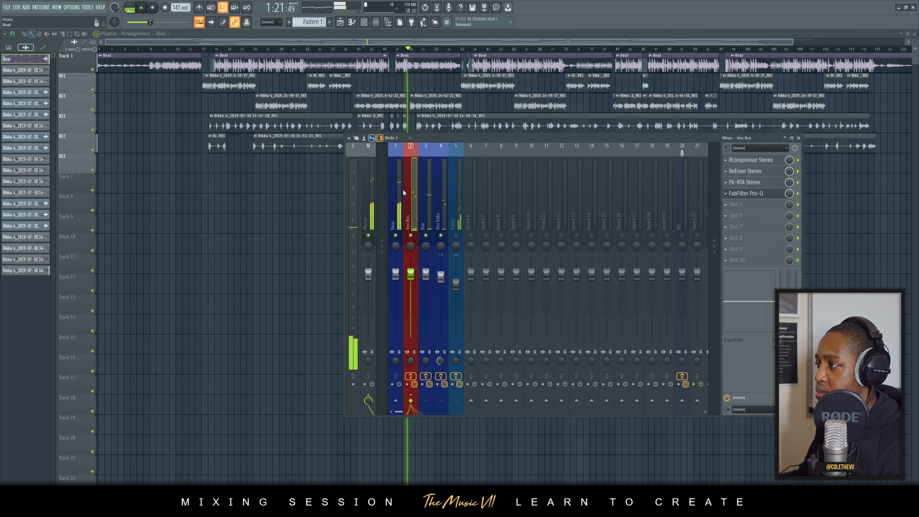
click(755, 208)
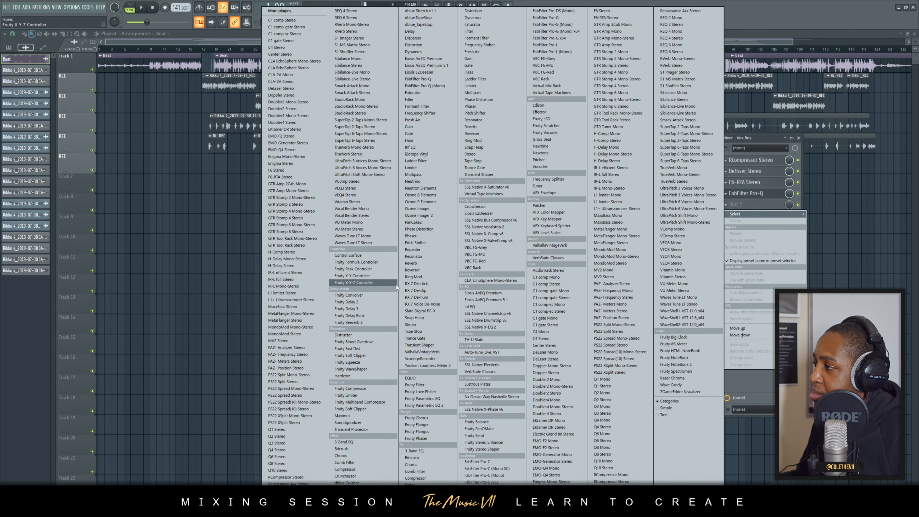
click(421, 352)
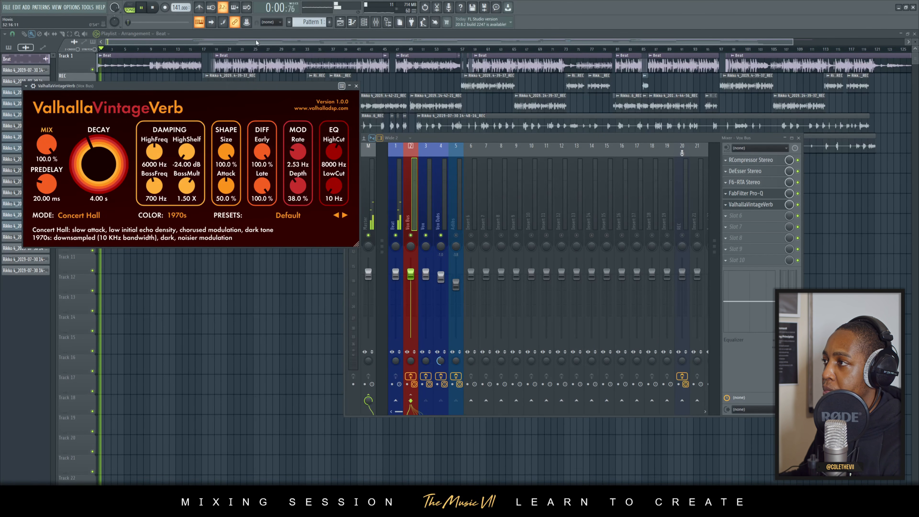
Set the vocal reverb to a 5.2% mix with a 420 Hz low cut and a 7270 Hz high cut during playback.
click(221, 49)
click(376, 22)
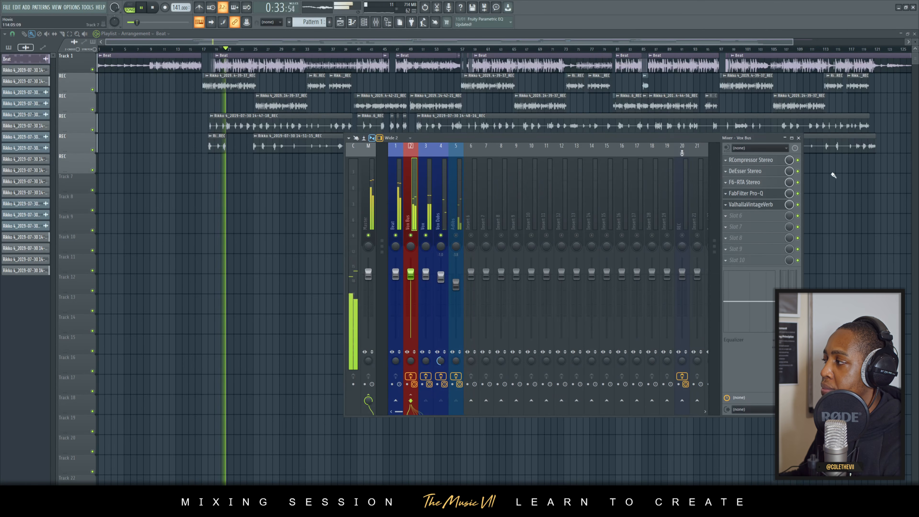
click(760, 205)
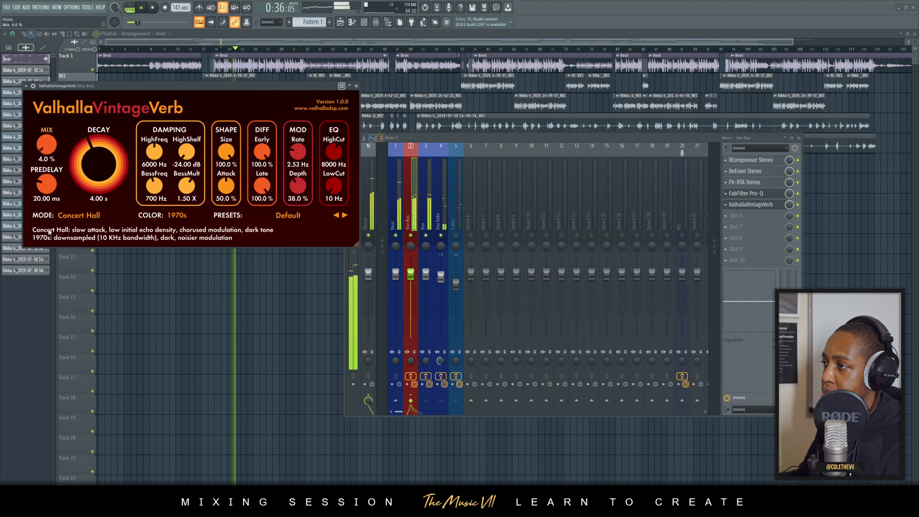
drag(328, 187, 325, 162)
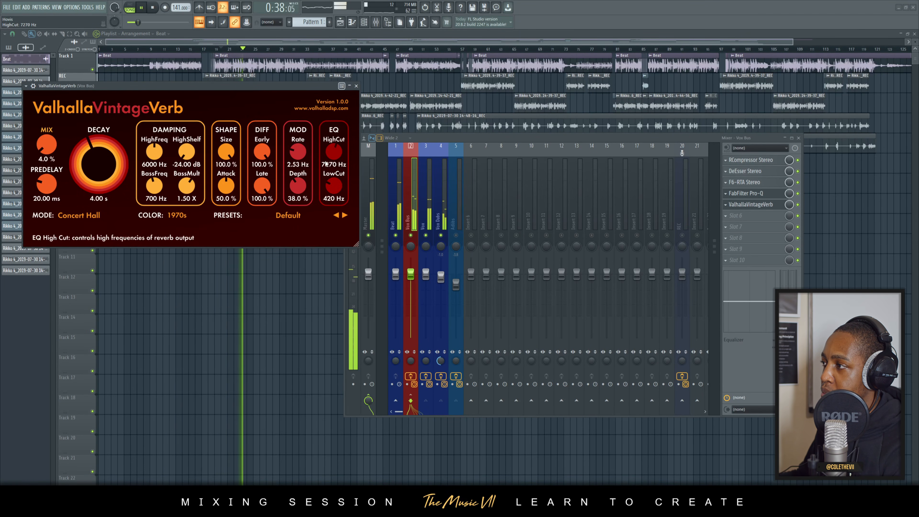
drag(41, 149, 41, 147)
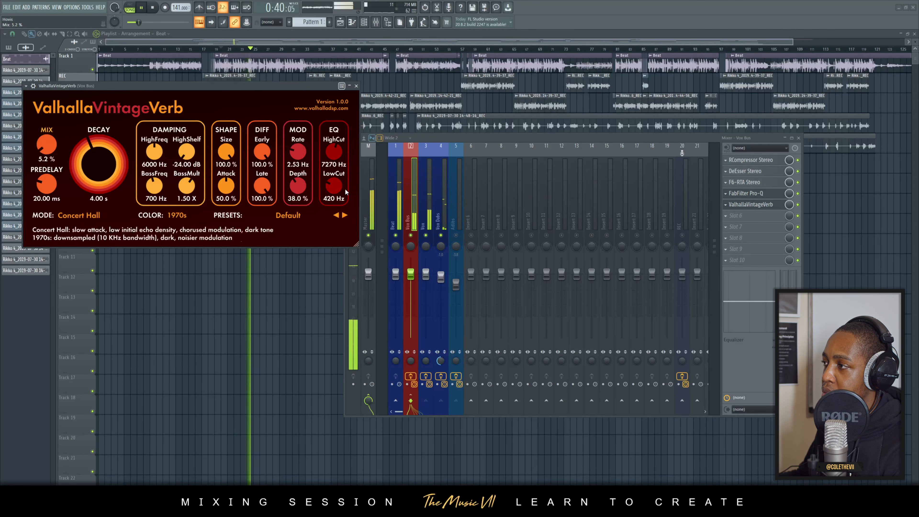
click(356, 86)
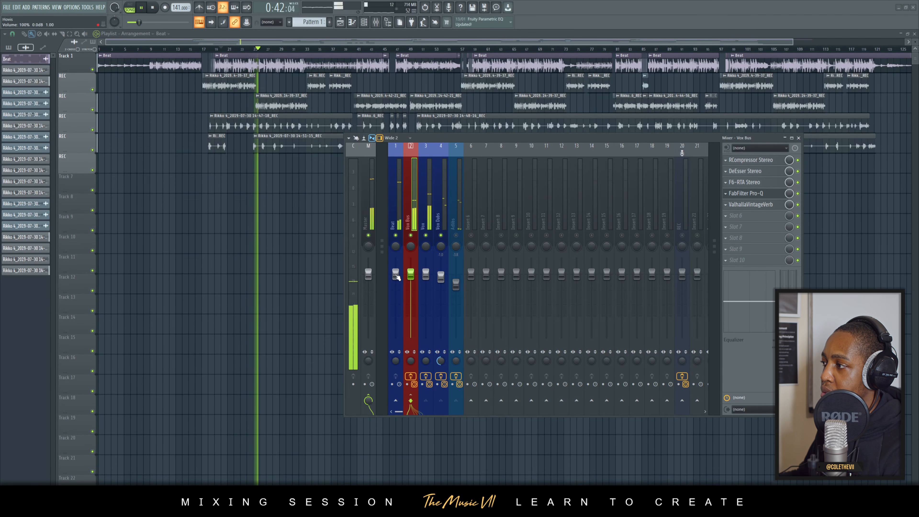
Lower the Beat track's fader slightly to balance it against the Vox Bus and save the project.
drag(397, 277, 395, 277)
click(413, 209)
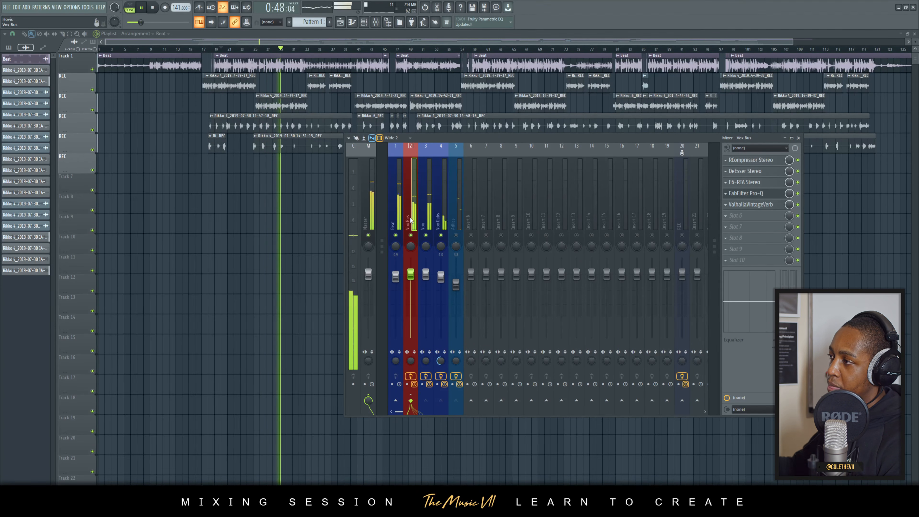
key(ctrl+s)
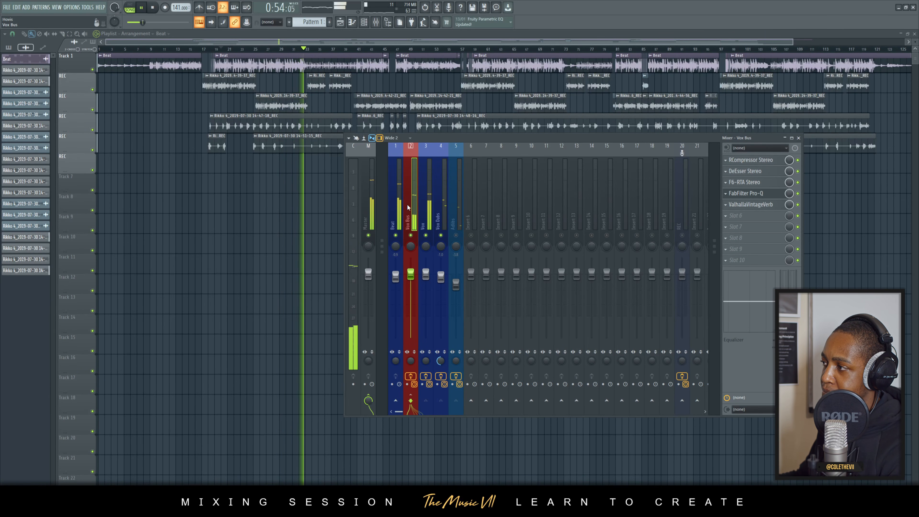
click(398, 217)
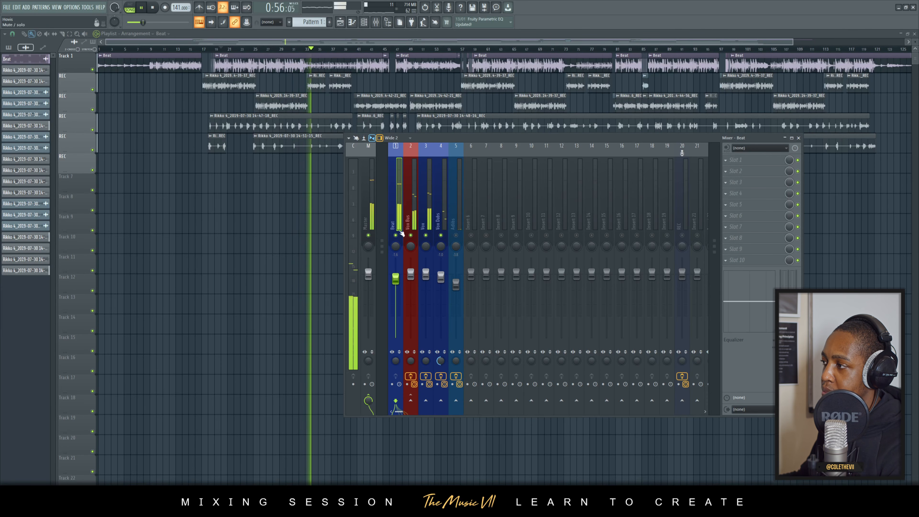
click(410, 221)
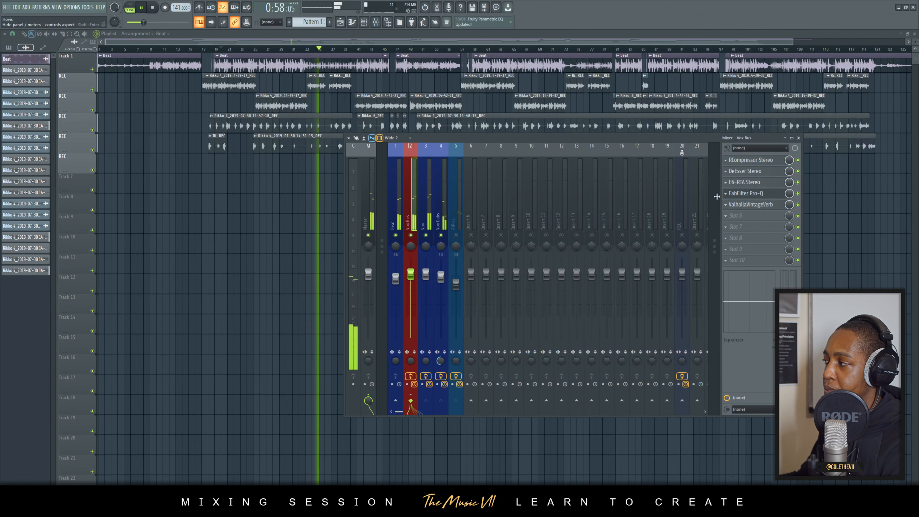
click(366, 196)
click(391, 198)
key(ctrl+s)
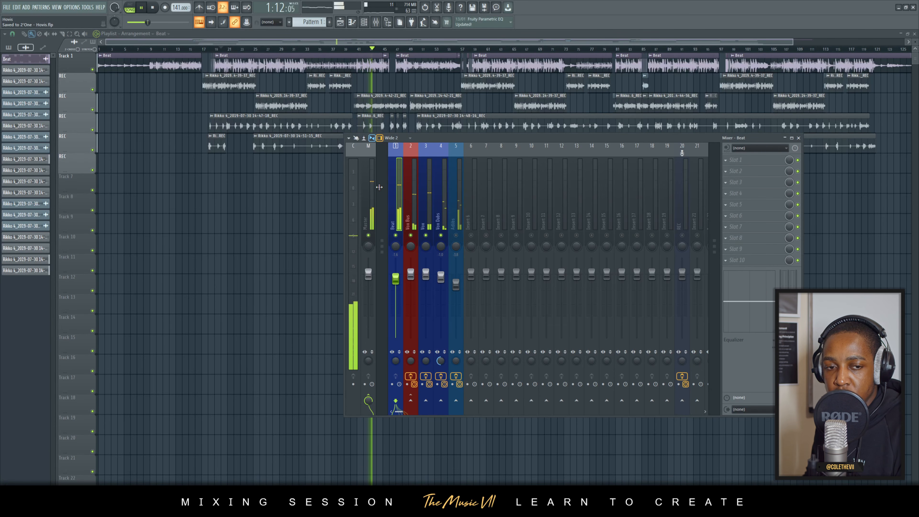
Play the song from about bar 55, unmute the Adlibs track and save the project.
key(space)
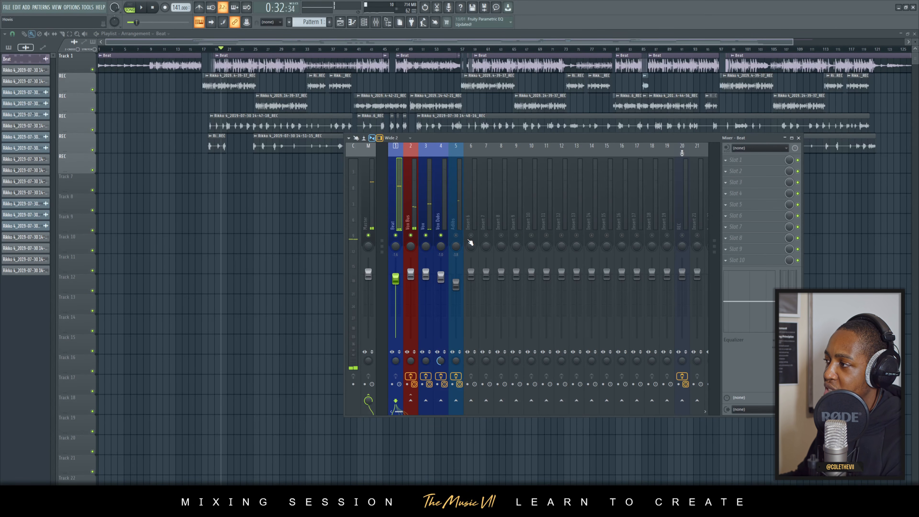
click(451, 50)
key(F9)
key(space)
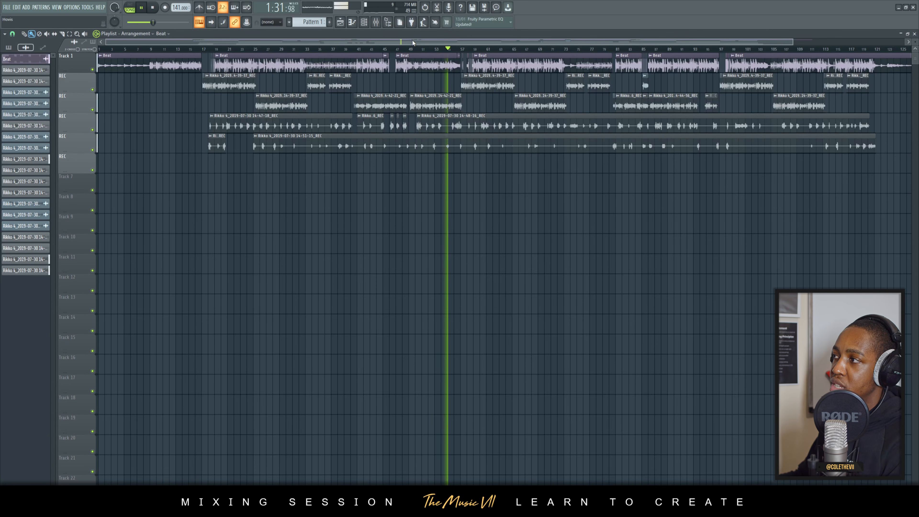
key(F9)
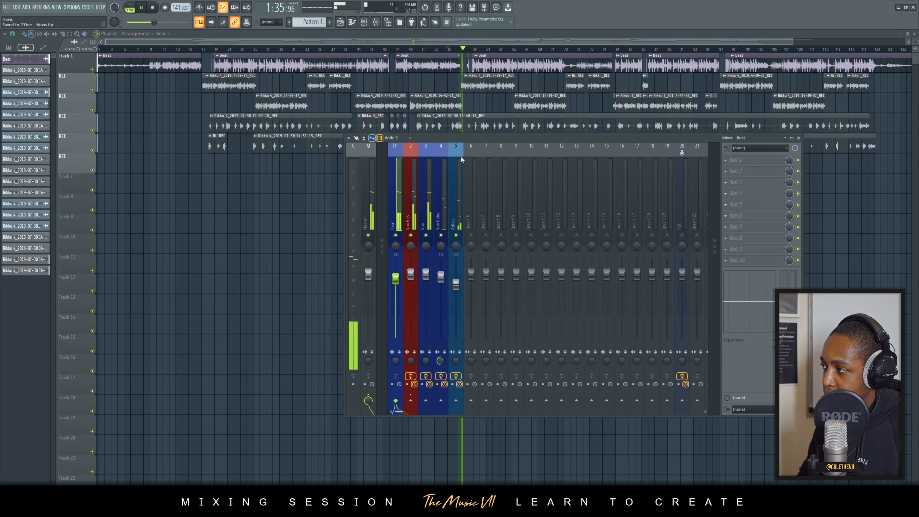
key(ctrl+s)
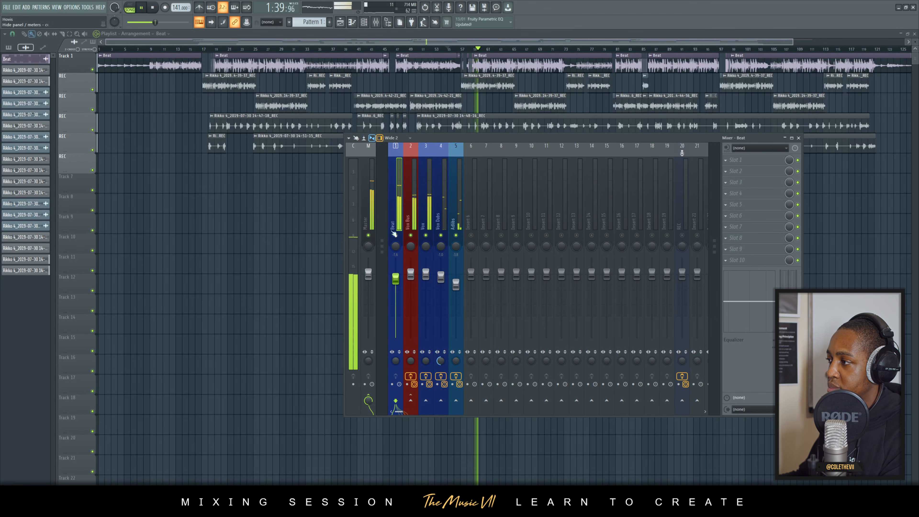
Fine-tune the Beat fader slightly lower under the vocals and stop playback.
drag(396, 278, 395, 278)
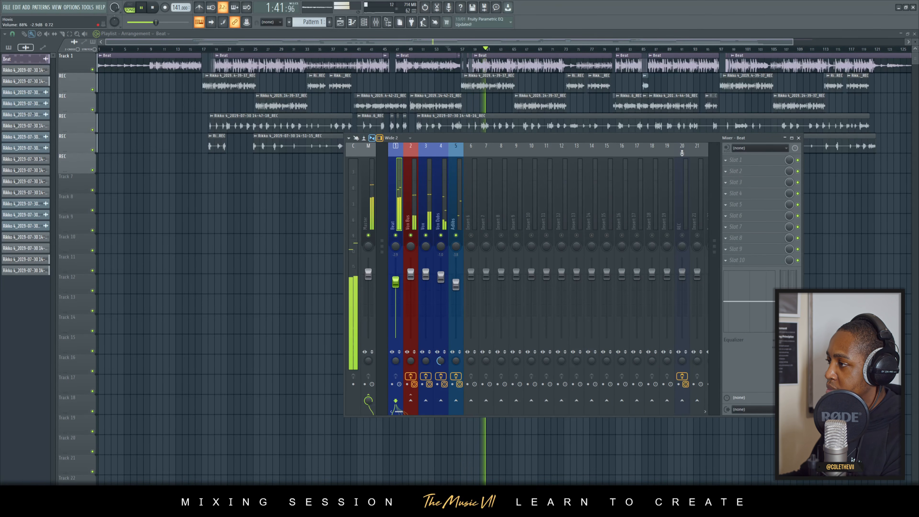
click(407, 213)
click(397, 209)
key(space)
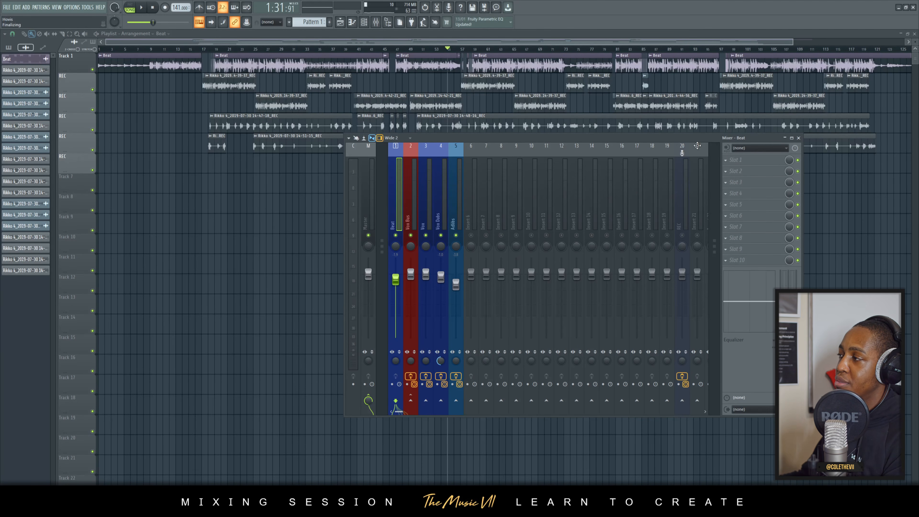
Add the Smack Attack Stereo transient shaper to the first effect slot of the Beat track.
click(740, 161)
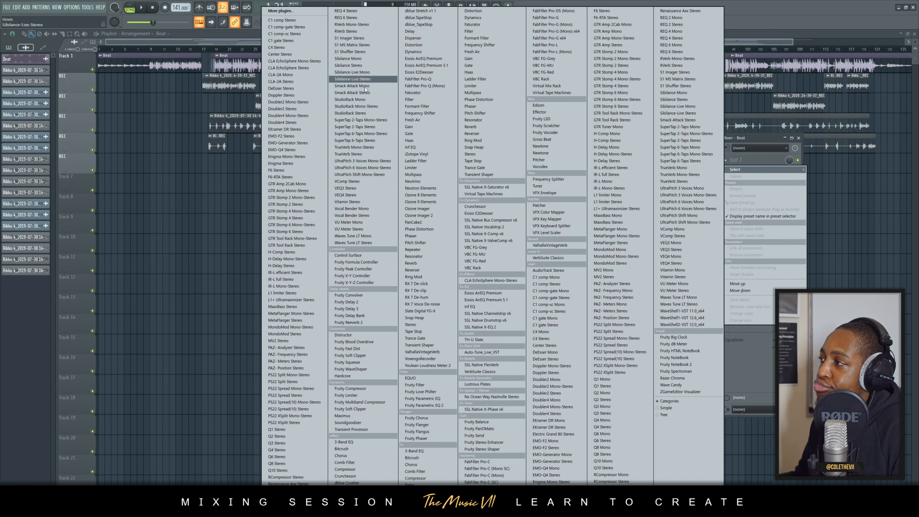
click(376, 94)
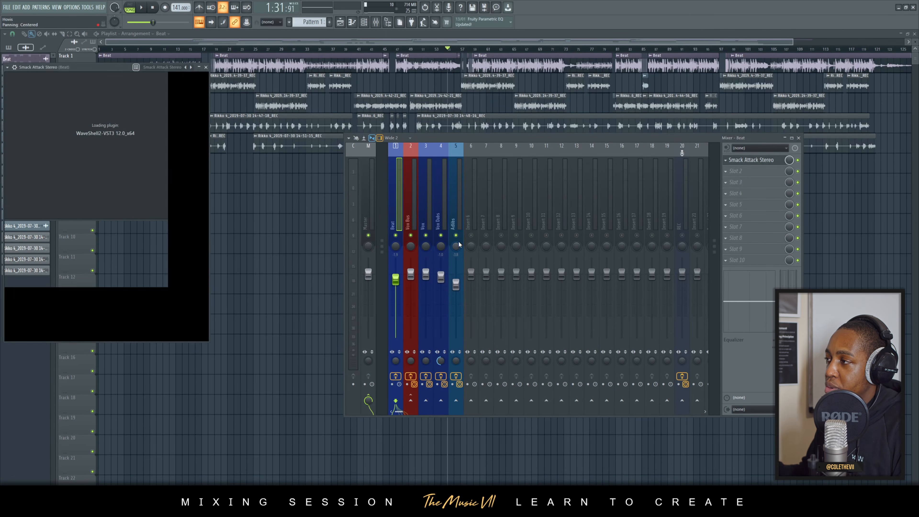
drag(65, 67, 187, 138)
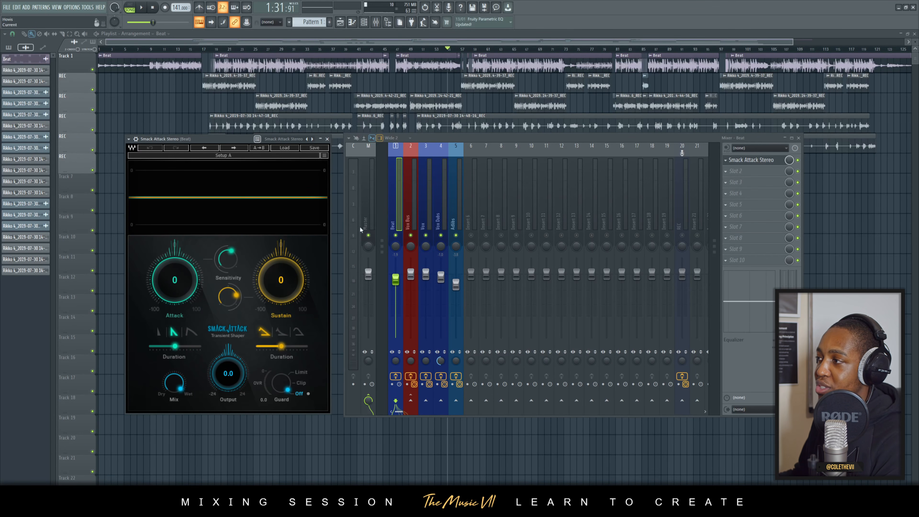
Play the beat, set the Smack Attack attack amount to 4 and lower its attack sensitivity to about 20.
right_click(396, 235)
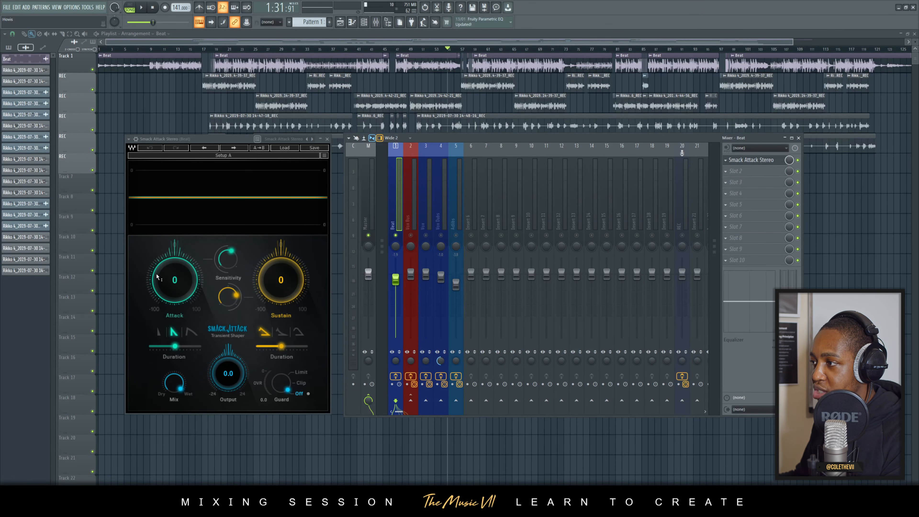
key(space)
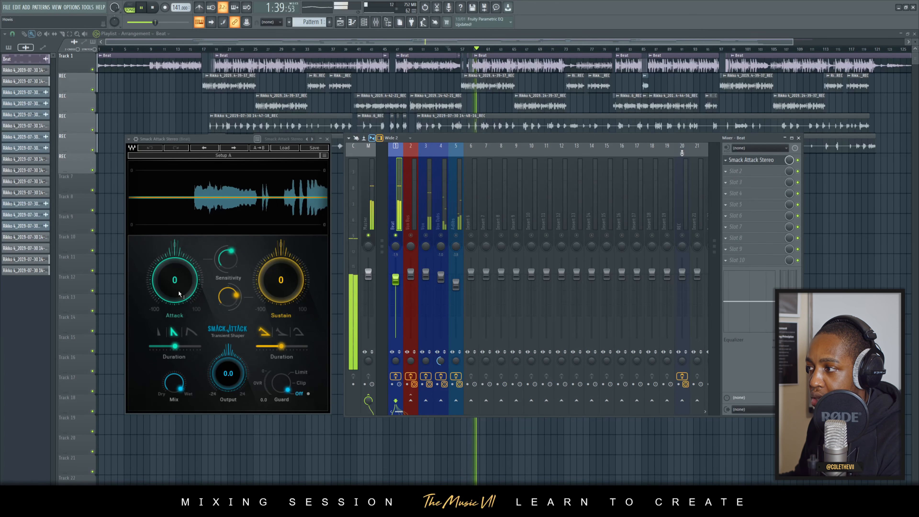
drag(179, 294, 179, 292)
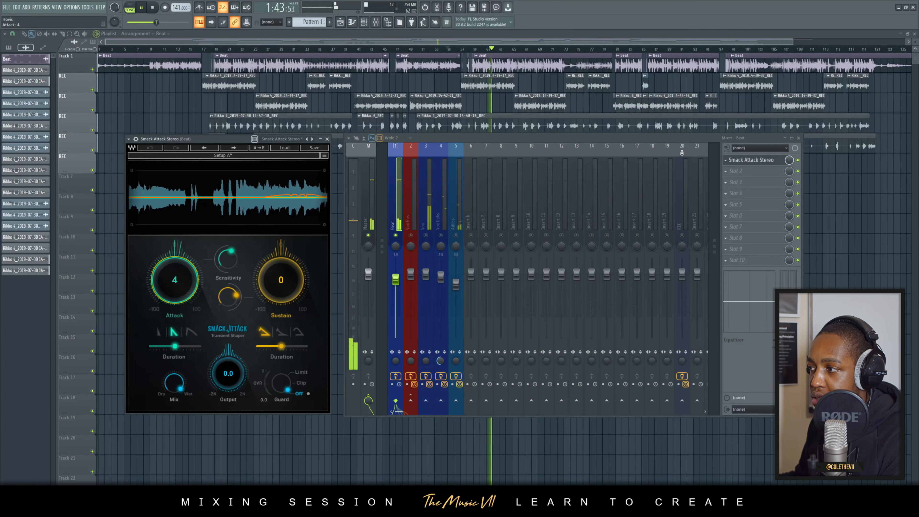
key(space)
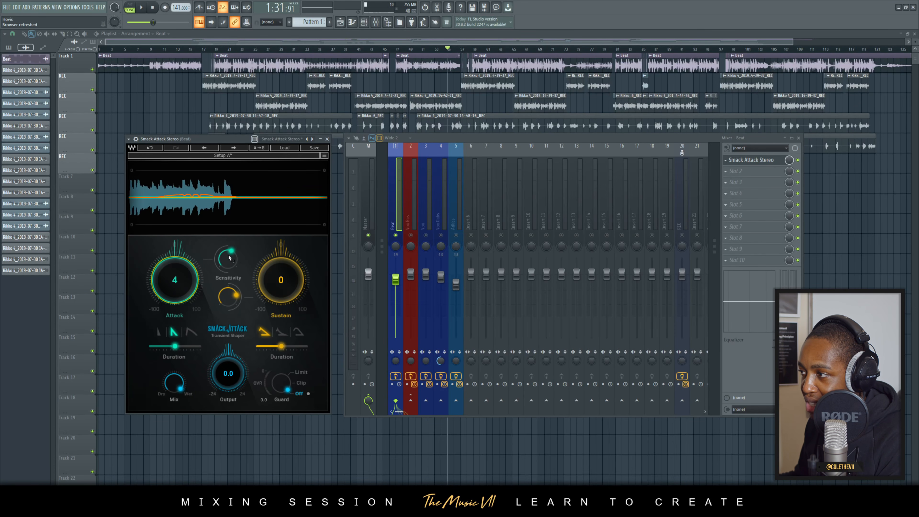
drag(228, 258, 228, 277)
key(space)
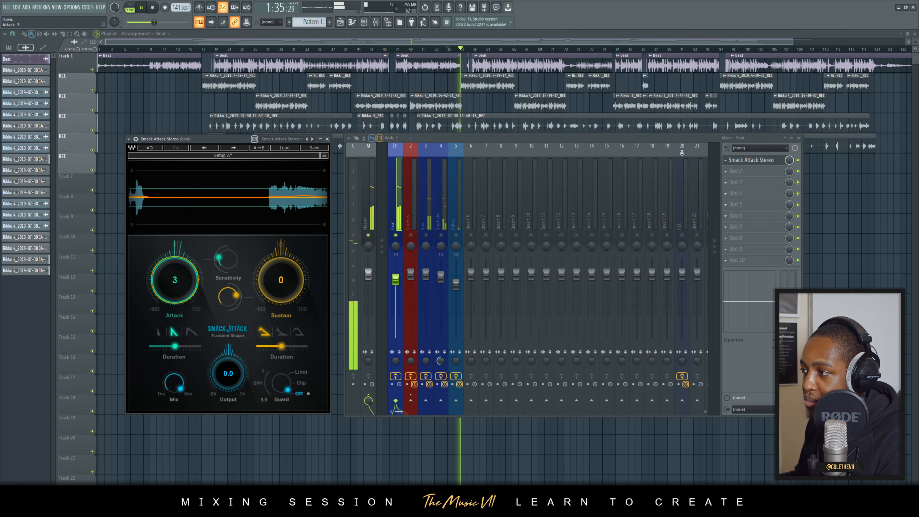
Set the attack to 6 with the third attack shape and an attack duration of about 40.81.
click(158, 331)
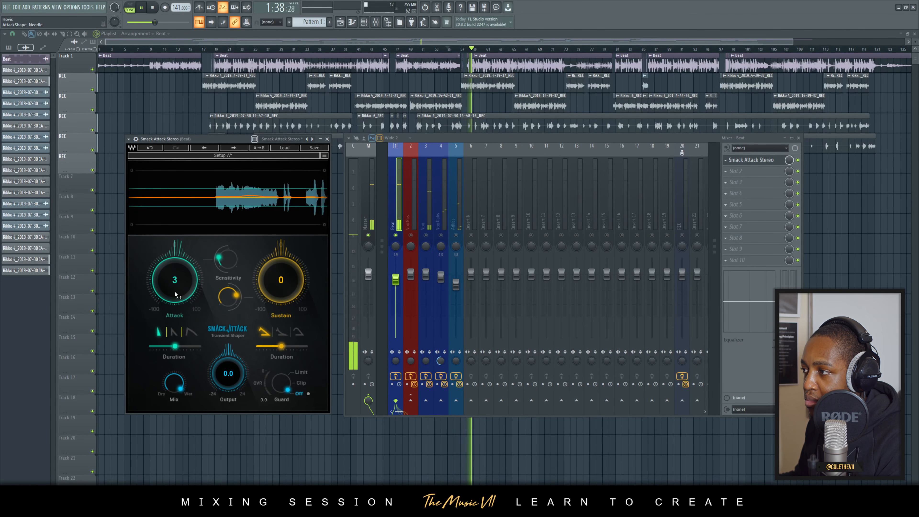
drag(175, 296, 175, 294)
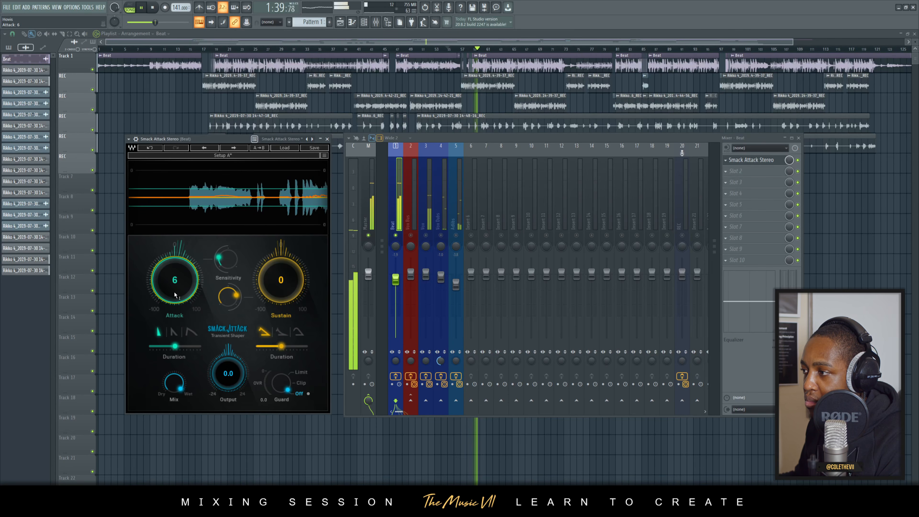
click(190, 332)
drag(177, 347, 186, 347)
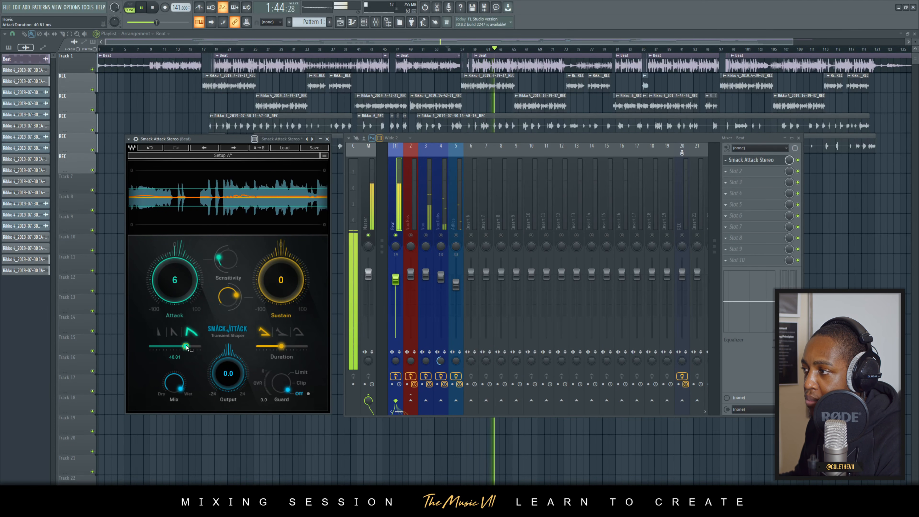
Try a sustain of -4 on the beat and reset the sustain to 0.
drag(277, 282, 276, 278)
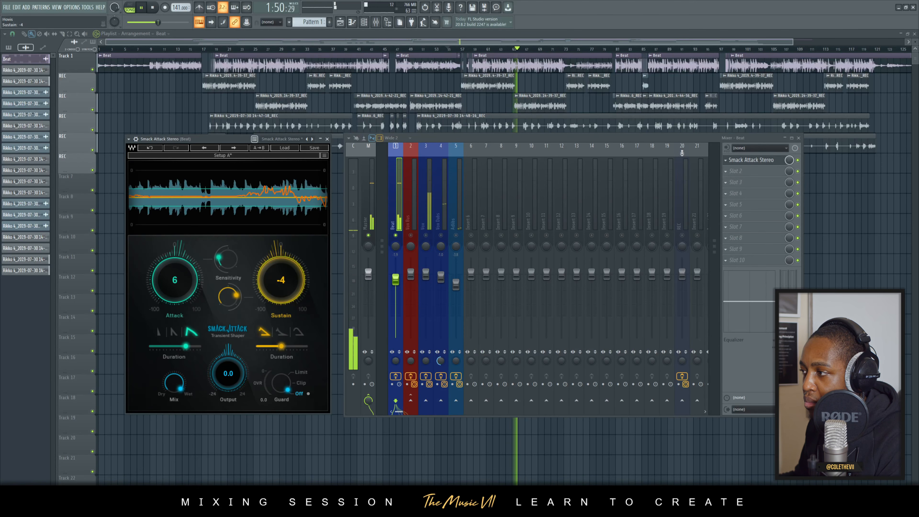
click(282, 280)
text(0)
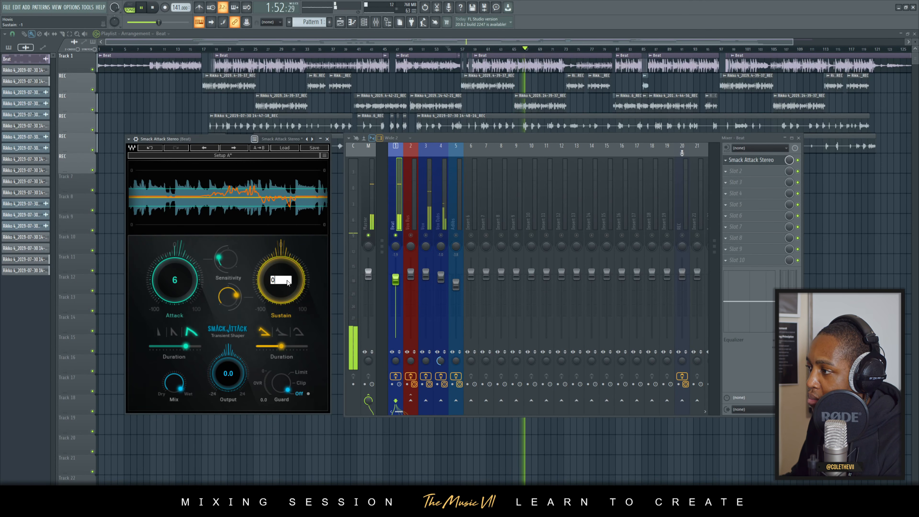
key(Return)
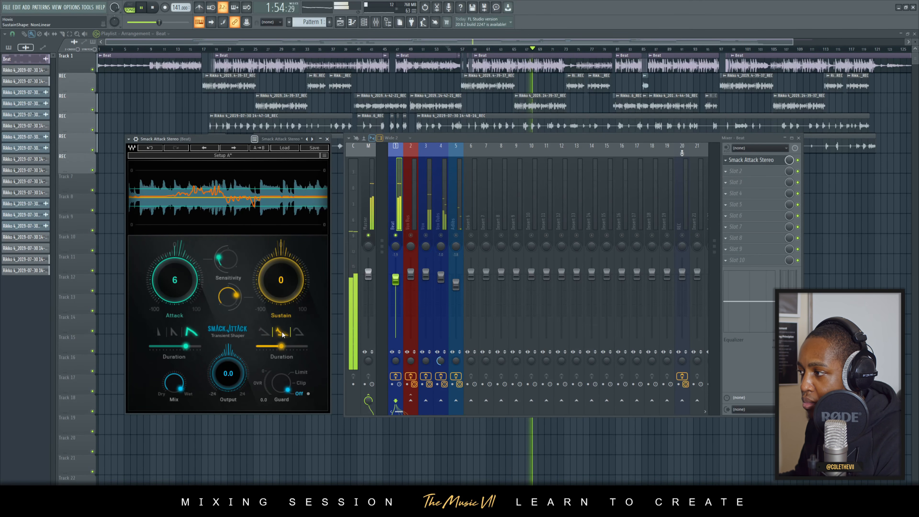
Choose the NonLinear sustain shape and lower the sustain sensitivity to 28.0 while replaying the beat.
click(281, 333)
key(space)
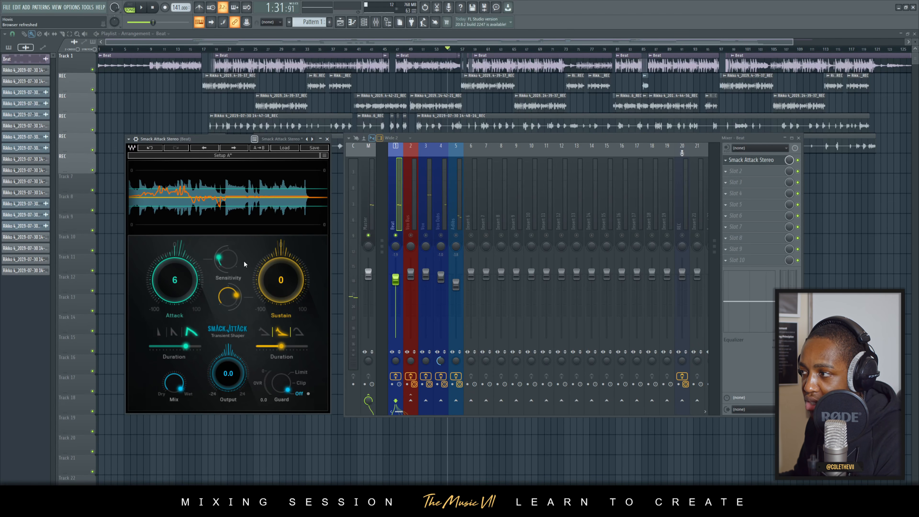
key(space)
drag(236, 297, 231, 320)
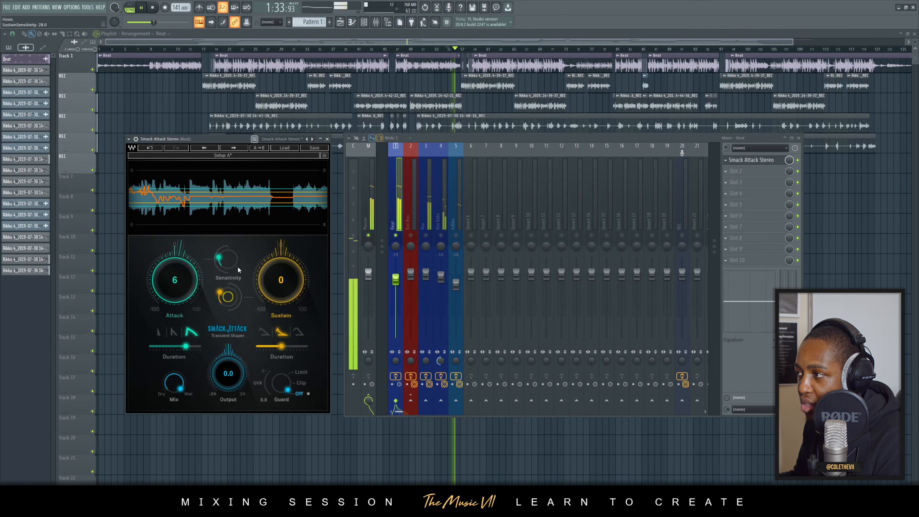
Audition strongly reduced attack amounts of -35 and -100 on the beat during playback.
mouse_move(232, 261)
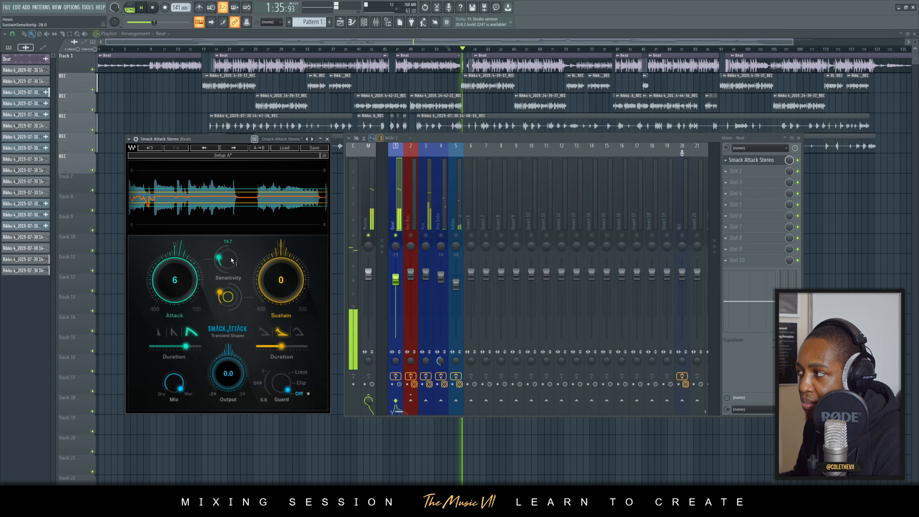
drag(175, 281, 180, 308)
key(space)
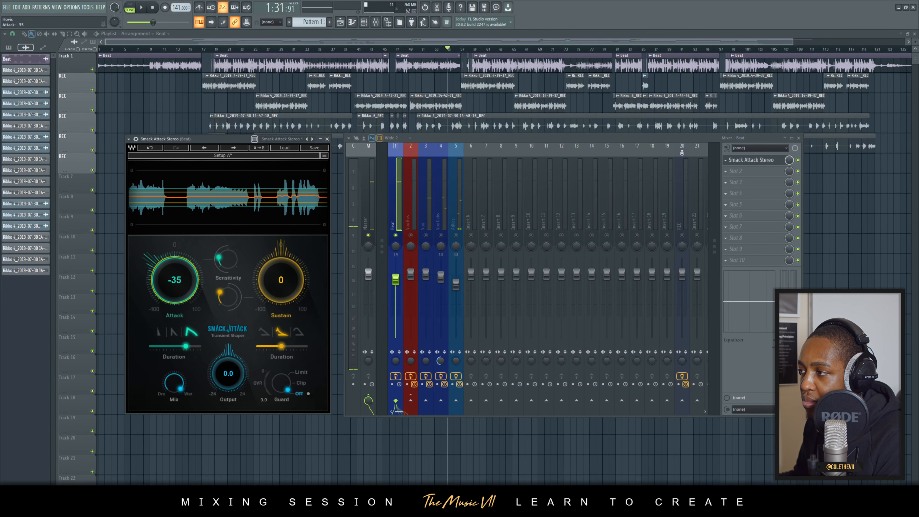
key(space)
drag(180, 274, 180, 321)
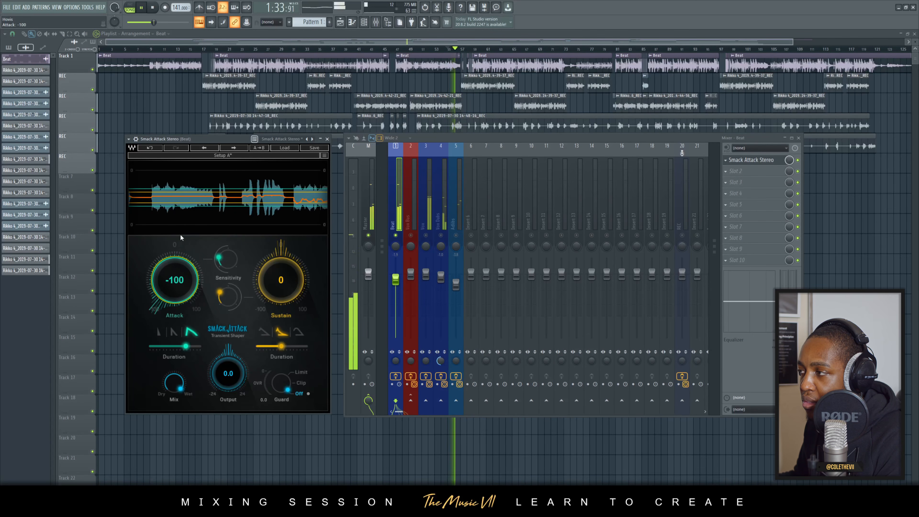
Play from about bar 20, reopen the Beat's Smack Attack and settle its attack at 20 after trying 100.
click(219, 49)
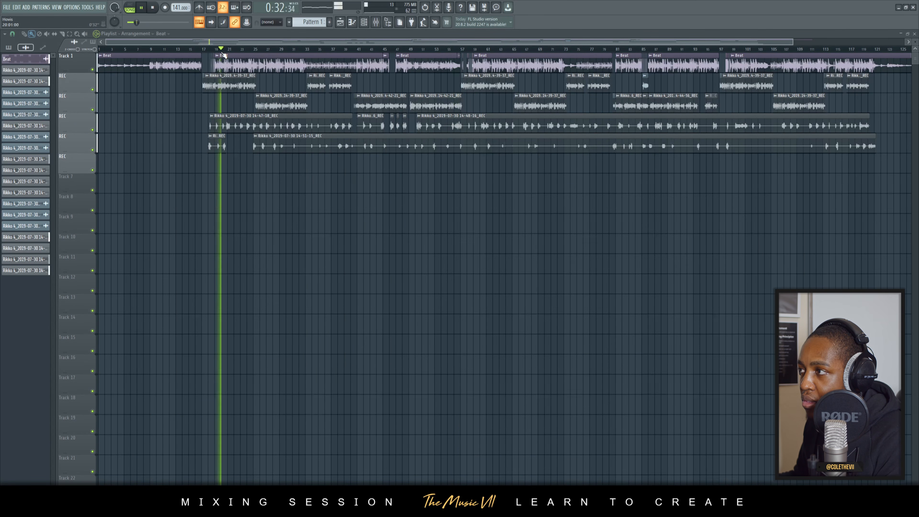
click(375, 23)
click(767, 160)
drag(184, 274, 183, 174)
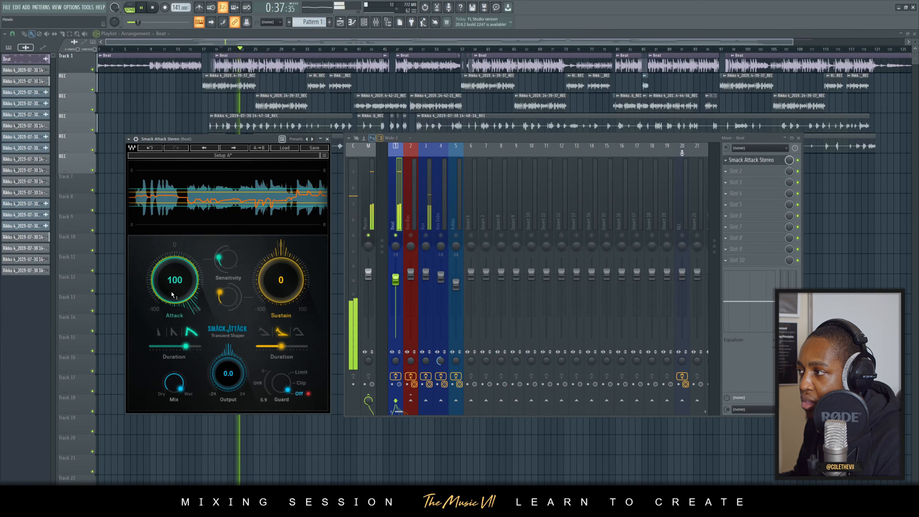
drag(172, 294, 172, 334)
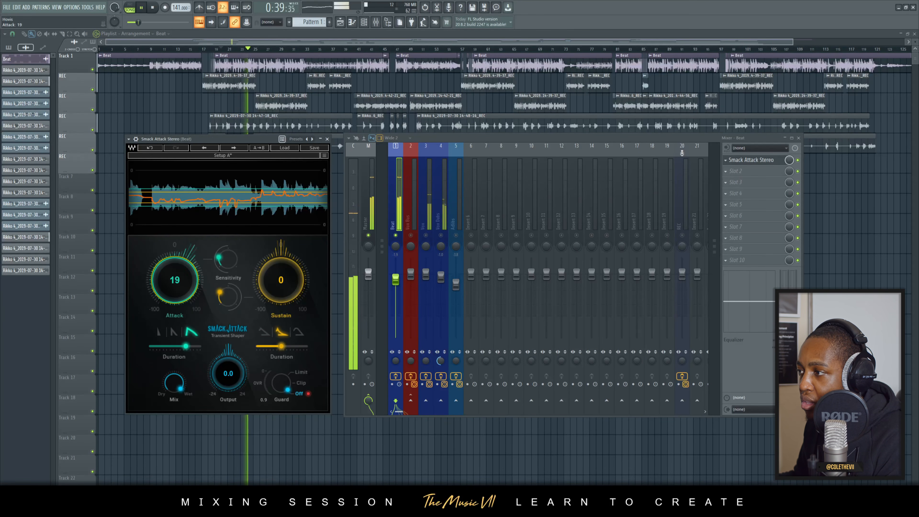
drag(179, 276, 179, 275)
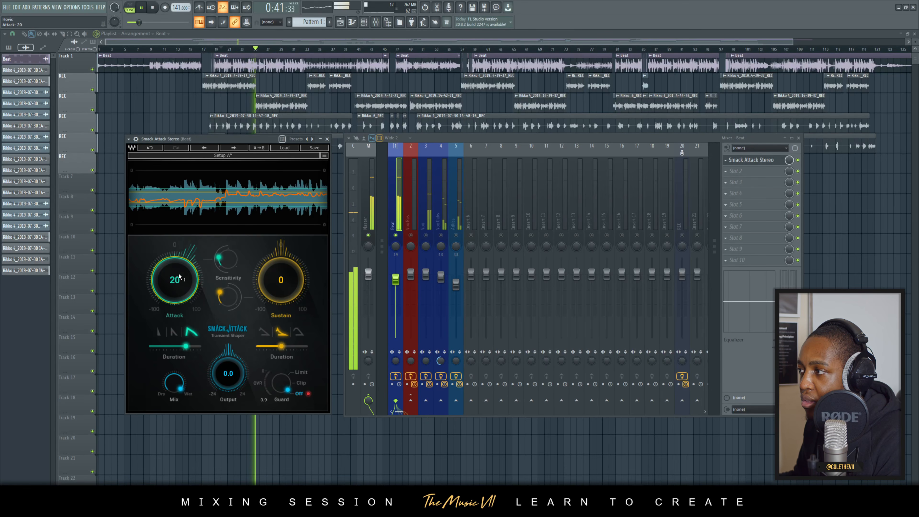
Lower the Smack Attack sustain slightly and play the section back with the mixer reopened.
key(space)
key(space)
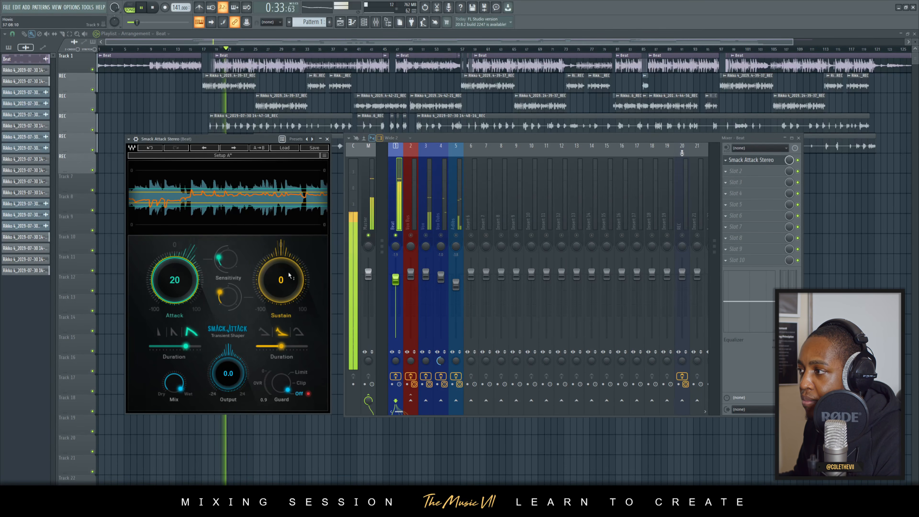
drag(289, 276, 283, 292)
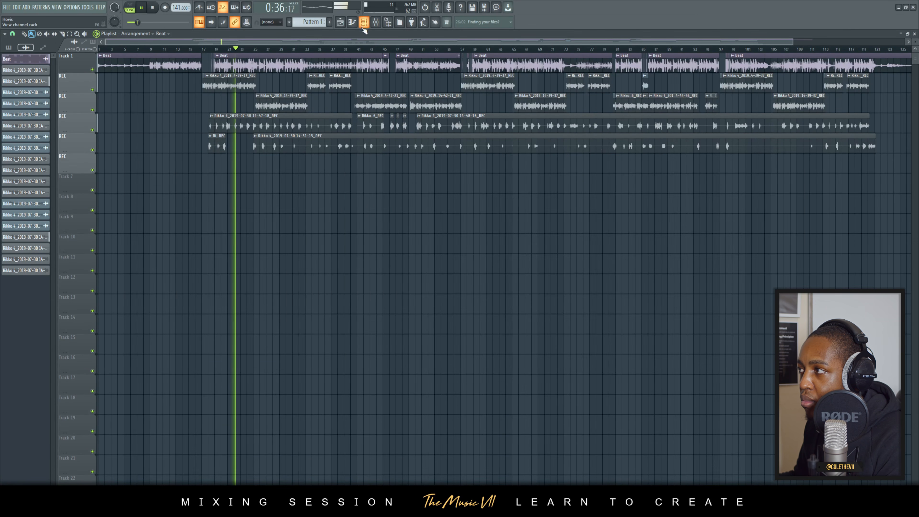
click(369, 23)
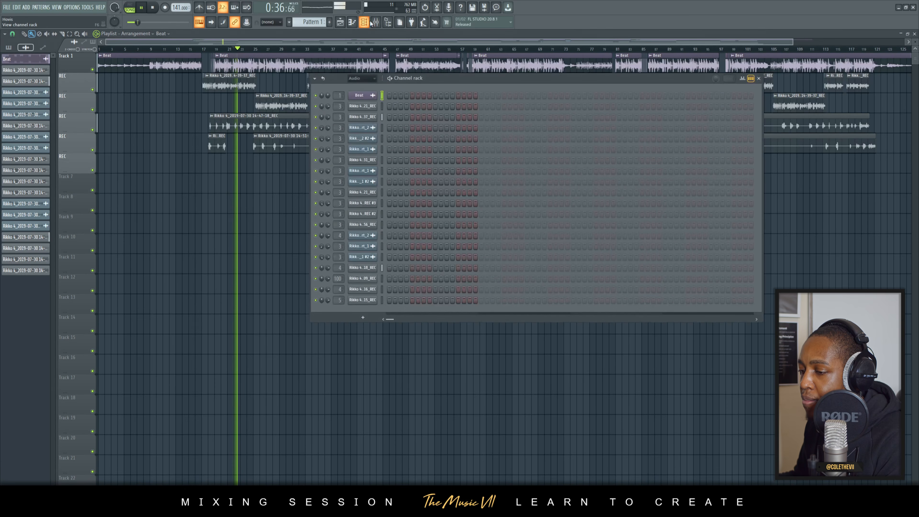
click(375, 22)
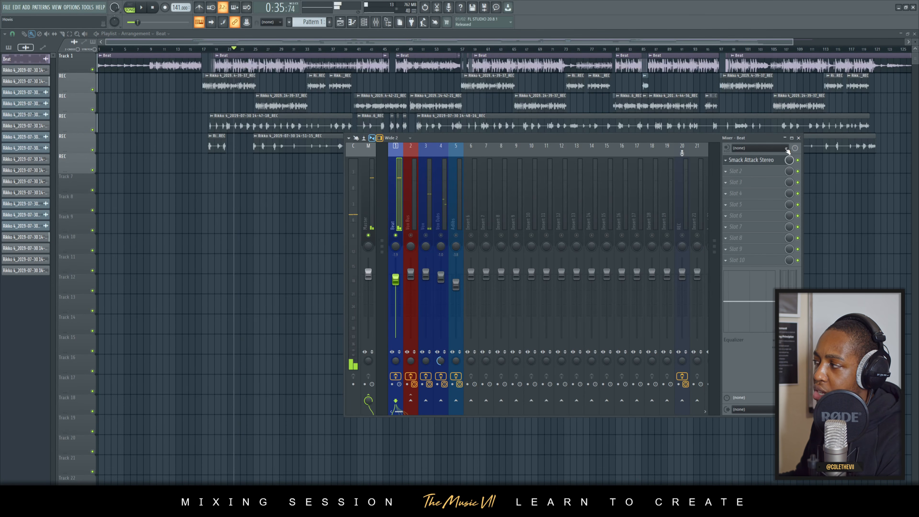
key(space)
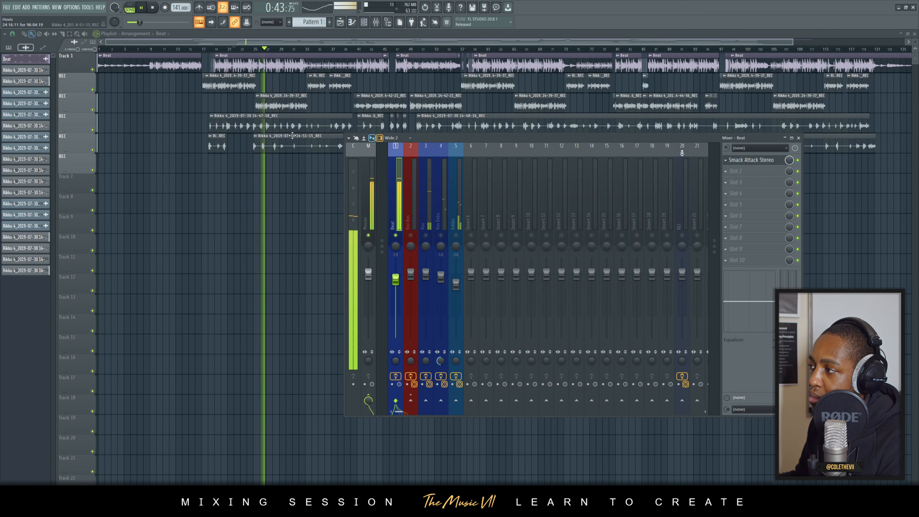
key(space)
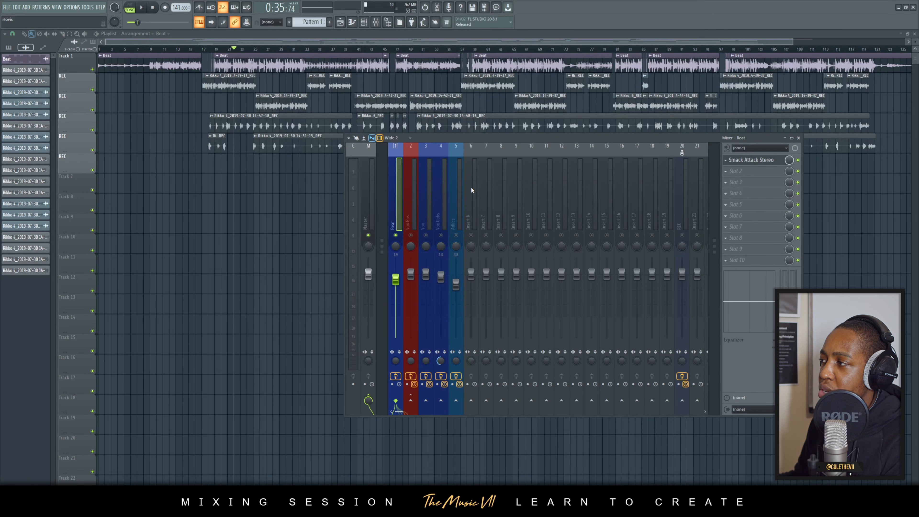
Add the Vitamin Stereo plugin to the second effect slot of the Beat track and reposition its window.
click(732, 174)
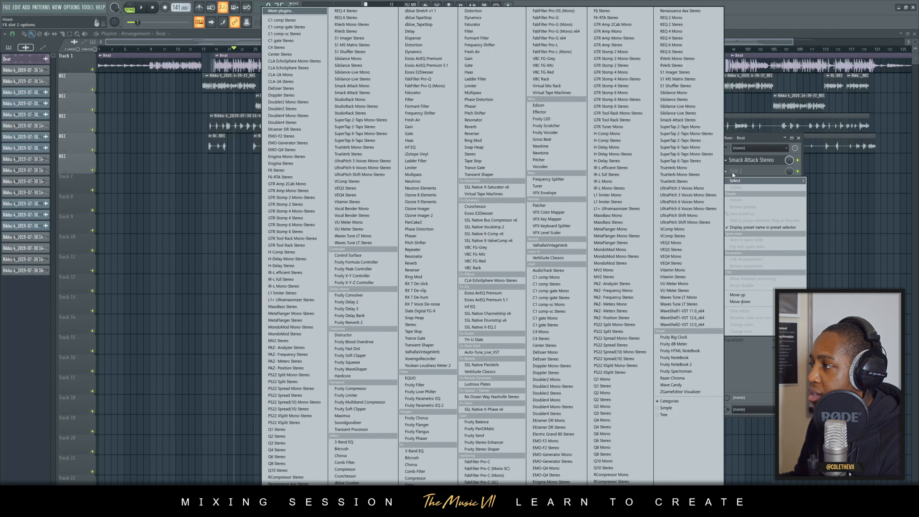
click(360, 201)
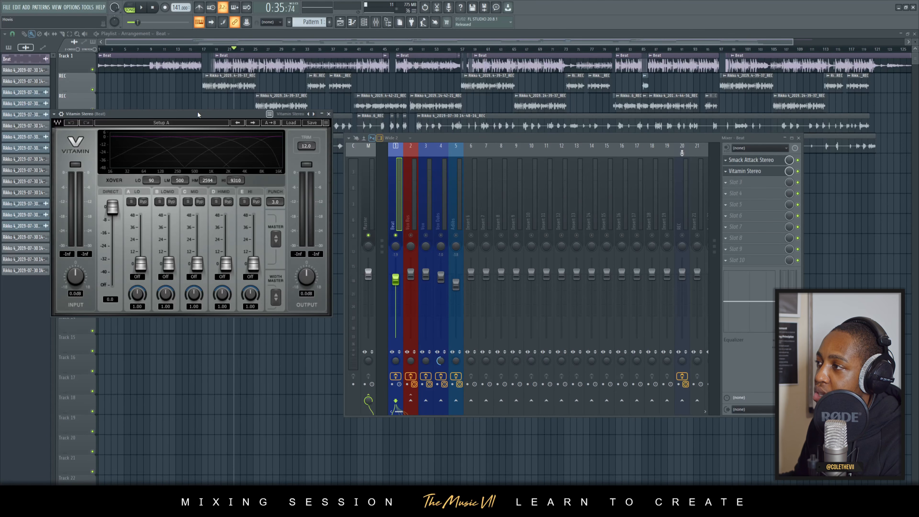
drag(198, 113, 221, 121)
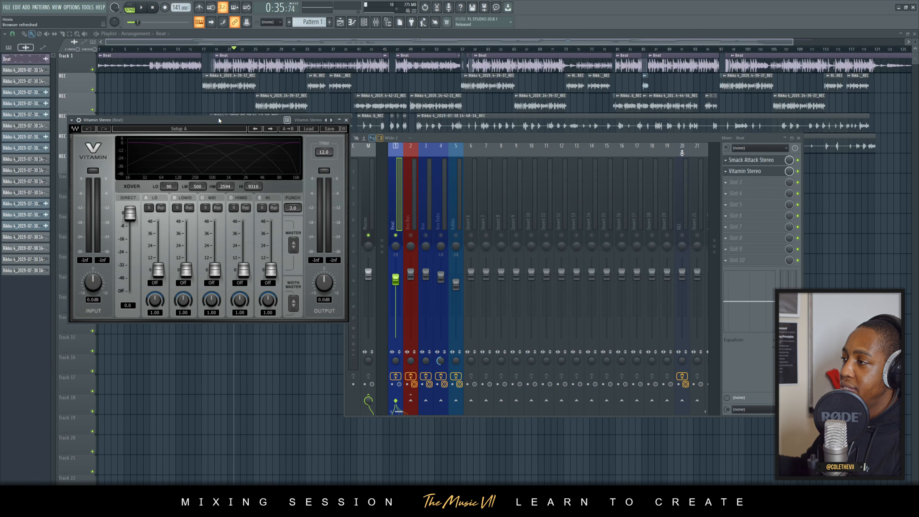
Play the beat through Vitamin briefly, clear the output clip indicator and trim the output to 11.9 dB.
key(space)
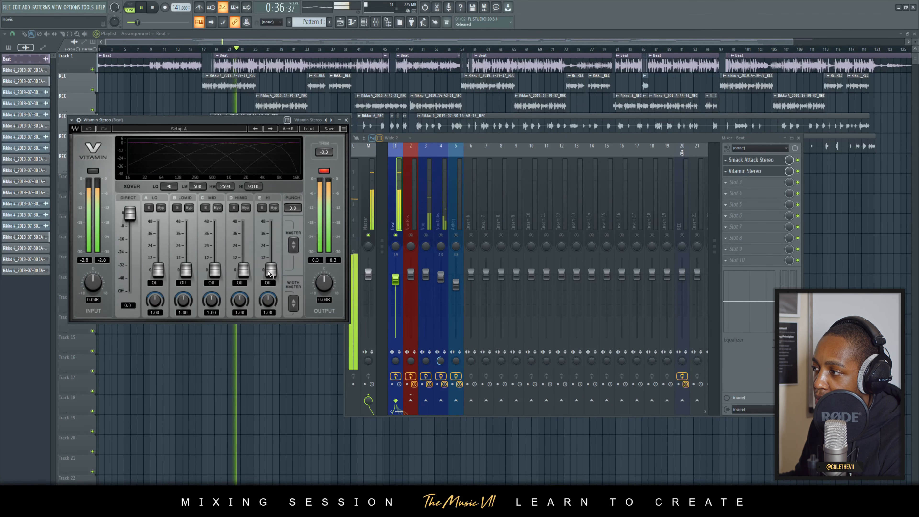
key(space)
click(324, 171)
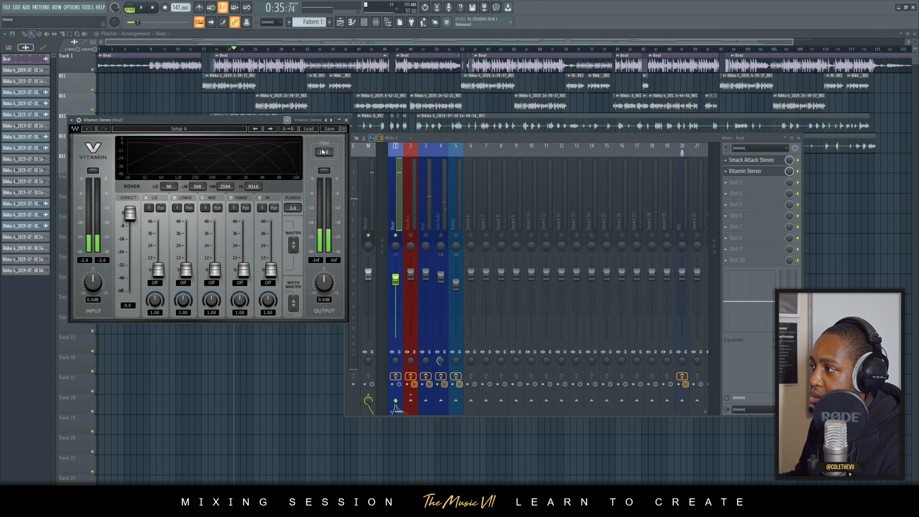
click(323, 151)
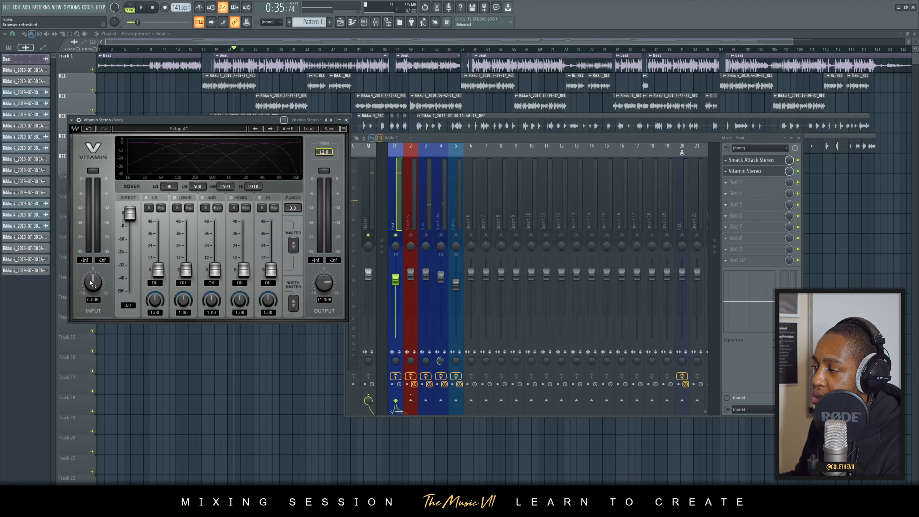
Lower Vitamin's input level to -11.9 dB while playing back the beat.
drag(92, 283, 91, 285)
key(space)
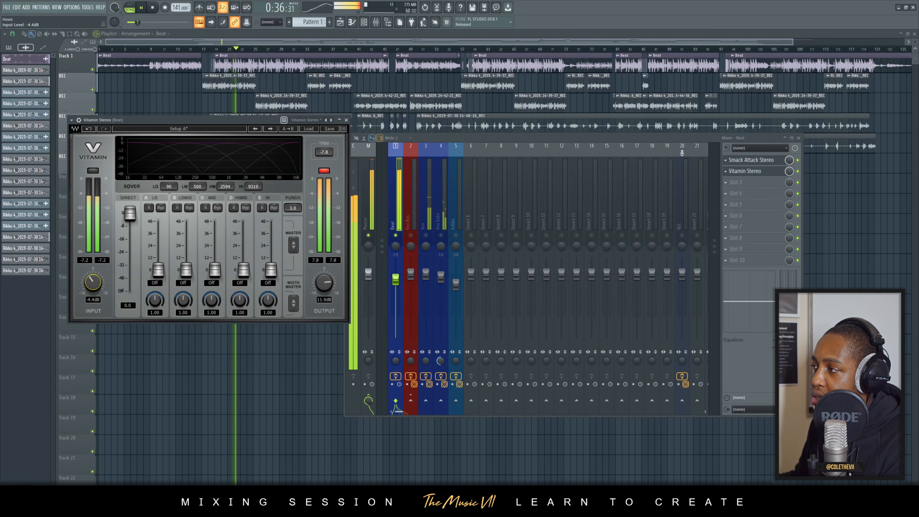
key(space)
key(space)
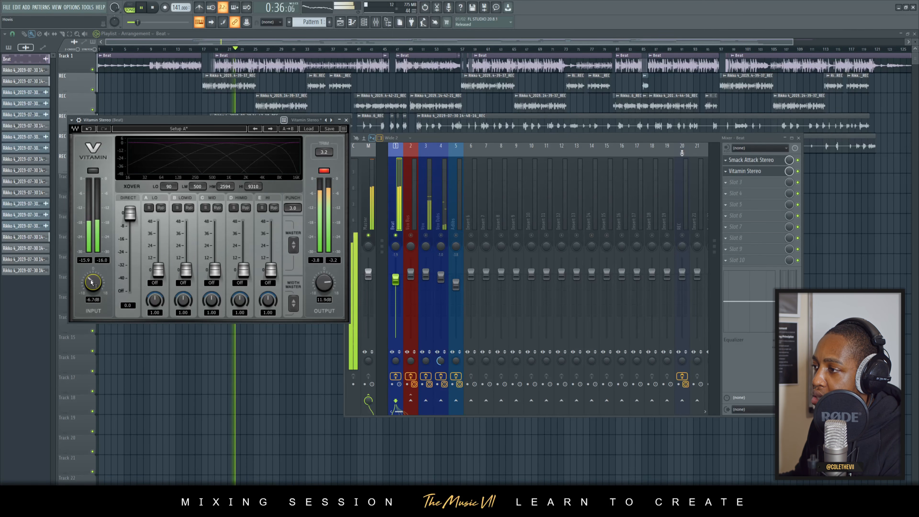
drag(92, 282, 92, 308)
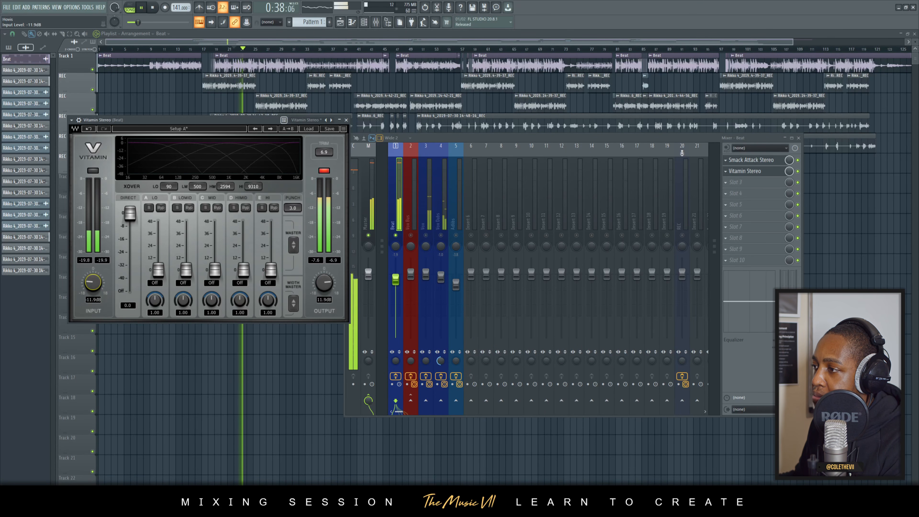
Set the Beat clip's channel volume to 37%, close its channel settings and reopen the mixer.
key(space)
double_click(140, 65)
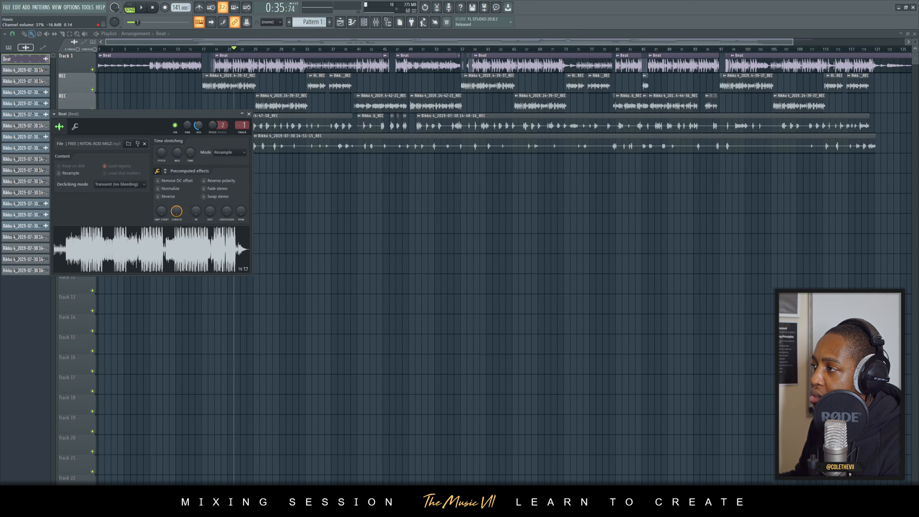
key(space)
click(248, 114)
key(space)
key(F9)
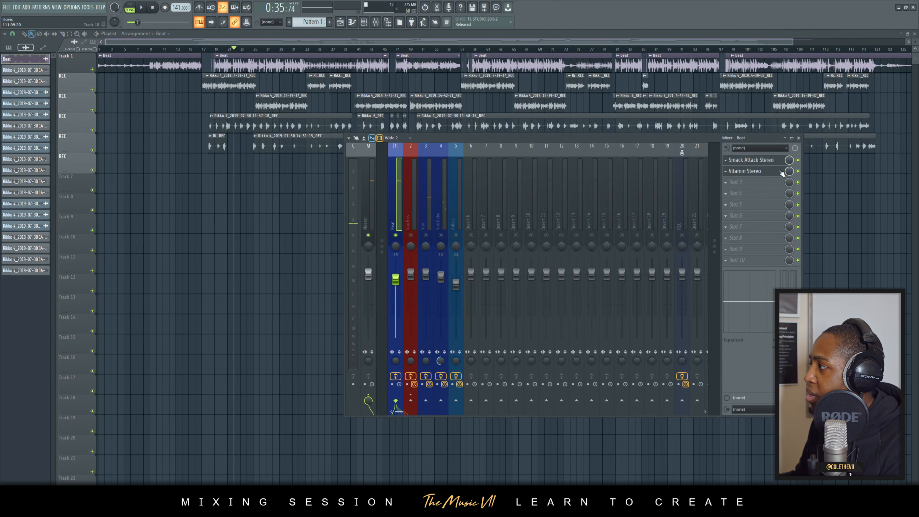
Switch the Guard mode of the Beat track's Smack Attack to Clip while playing the beat, and close the plugin.
click(777, 161)
key(space)
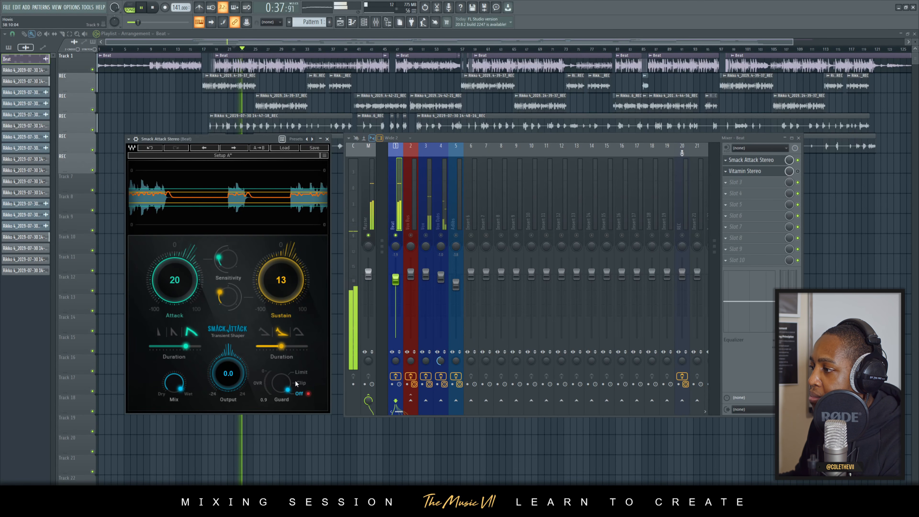
click(308, 393)
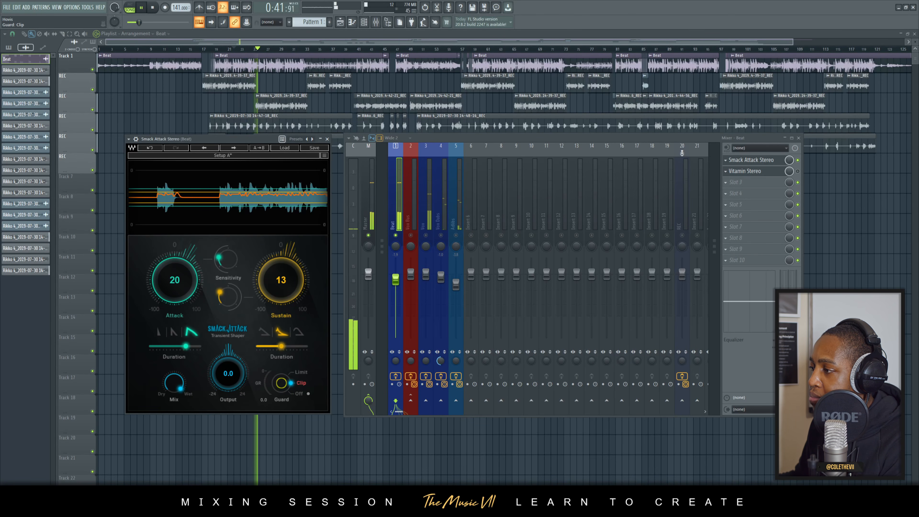
drag(282, 382, 282, 372)
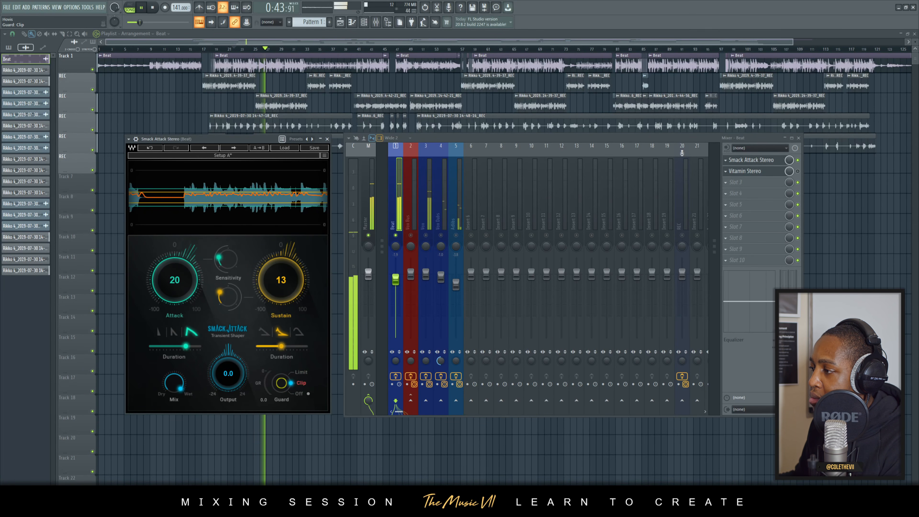
click(327, 139)
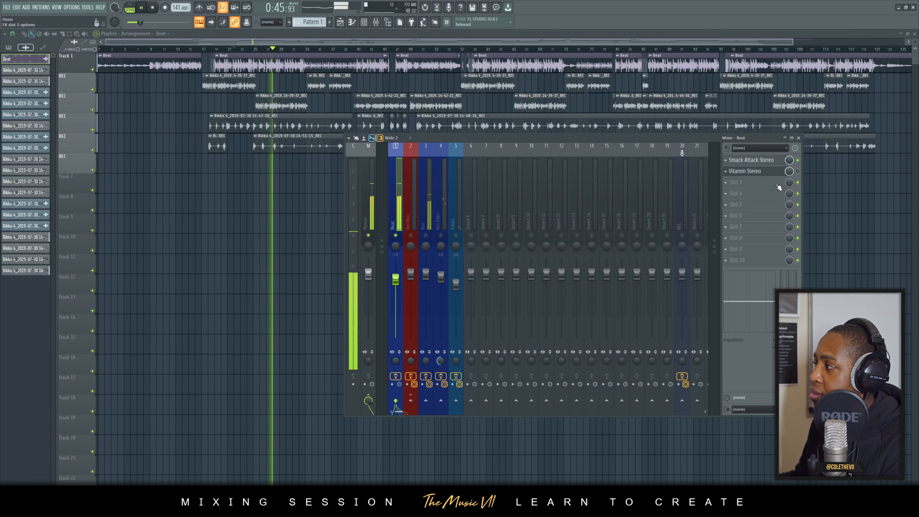
Open Vitamin on the Beat track, set its input level to 0 dB and clear the output clip indicator during playback.
click(778, 171)
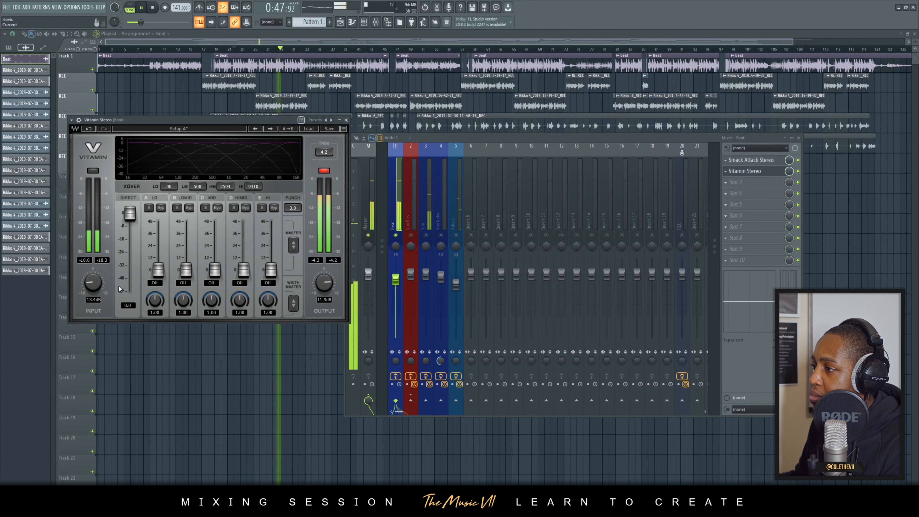
text(0)
key(Return)
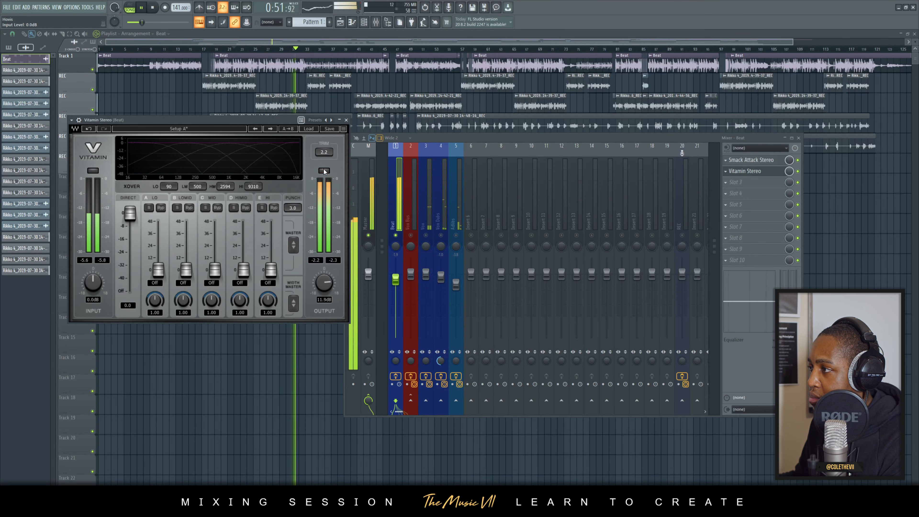
key(space)
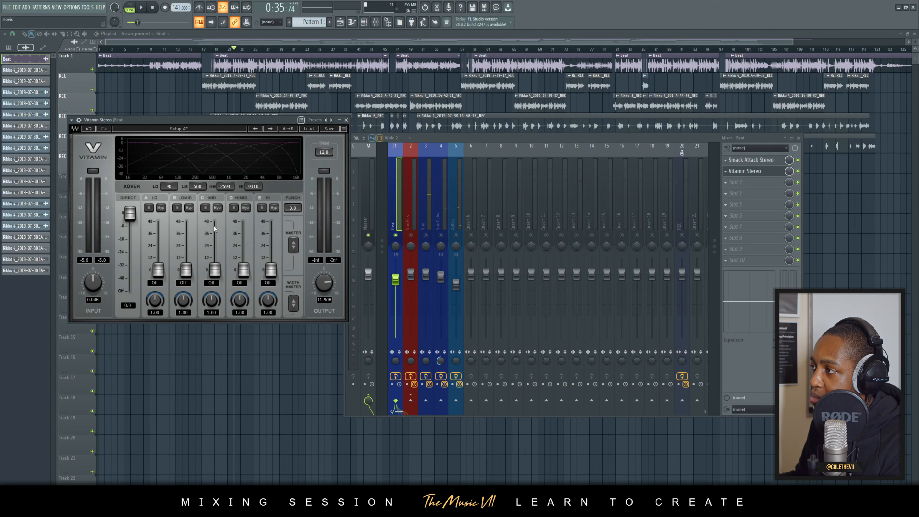
Lower Vitamin's input level to -15.3 dB during playback, clear the output clip indicator and save the project.
key(space)
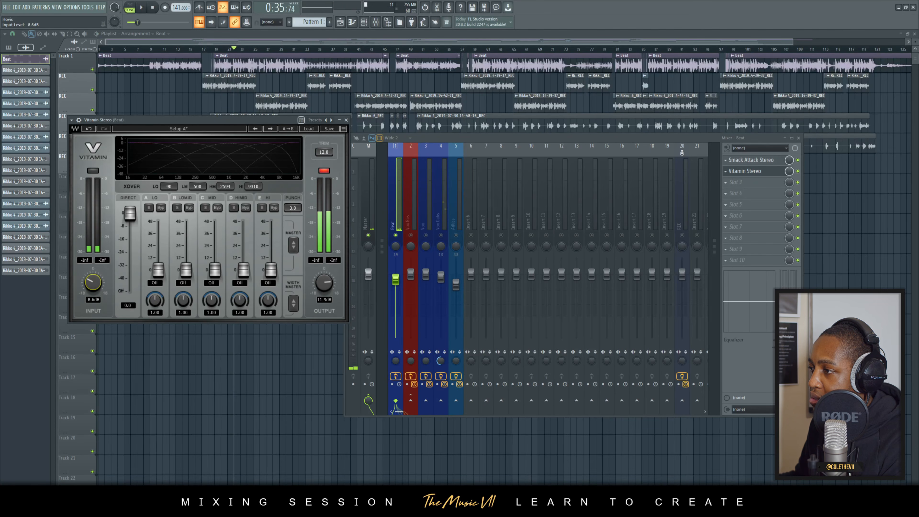
key(space)
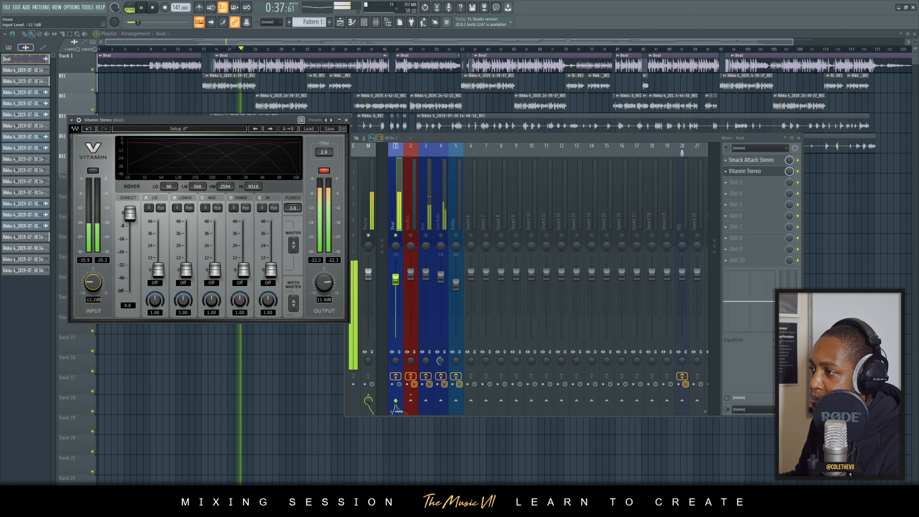
click(324, 170)
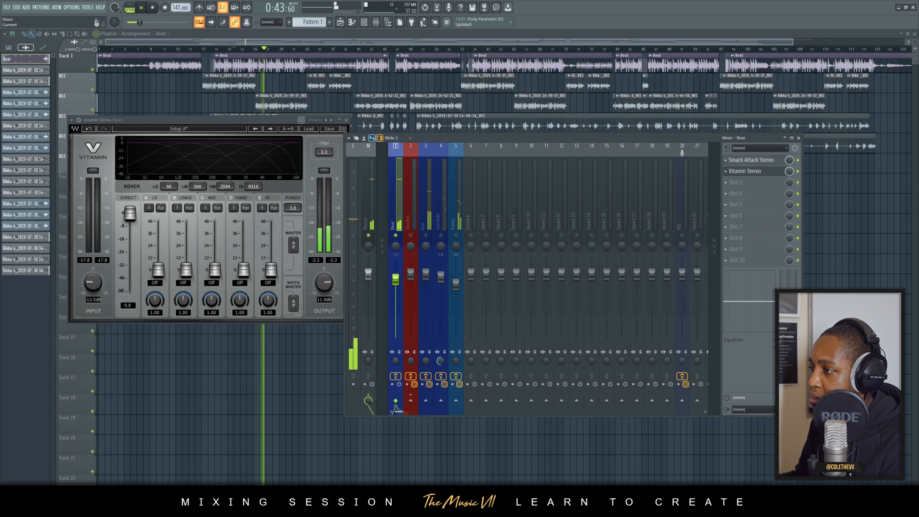
drag(93, 283, 93, 289)
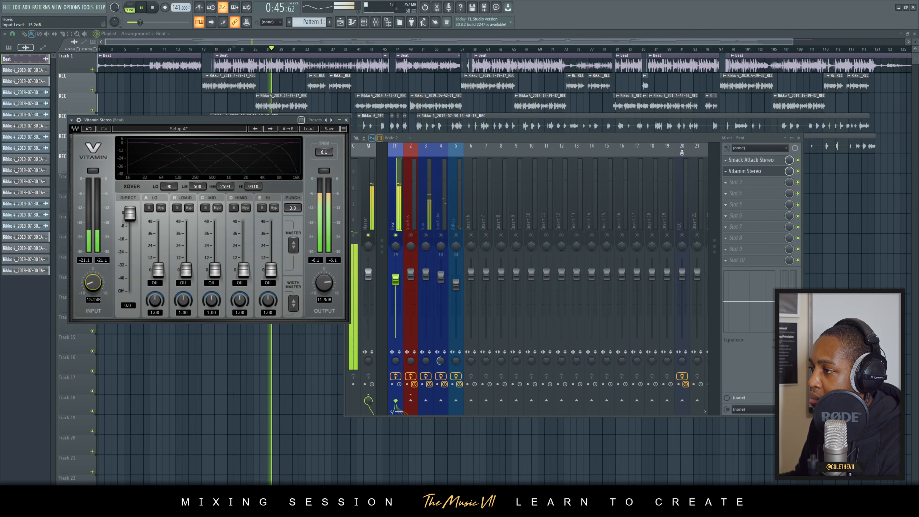
click(362, 205)
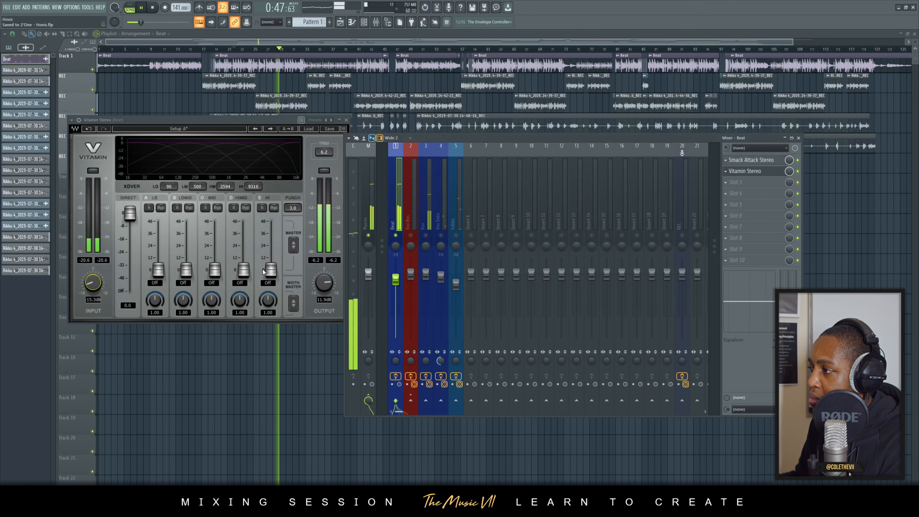
Raise Vitamin's HI band gain to 20.6 with a width of 1.68 while auditioning the beat, and save the project.
key(space)
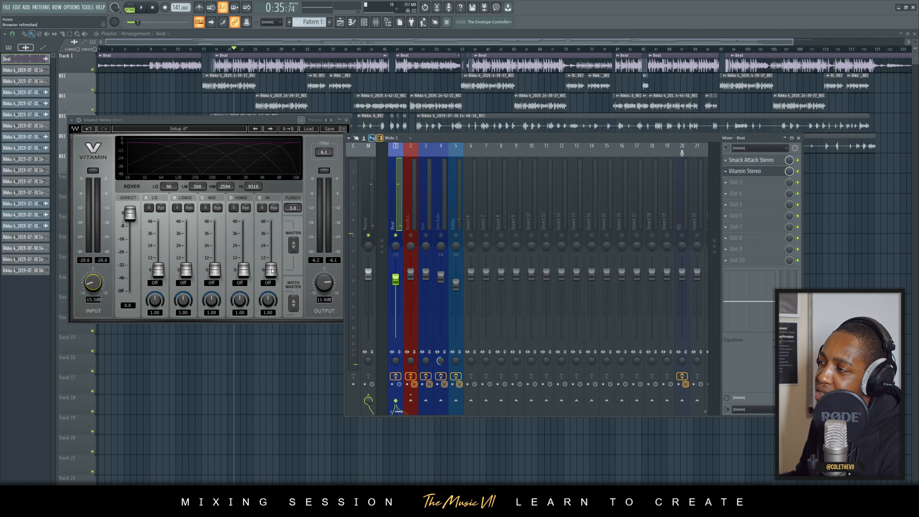
key(space)
drag(274, 272, 274, 257)
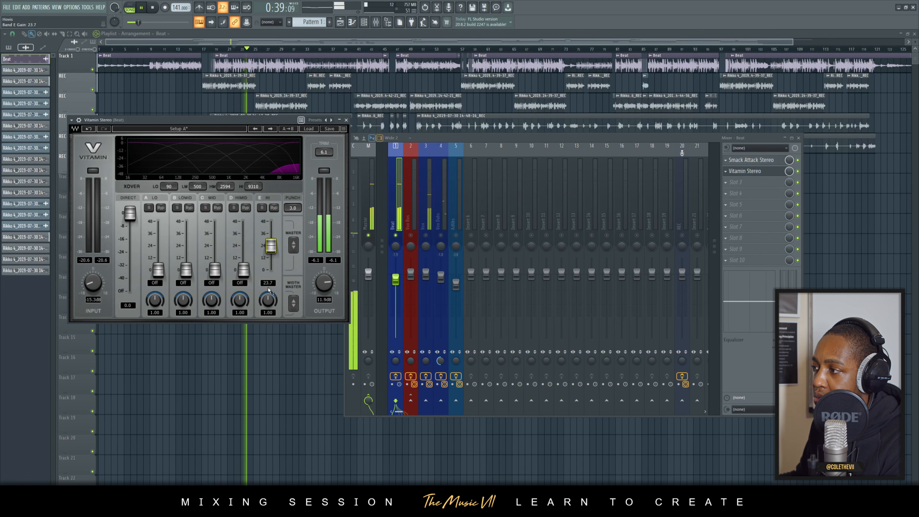
key(space)
drag(270, 245, 270, 248)
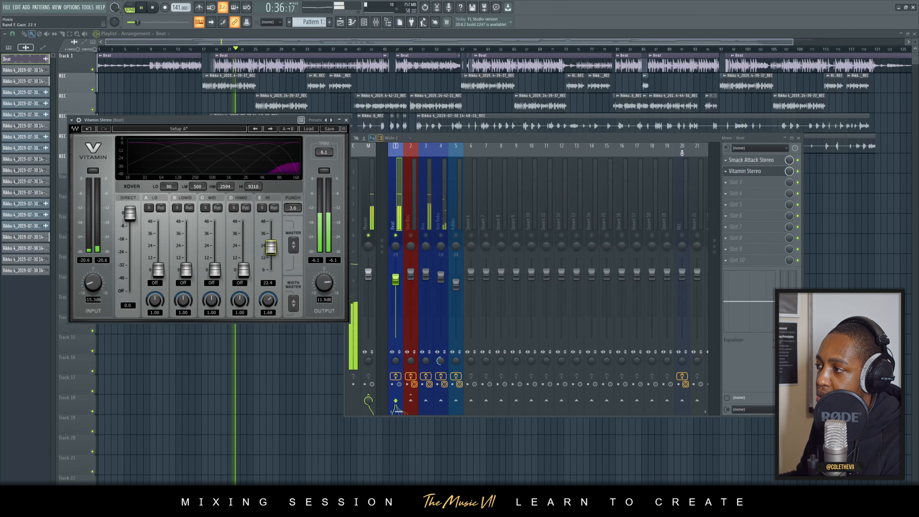
key(ctrl+s)
Set Vitamin's LO band gain to 26.0 and its width to 0.00 while listening to the beat, and close the plugin.
key(space)
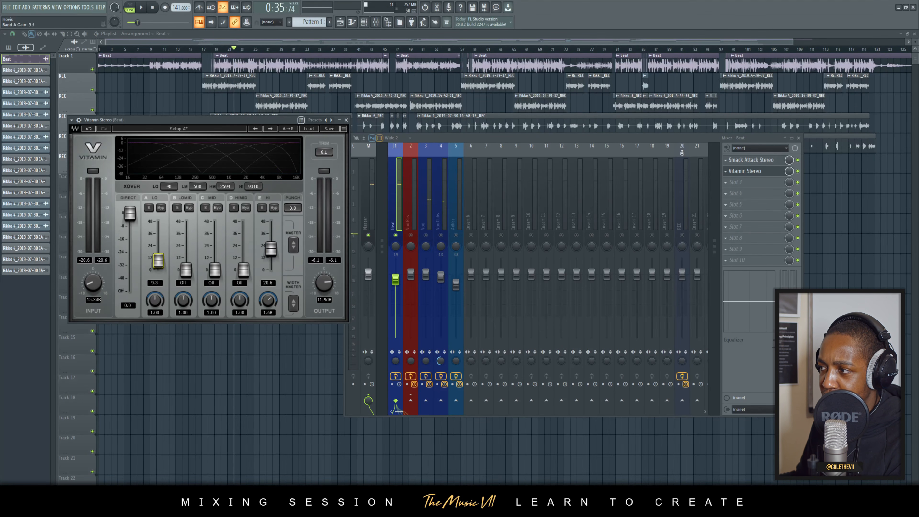
drag(155, 300, 155, 312)
key(space)
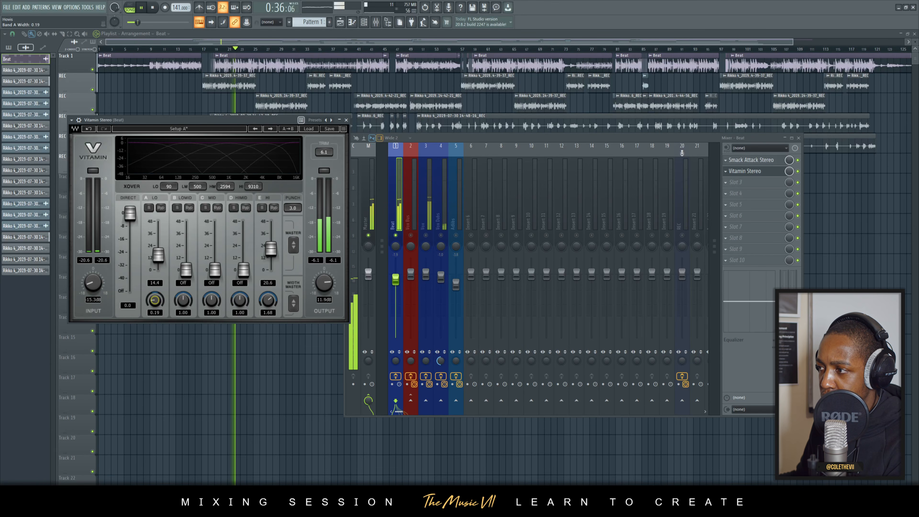
drag(158, 255, 158, 233)
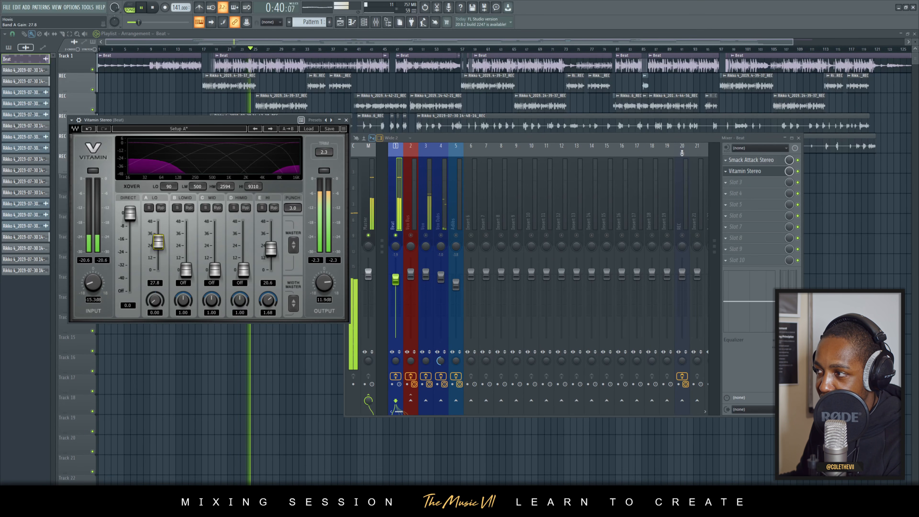
drag(159, 234, 158, 244)
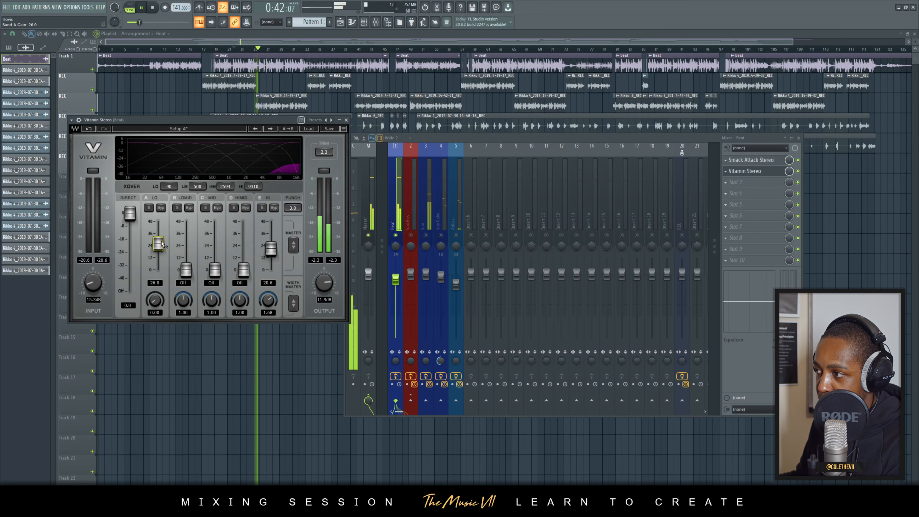
click(347, 120)
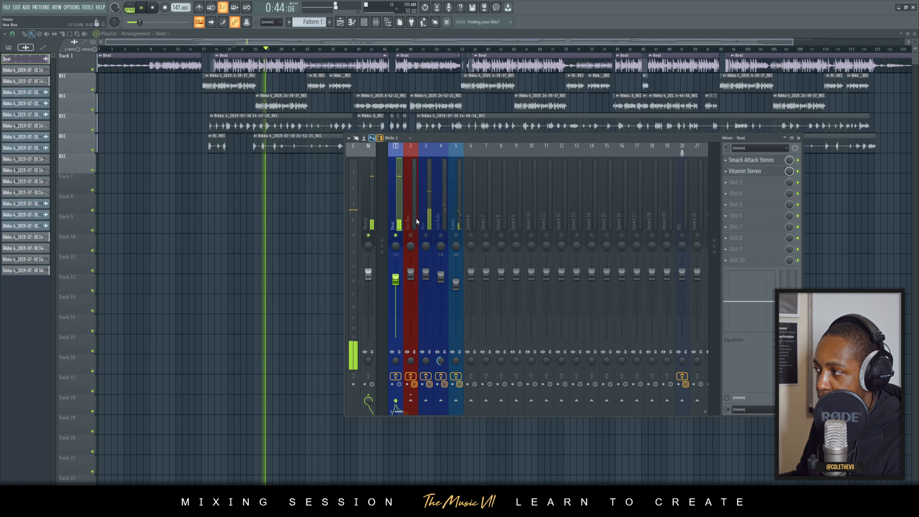
Take the Beat track out of solo so all mixer tracks are audible, and play the mix with the Vox Bus selected.
key(space)
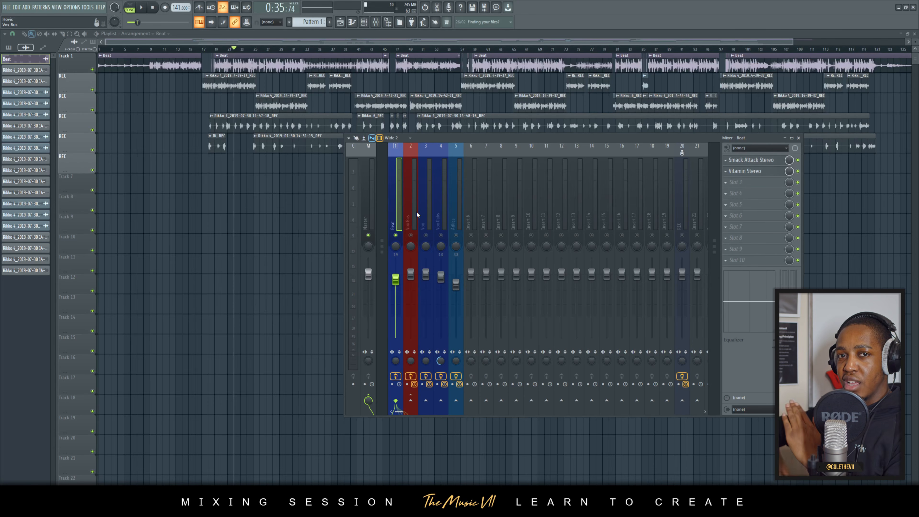
right_click(412, 239)
right_click(412, 238)
key(space)
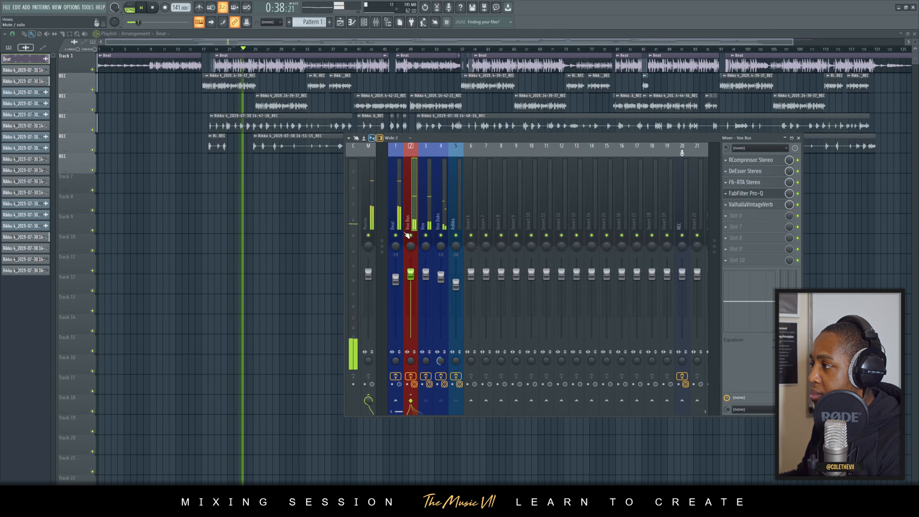
click(412, 216)
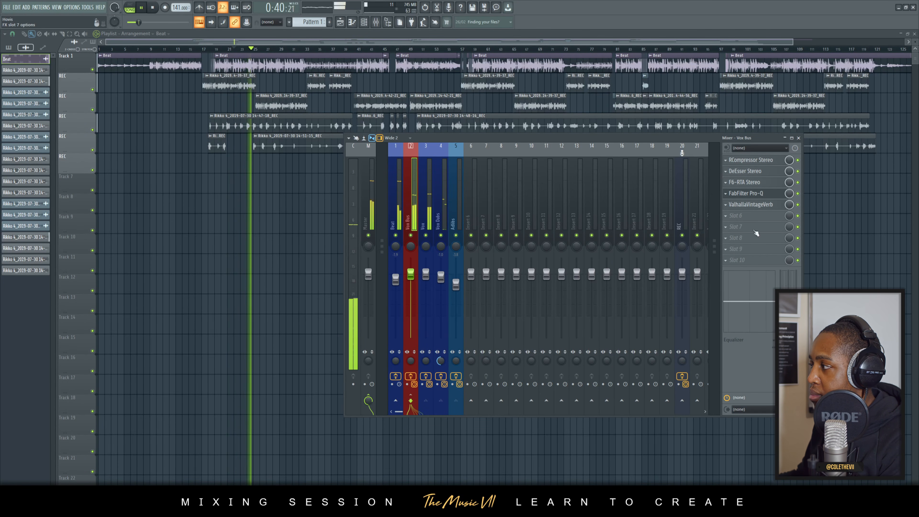
key(space)
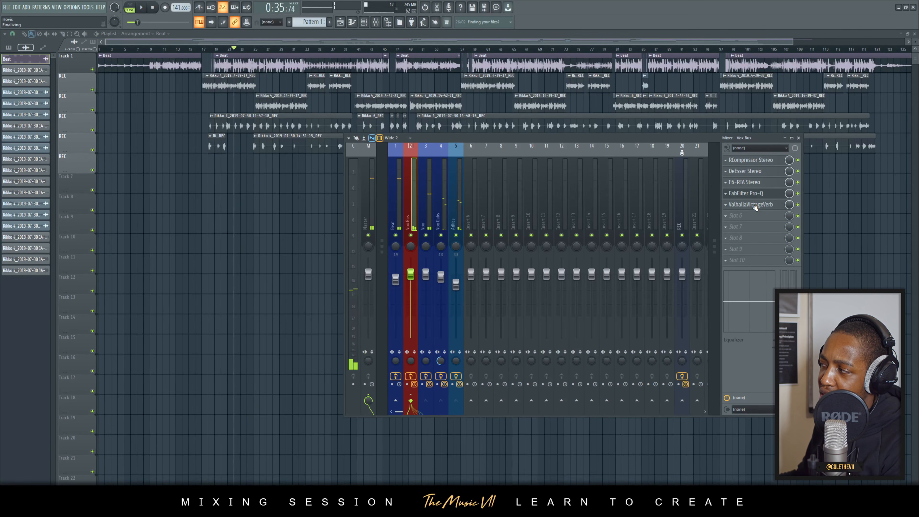
Set the mix of the Vox Bus's ValhallaVintageVerb to 3.2%, close the plugin and restart playback.
click(754, 205)
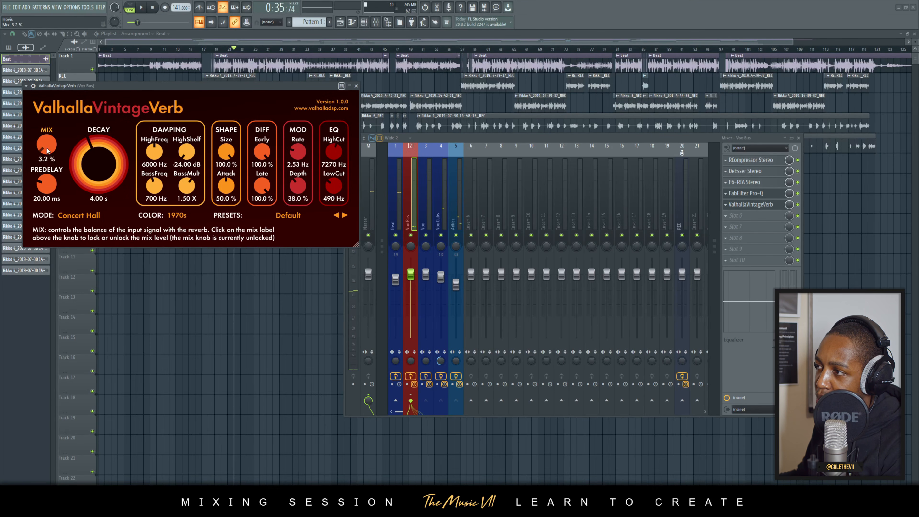
click(356, 85)
key(space)
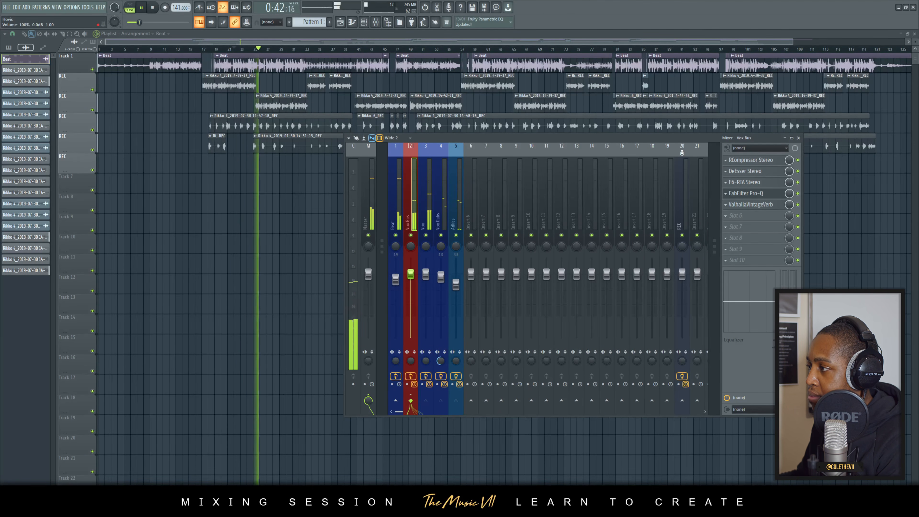
Lower the Vox Bus fader slightly to balance the vocals with the beat, select the Master track and save the project.
drag(415, 272, 414, 284)
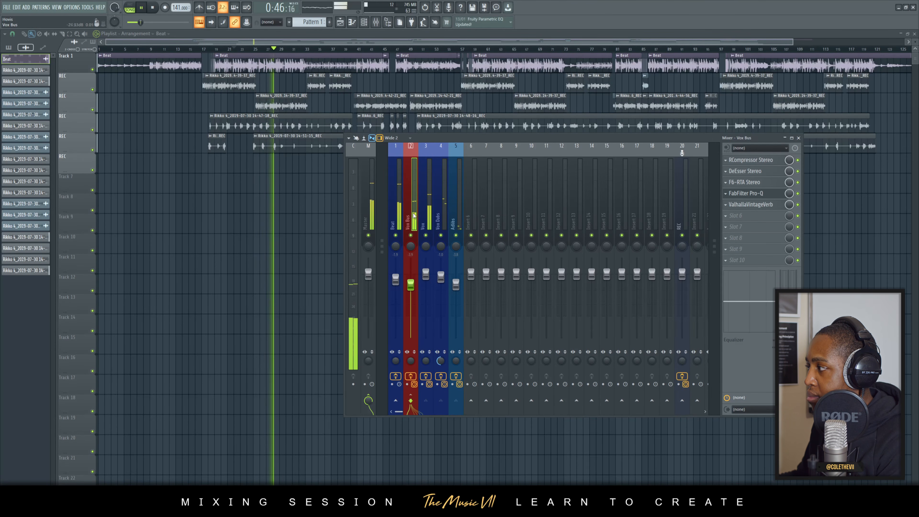
drag(410, 301, 411, 296)
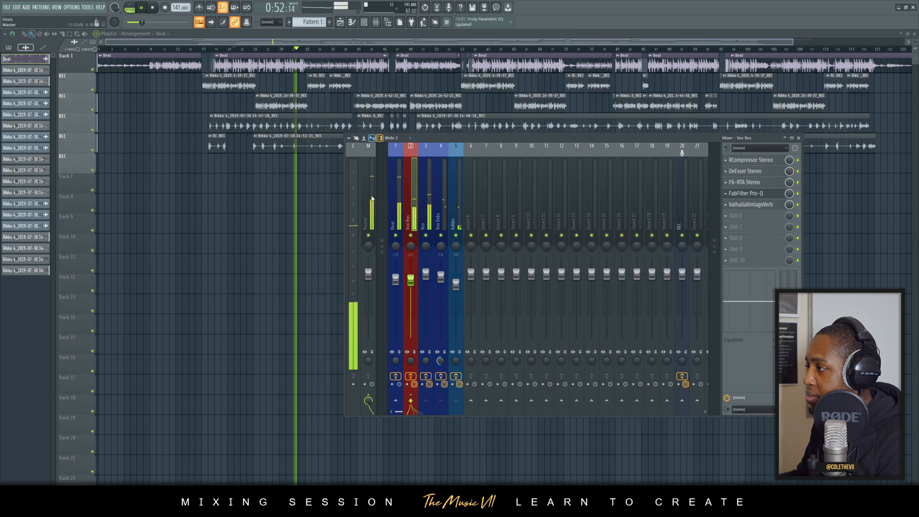
click(369, 174)
key(ctrl+s)
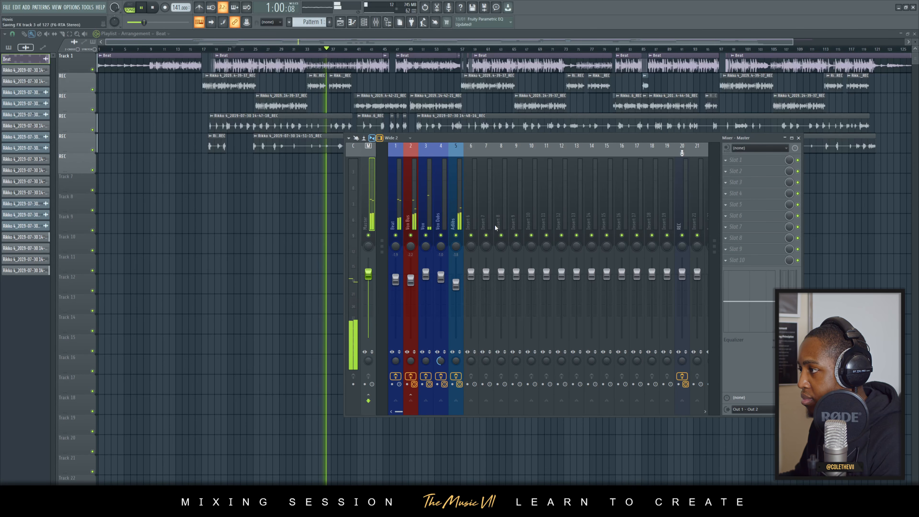
Check the adlibs track and add SSL Native Bus Compressor v6 to the first effect slot of the Master track.
click(455, 250)
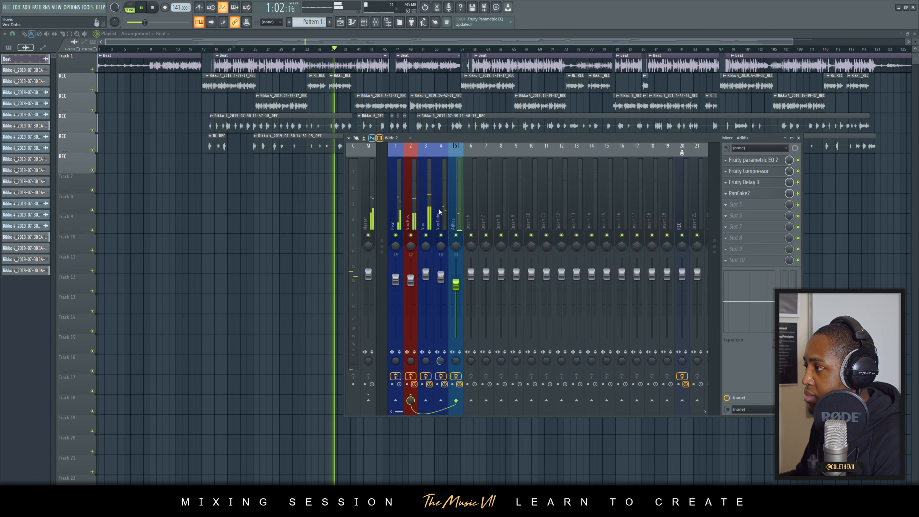
click(365, 185)
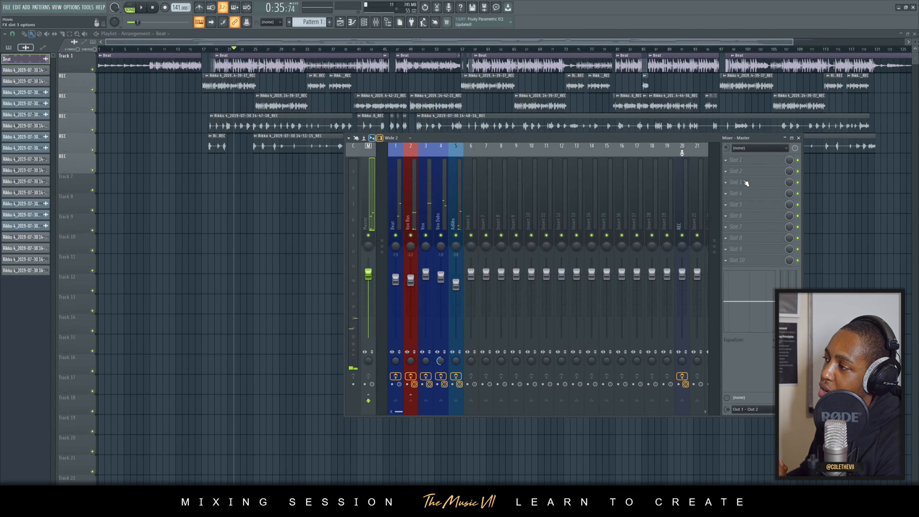
click(752, 164)
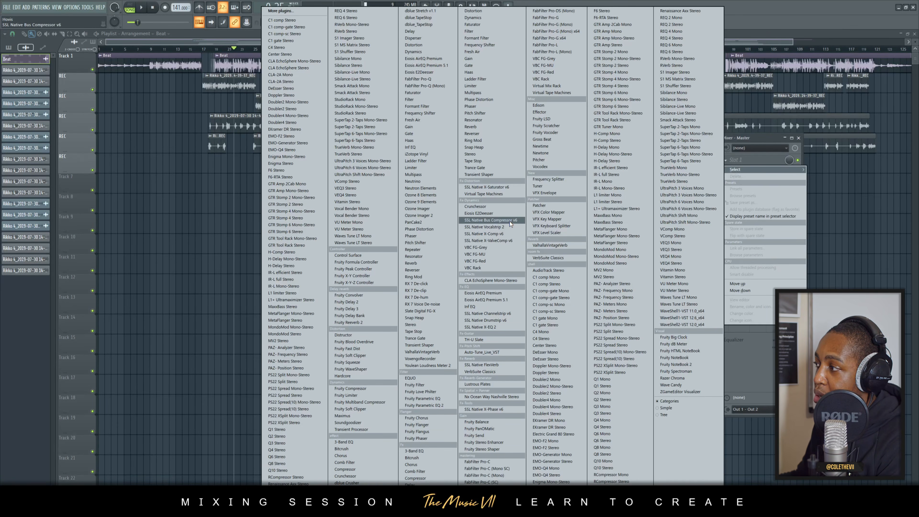
click(490, 220)
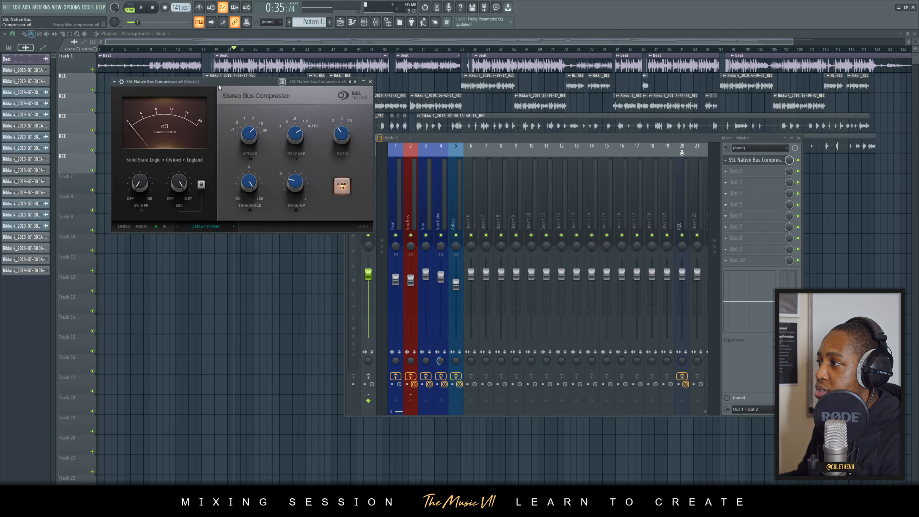
Lower the SSL Native Bus Compressor's threshold on the Master to about -2.4 dB while the mix plays.
drag(212, 86, 159, 156)
key(space)
key(space)
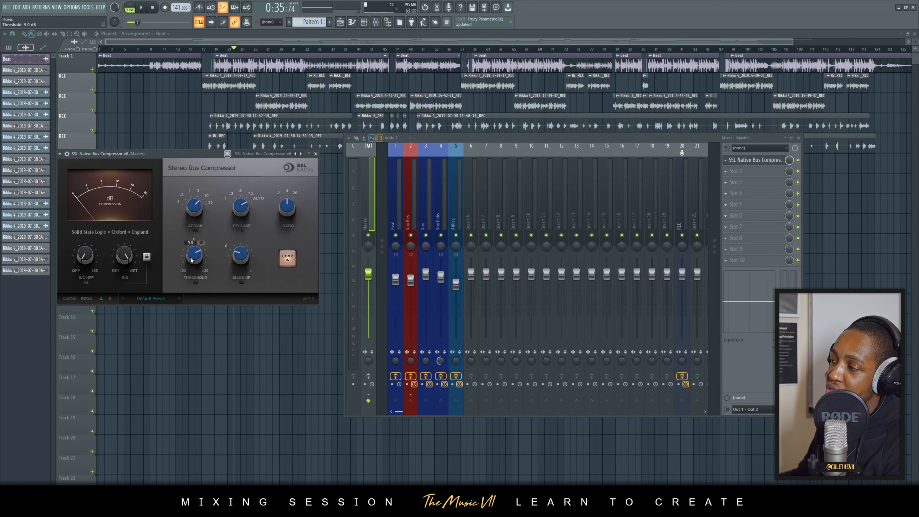
click(144, 10)
drag(195, 255, 199, 284)
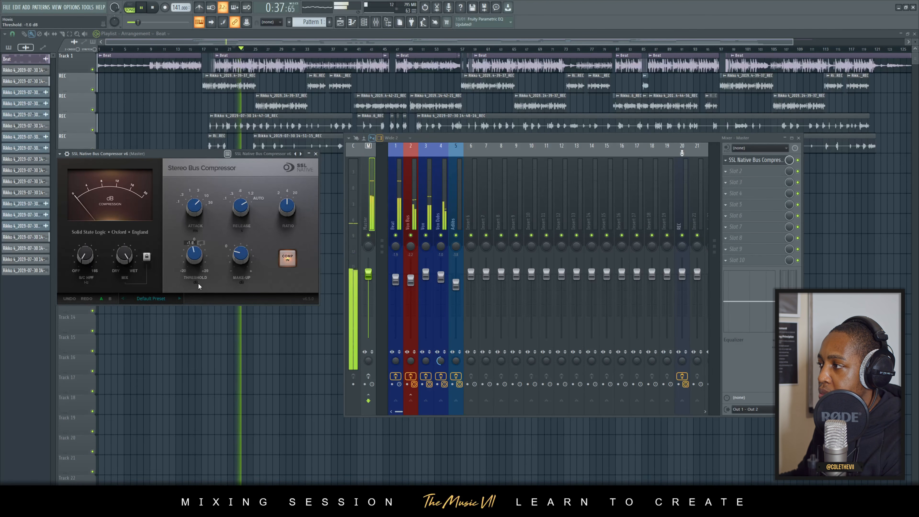
click(144, 10)
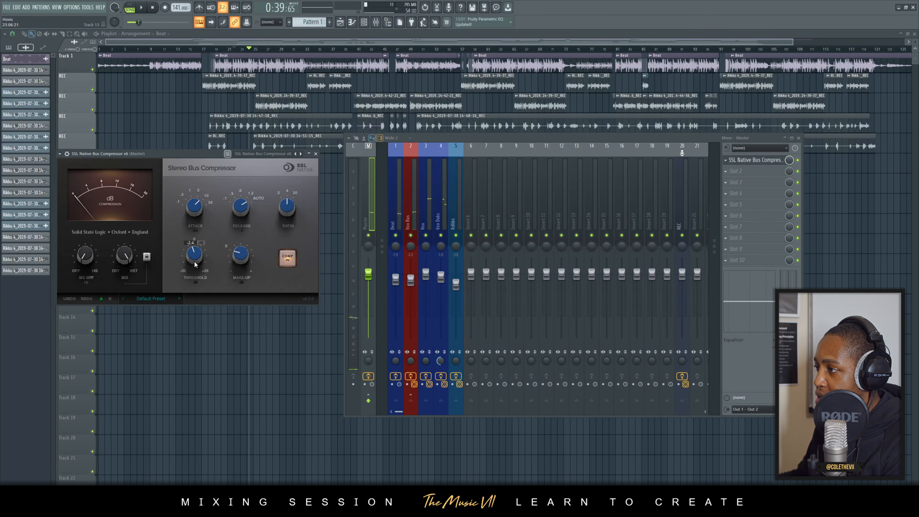
Raise the bus compressor's threshold past 3.5 dB during playback, save the project, close the plugin and stop playback.
click(144, 9)
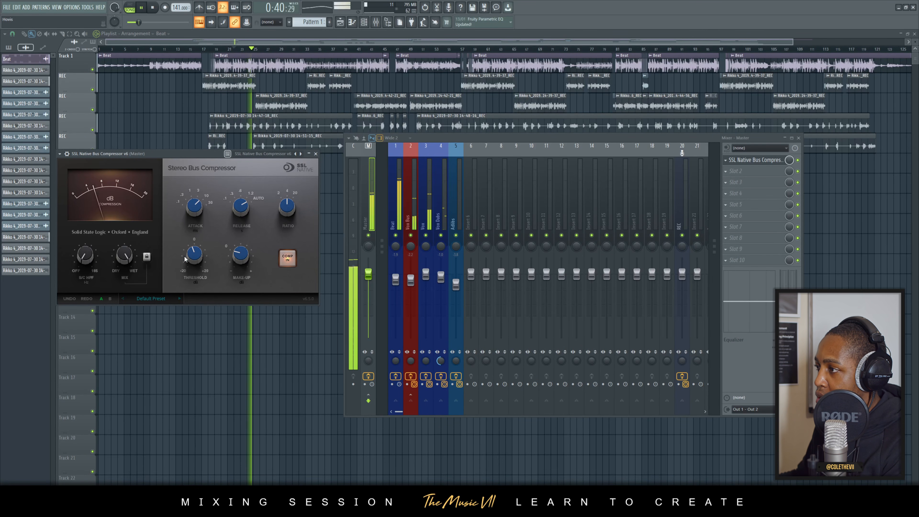
drag(195, 255, 197, 243)
key(ctrl+s)
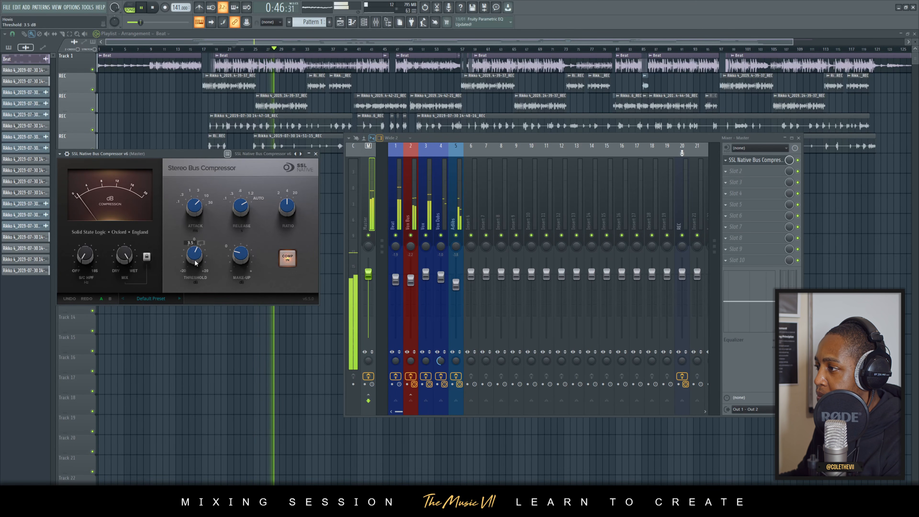
mouse_move(195, 255)
mouse_down()
mouse_move(196, 264)
mouse_move(198, 256)
mouse_up()
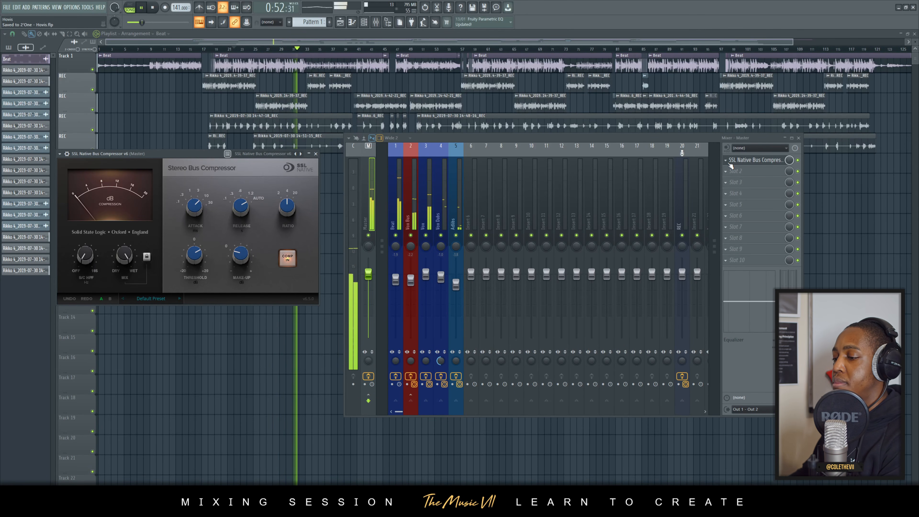
click(316, 153)
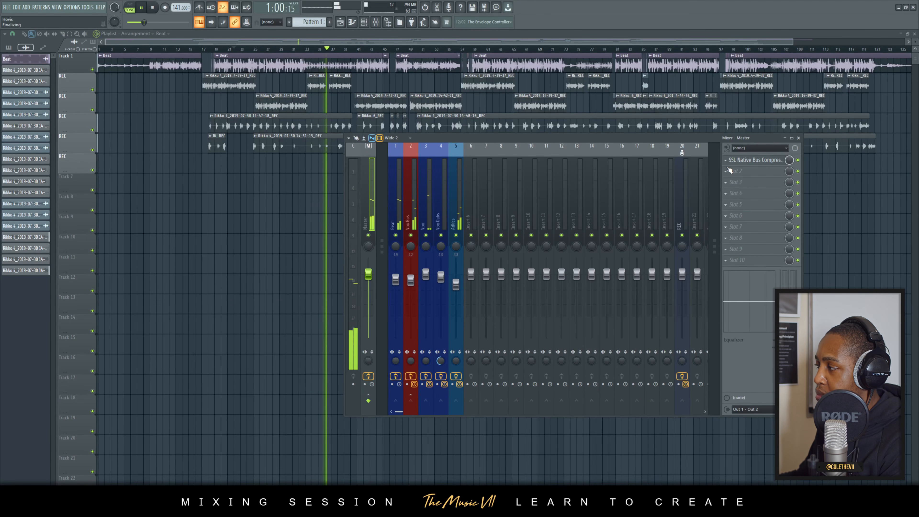
key(space)
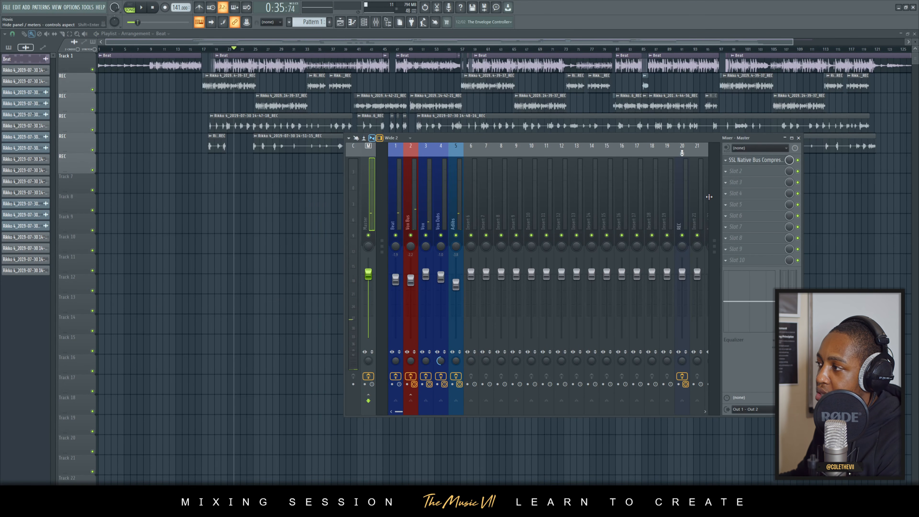
Add SSL Native X-Saturator v6 to the second effect slot of the Master track and place its window beside the mixer.
click(759, 175)
mouse_move(756, 180)
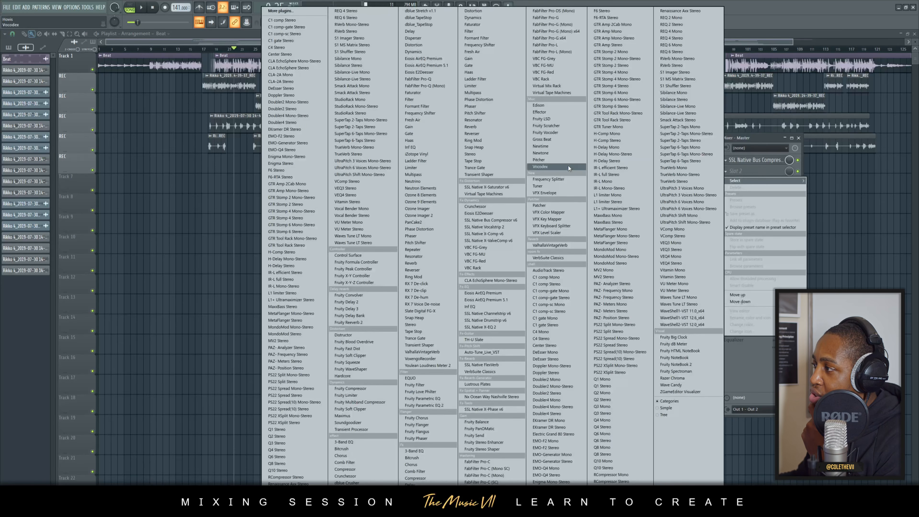
click(501, 185)
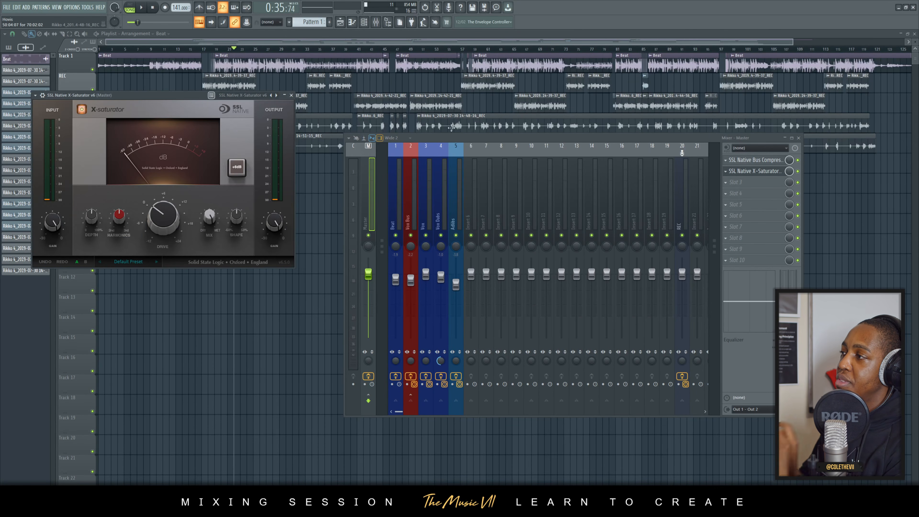
drag(446, 139, 507, 127)
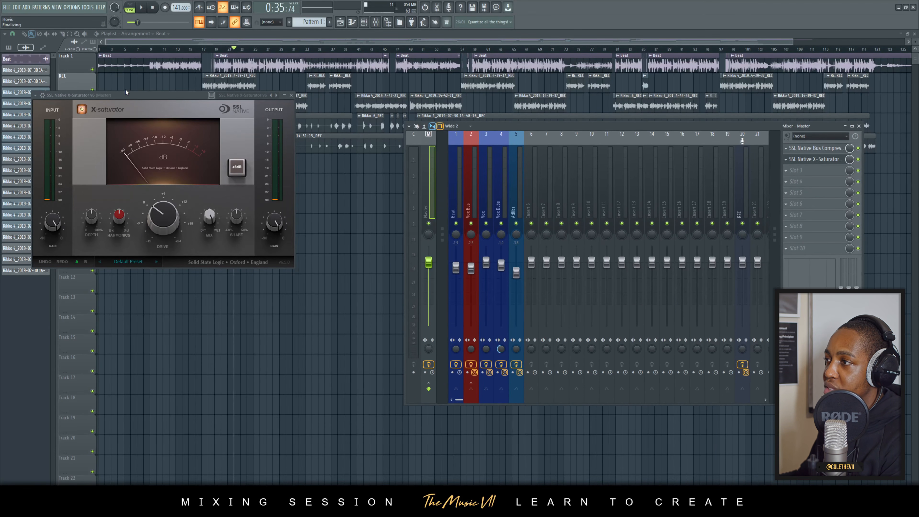
drag(132, 95, 153, 156)
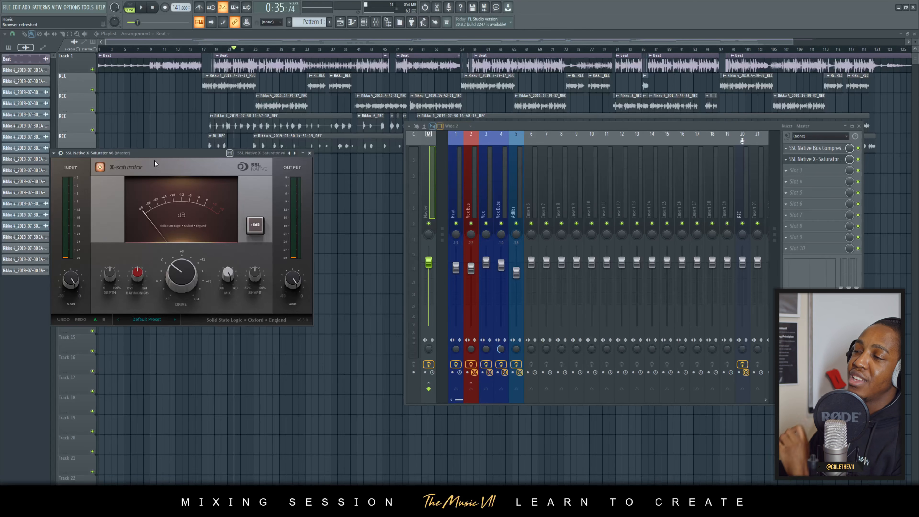
drag(166, 154, 182, 155)
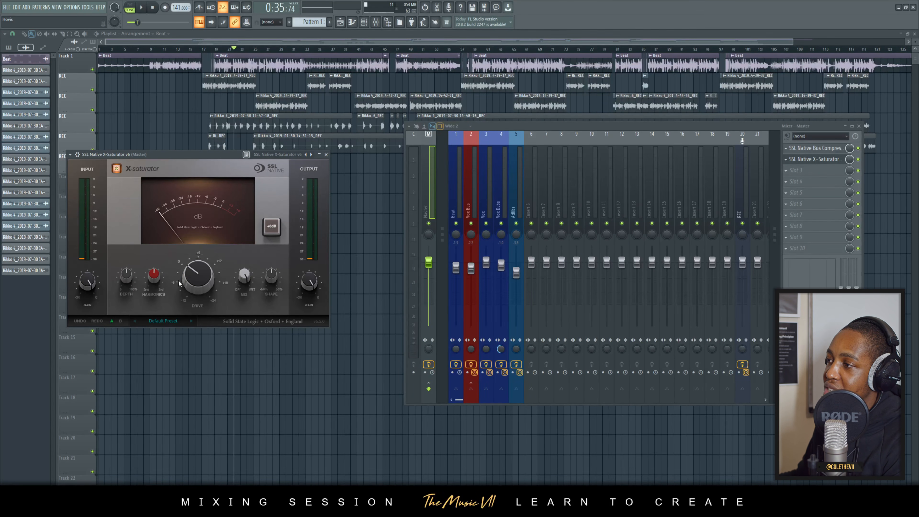
Raise the X-Saturator's drive moderately and set its depth to 100 while the mix plays, and save the project.
key(space)
drag(192, 277, 201, 276)
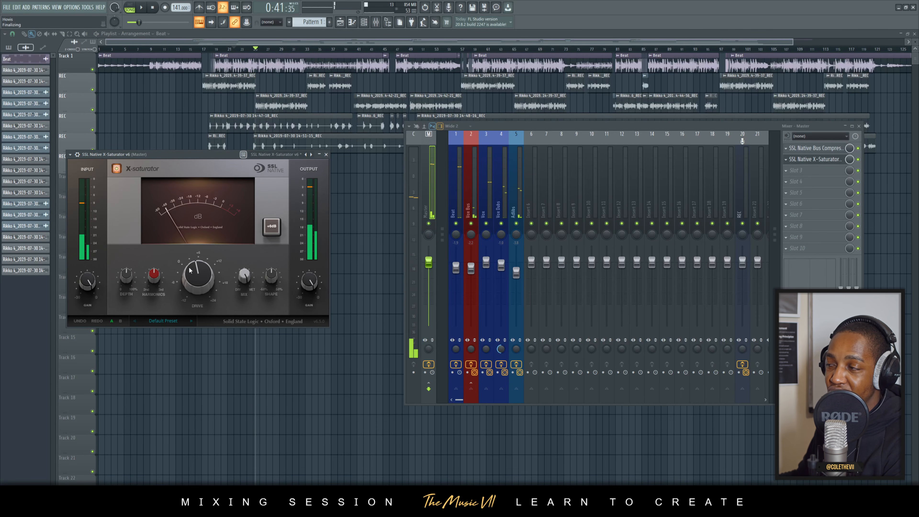
click(141, 7)
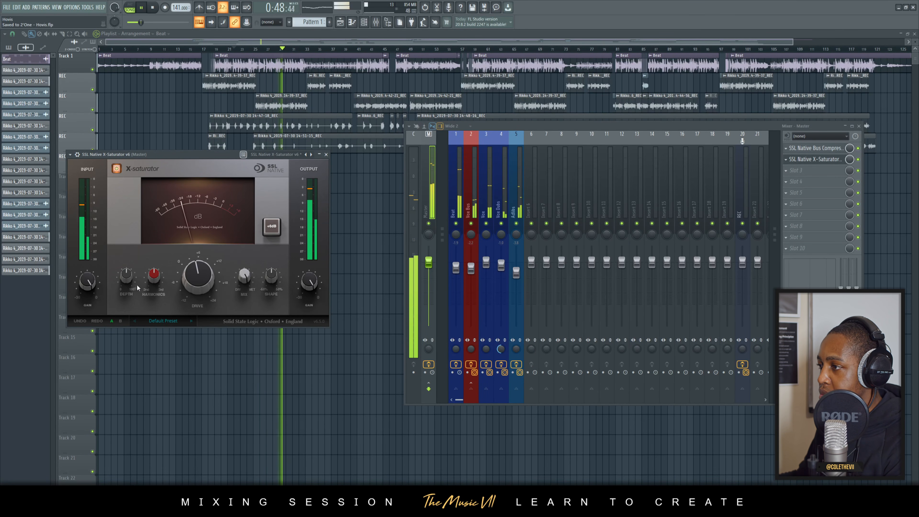
drag(126, 279, 127, 263)
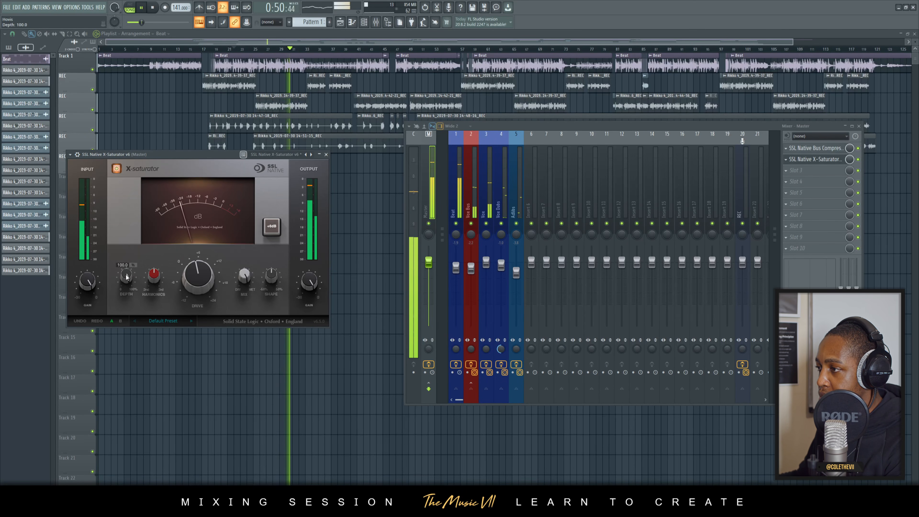
key(ctrl+s)
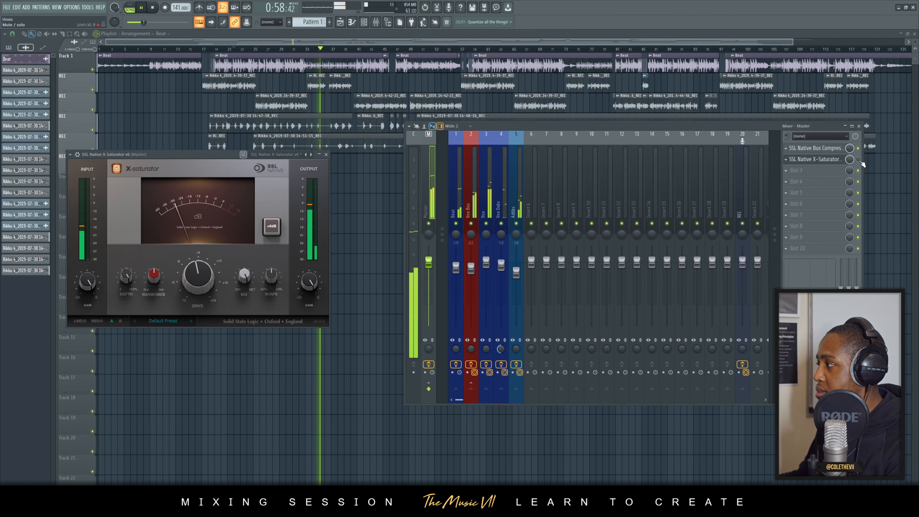
Play the mix from 2:16 with the mixer open to audition the X-Saturator on the Master, and save the project.
key(space)
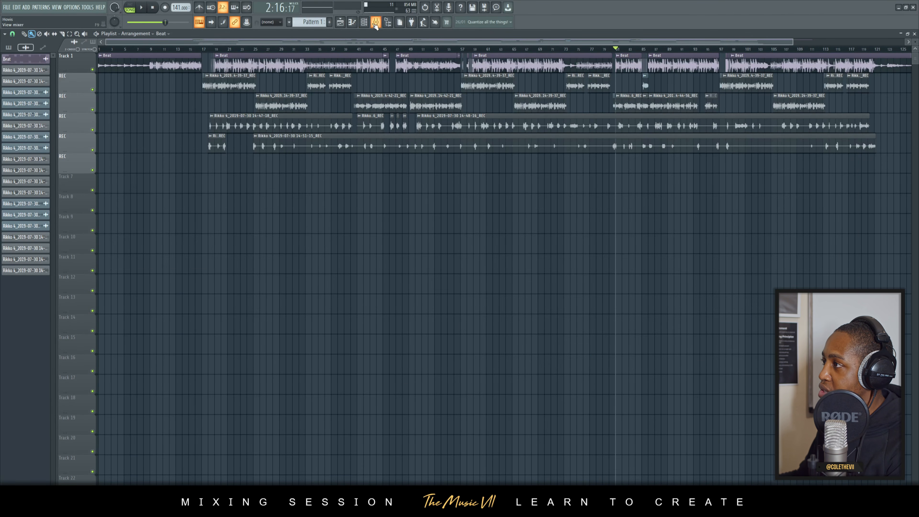
click(375, 22)
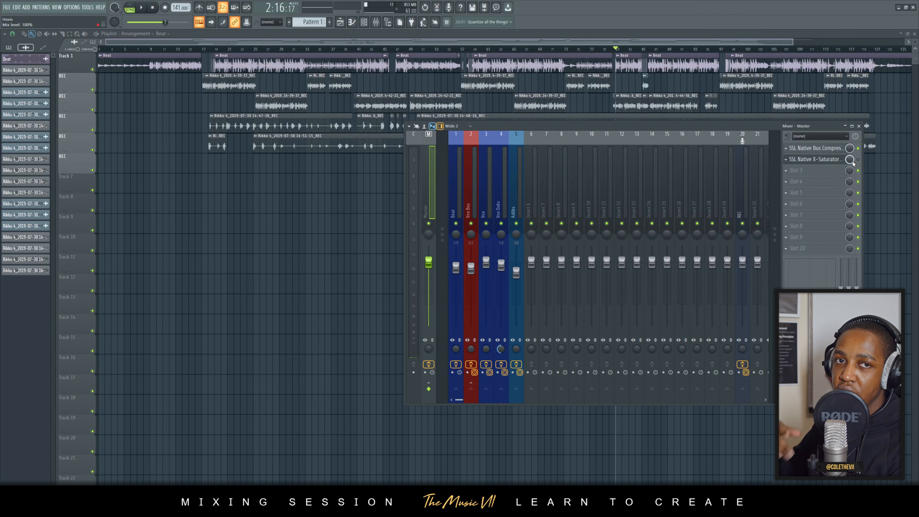
key(space)
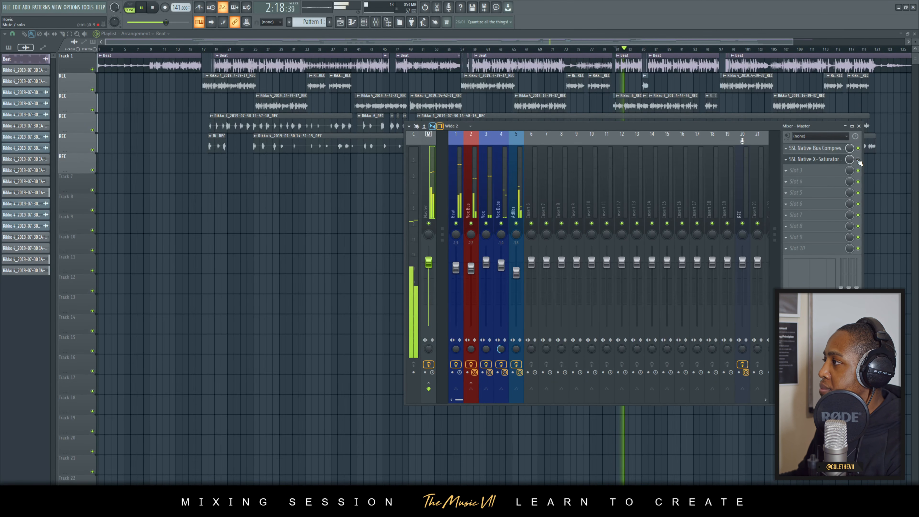
drag(764, 128, 766, 148)
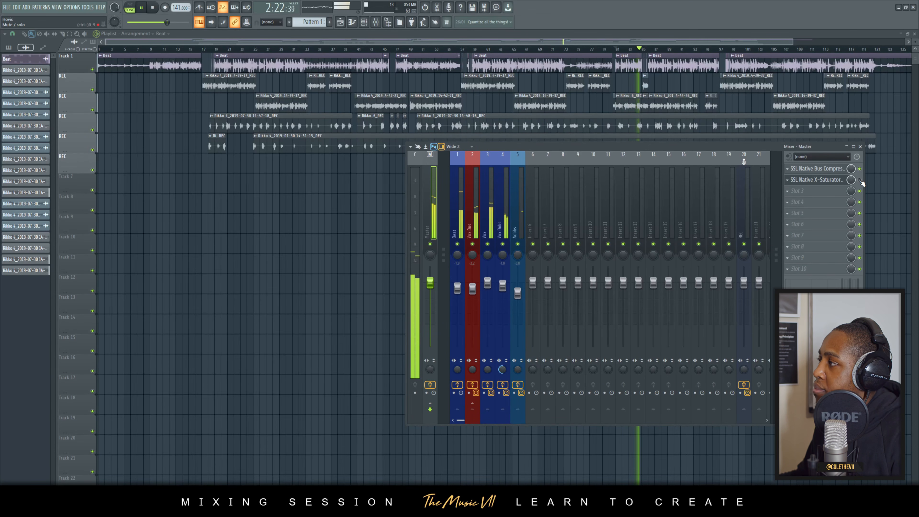
key(ctrl+s)
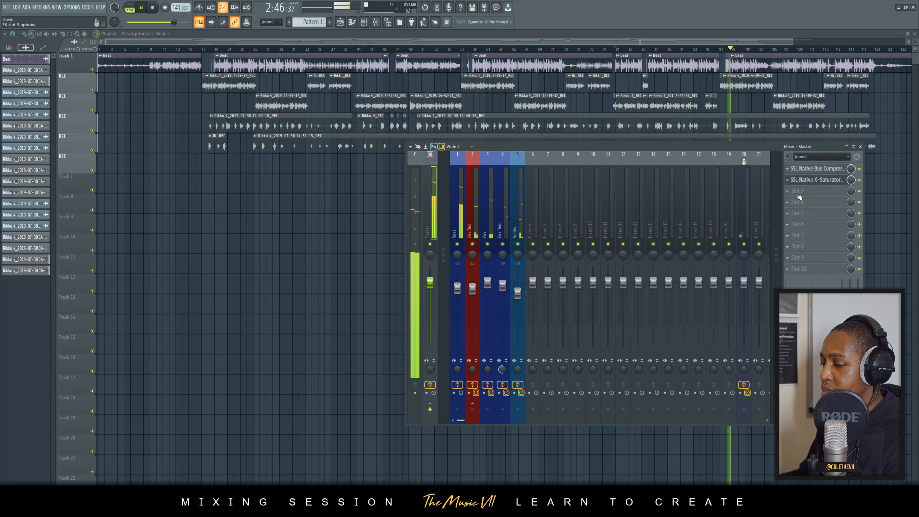
Play the mix from about bar 96 and examine the clips and mixer levels through the closing section.
scroll(754, 120, up, 9)
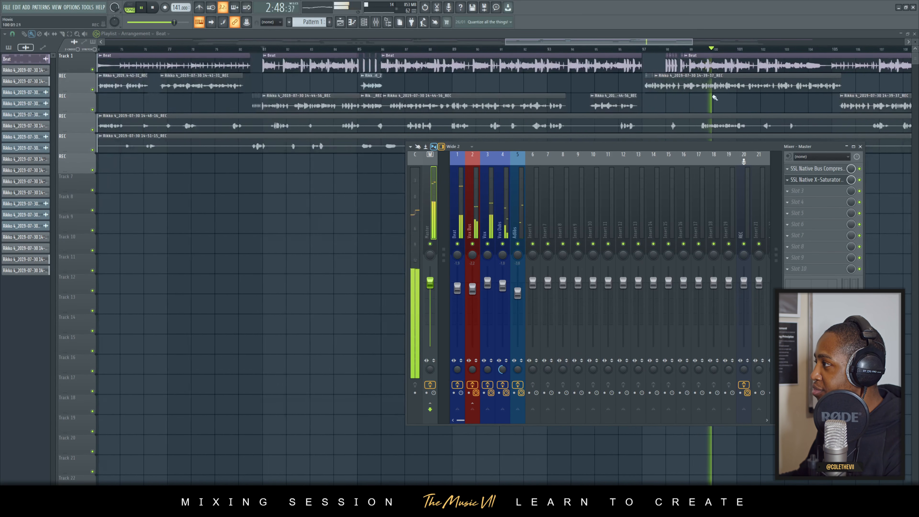
key(space)
click(467, 47)
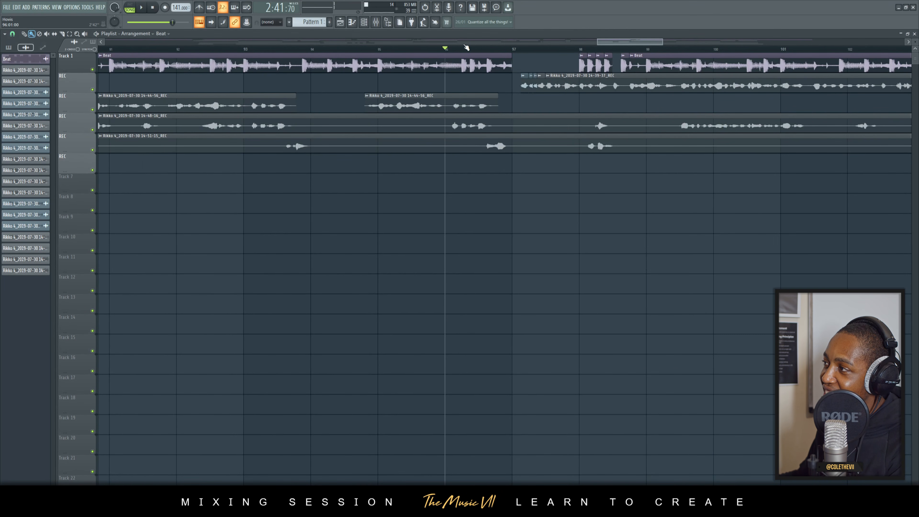
key(space)
scroll(638, 90, up, 3)
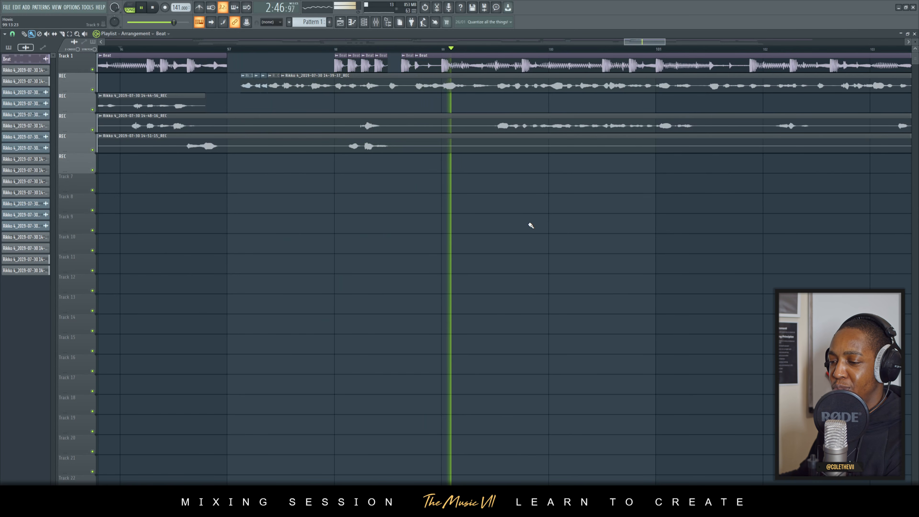
scroll(525, 195, down, 5)
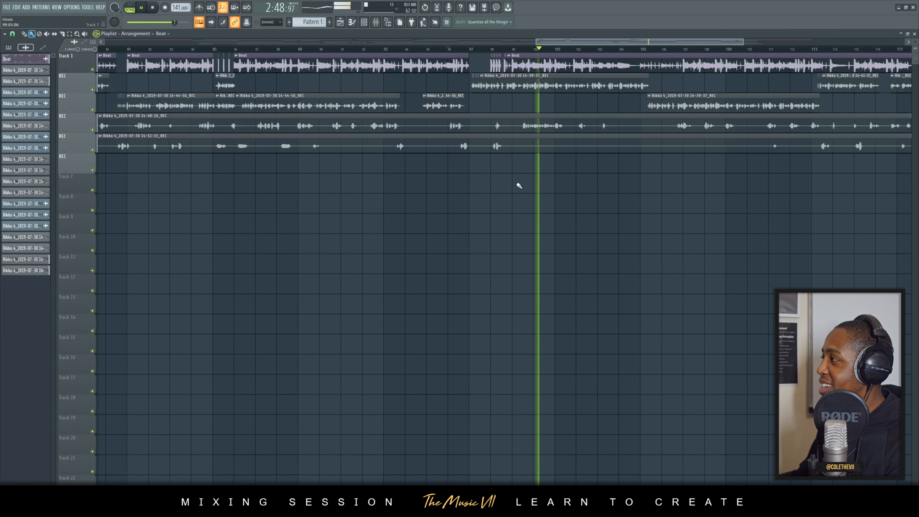
scroll(532, 188, down, 3)
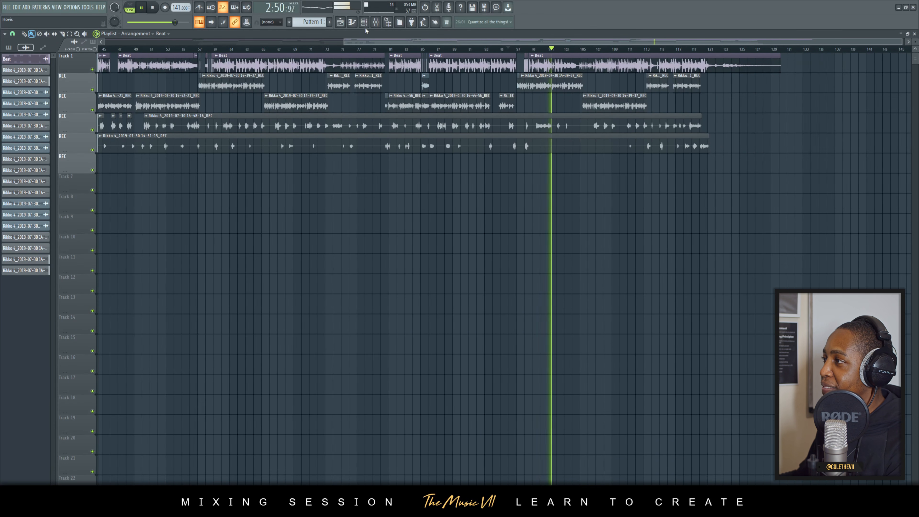
click(377, 22)
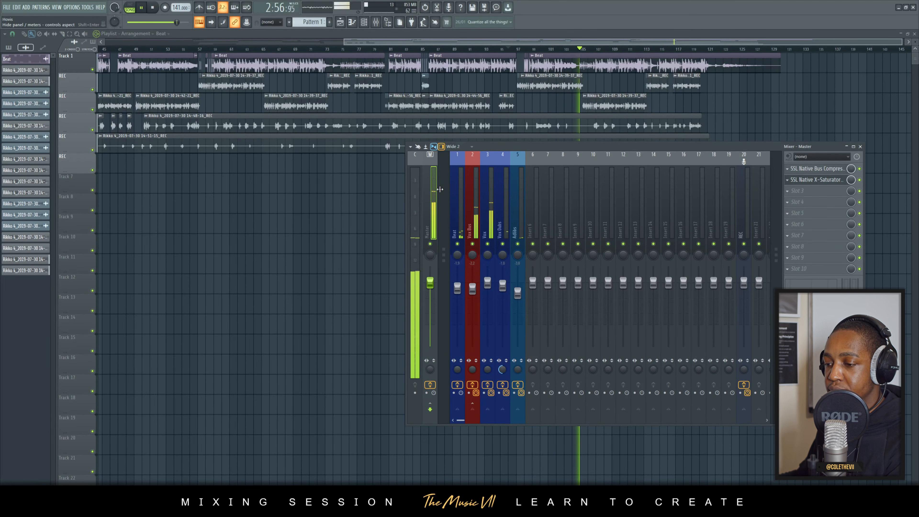
scroll(617, 84, up, 2)
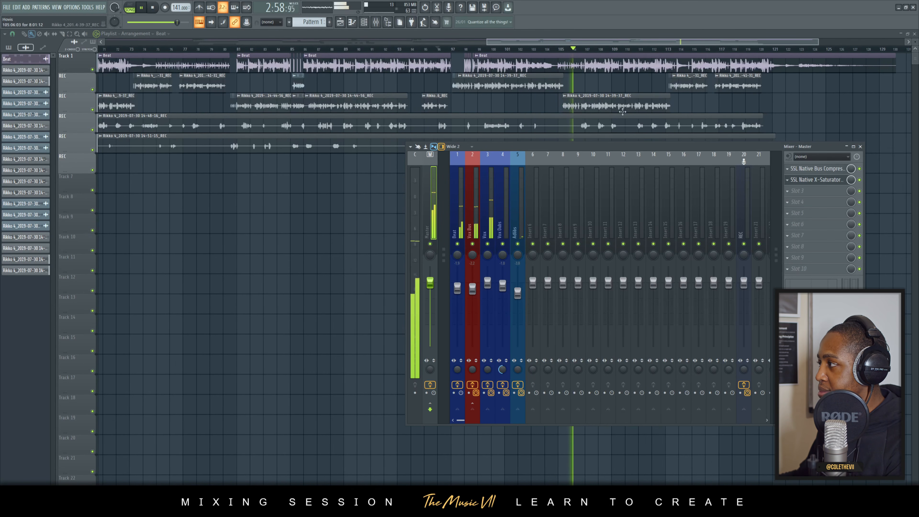
scroll(669, 103, up, 3)
scroll(669, 103, up, 1)
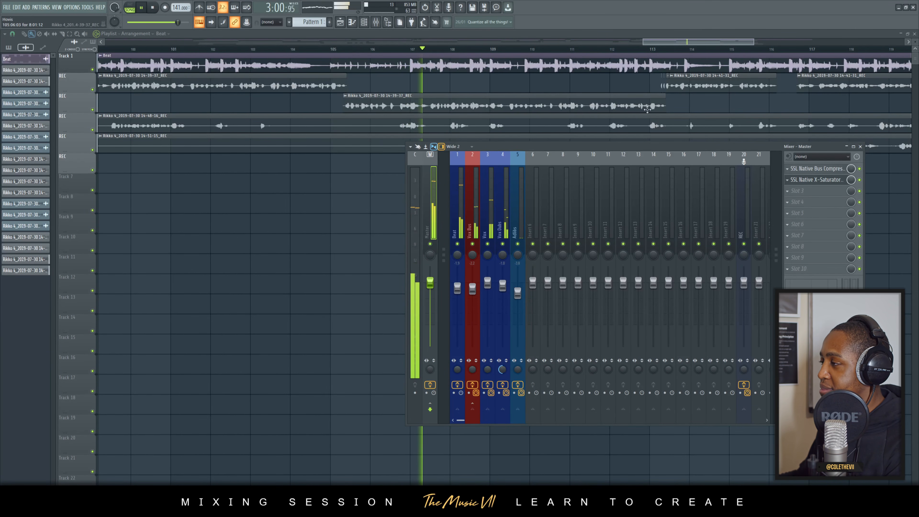
drag(617, 149, 608, 187)
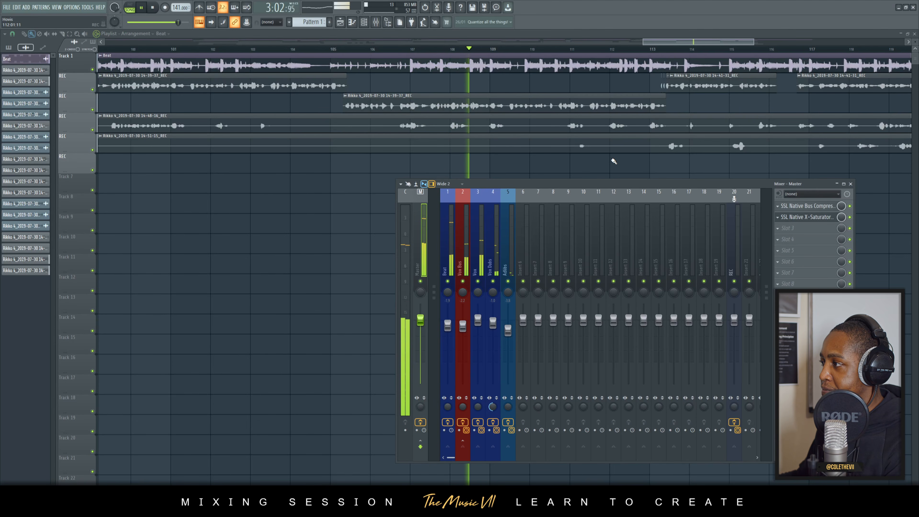
key(space)
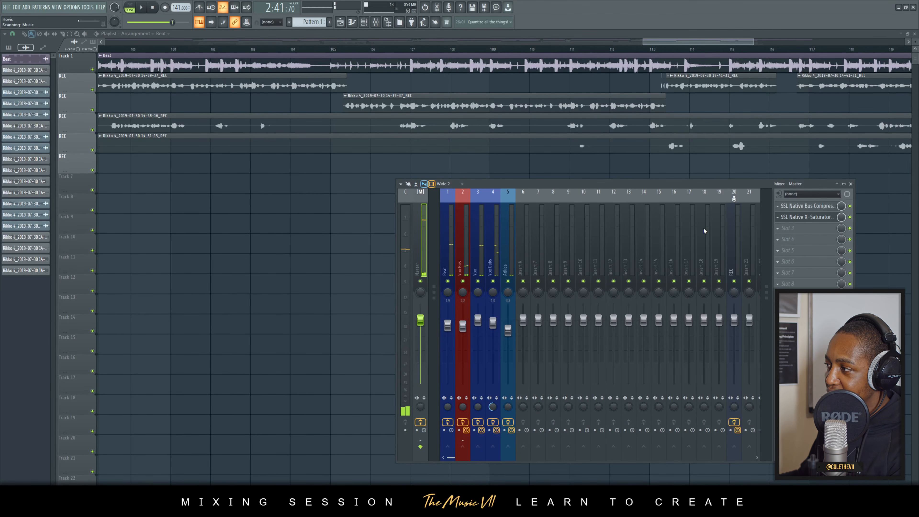
Add Fruity Limiter to the third effect slot of the Master track and place its window beside the mixer.
click(791, 233)
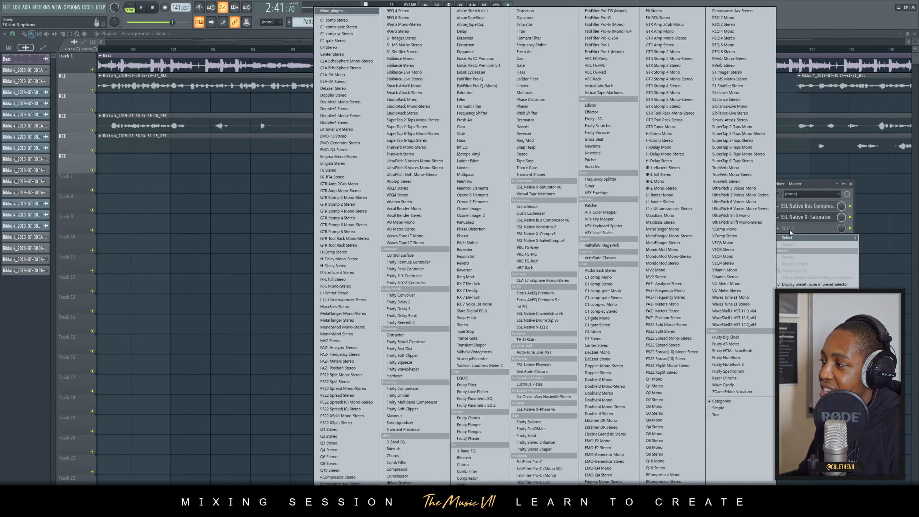
click(786, 232)
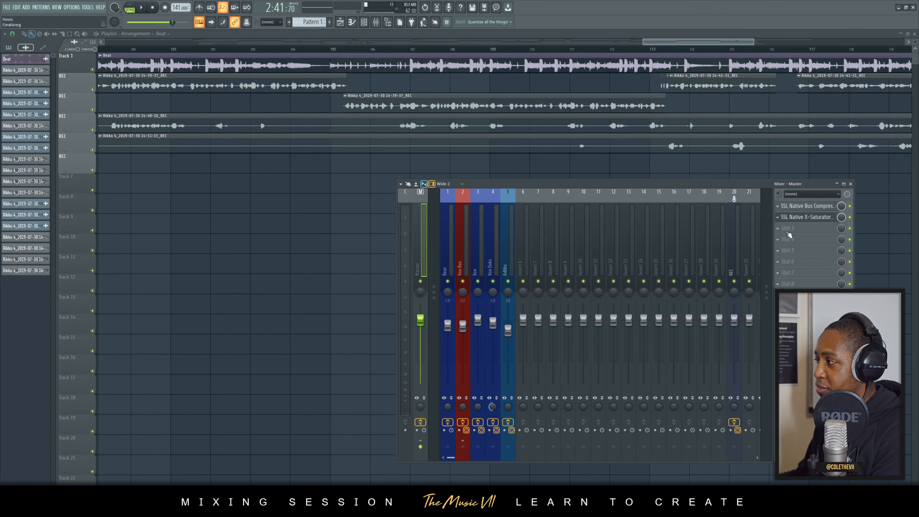
click(789, 234)
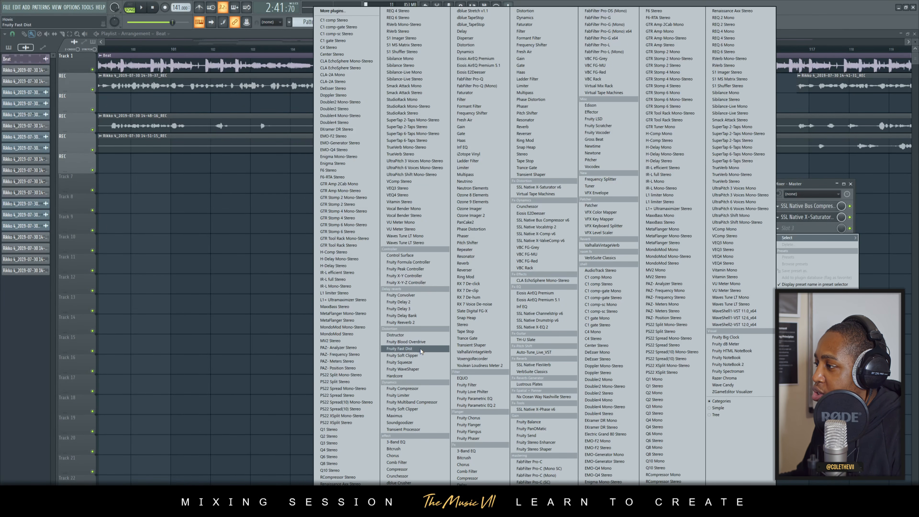
click(414, 396)
drag(182, 108, 240, 166)
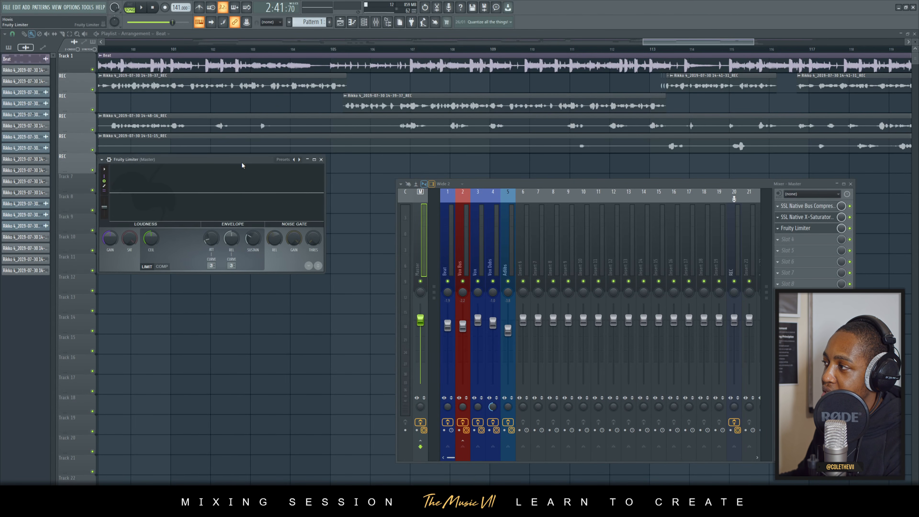
Play the mix from 2:41 and check how the Fruity Limiter and the mixer meters respond to the signal.
key(space)
key(space)
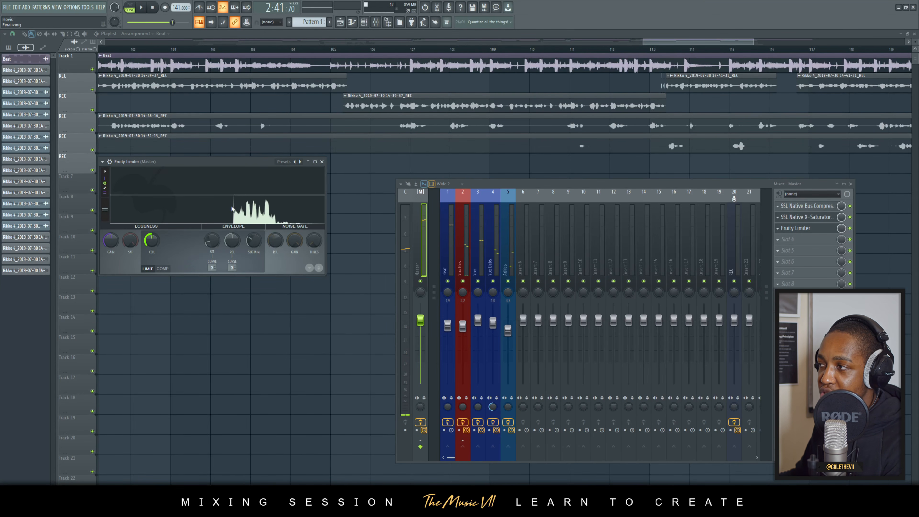
click(402, 221)
scroll(394, 217, down, 5)
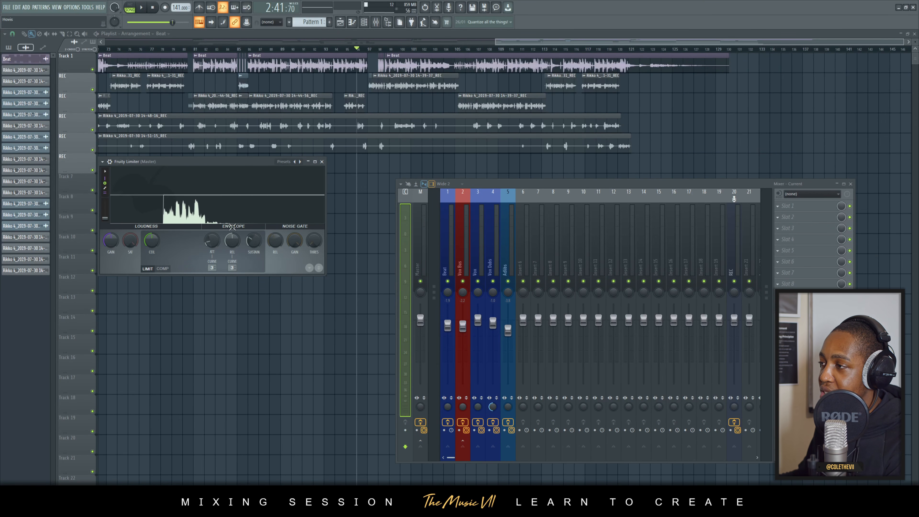
key(space)
Try the Fruity Limiter's compressor mode during short playback, then return it to limiter mode.
click(161, 270)
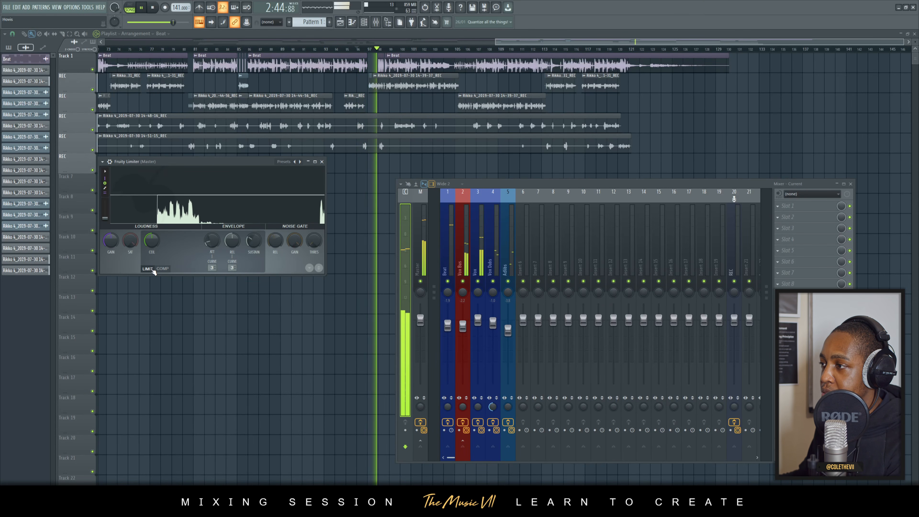
key(space)
drag(152, 242, 151, 246)
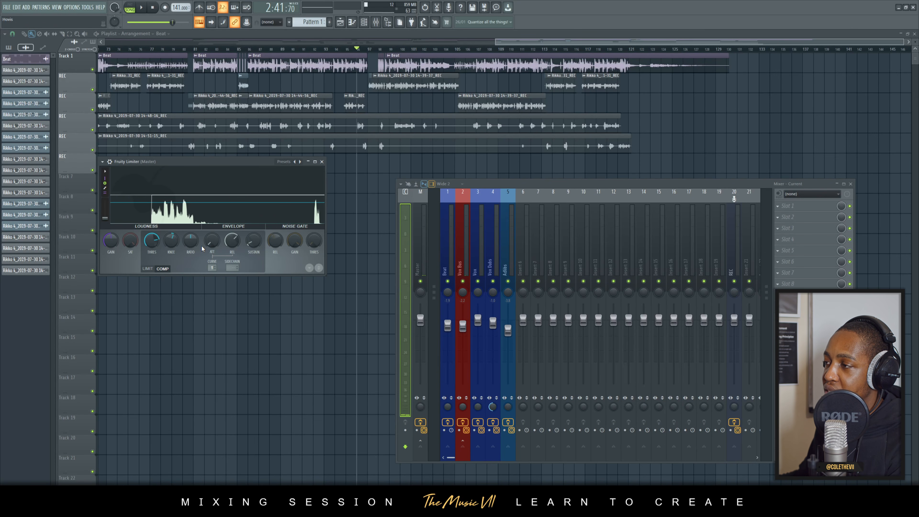
key(space)
key(space)
click(148, 270)
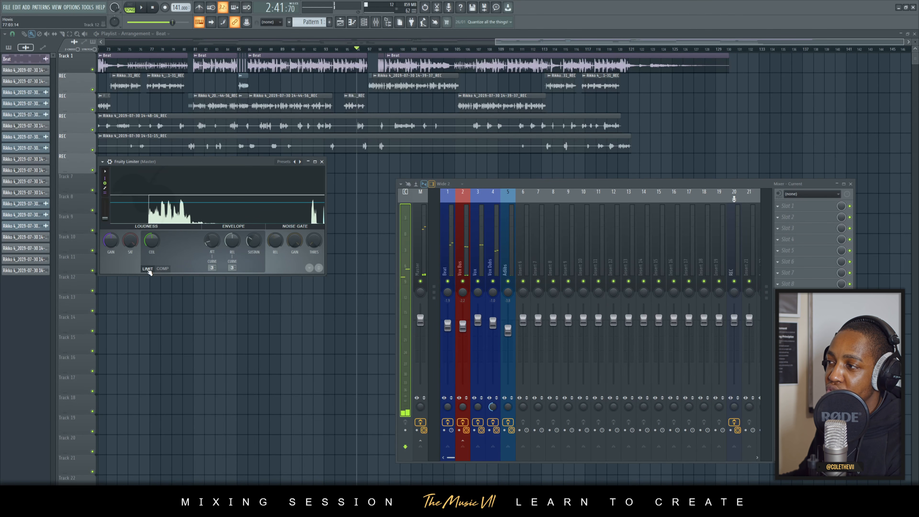
Lower the Fruity Limiter's ceiling slightly and raise its gain while the mix plays from 2:41, and close its window.
drag(151, 241, 152, 245)
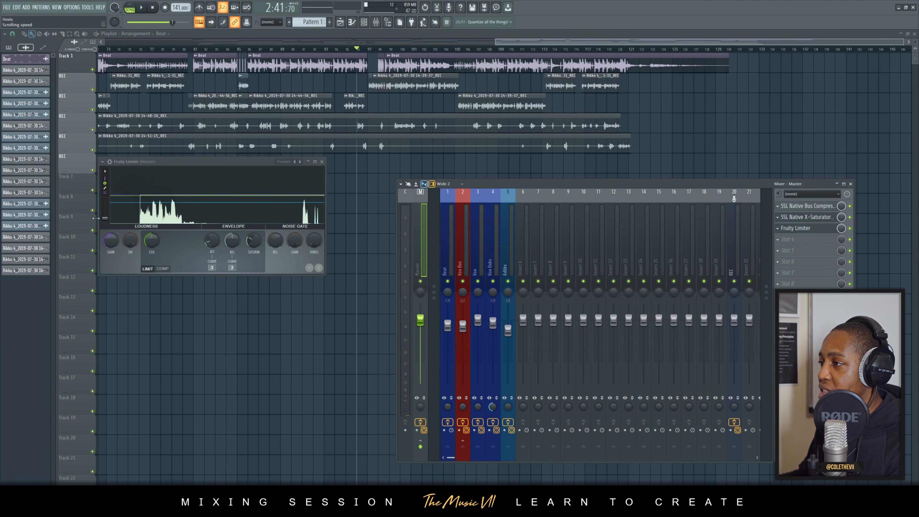
key(space)
drag(108, 248, 109, 234)
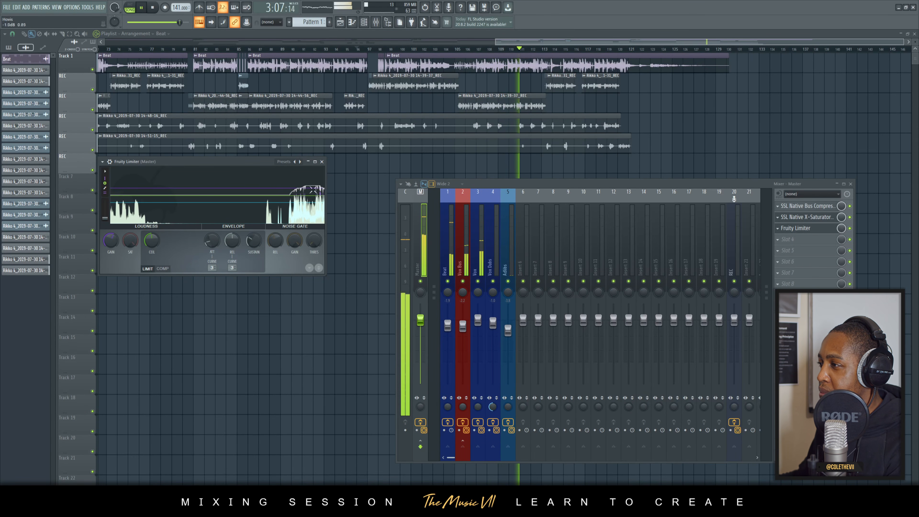
click(322, 162)
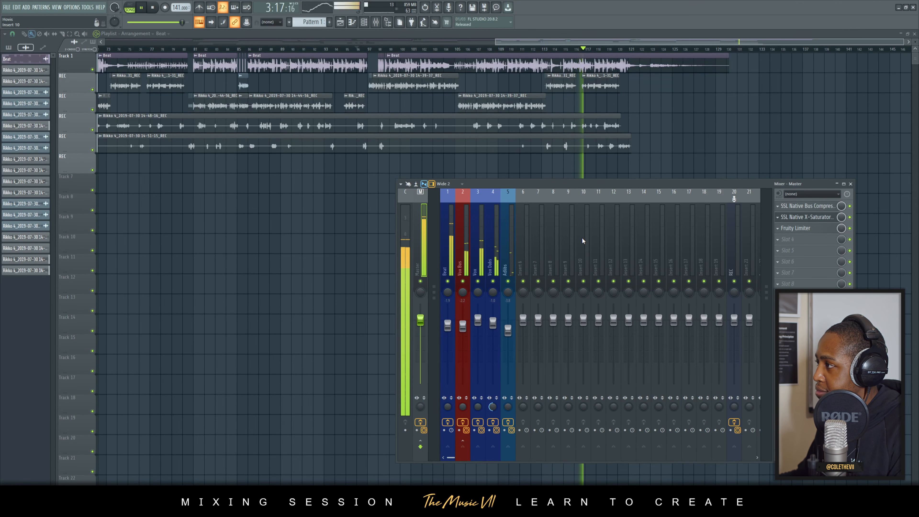
Play the limited mix through the song's closing section with the mixer open, and save the project.
drag(684, 42, 442, 42)
scroll(404, 167, down, 3)
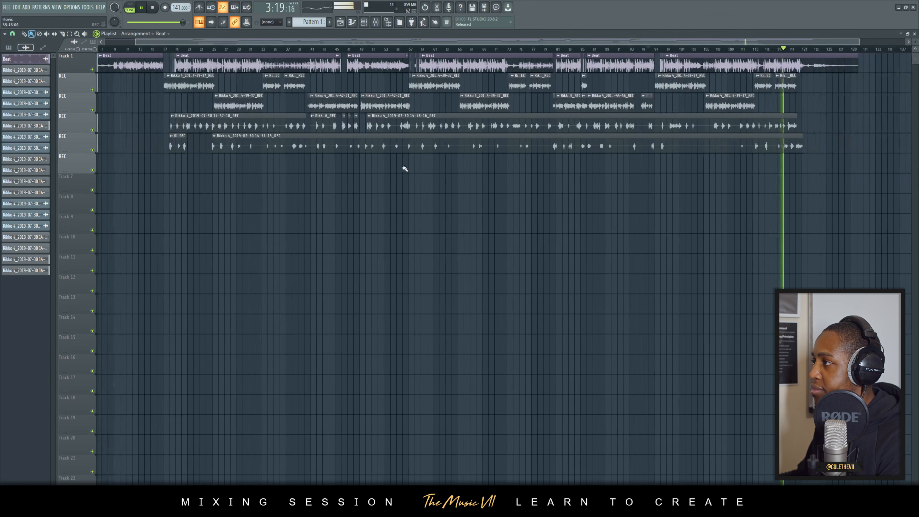
click(383, 24)
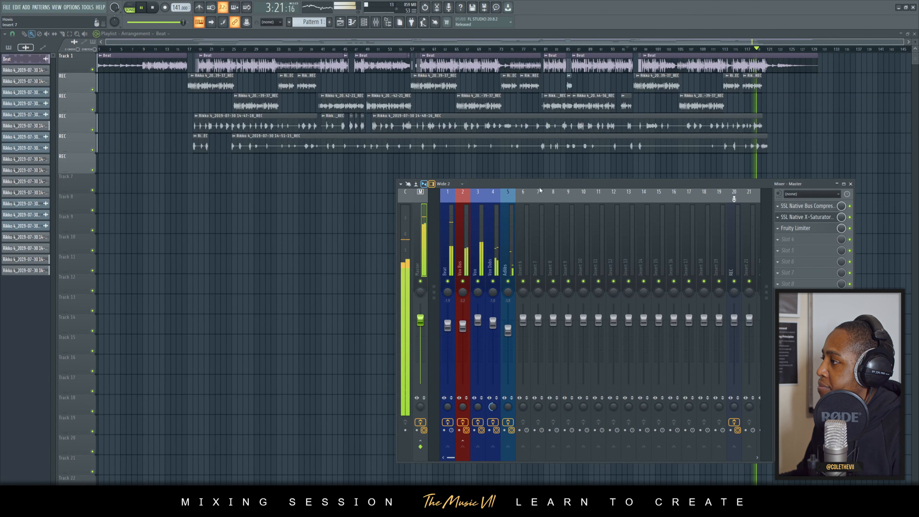
drag(544, 180, 575, 196)
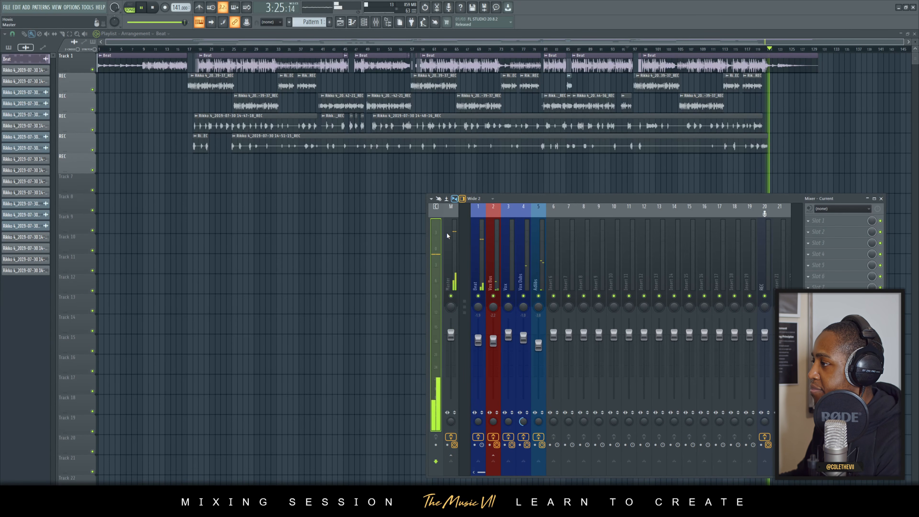
key(ctrl+s)
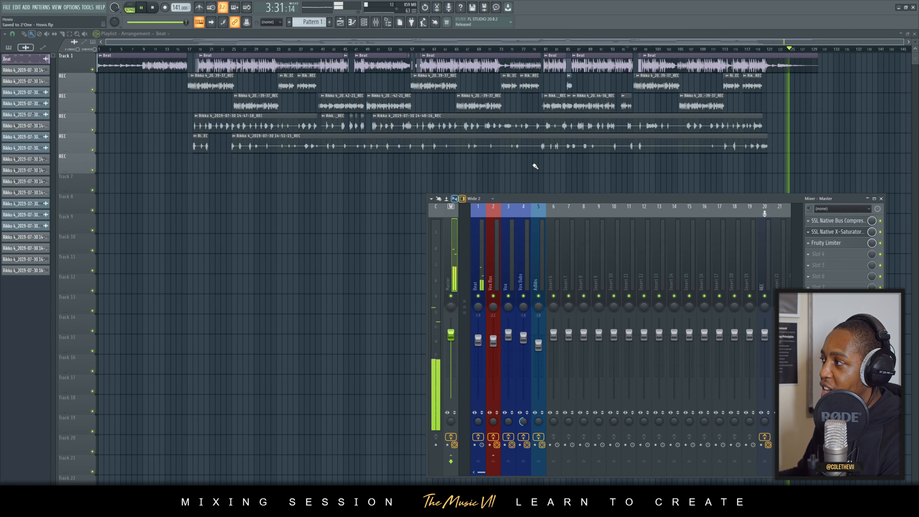
key(space)
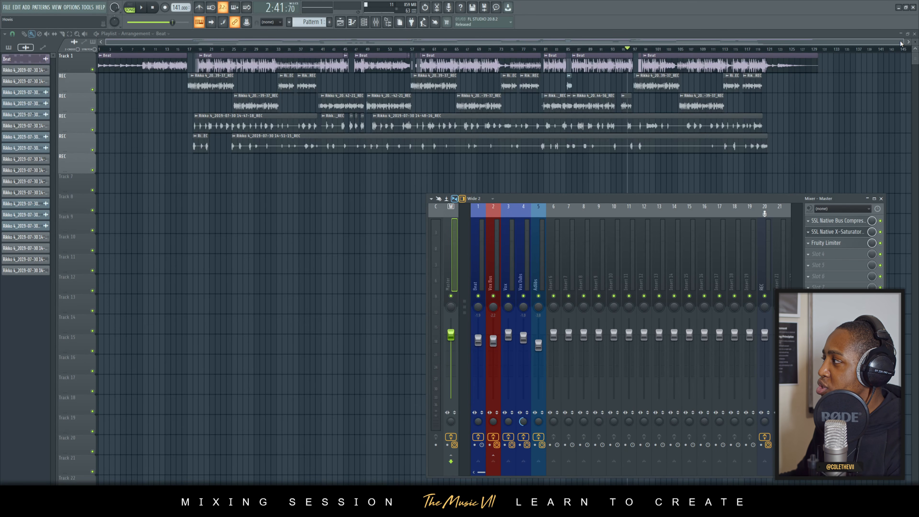
Play the processed mix from 0:20 through the first verses with the whole arrangement in view as a final listening check.
mouse_move(903, 41)
mouse_down()
mouse_move(644, 41)
mouse_move(905, 41)
mouse_up()
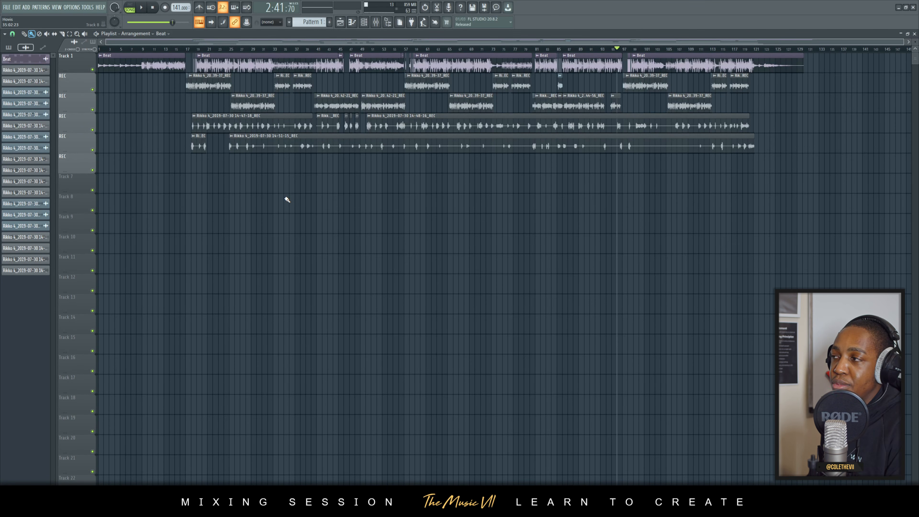
click(376, 27)
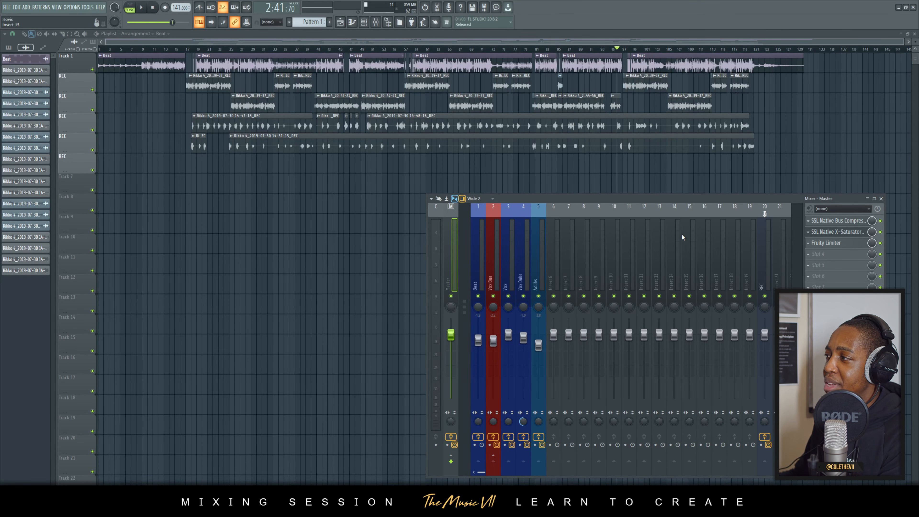
drag(653, 203, 608, 197)
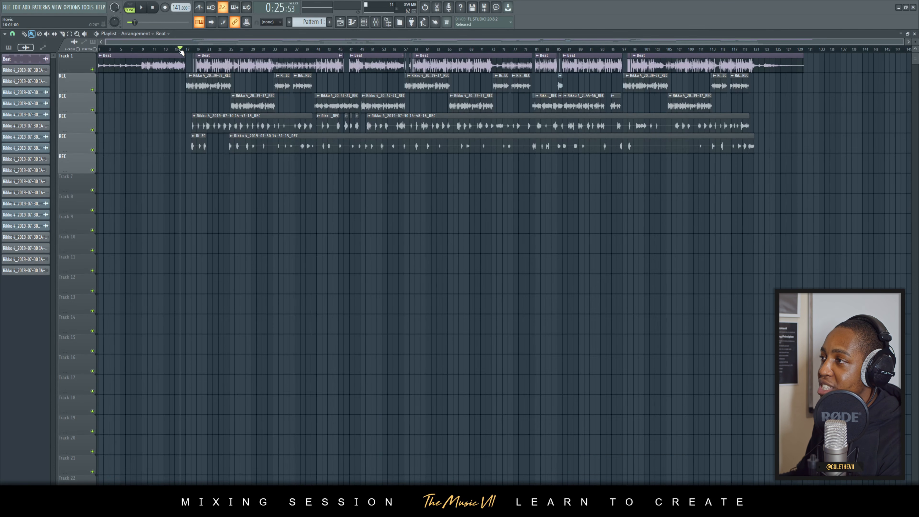
drag(180, 49, 175, 50)
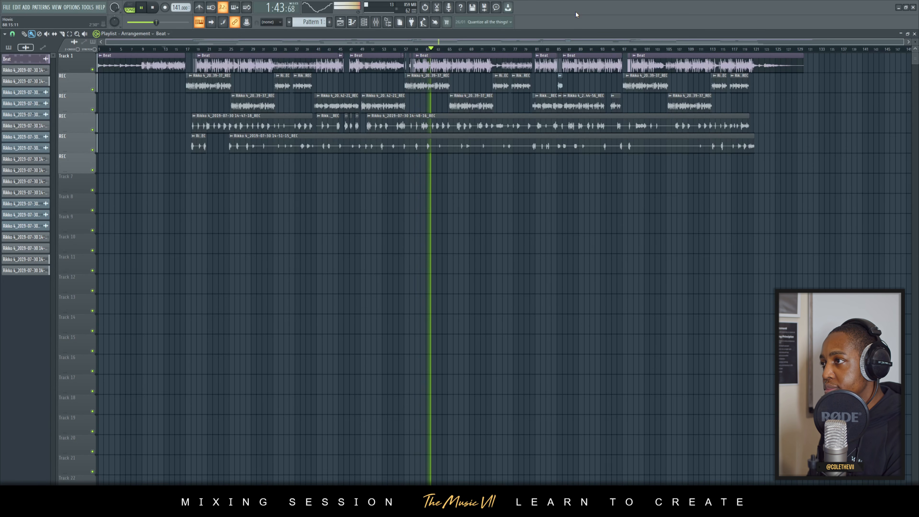
key(space)
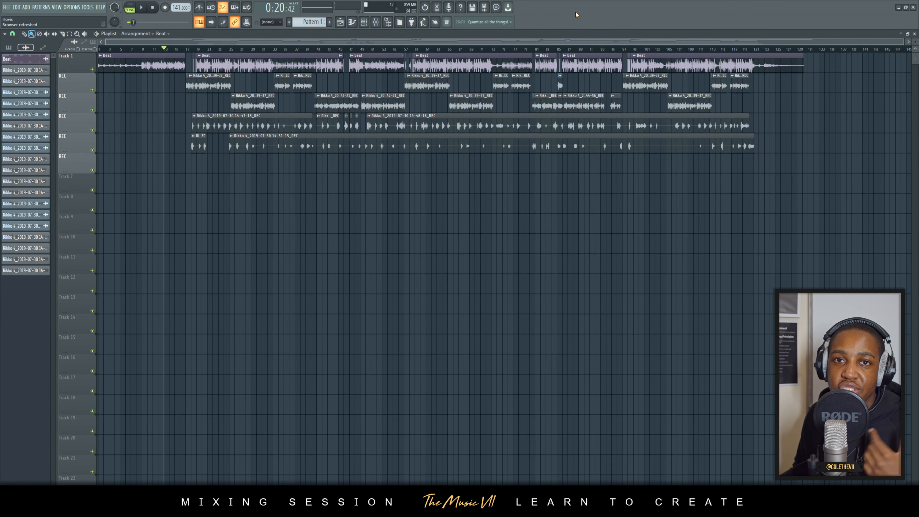